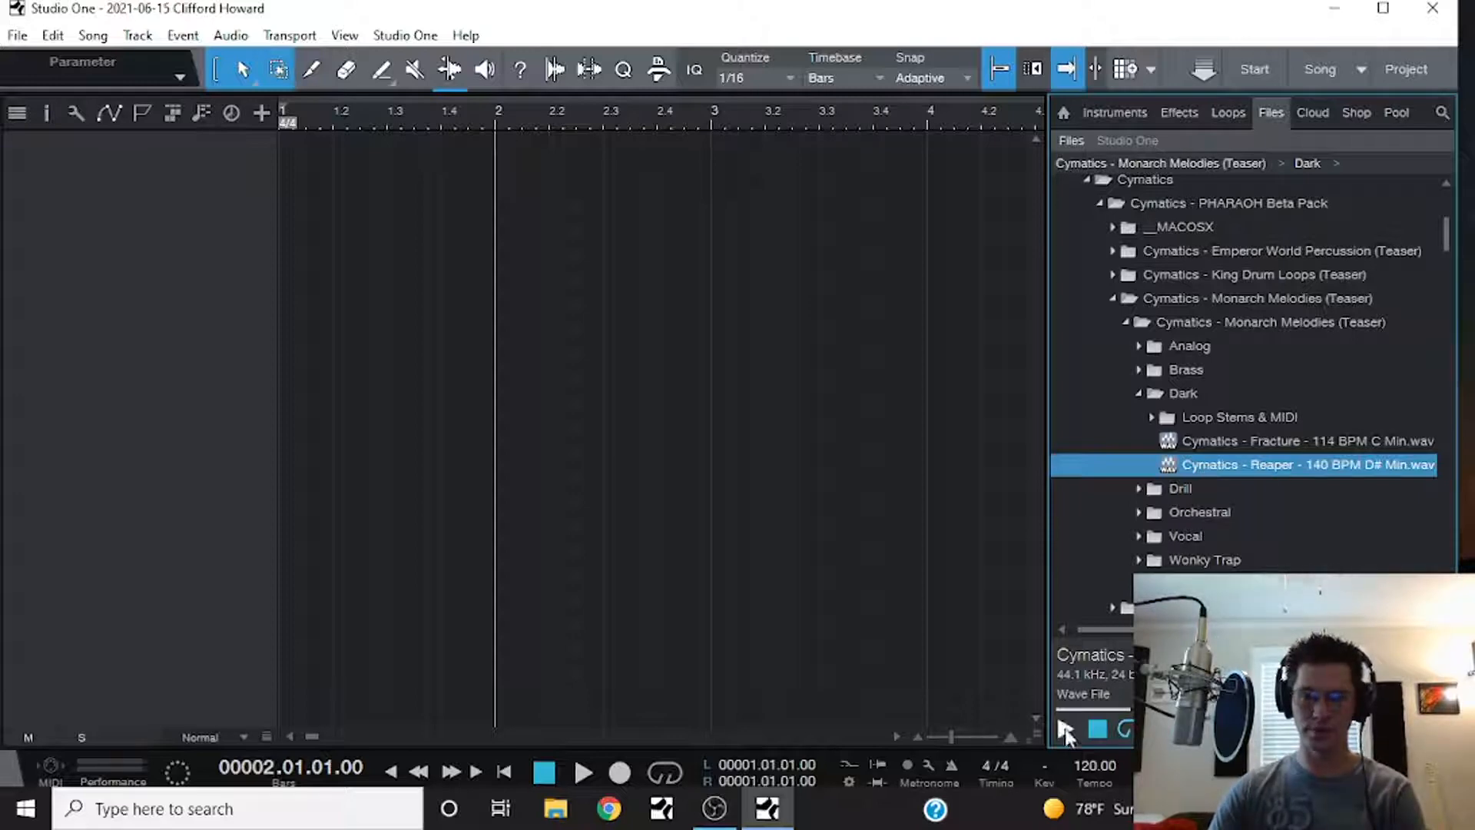
# - Audition the Cymatics Reaper 140 BPM D# Min loop and place it on a new audio track at bar 2
pyautogui.click(1182, 469)
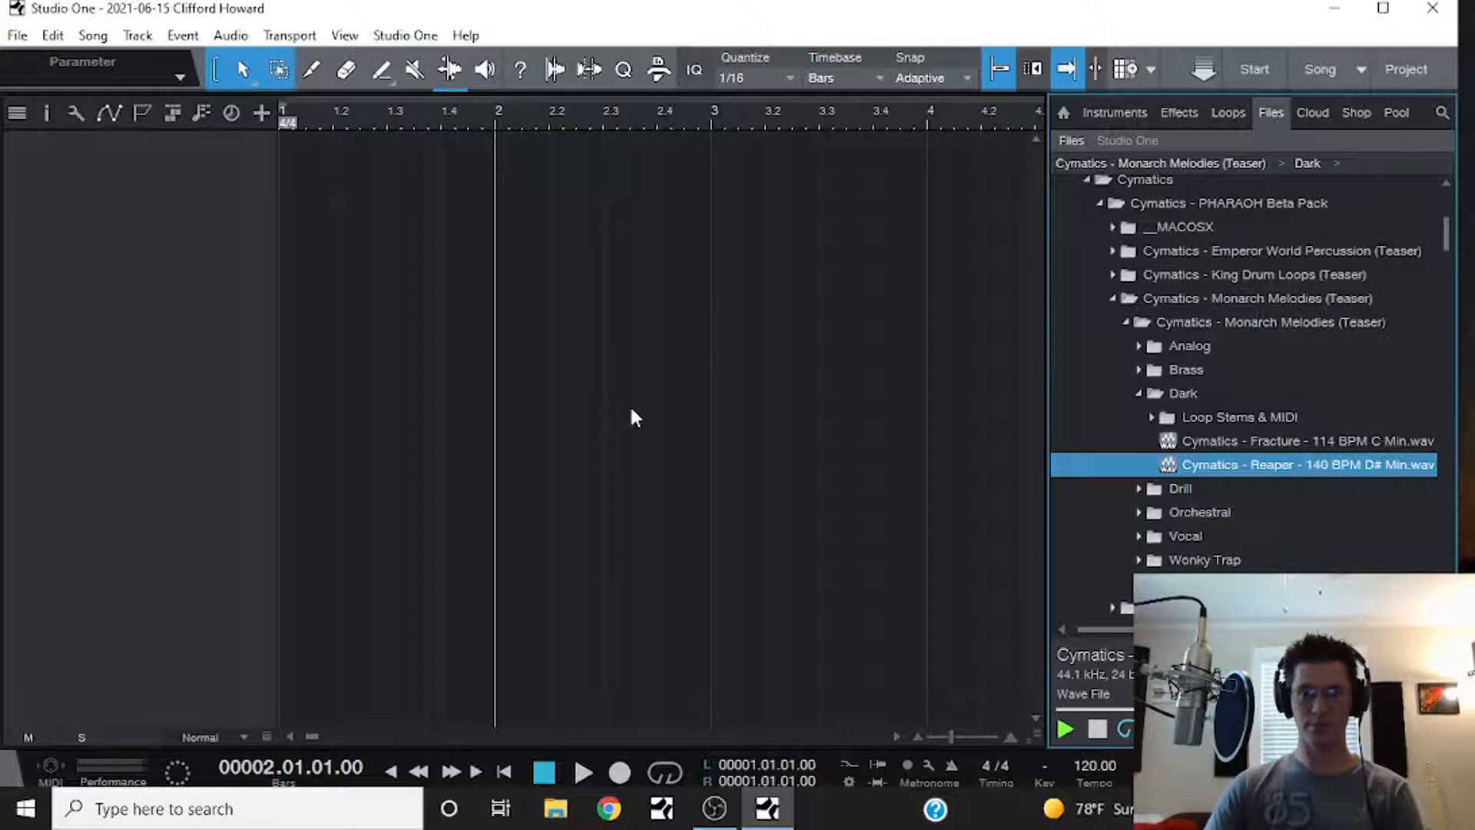
pyautogui.click(1102, 734)
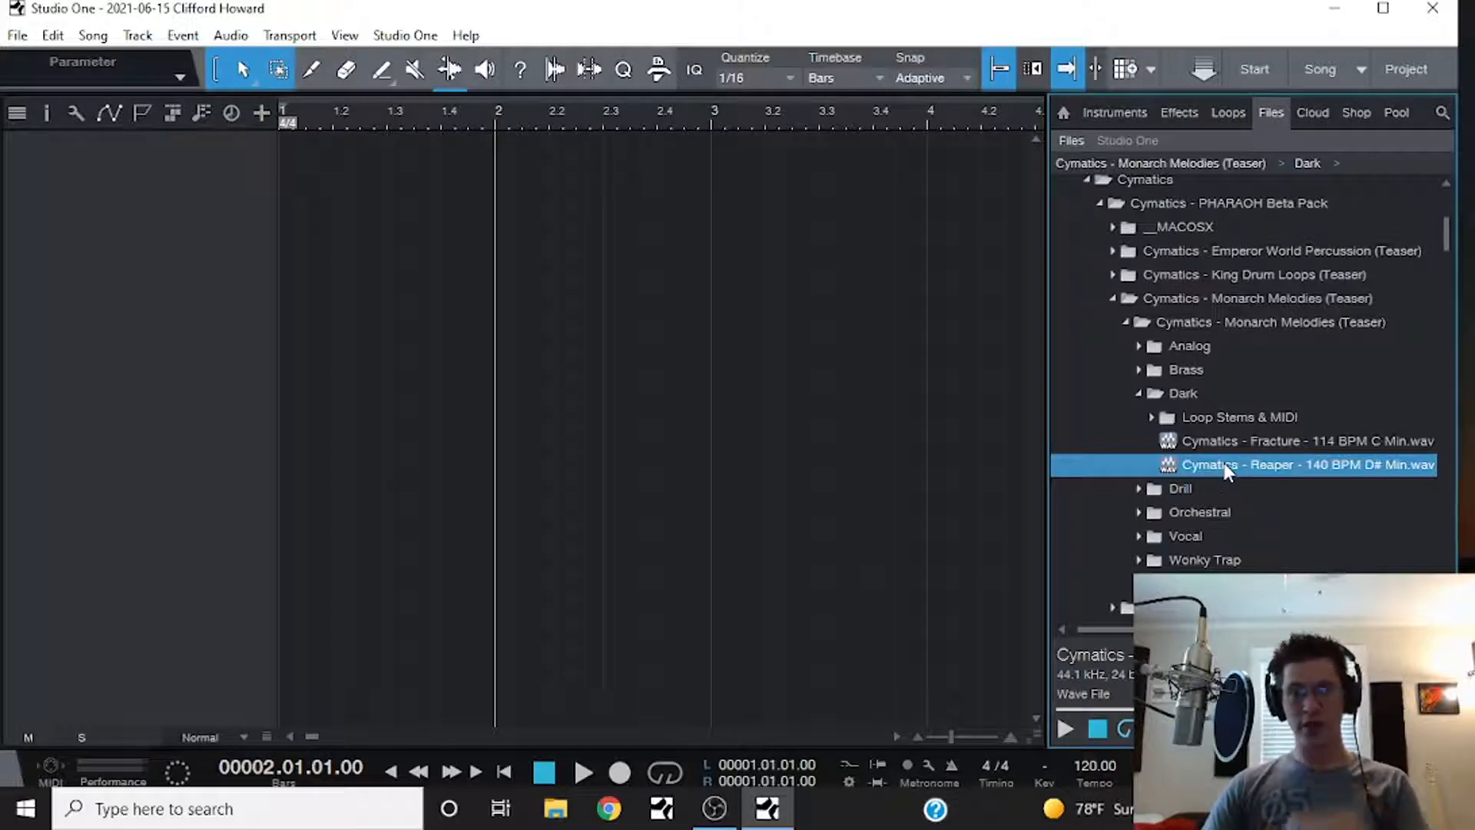
pyautogui.moveTo(1219, 468); pyautogui.dragTo(543, 265)
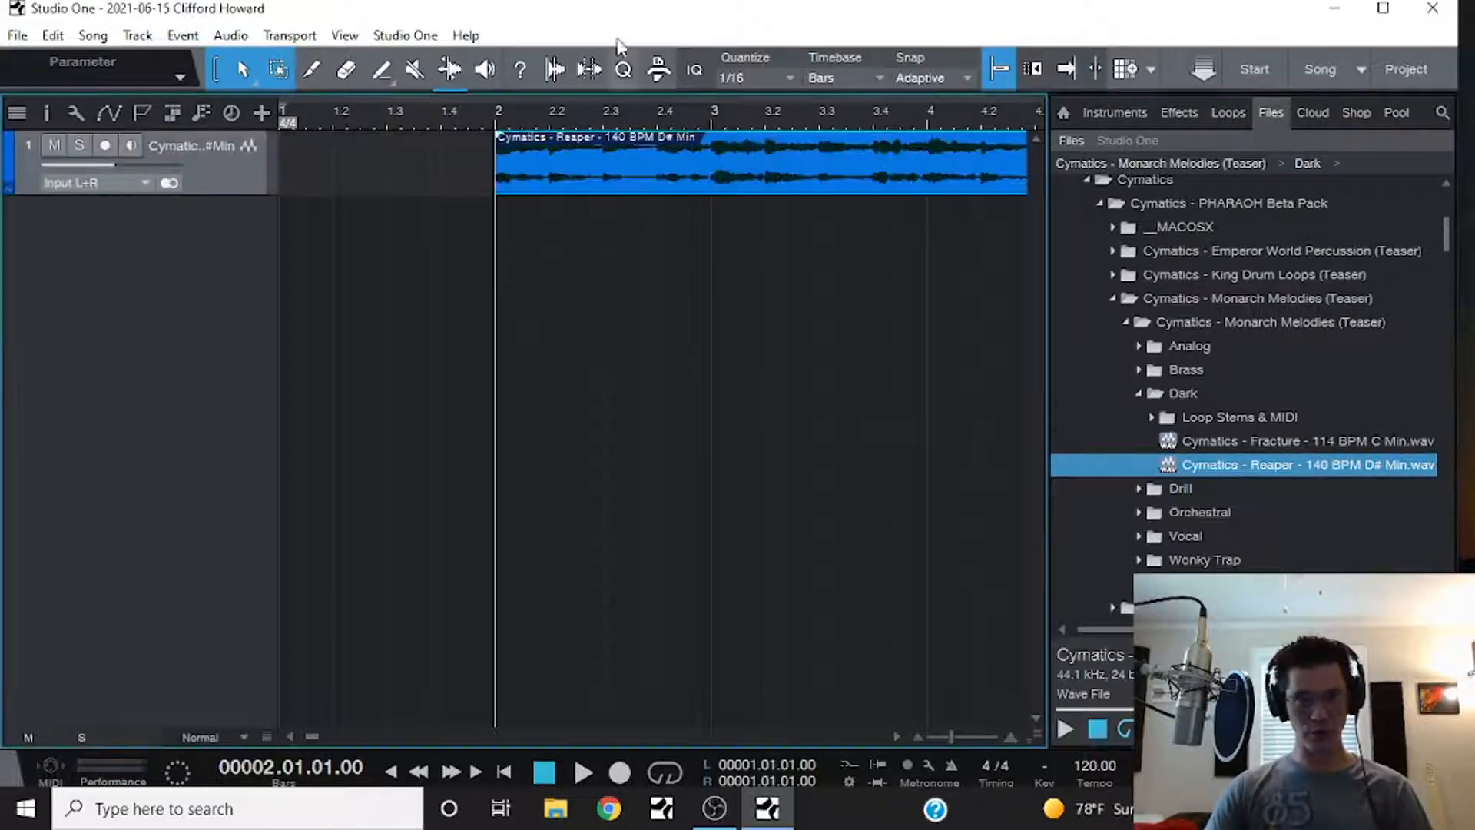
pyautogui.moveTo(582, 108); pyautogui.dragTo(461, 83)
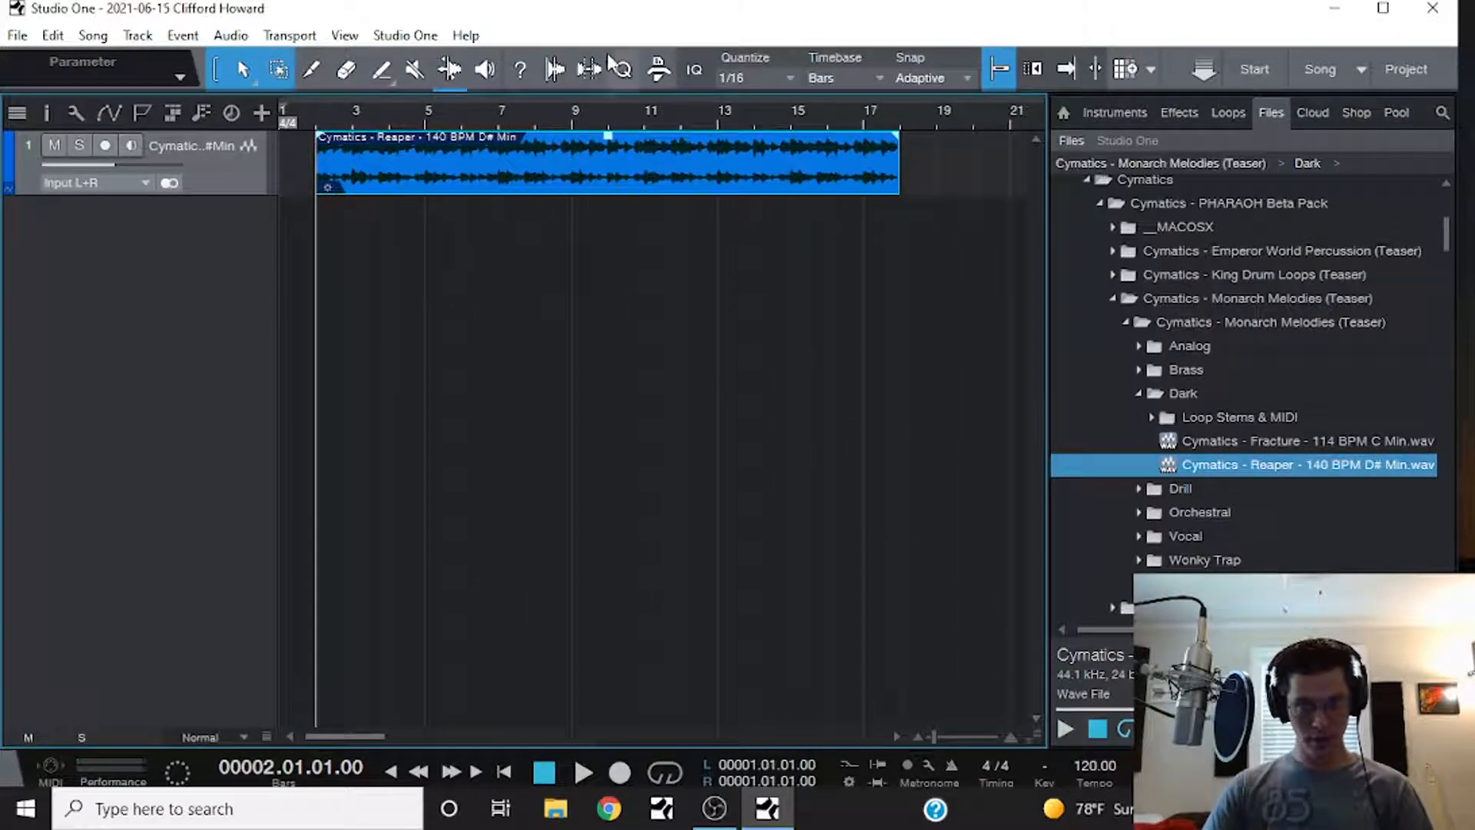
# - Move the Reaper loop event to start at bar 3 and enable looping over its length, from bar 3 to bar 19
pyautogui.moveTo(356, 171); pyautogui.dragTo(403, 185)
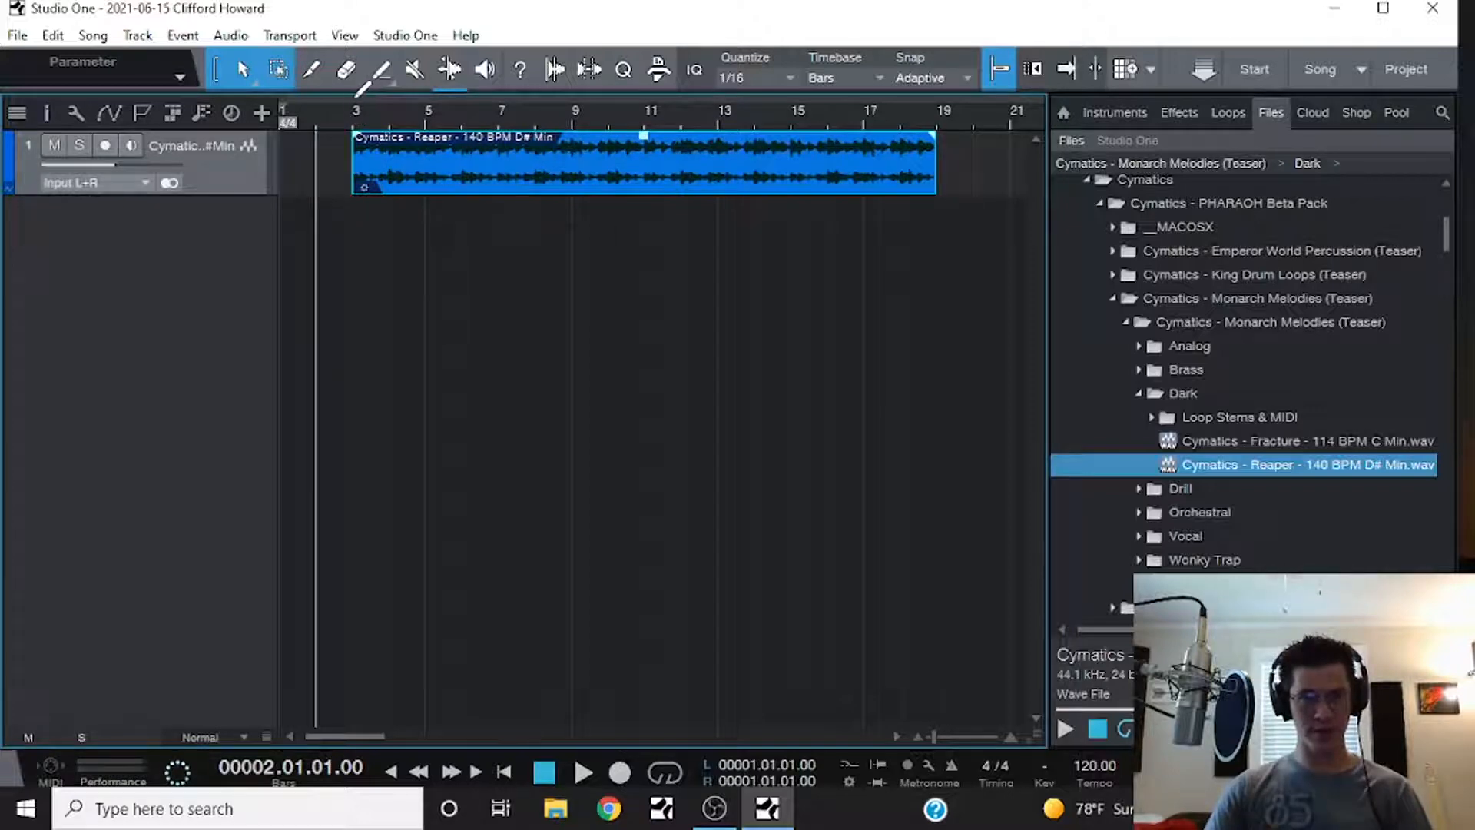
pyautogui.moveTo(355, 95); pyautogui.dragTo(938, 123)
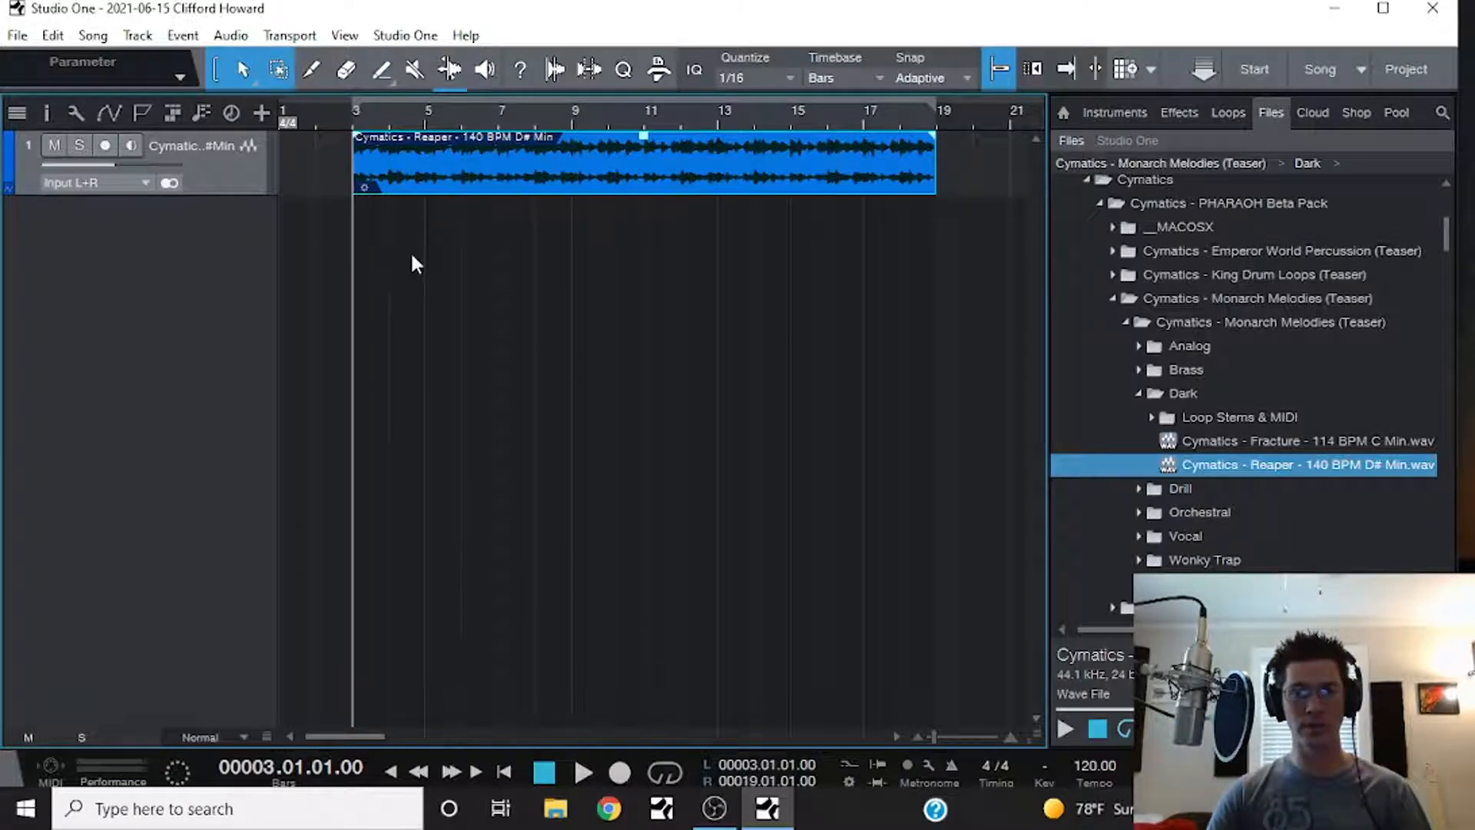
pyautogui.click(667, 772)
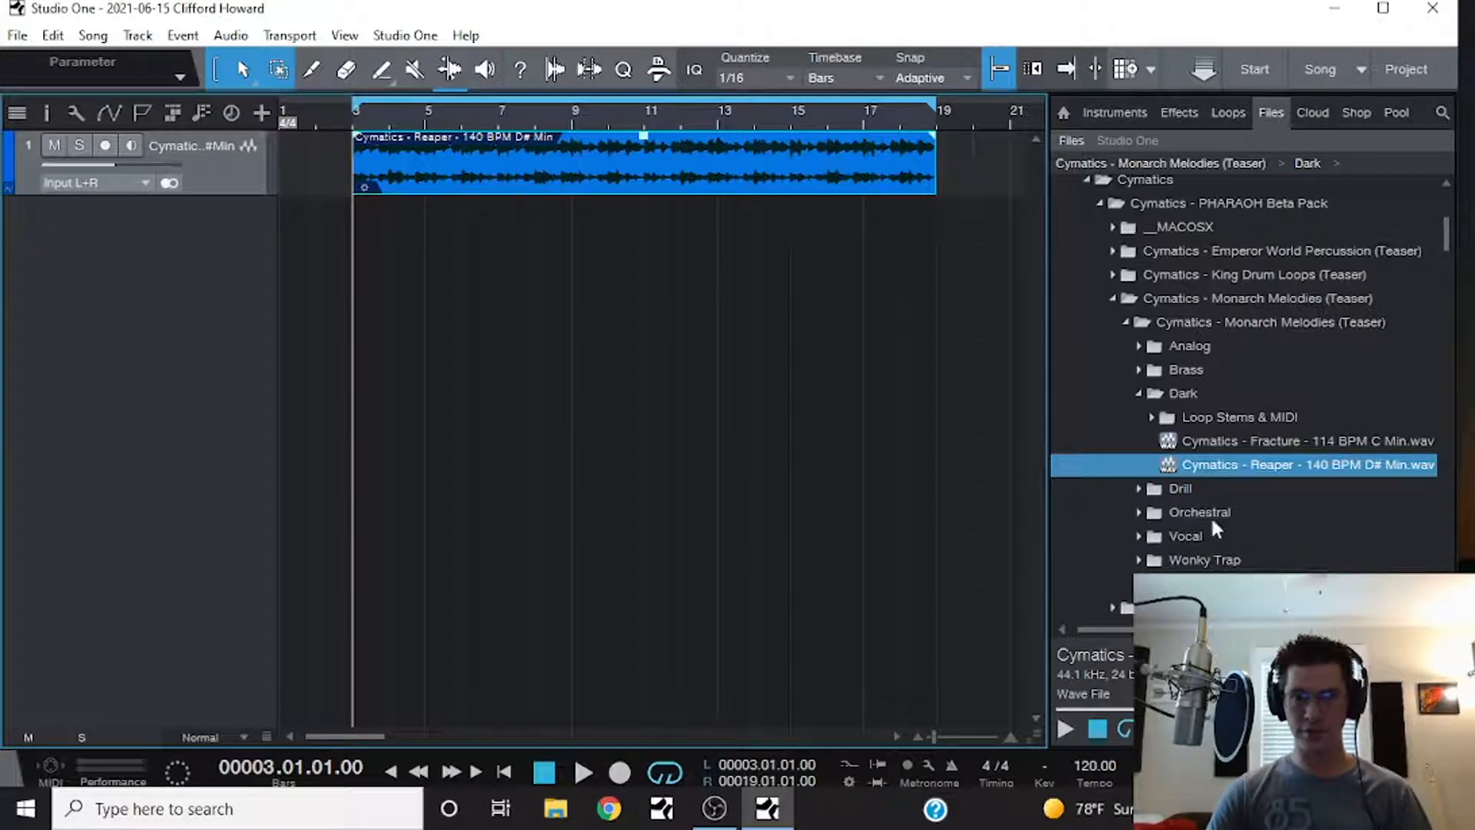
# - Add a PreSonus Impact instrument track below the melody loop and load its *Mapped preset
pyautogui.click(1116, 112)
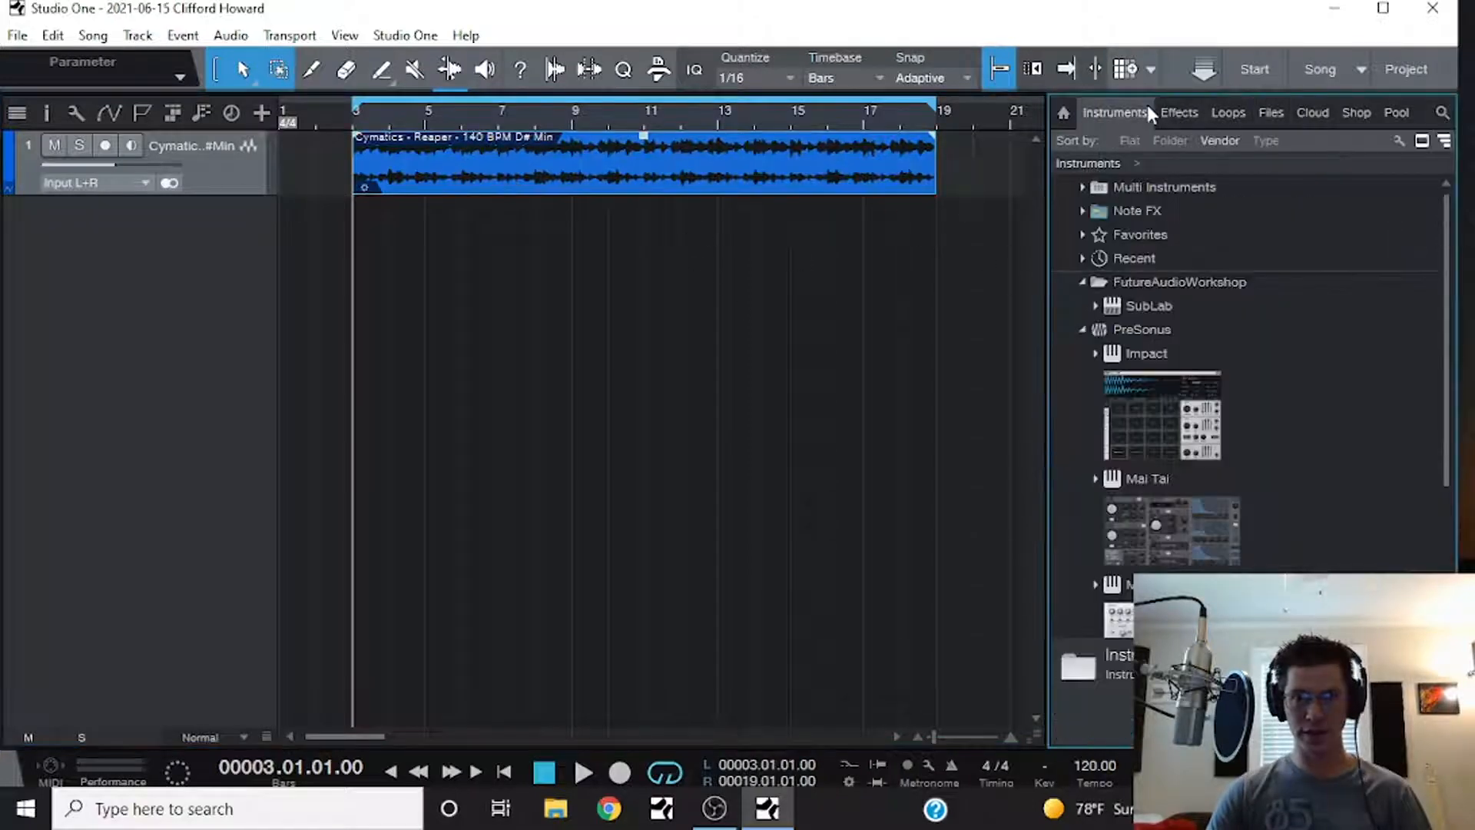
pyautogui.moveTo(1170, 421); pyautogui.dragTo(86, 361)
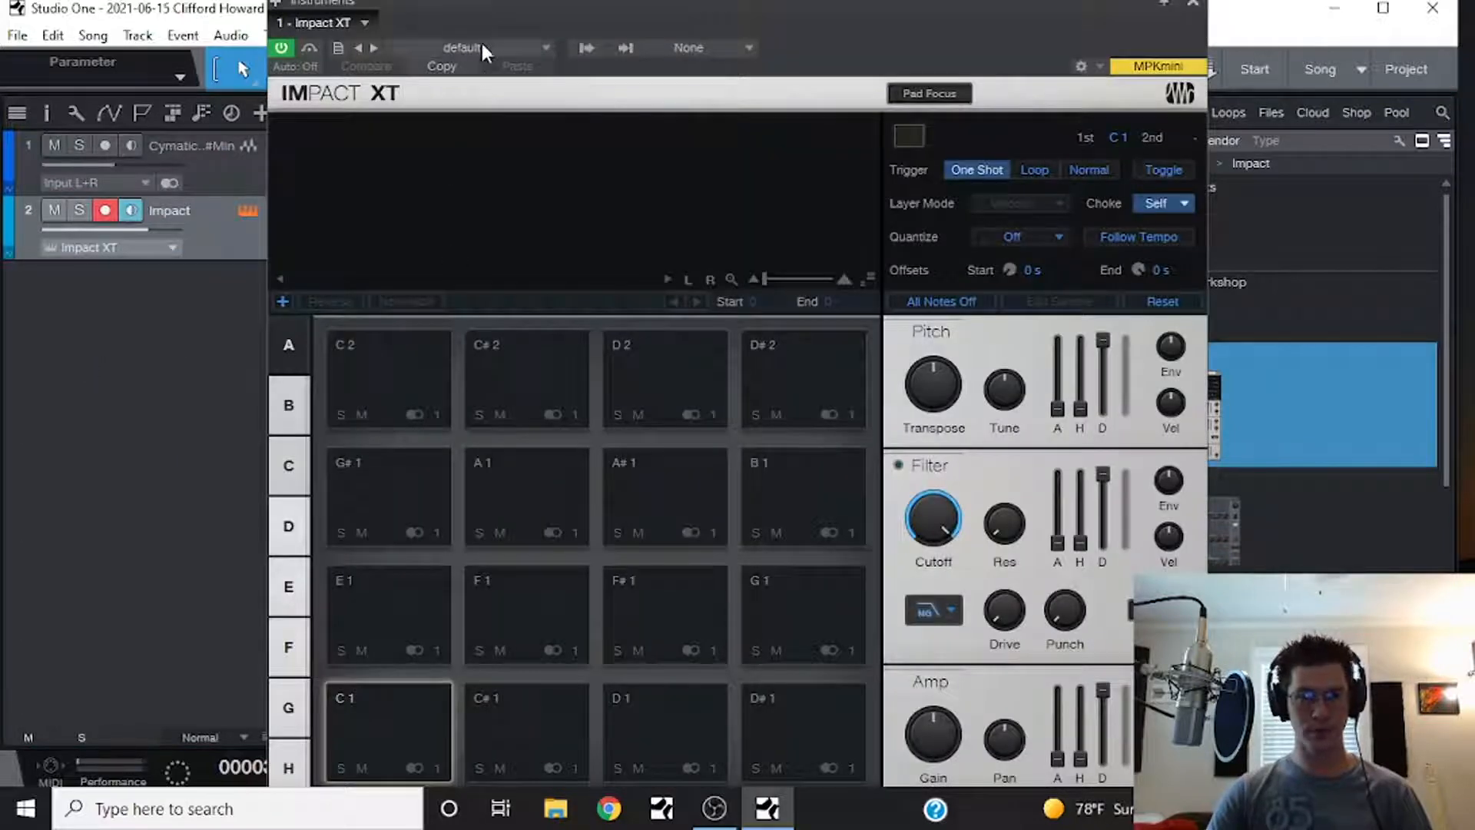
pyautogui.click(479, 46)
pyautogui.click(484, 88)
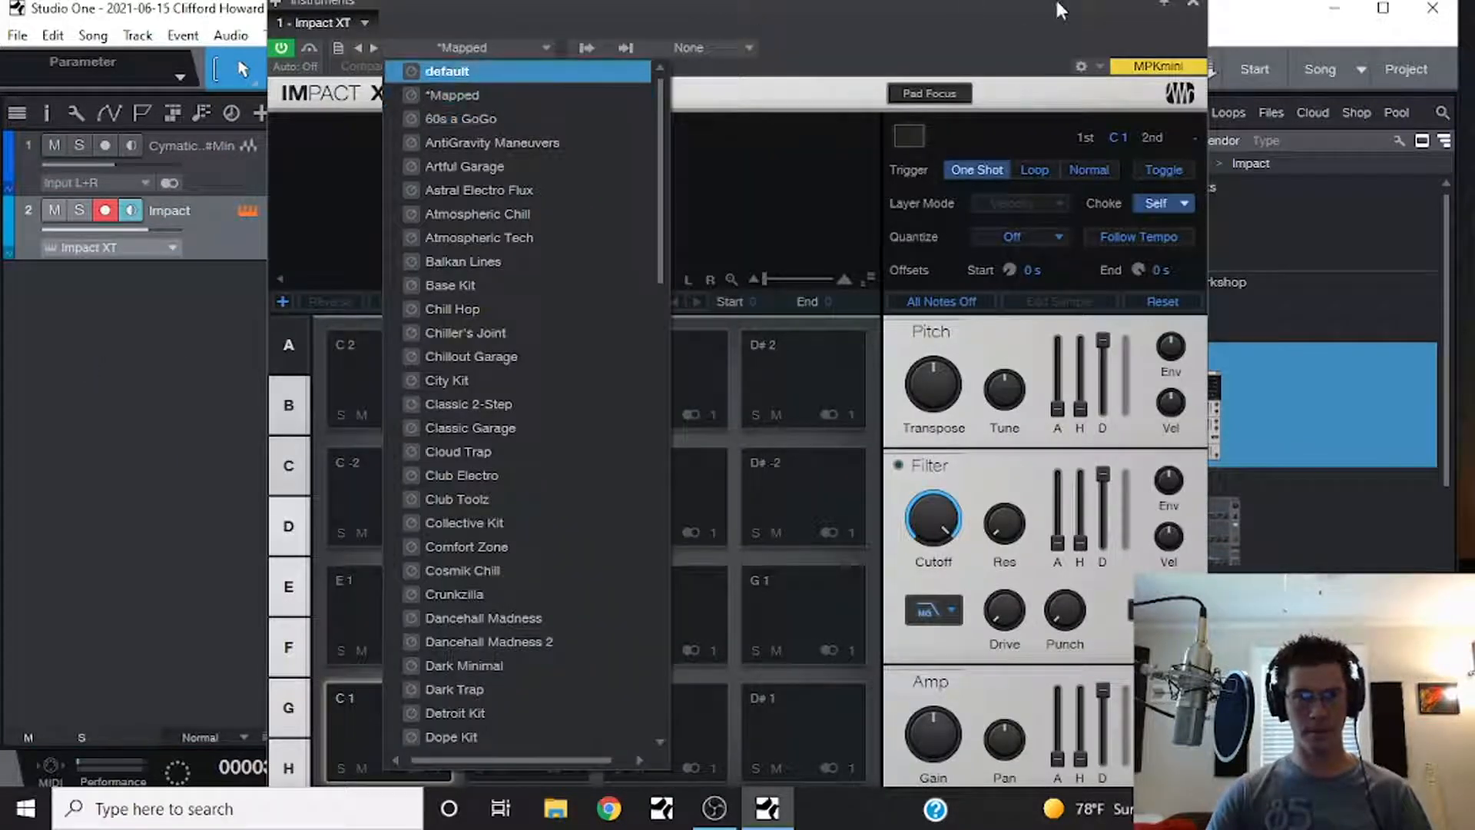
pyautogui.moveTo(1063, 5); pyautogui.dragTo(812, 305)
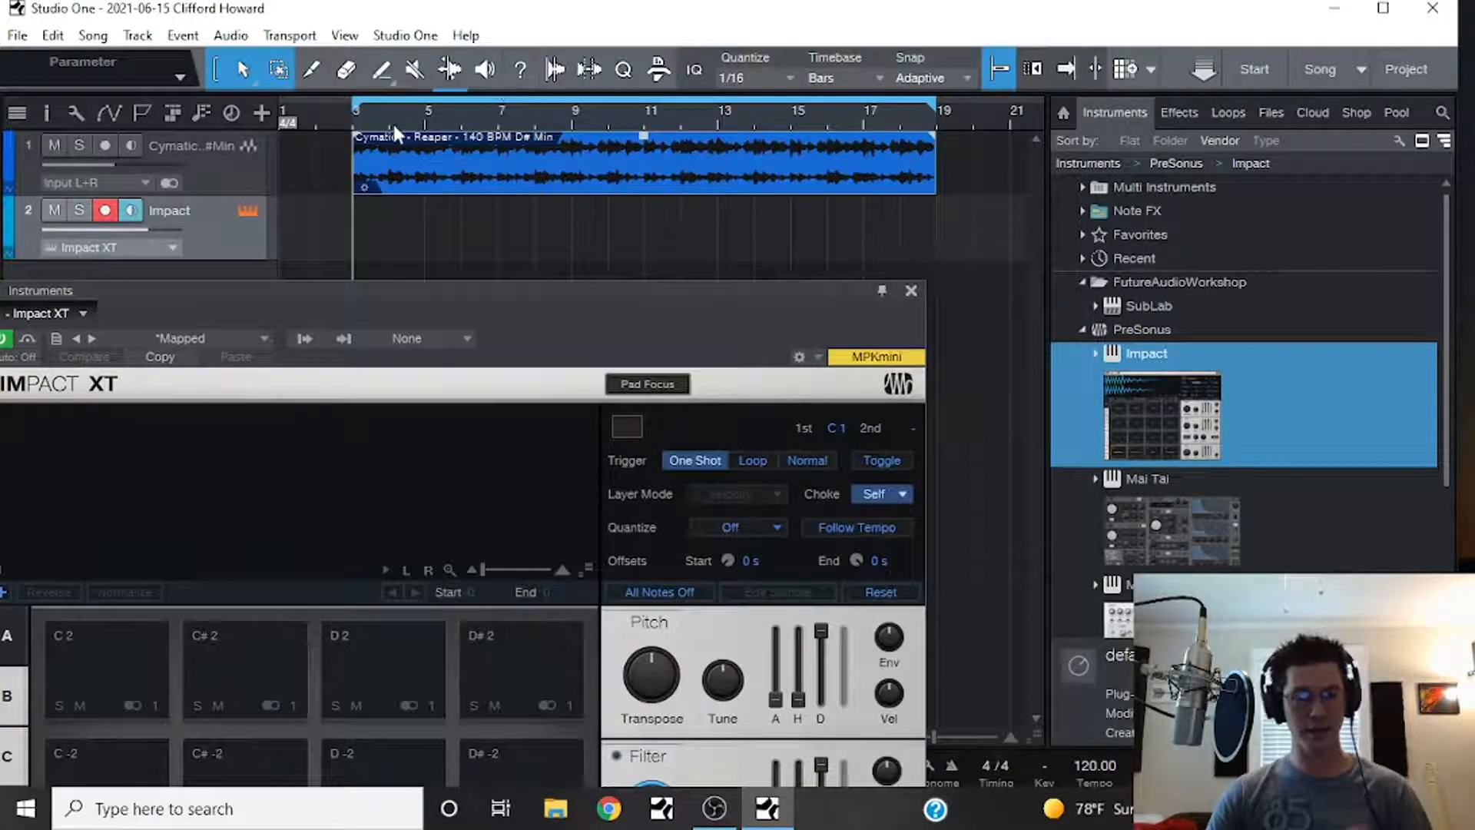
pyautogui.press('space')
pyautogui.moveTo(629, 296); pyautogui.dragTo(728, 63)
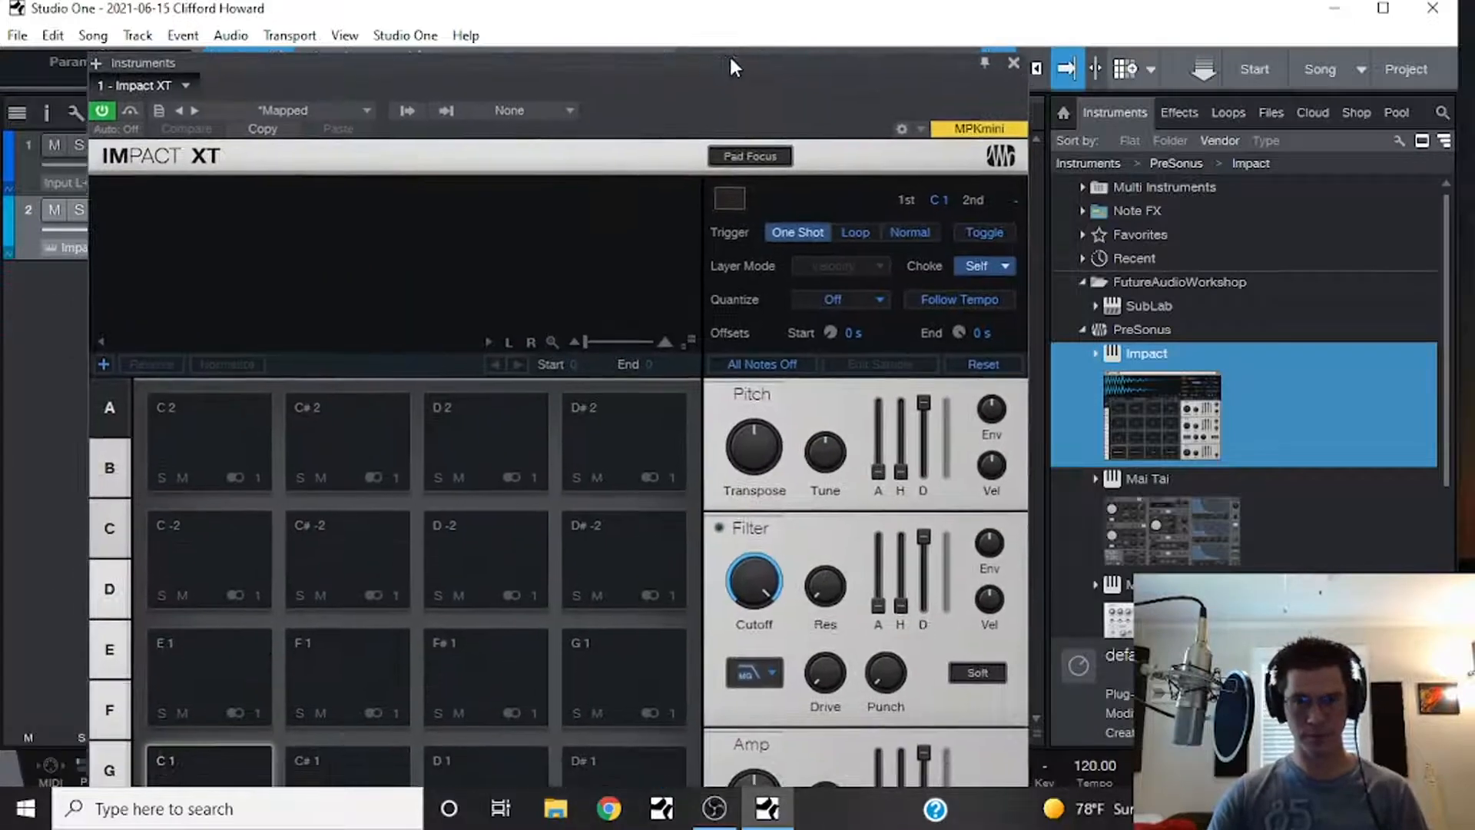
# - Collapse the Dark melodies folder and expand CymaticsCartelHipHopDrumKit-V1-e4r to reach its Drum One Shots
pyautogui.click(1269, 113)
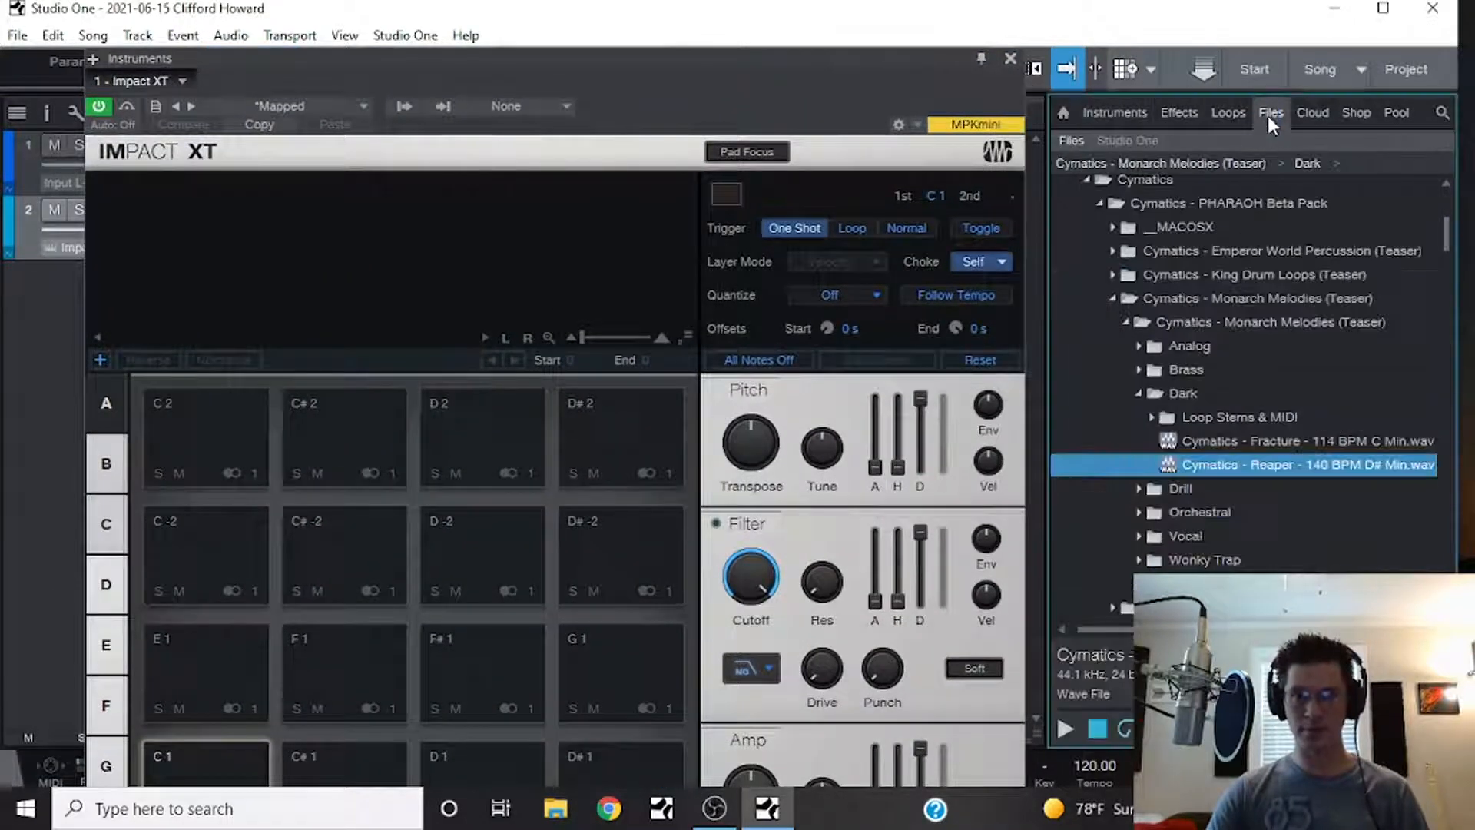
pyautogui.doubleClick(1184, 393)
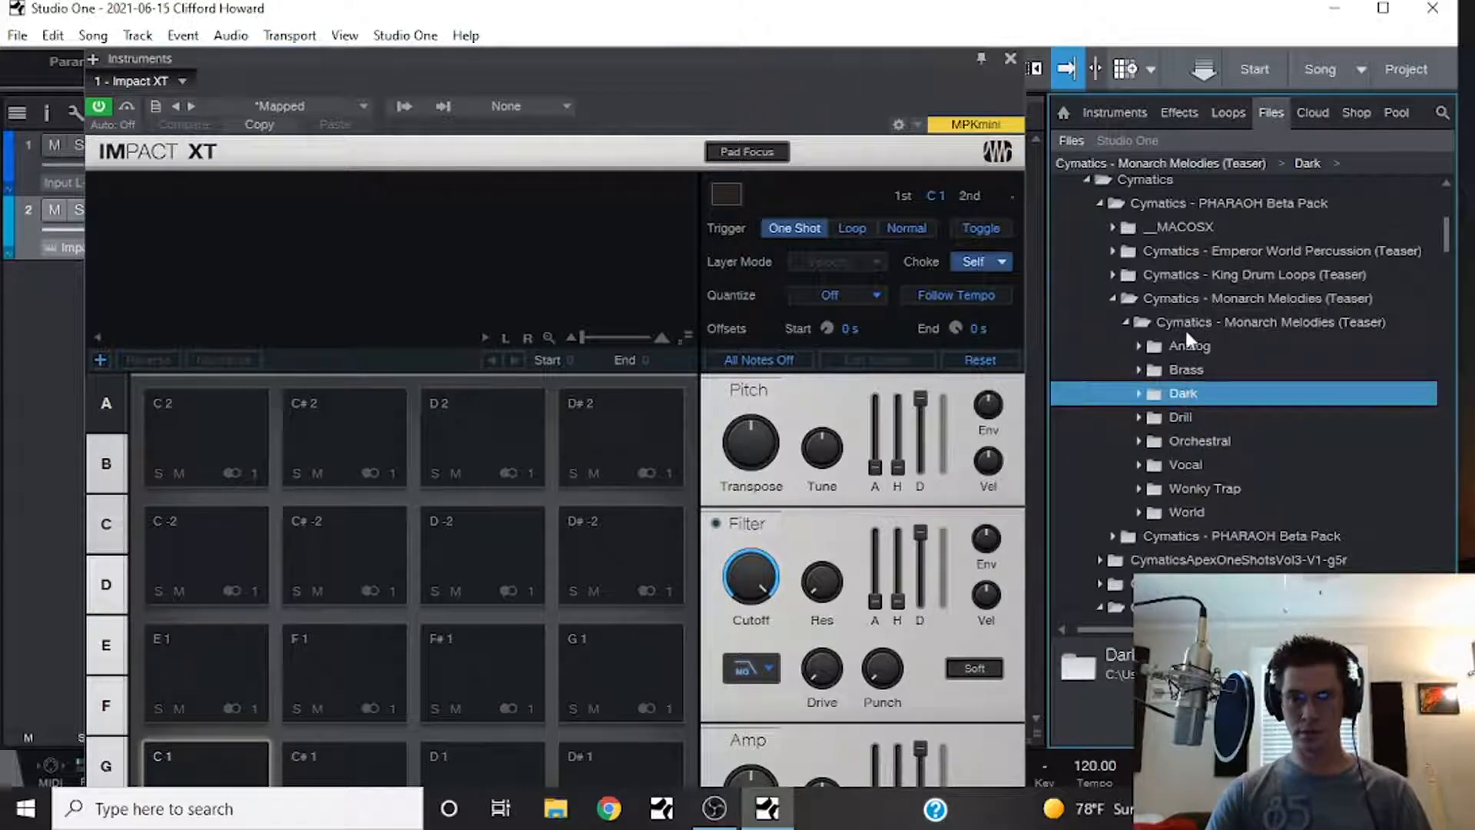
pyautogui.scroll(-3, 1184, 328)
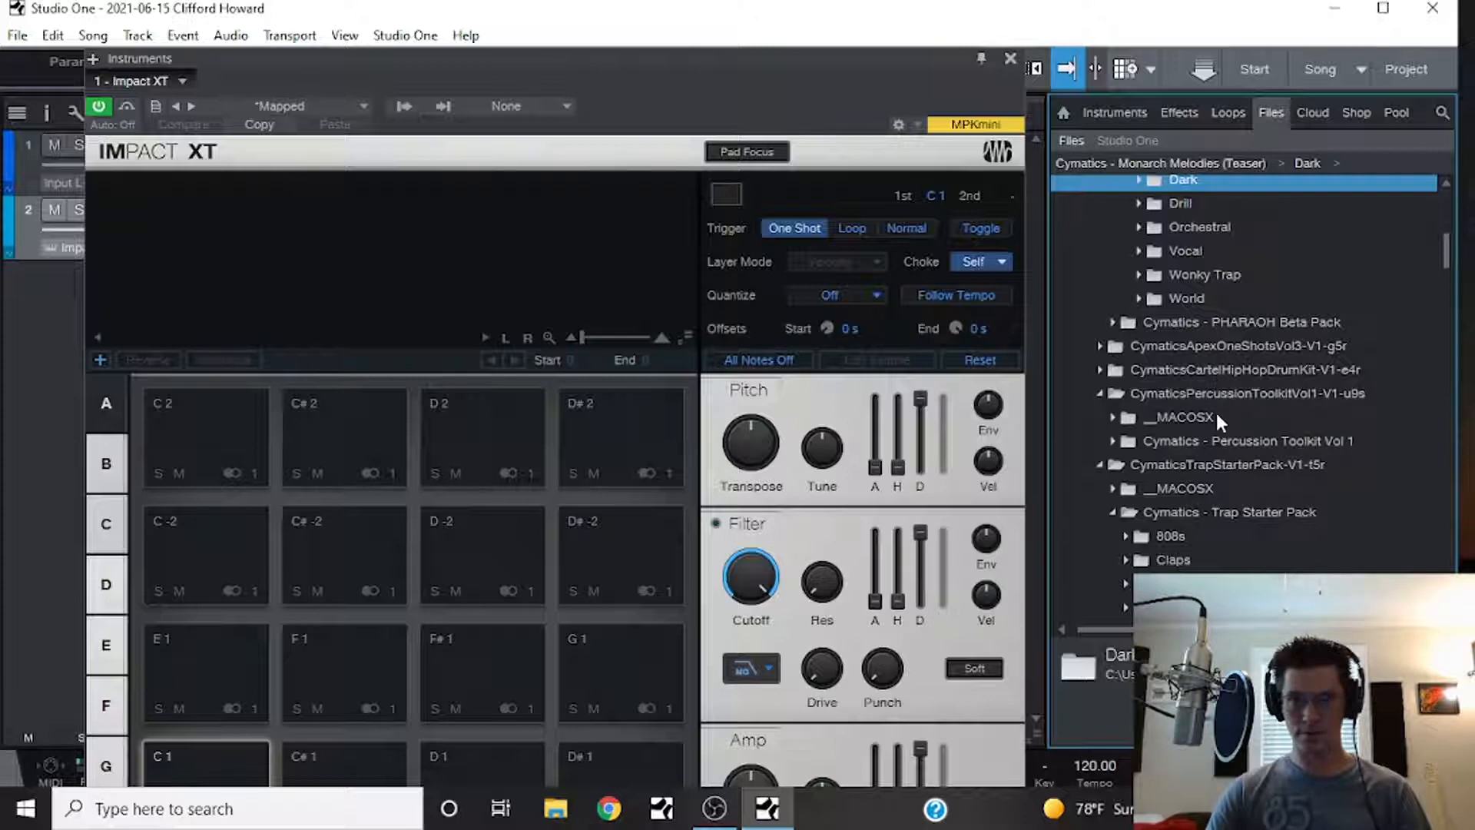
pyautogui.doubleClick(1216, 367)
pyautogui.scroll(-3, 1233, 409)
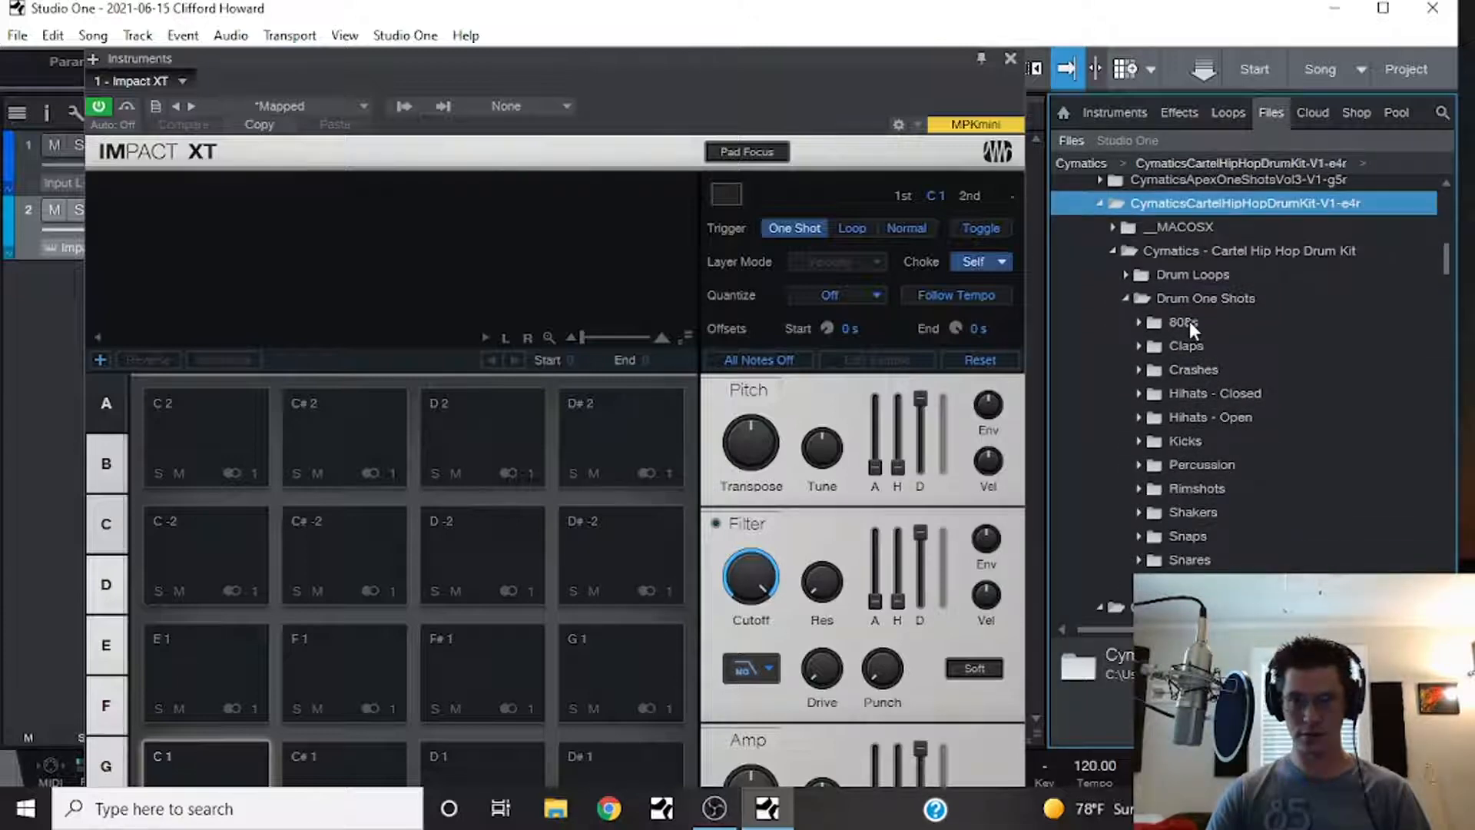
pyautogui.doubleClick(1190, 322)
pyautogui.scroll(-3, 1221, 364)
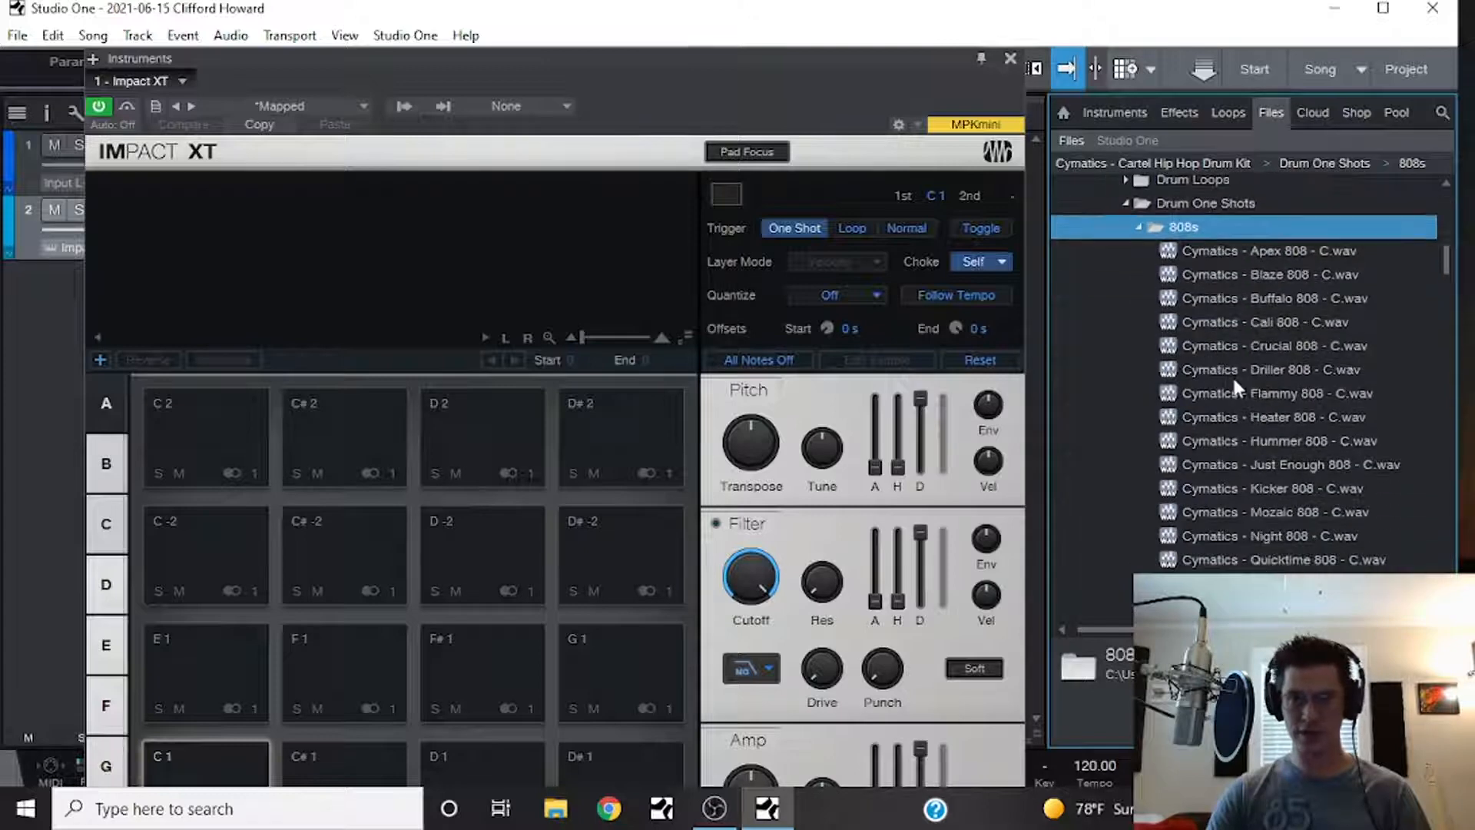
pyautogui.scroll(5, 1219, 378)
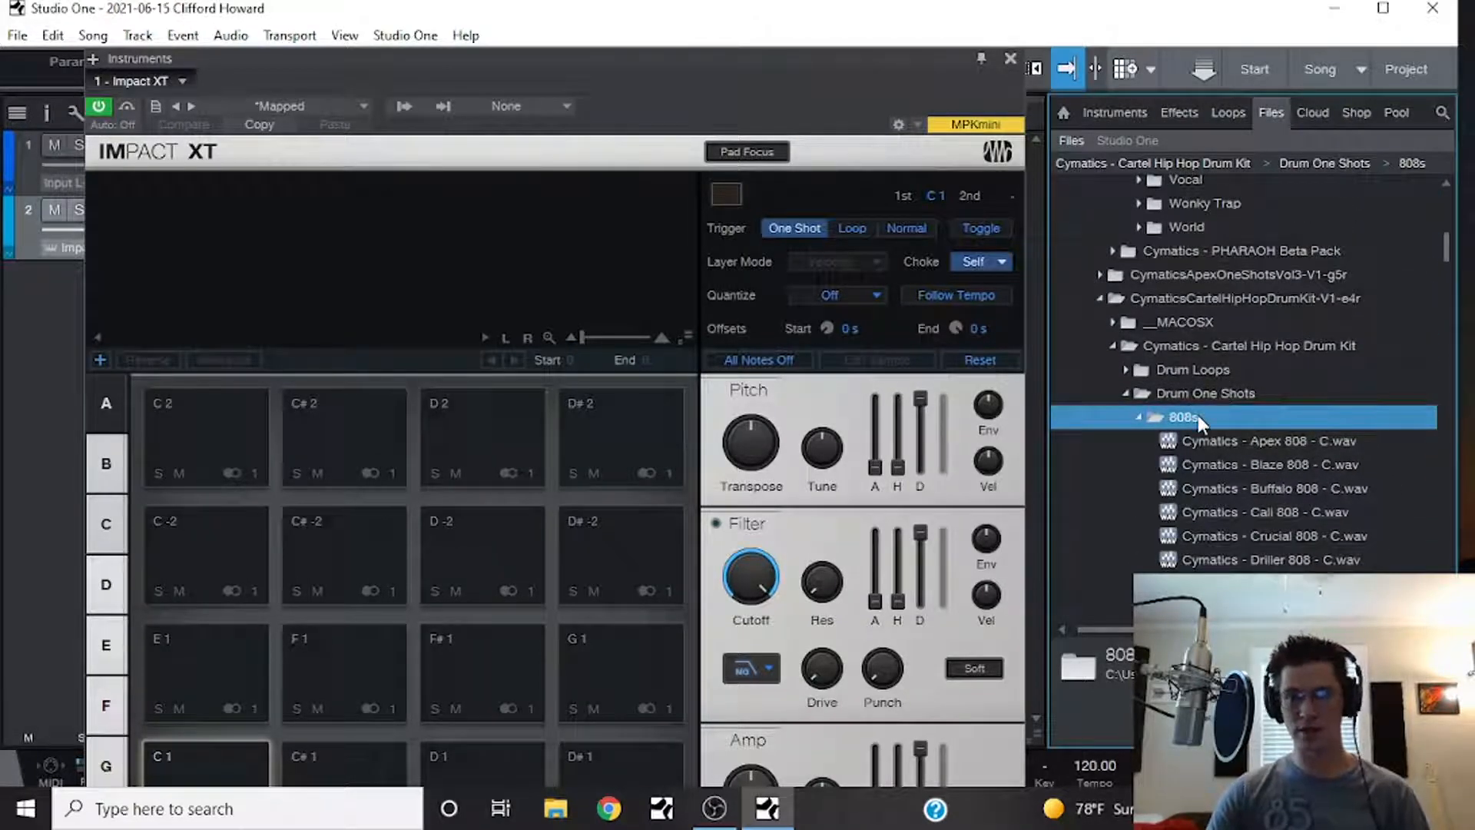
pyautogui.doubleClick(1192, 417)
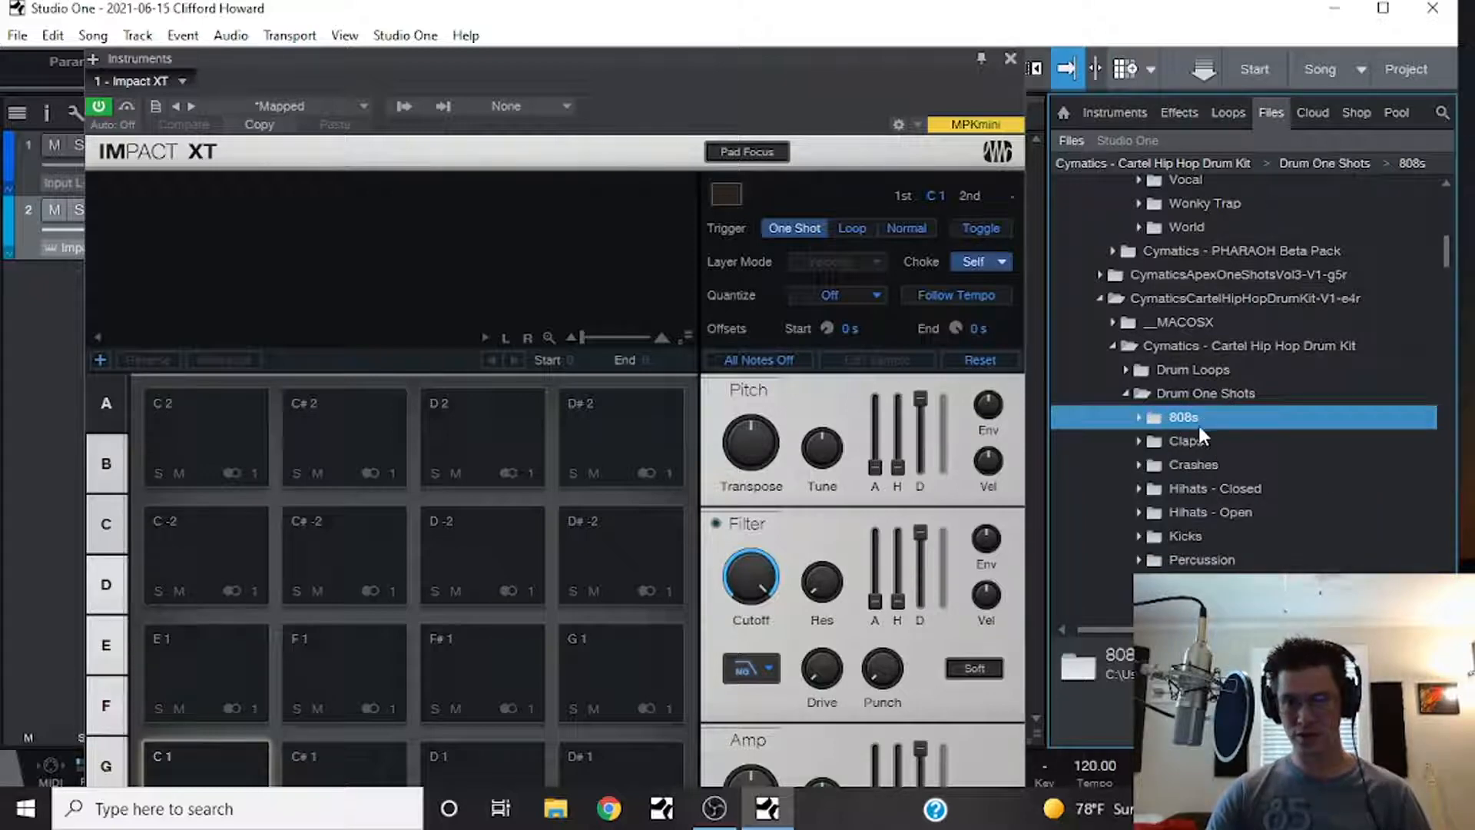
# - Load Blown Kick - F onto pad D#2 and Nag Kick - G# onto pad D#-2 from the kit's Kicks folder
pyautogui.scroll(-2, 1199, 430)
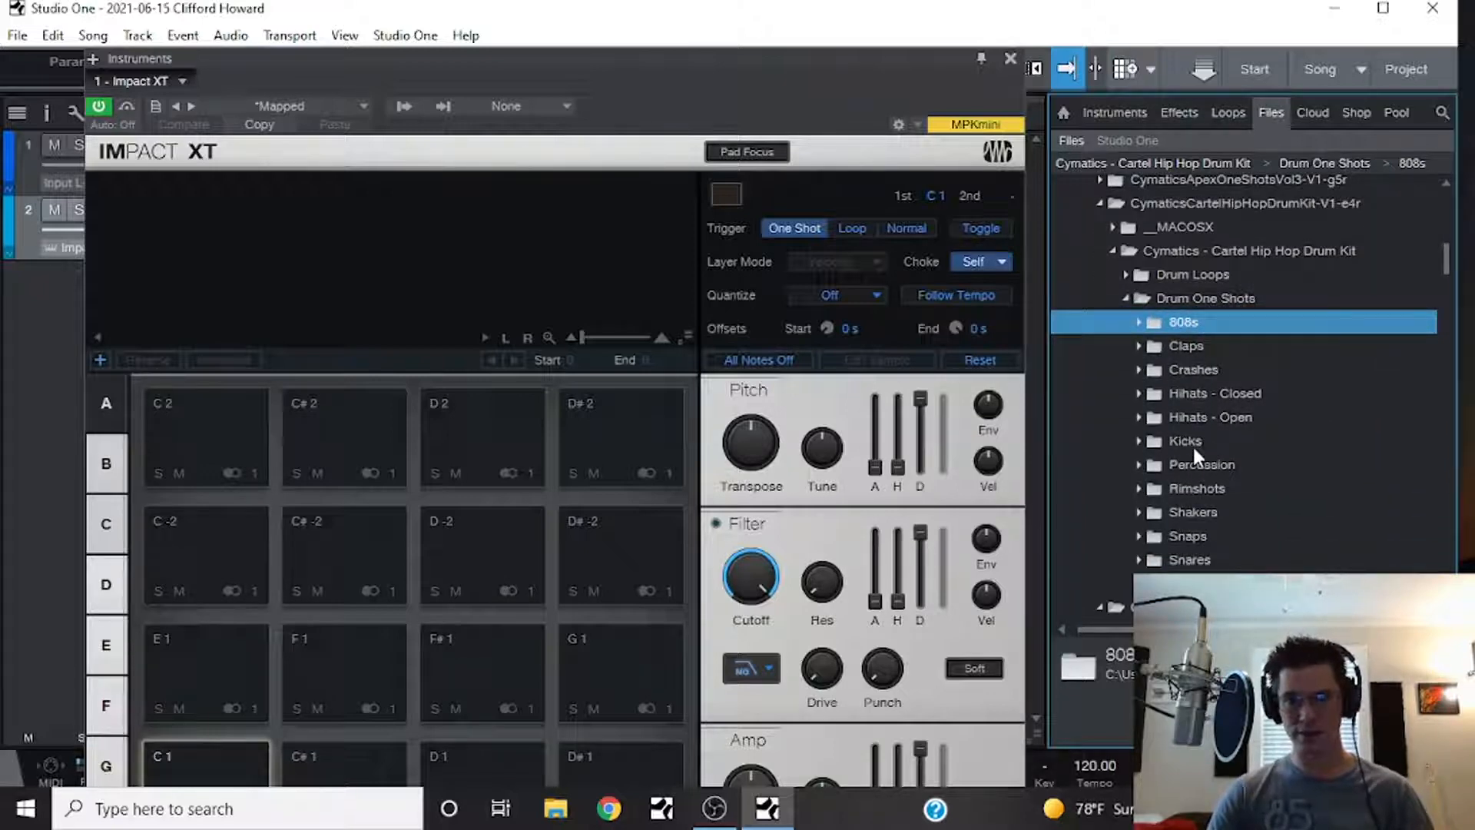
pyautogui.doubleClick(1196, 439)
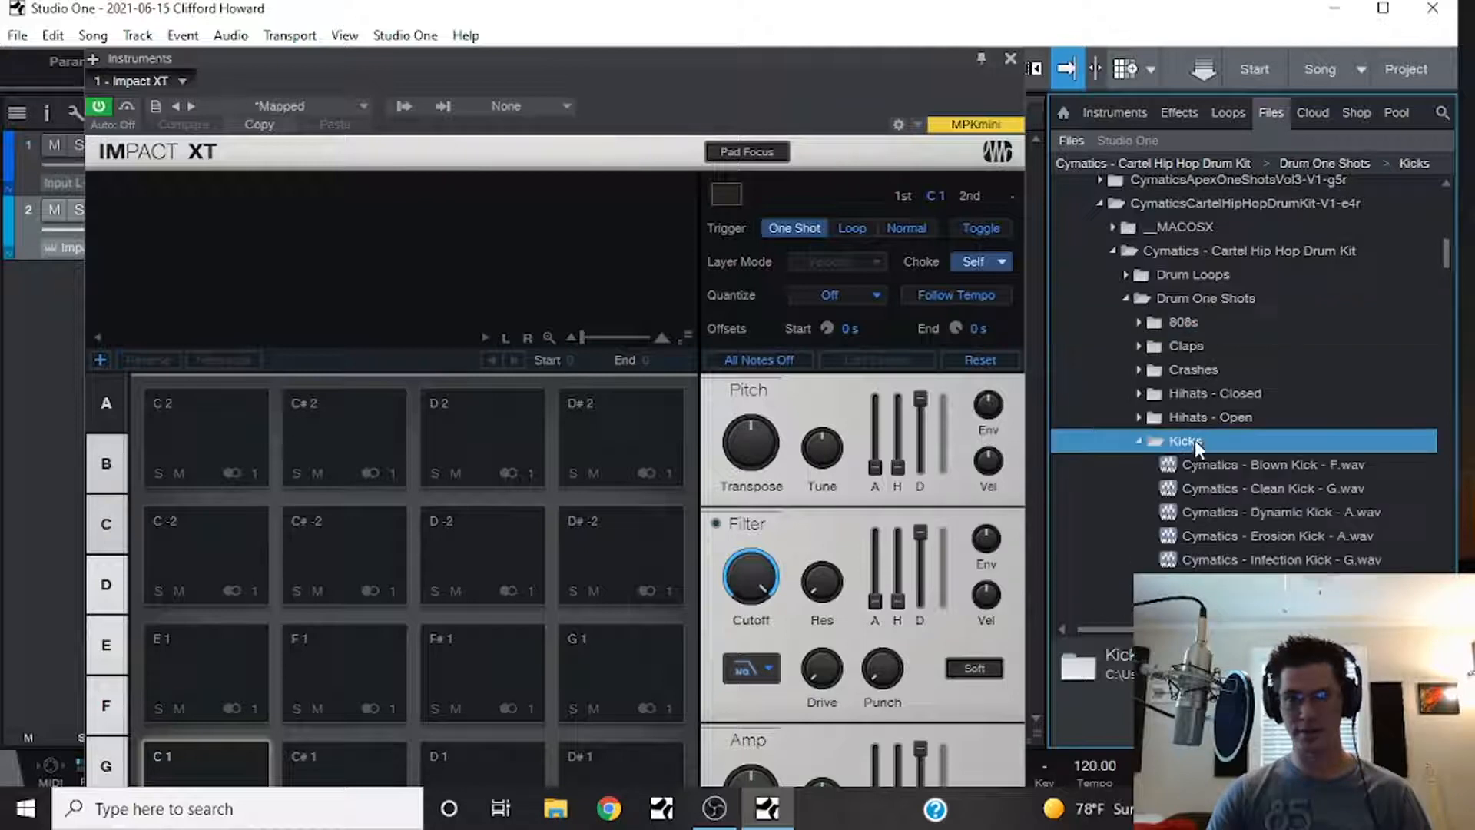
pyautogui.click(1258, 467)
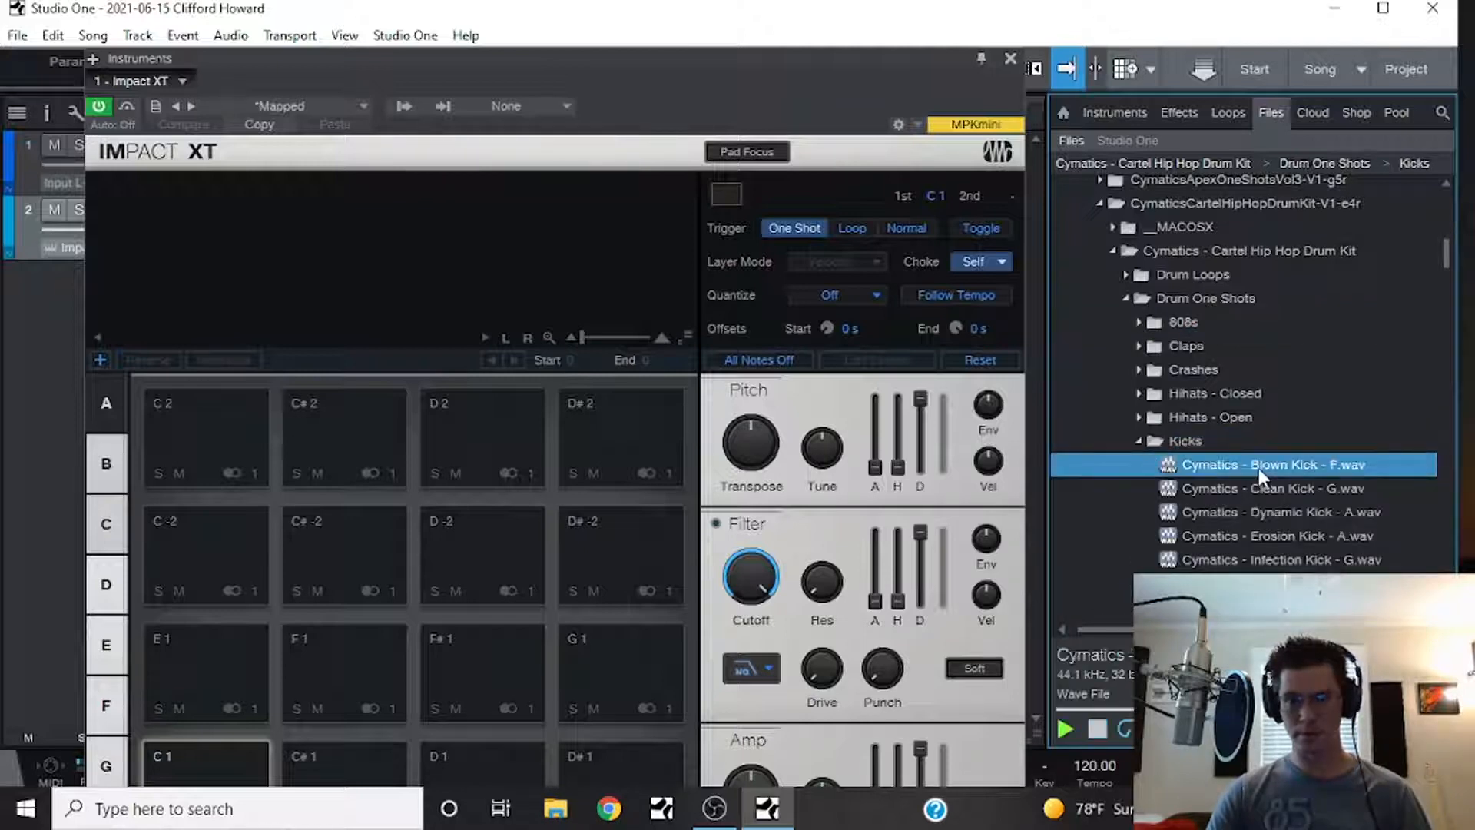
pyautogui.moveTo(1257, 461); pyautogui.dragTo(638, 438)
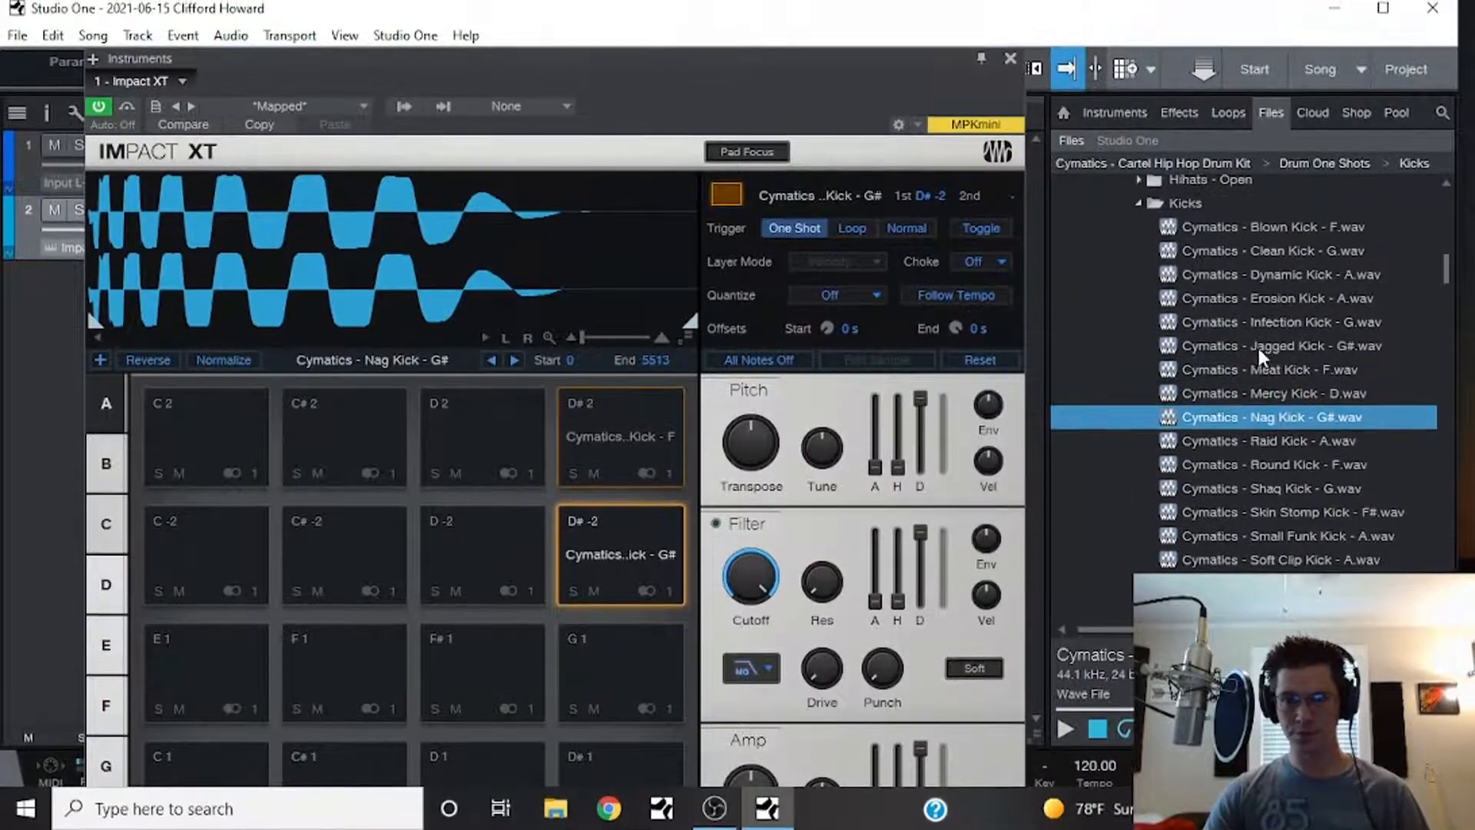
pyautogui.doubleClick(1189, 204)
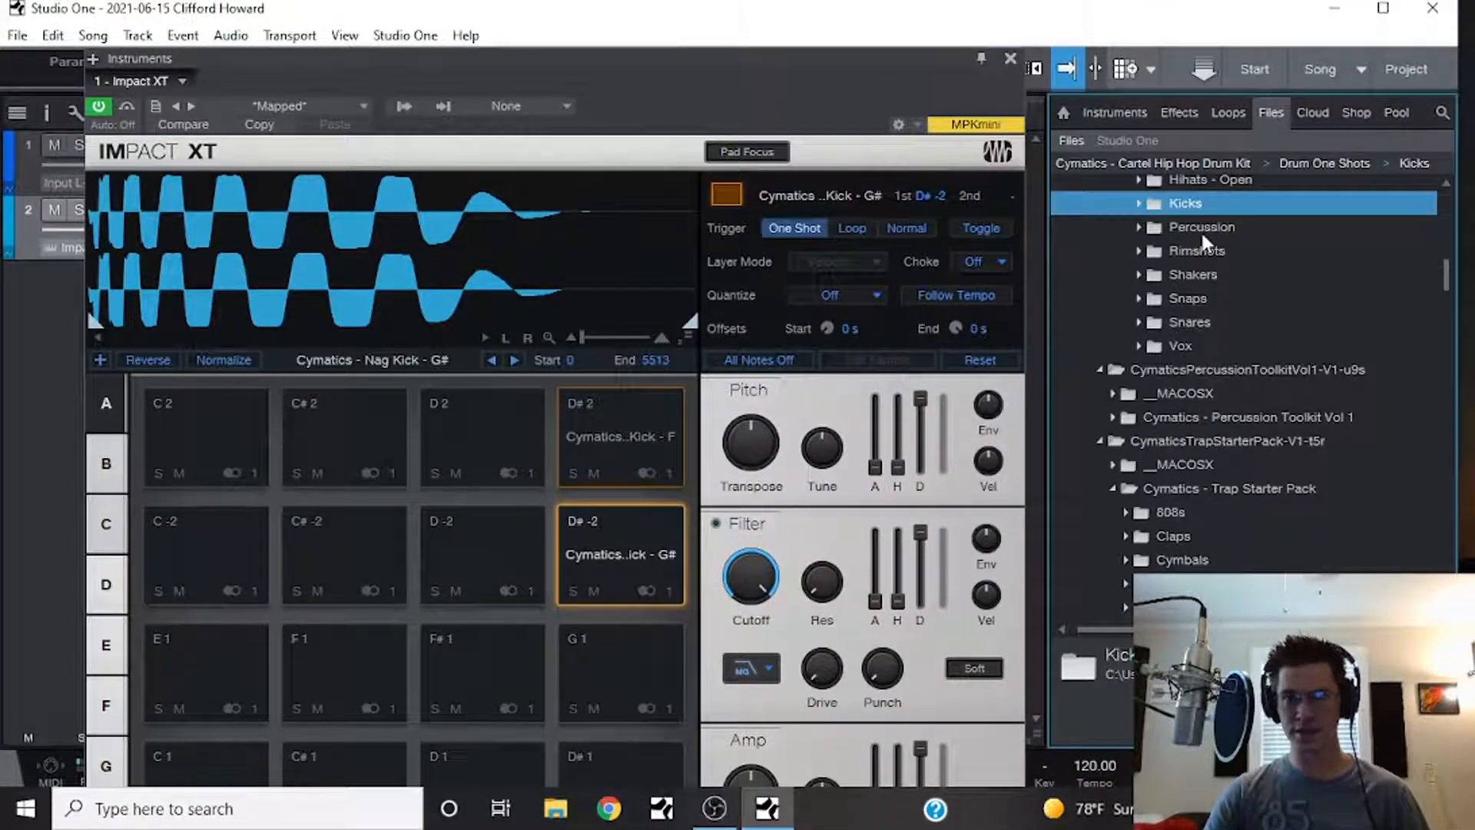
# - Audition the first samples in the kit's Snares folder and load Chihuahua Snare - C# onto pad D2
pyautogui.doubleClick(1200, 322)
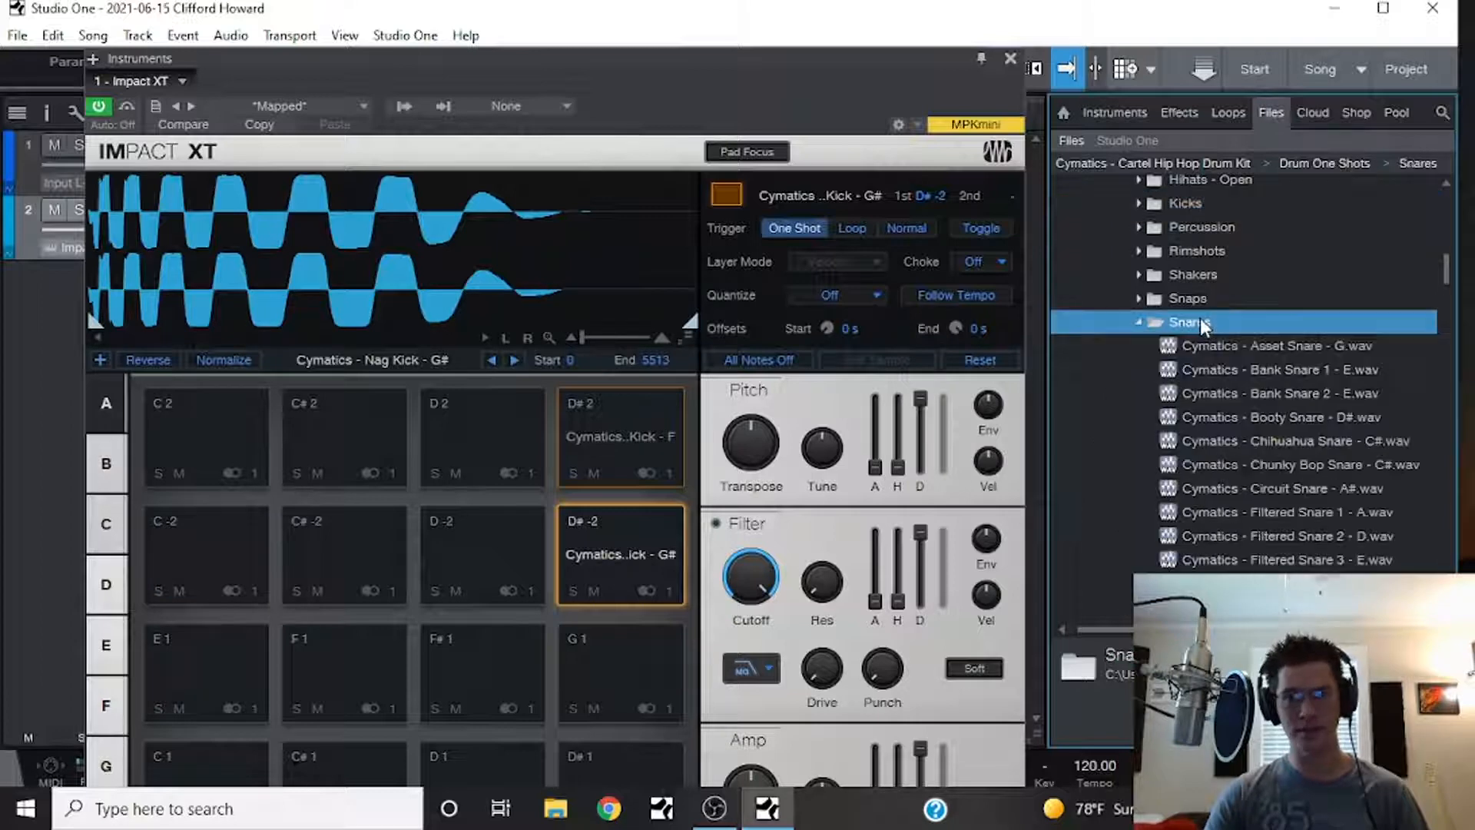
pyautogui.click(1265, 343)
pyautogui.press('Down')
pyautogui.press('Down')
pyautogui.press('Down')
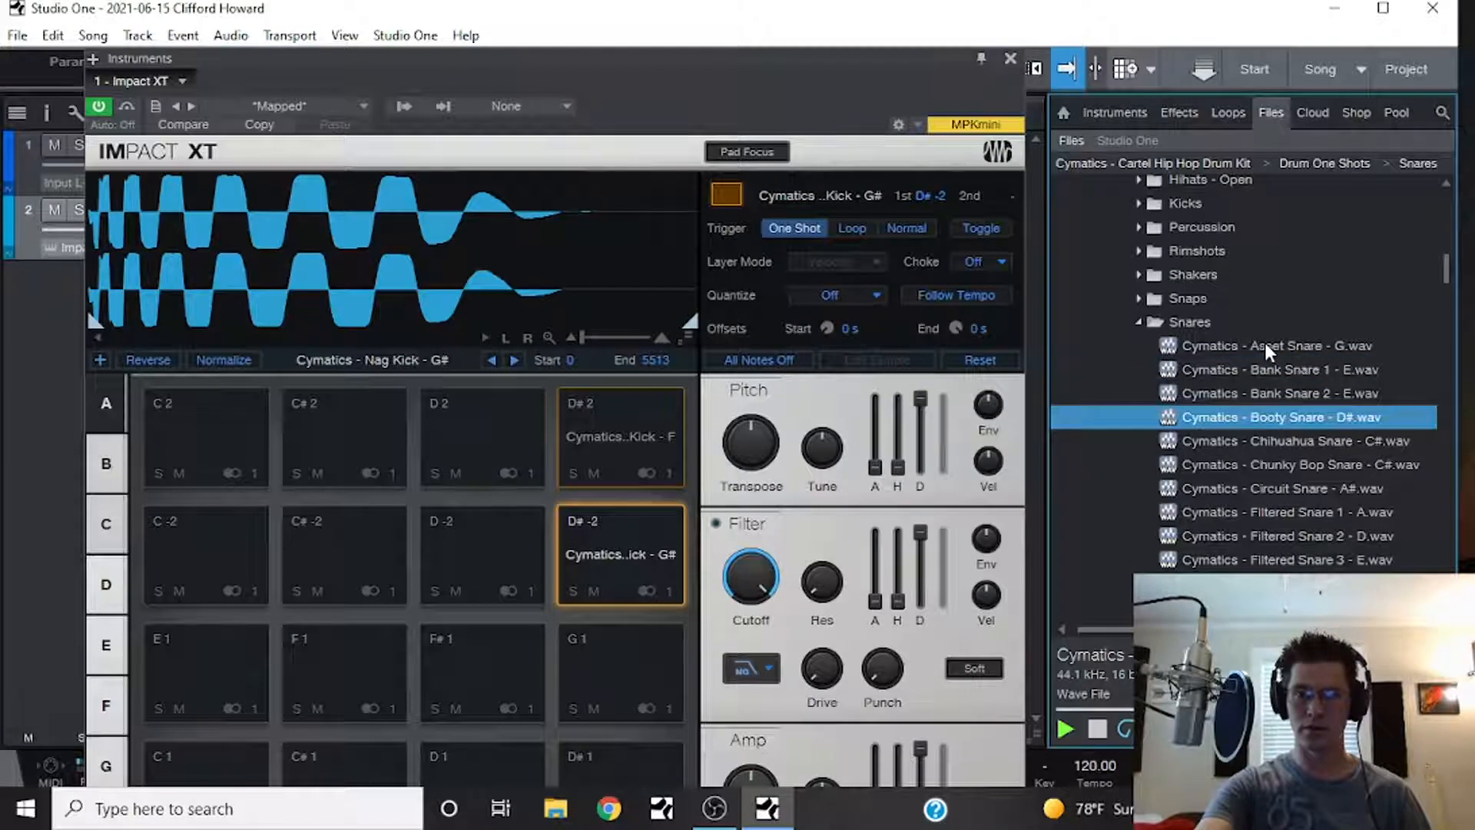
pyautogui.press('Down')
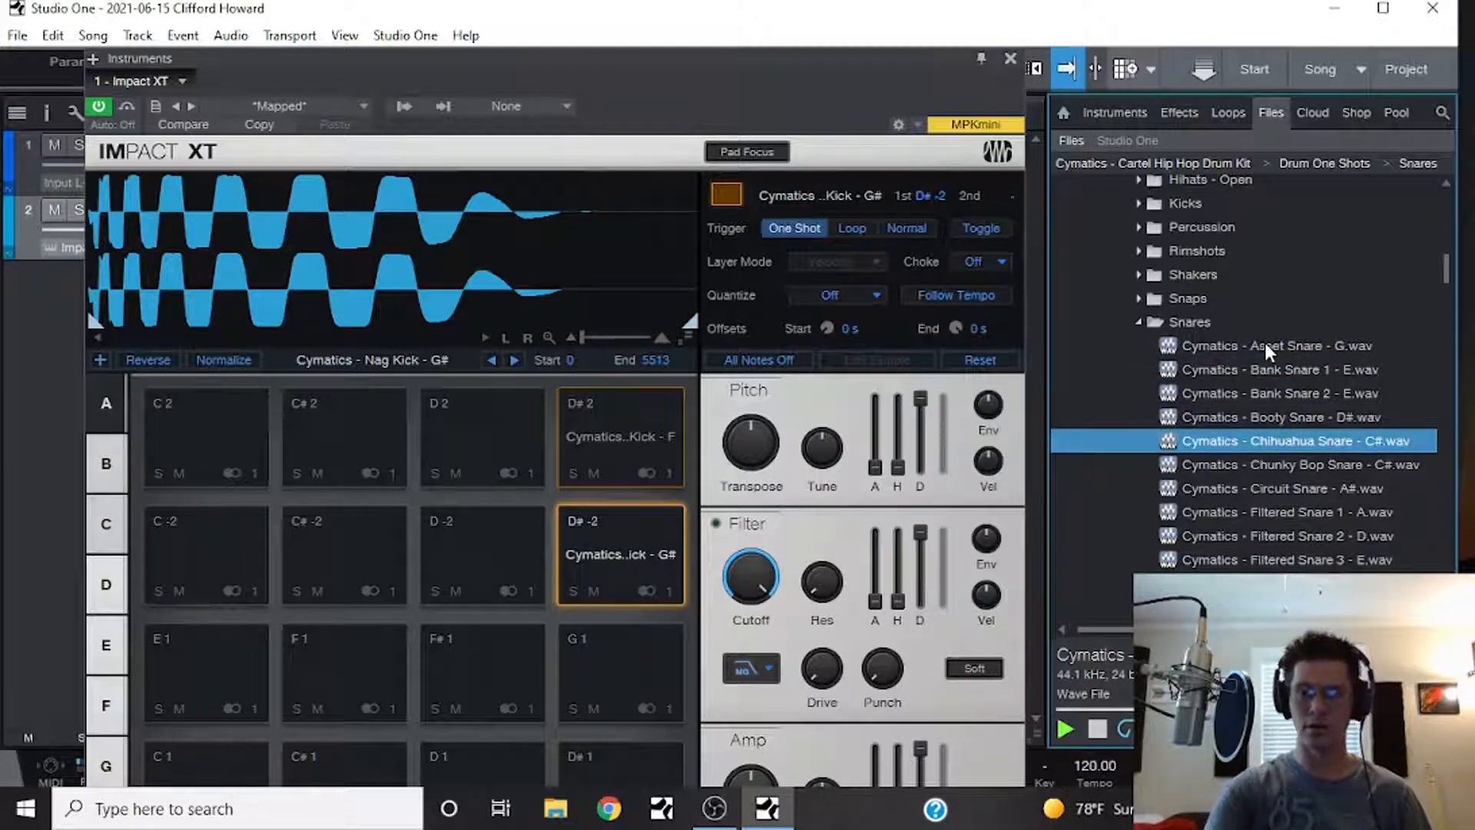
pyautogui.moveTo(1297, 442); pyautogui.dragTo(458, 439)
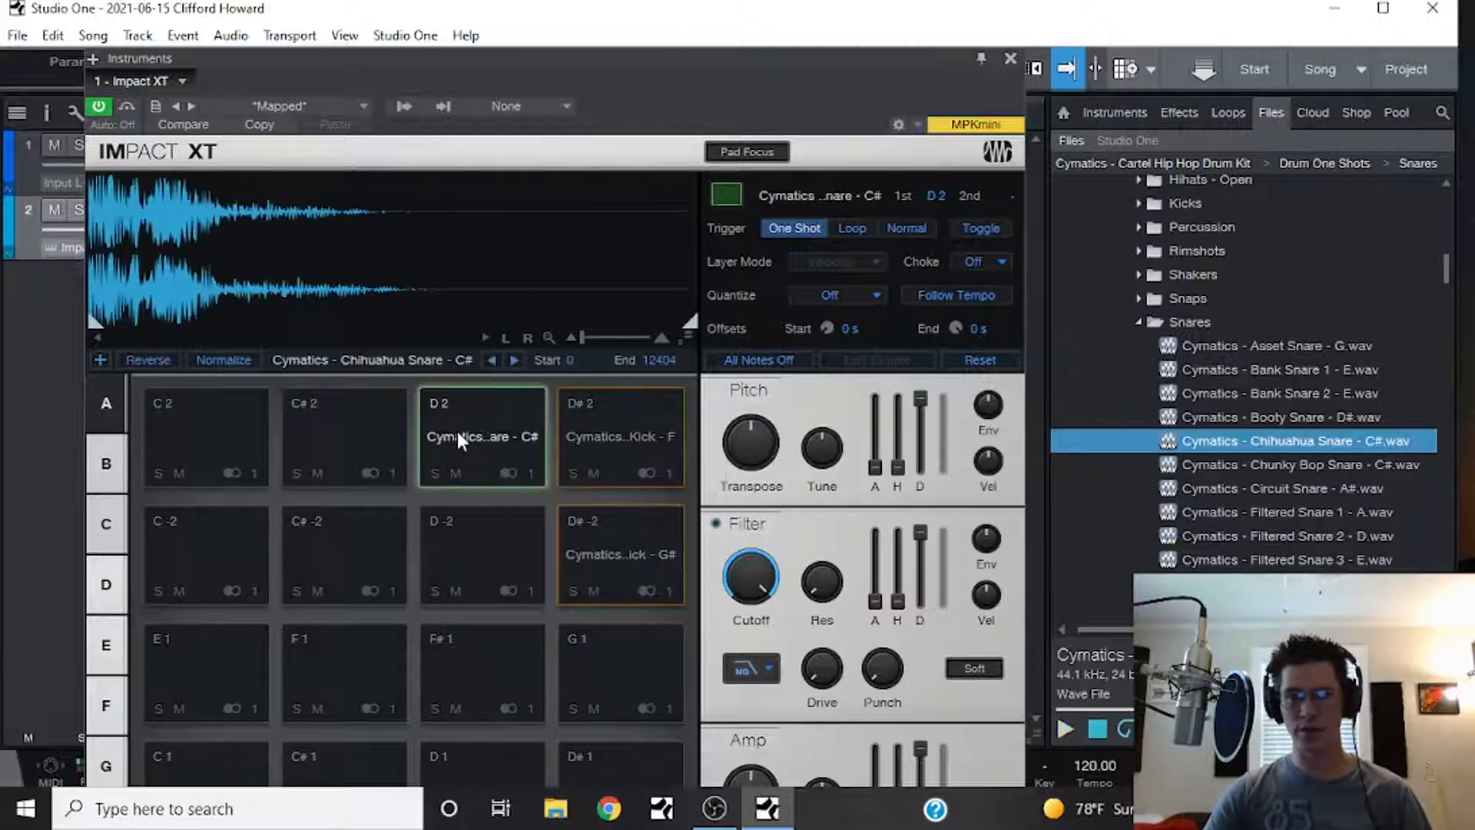
# - Audition the kit's snare samples from Chunky Bop Snare - C# through Optics Snare - F#
pyautogui.click(1277, 464)
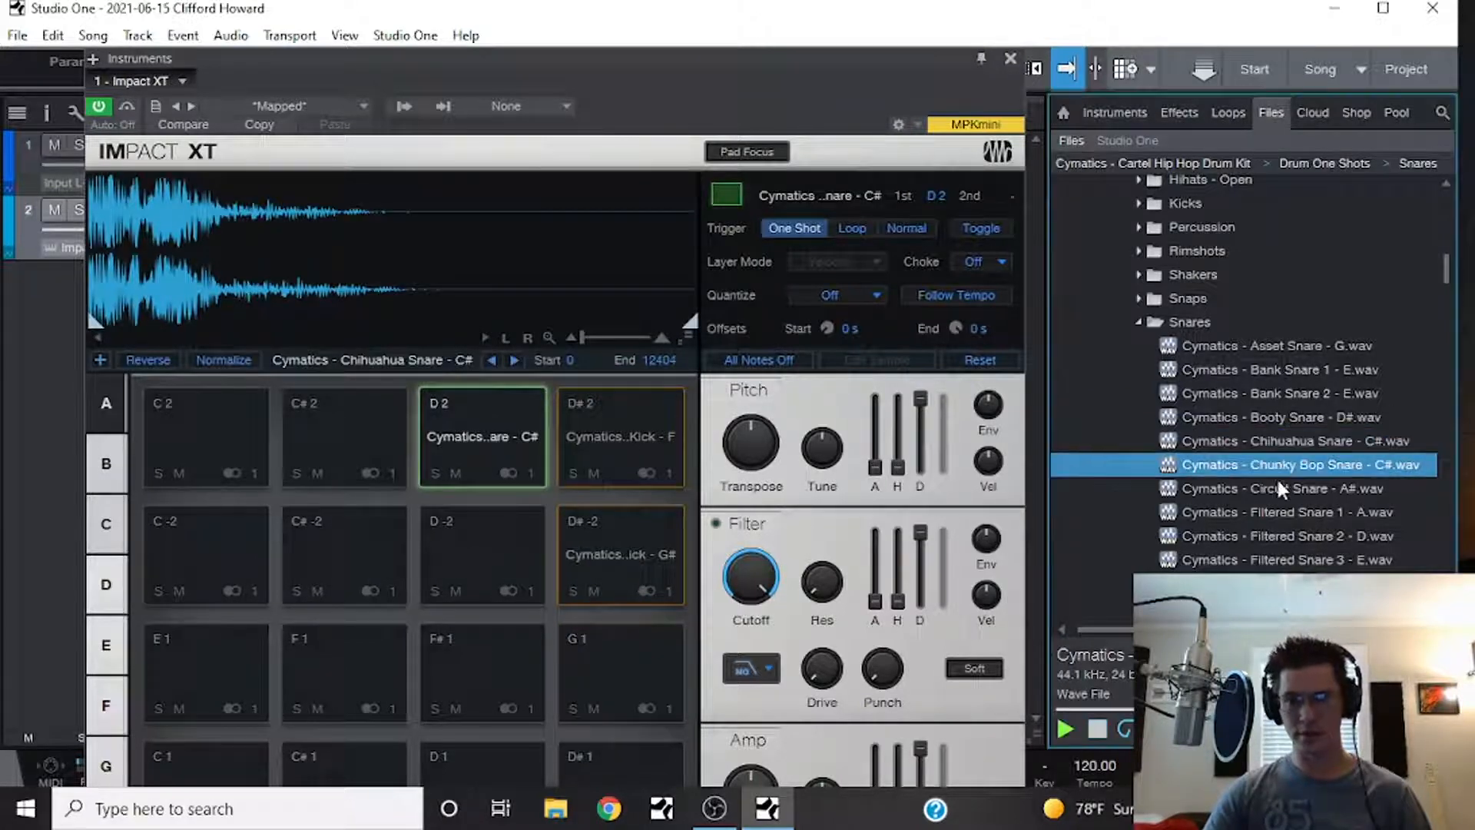
pyautogui.click(1280, 485)
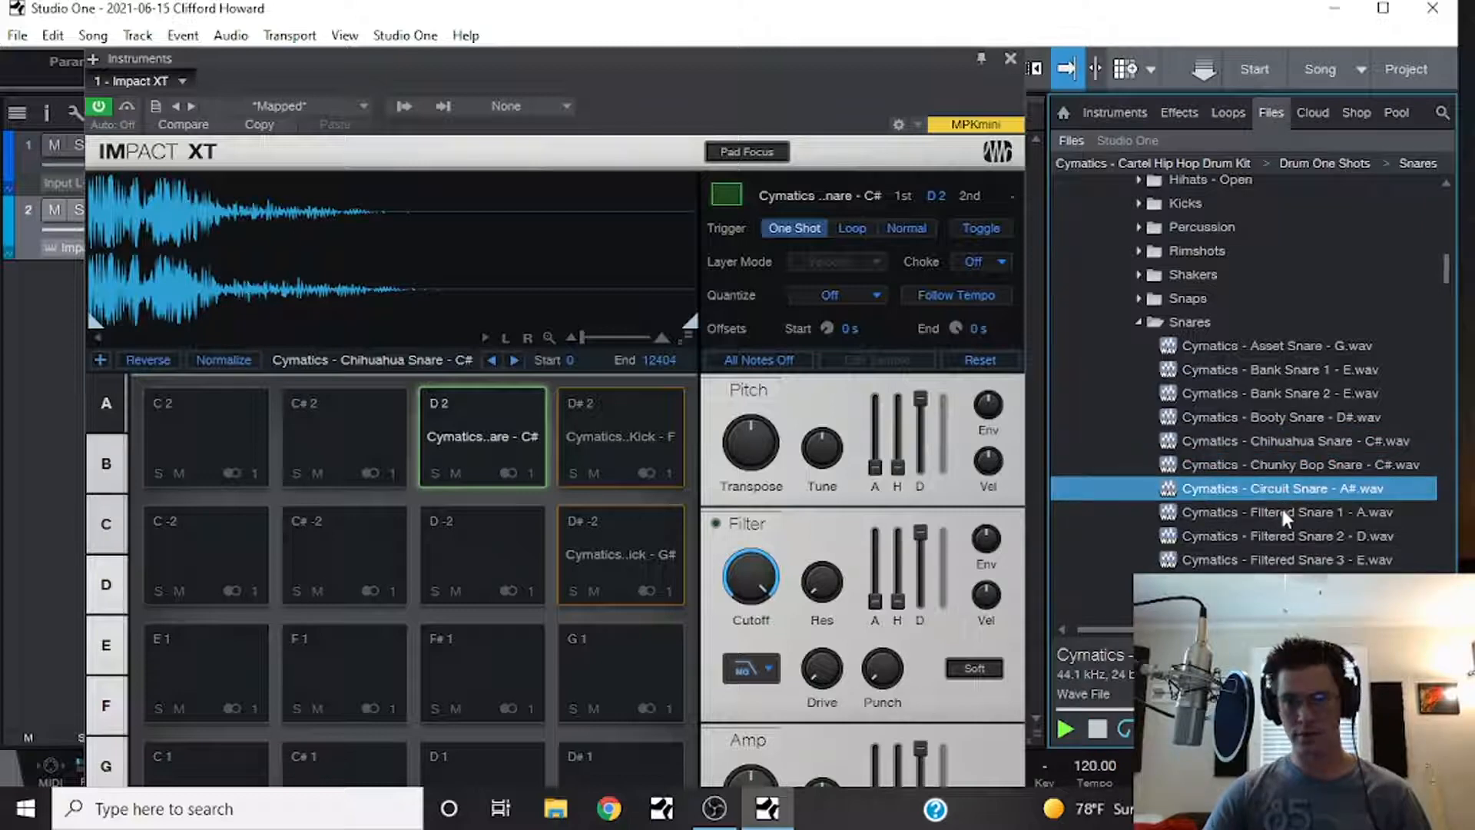
pyautogui.click(1281, 508)
pyautogui.click(1291, 538)
pyautogui.scroll(-2, 1307, 507)
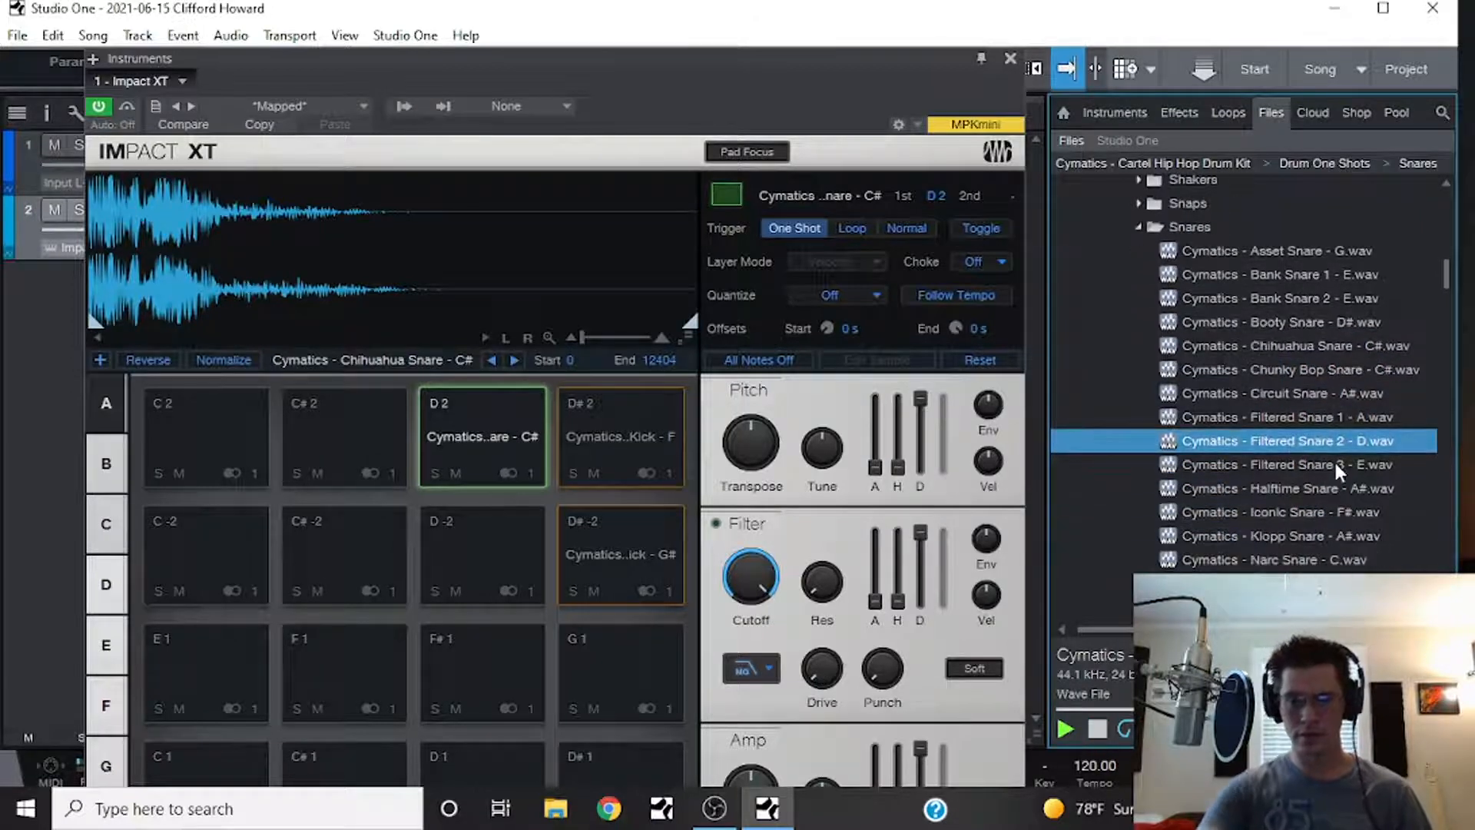
pyautogui.click(1335, 463)
pyautogui.press('Down')
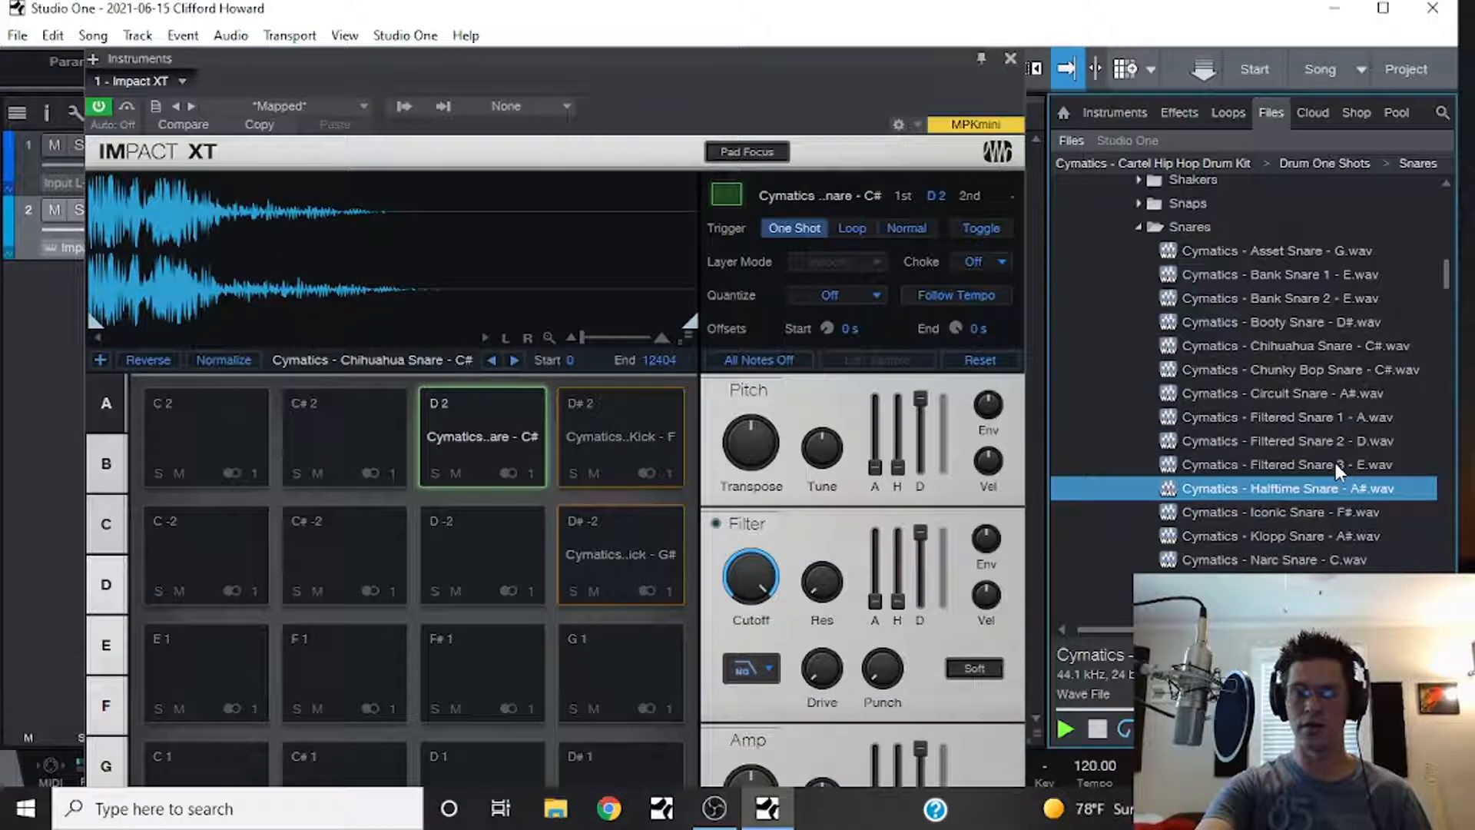
pyautogui.press('Down')
pyautogui.press('Down')
pyautogui.press('Down')
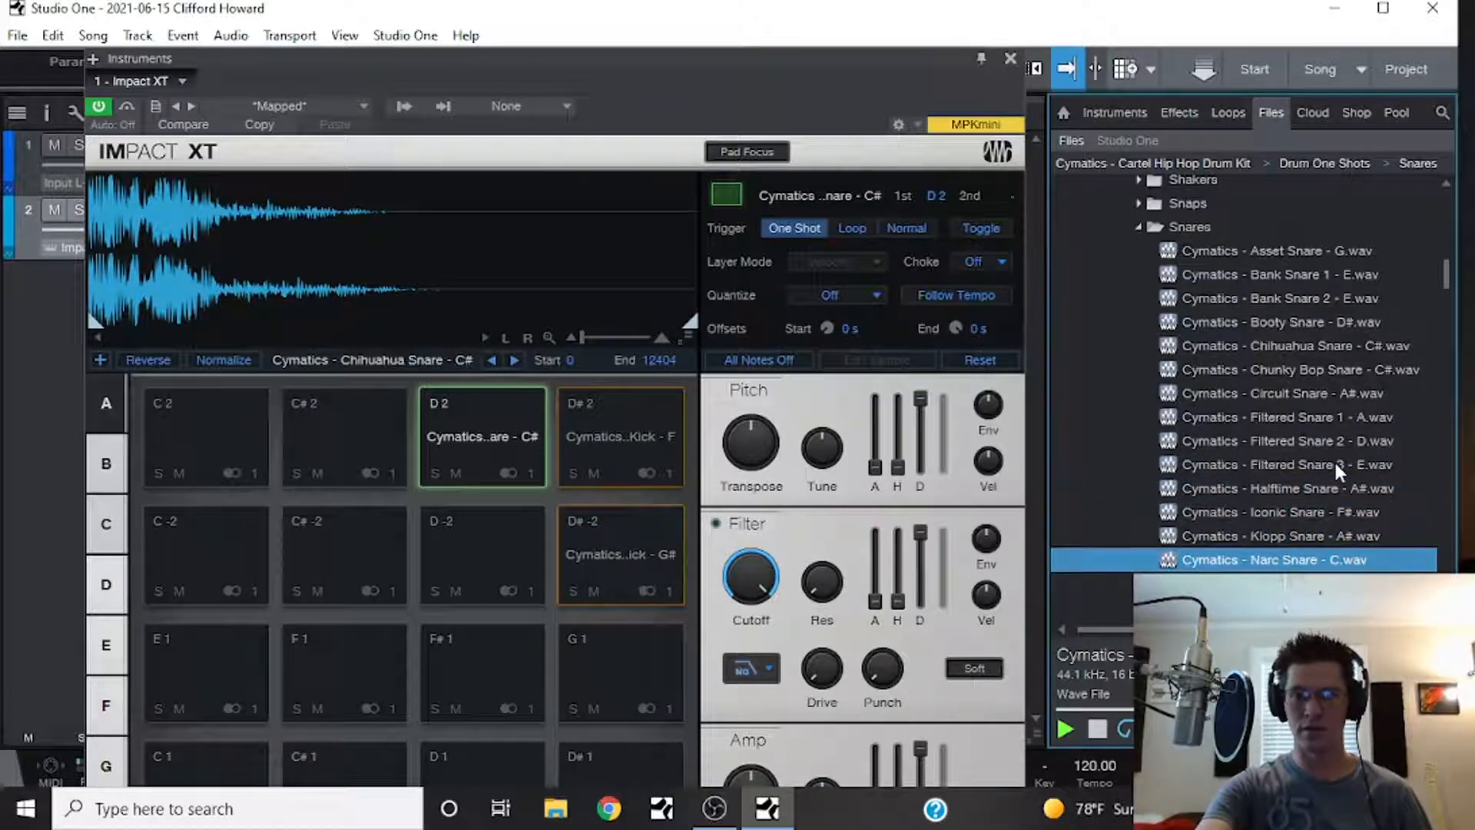
pyautogui.press('Down')
pyautogui.press('Down')
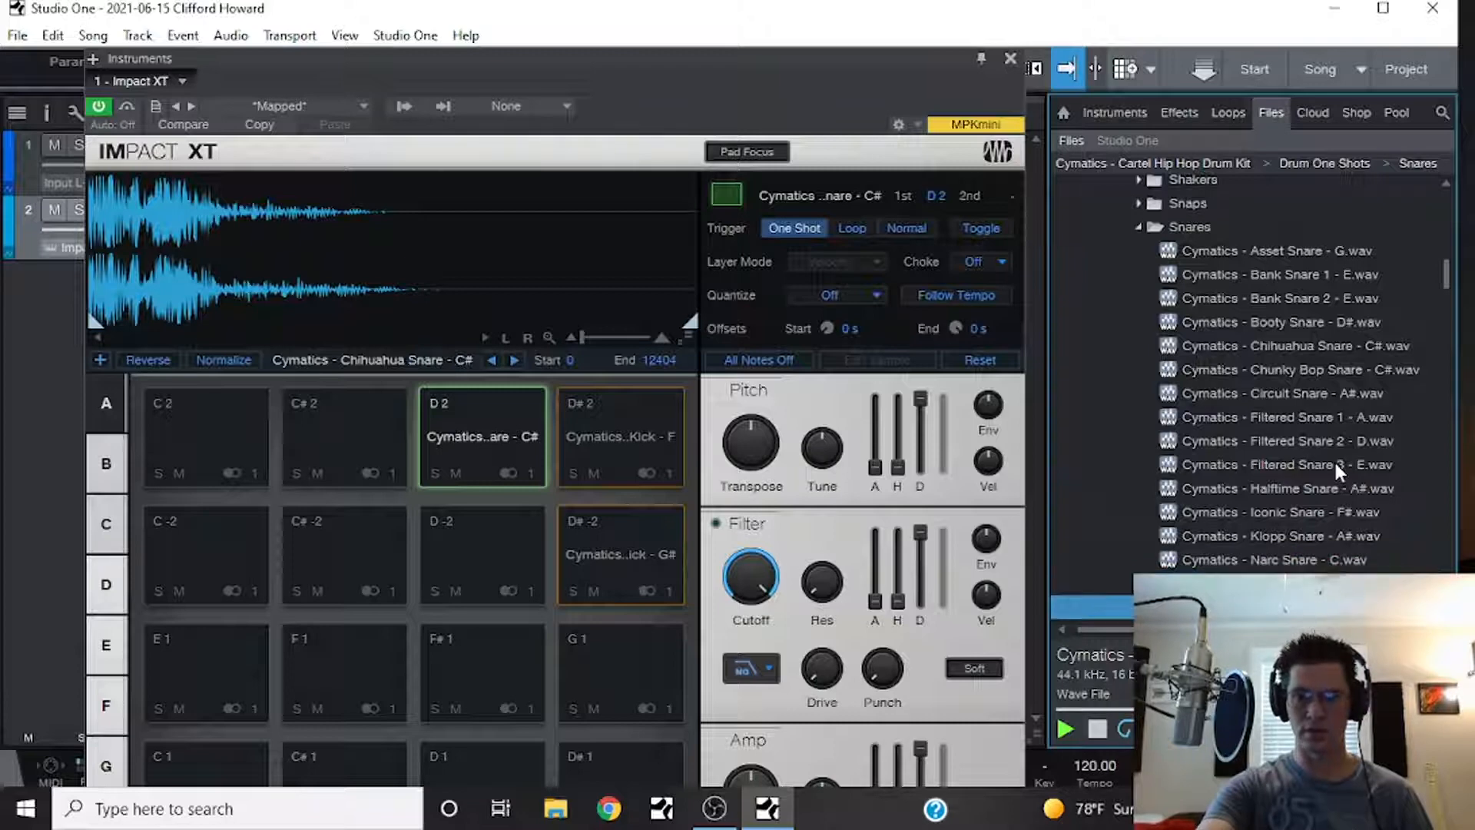
# - Audition Rapid Fire Snare - A# from the Snares folder and load it onto pad D-2
pyautogui.scroll(-2, 1337, 453)
pyautogui.scroll(-2, 1340, 456)
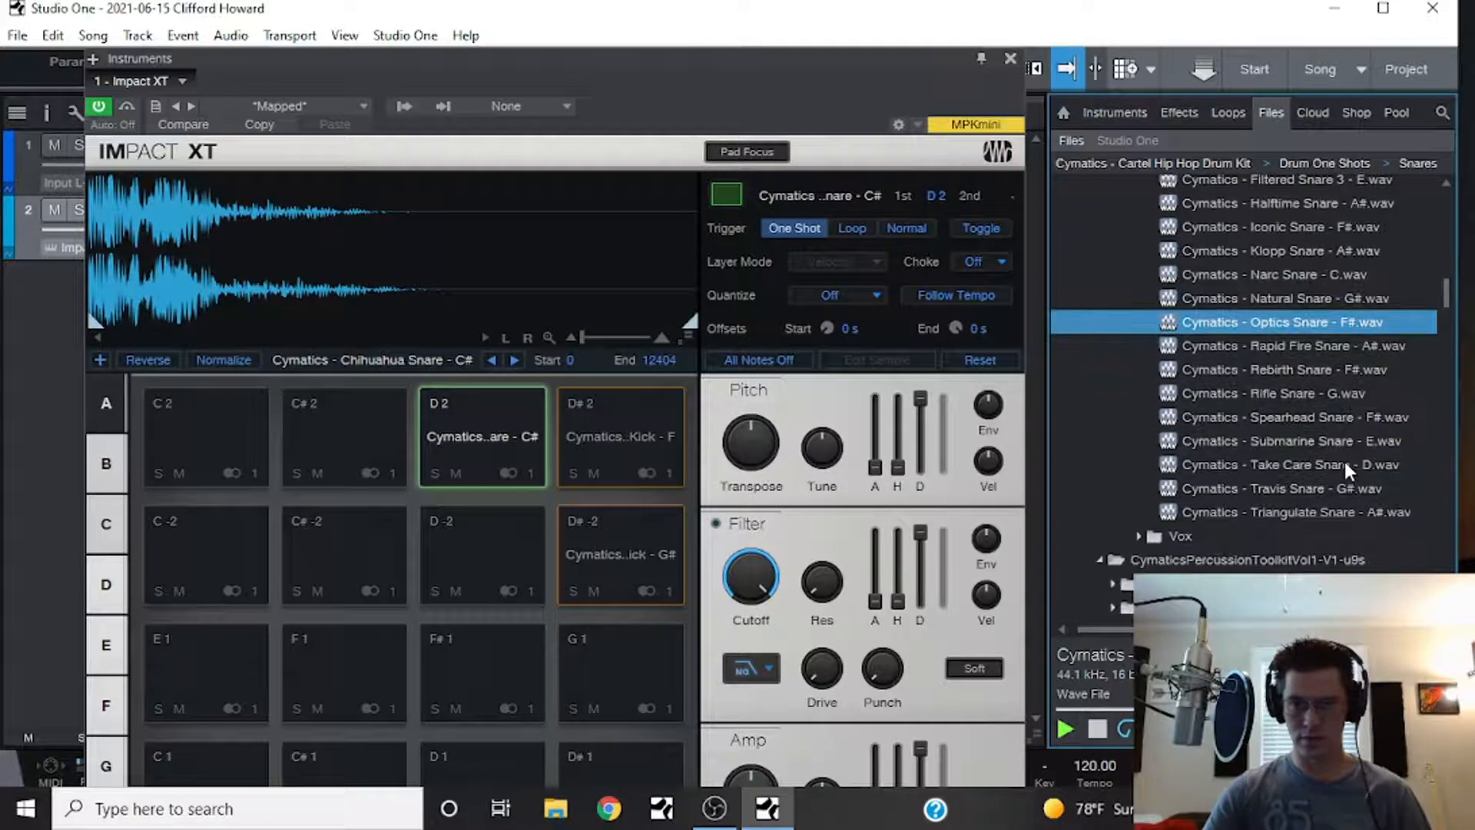
pyautogui.press('Down')
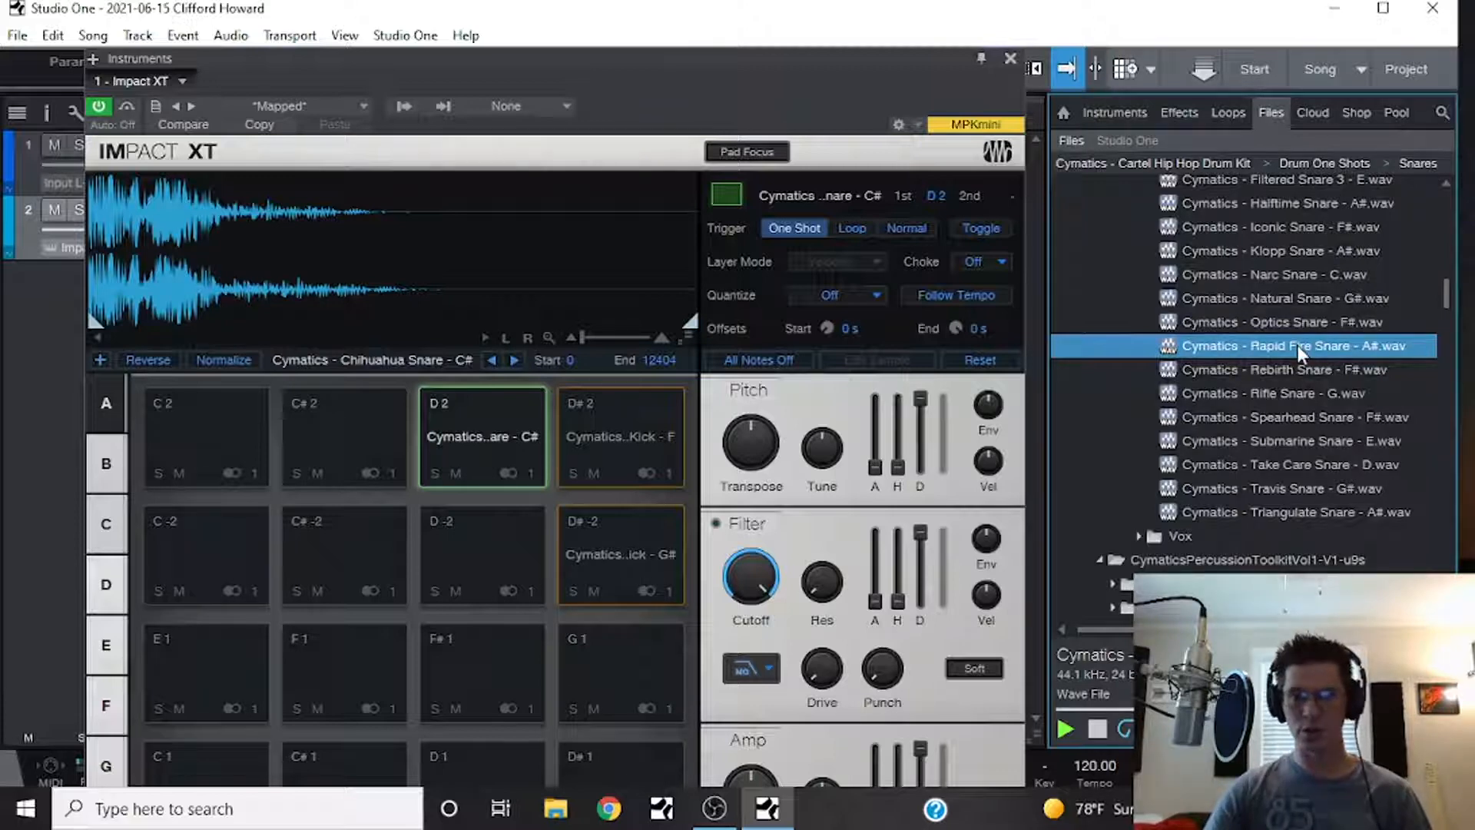
pyautogui.moveTo(1298, 344); pyautogui.dragTo(525, 582)
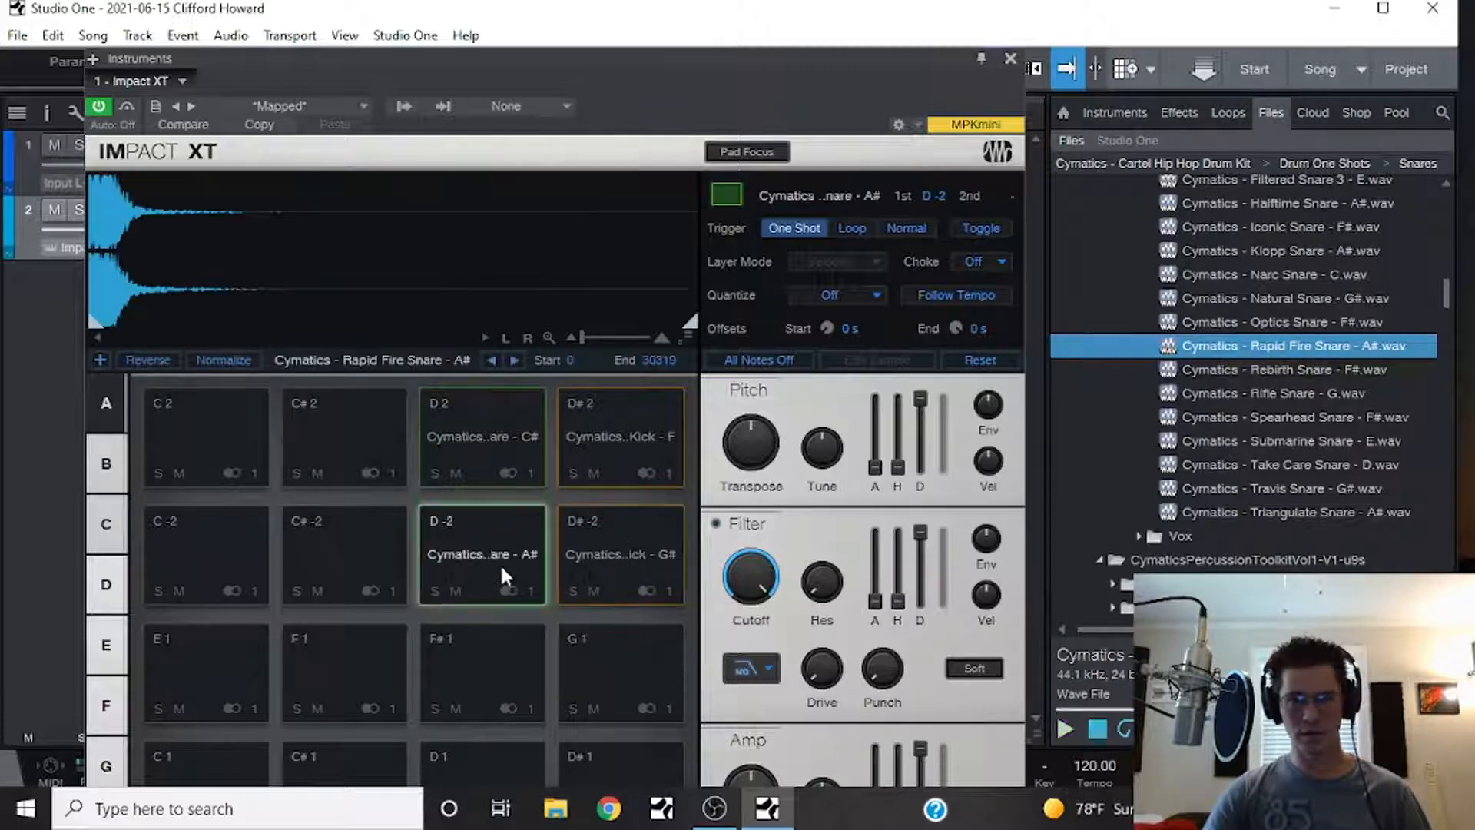
# - Audition the Submarine, Spearhead, Take Care and Rifle snares and load Rifle Snare - G onto pad C#2
pyautogui.scroll(2, 1256, 372)
pyautogui.scroll(-1, 1254, 371)
pyautogui.click(1272, 489)
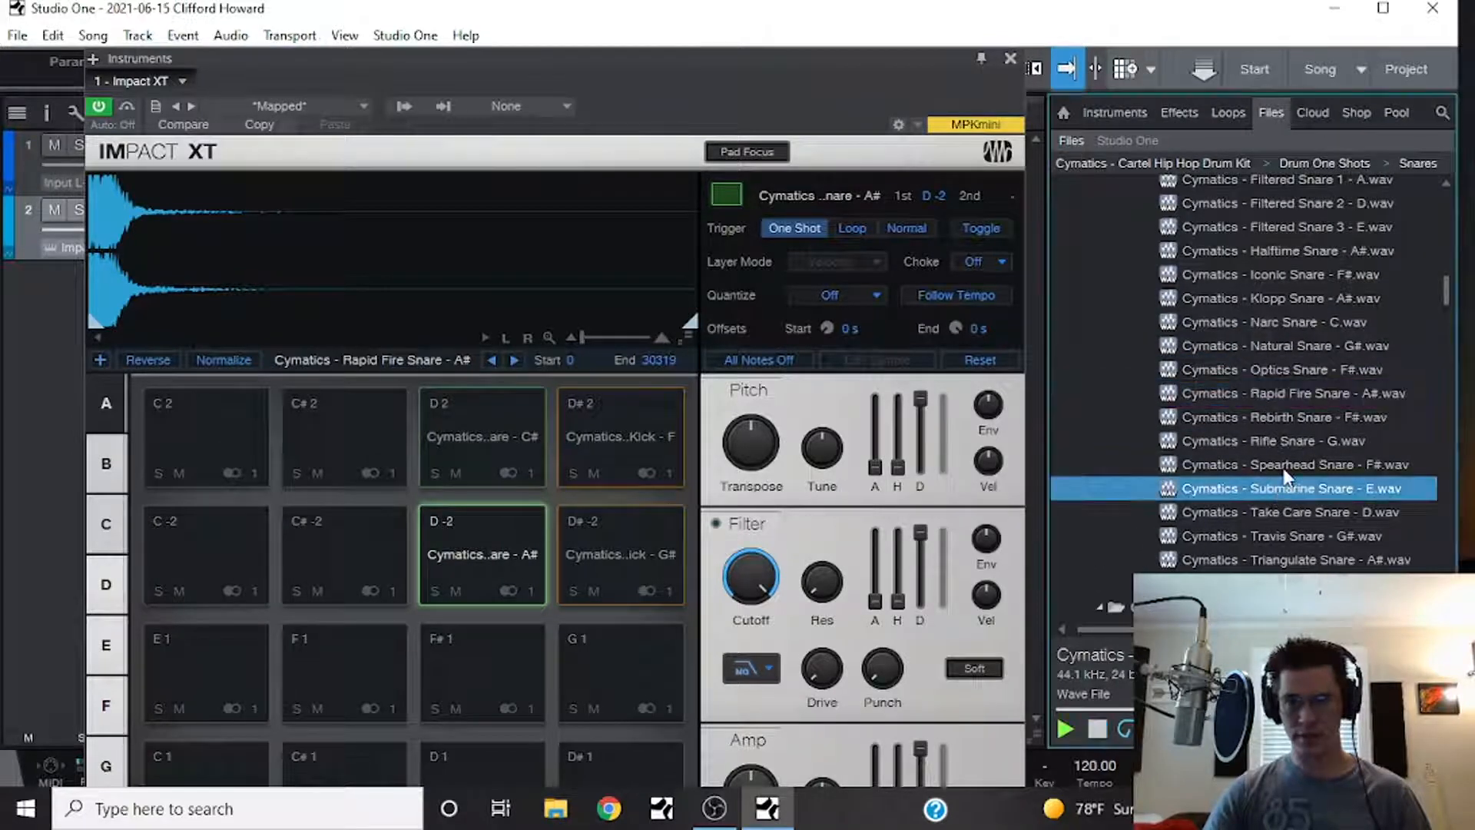
pyautogui.click(1283, 467)
pyautogui.click(1294, 443)
pyautogui.click(1291, 505)
pyautogui.click(1297, 440)
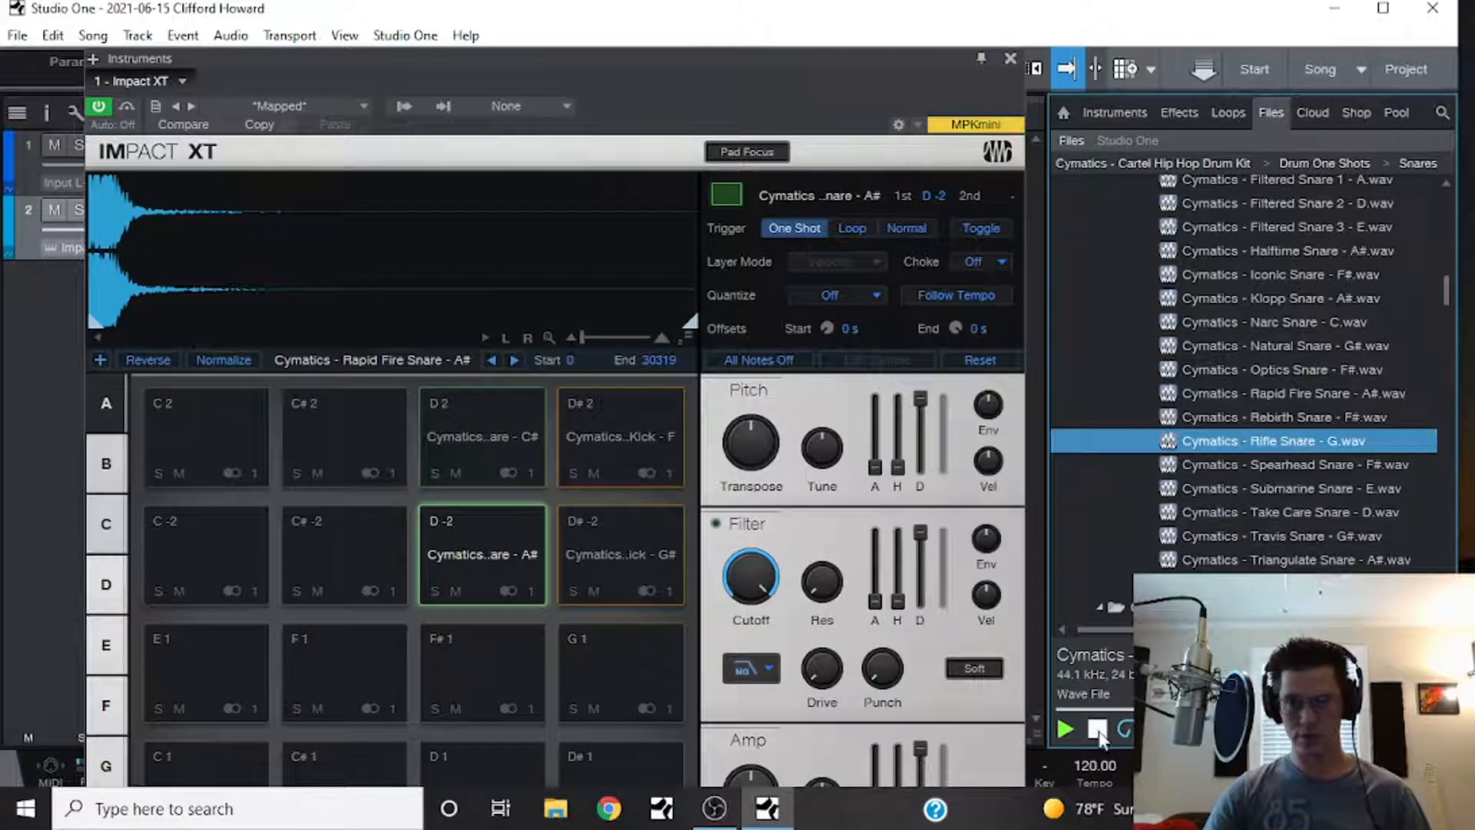
pyautogui.moveTo(1293, 440); pyautogui.dragTo(369, 454)
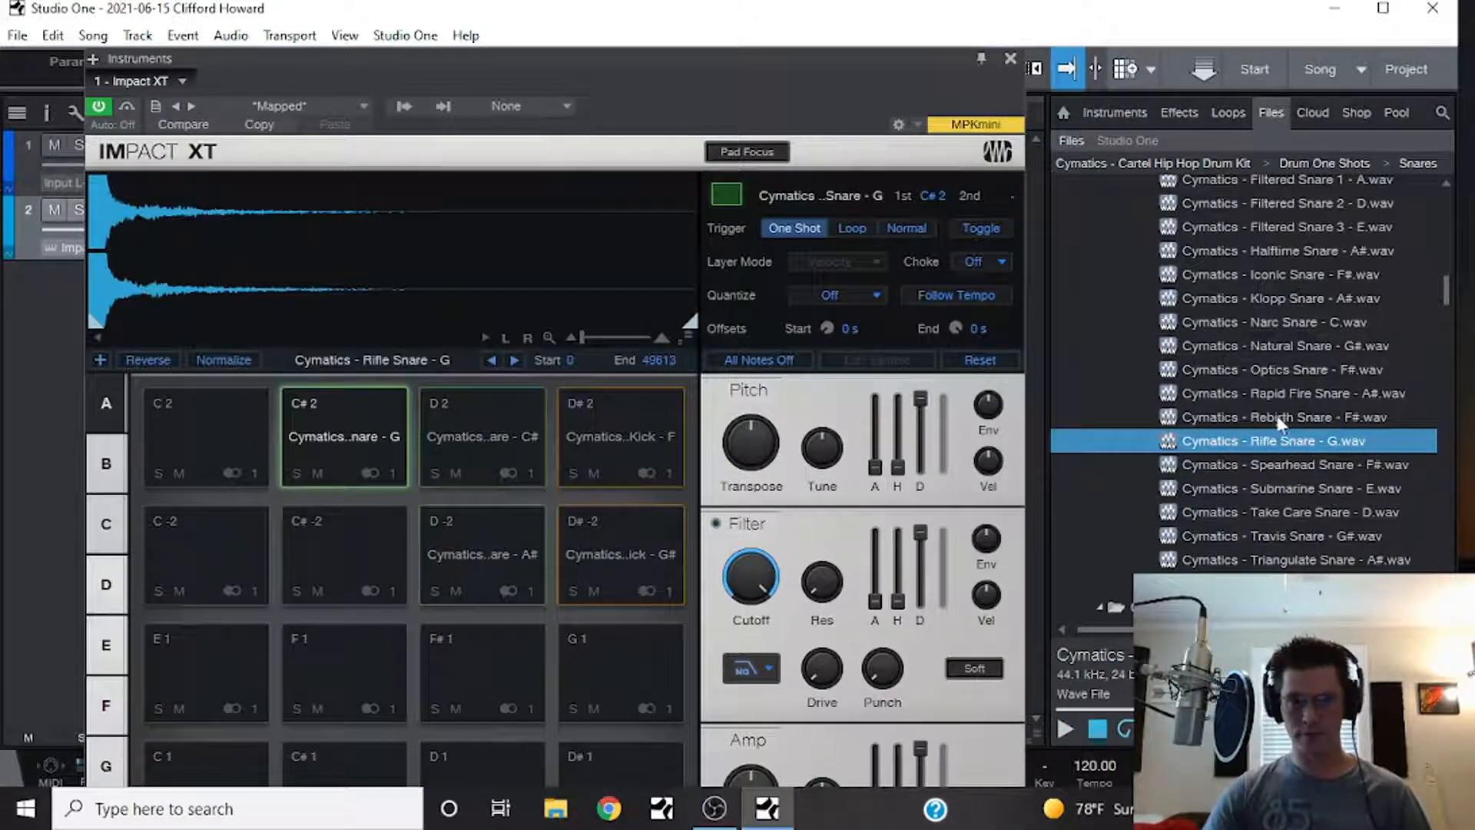
# - Close the Impact XT editor and place the playhead at bar 3, where the melody loop starts
pyautogui.scroll(-1, 1255, 407)
pyautogui.scroll(-2, 1259, 419)
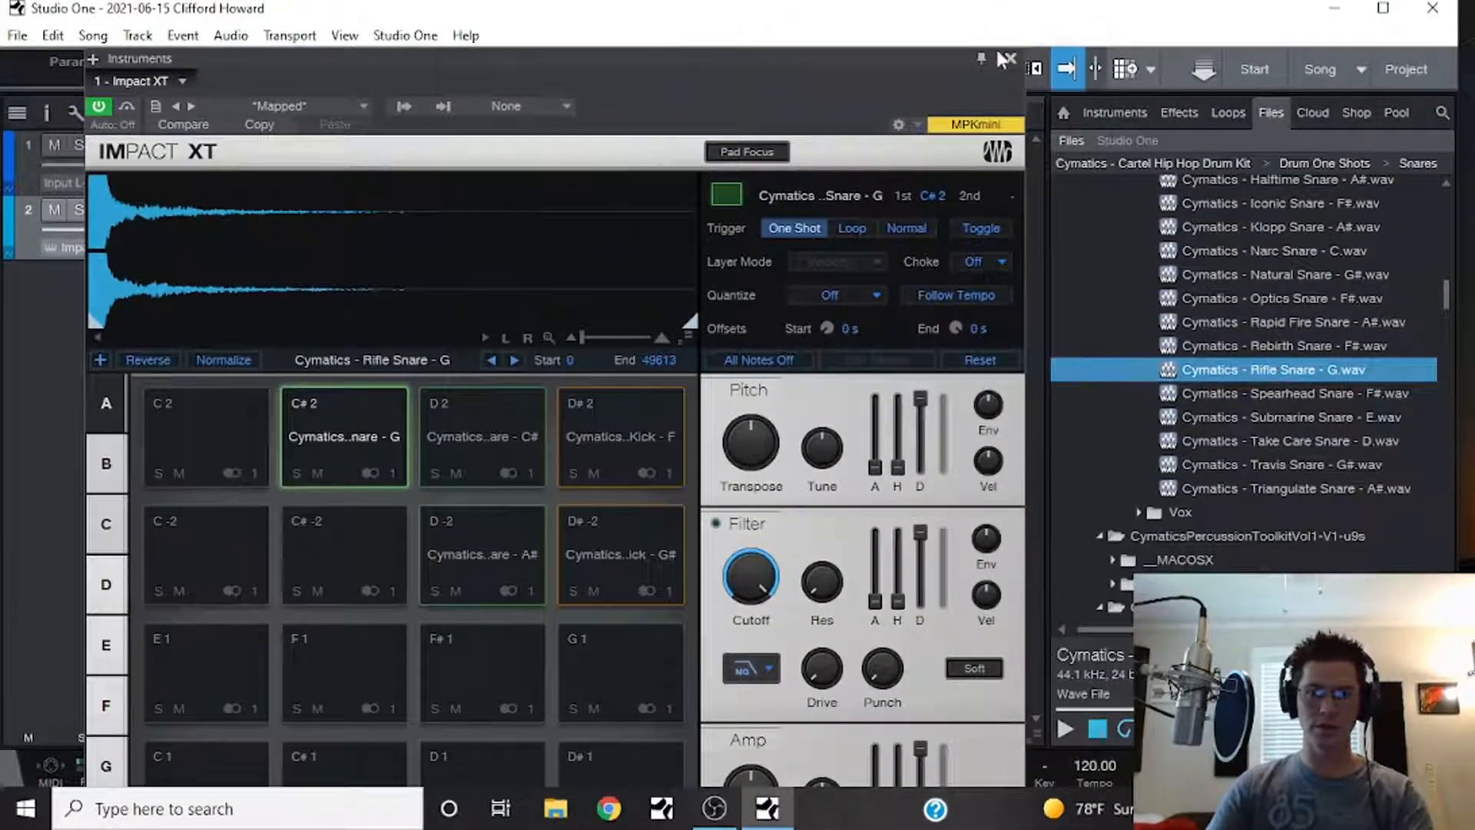
pyautogui.click(1007, 58)
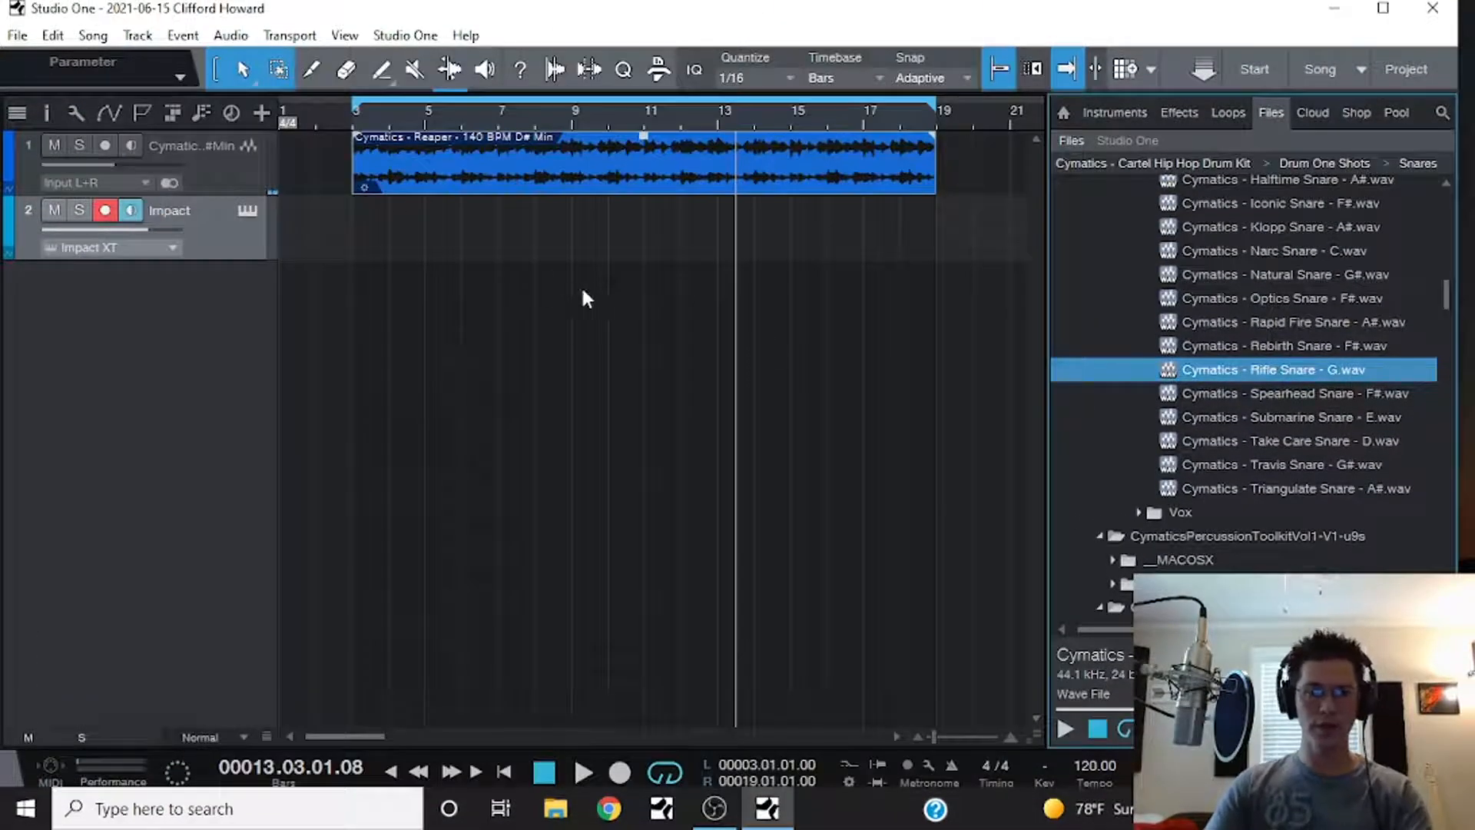
pyautogui.click(349, 118)
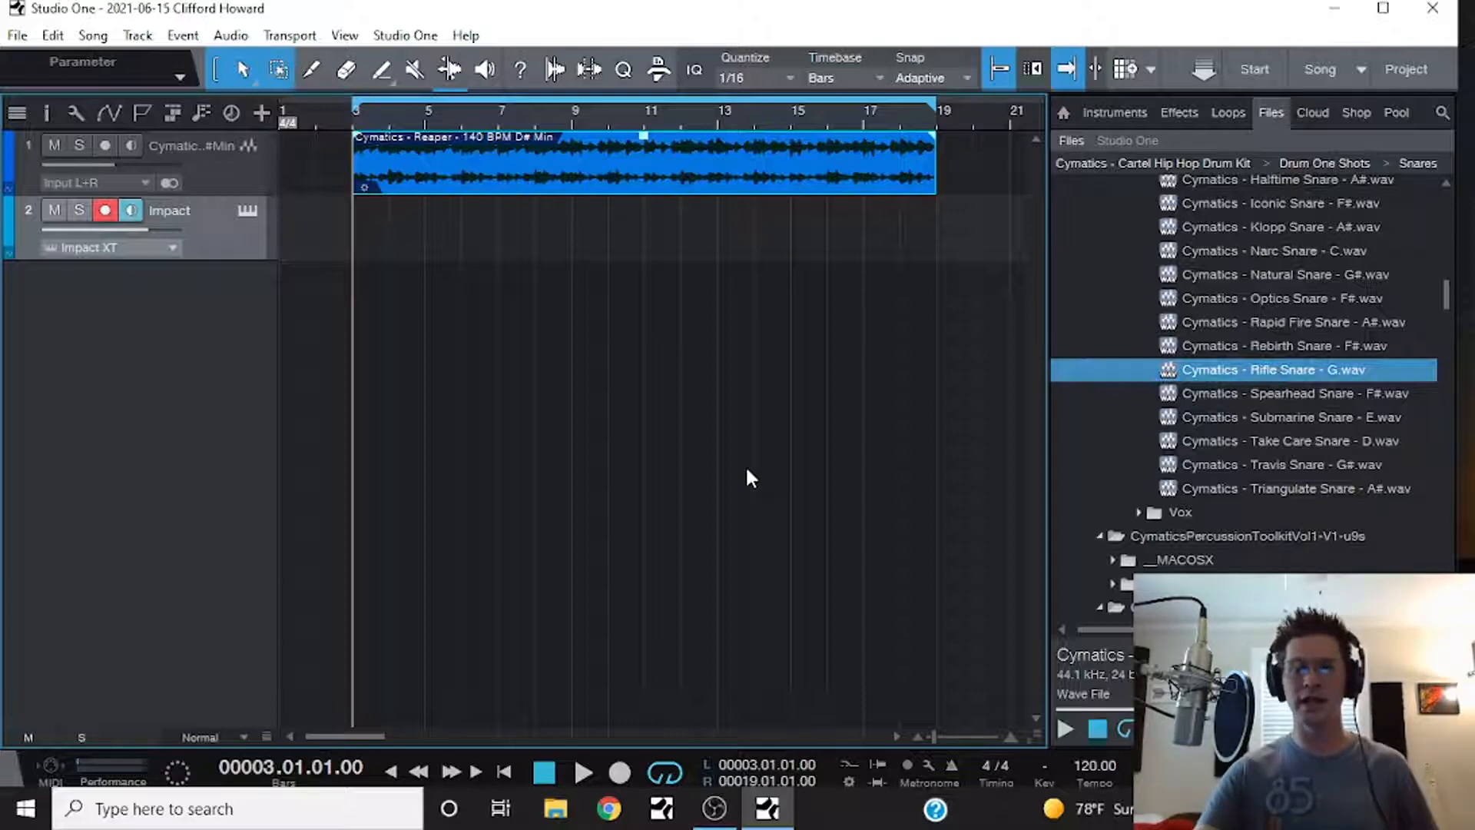
# - Reopen the Impact track's instrument editor and play the kick pads D#2 and D#-2
pyautogui.click(247, 208)
pyautogui.click(622, 437)
pyautogui.click(644, 531)
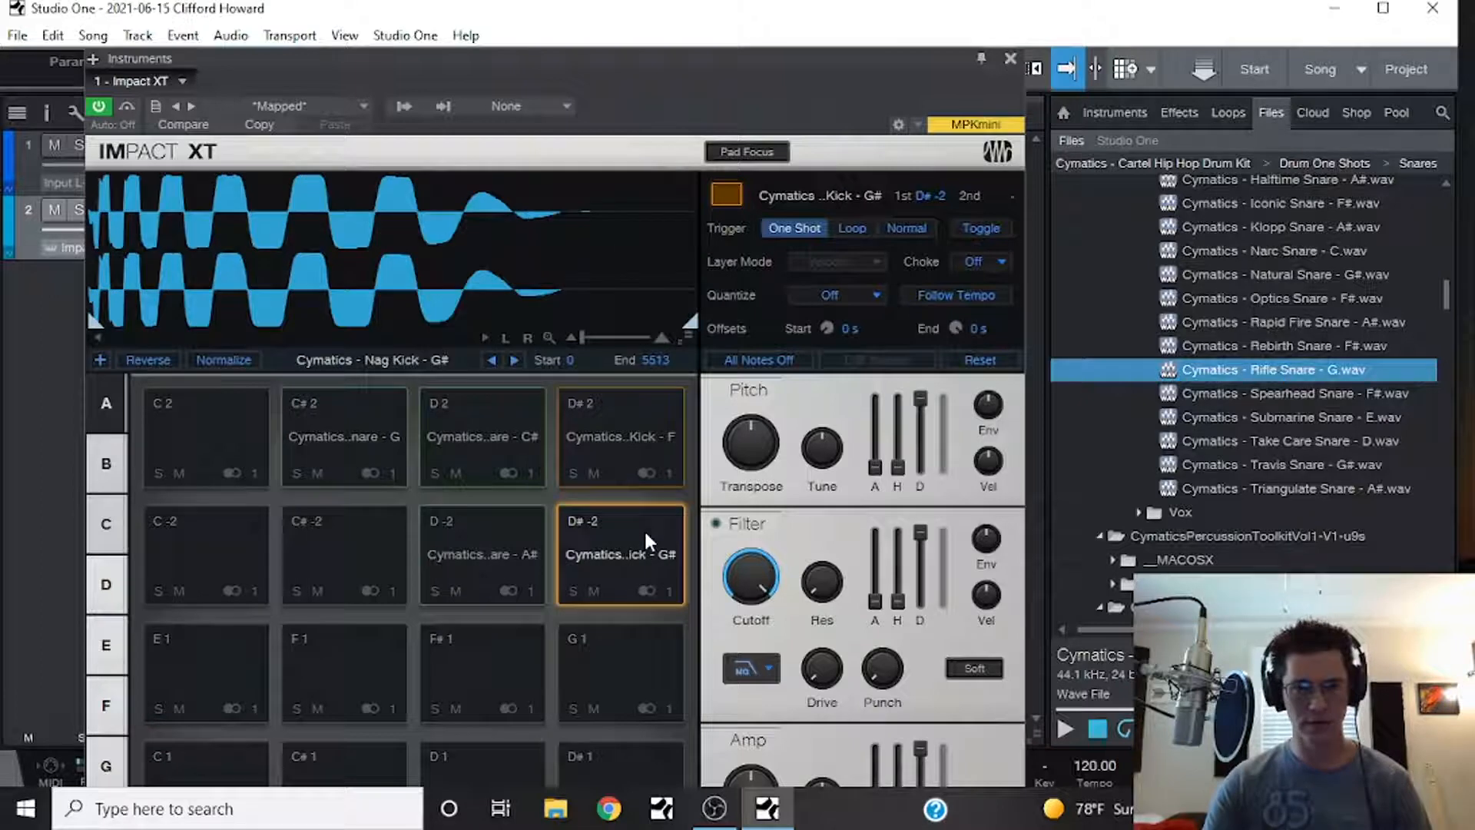
# - Collapse the Snares folder, recheck the kick on pad D#2 and expand the kit's Kicks folder
pyautogui.scroll(7, 1254, 299)
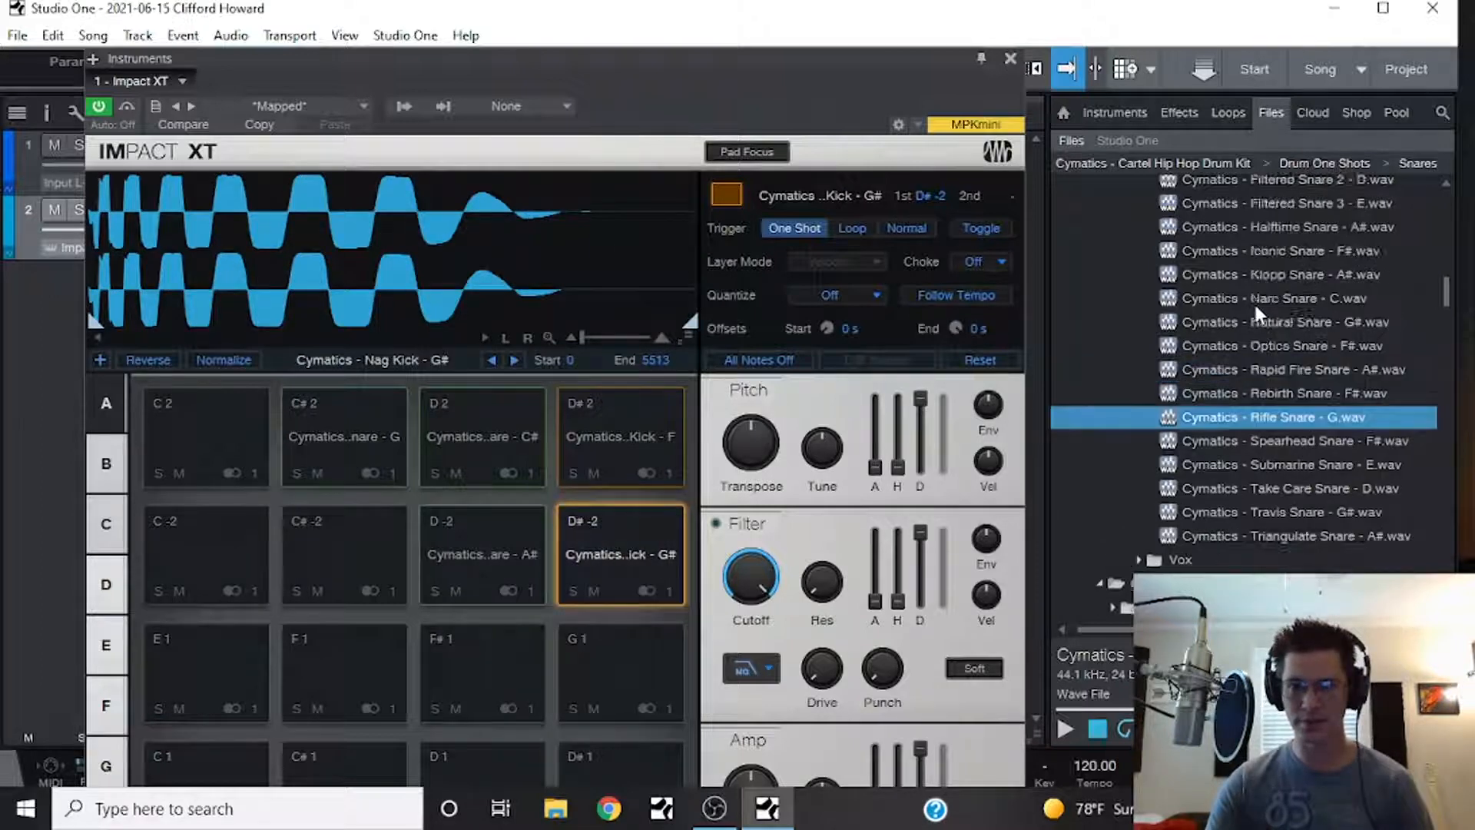
pyautogui.click(1189, 346)
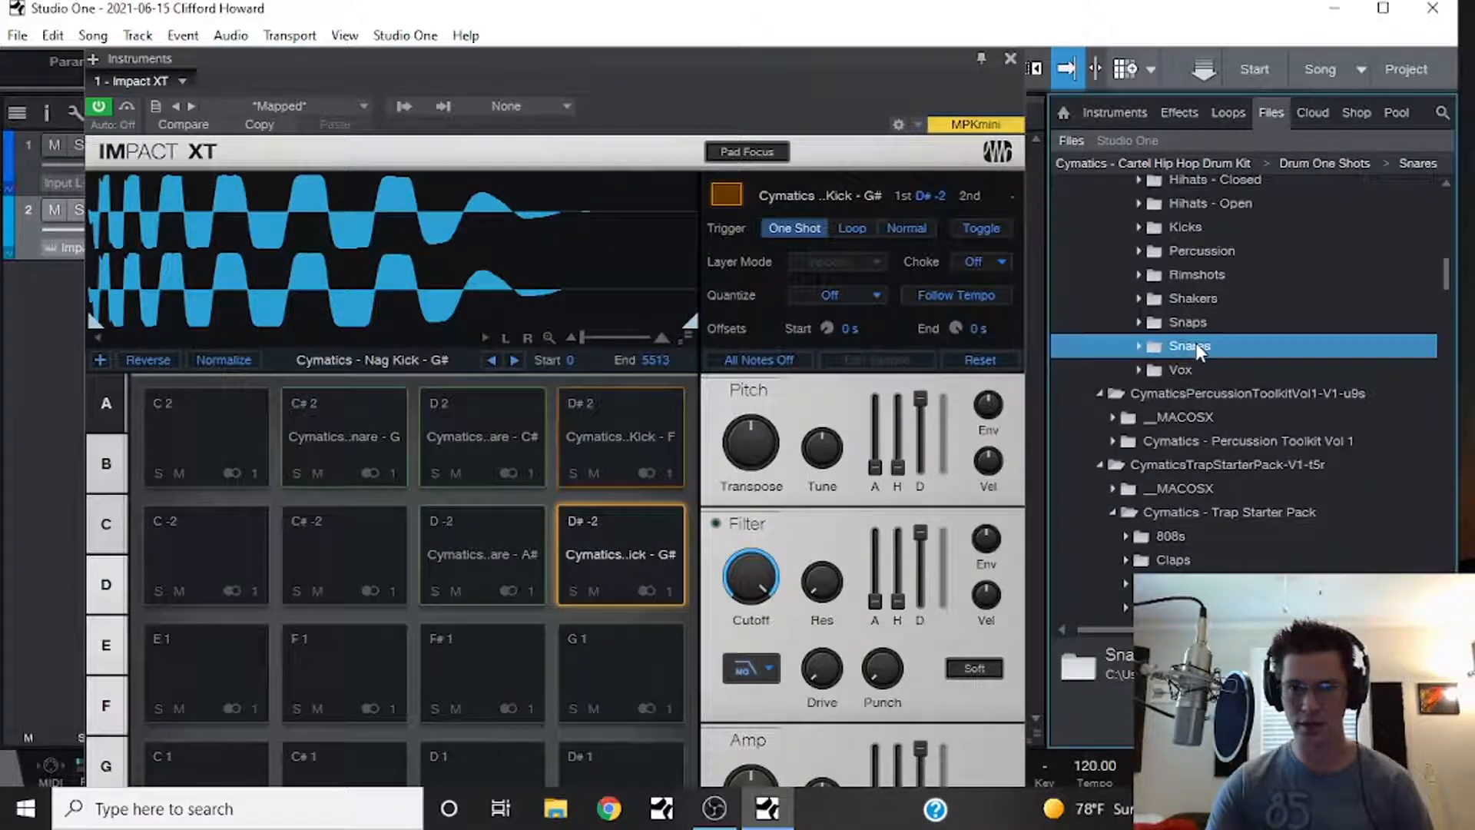
pyautogui.click(634, 427)
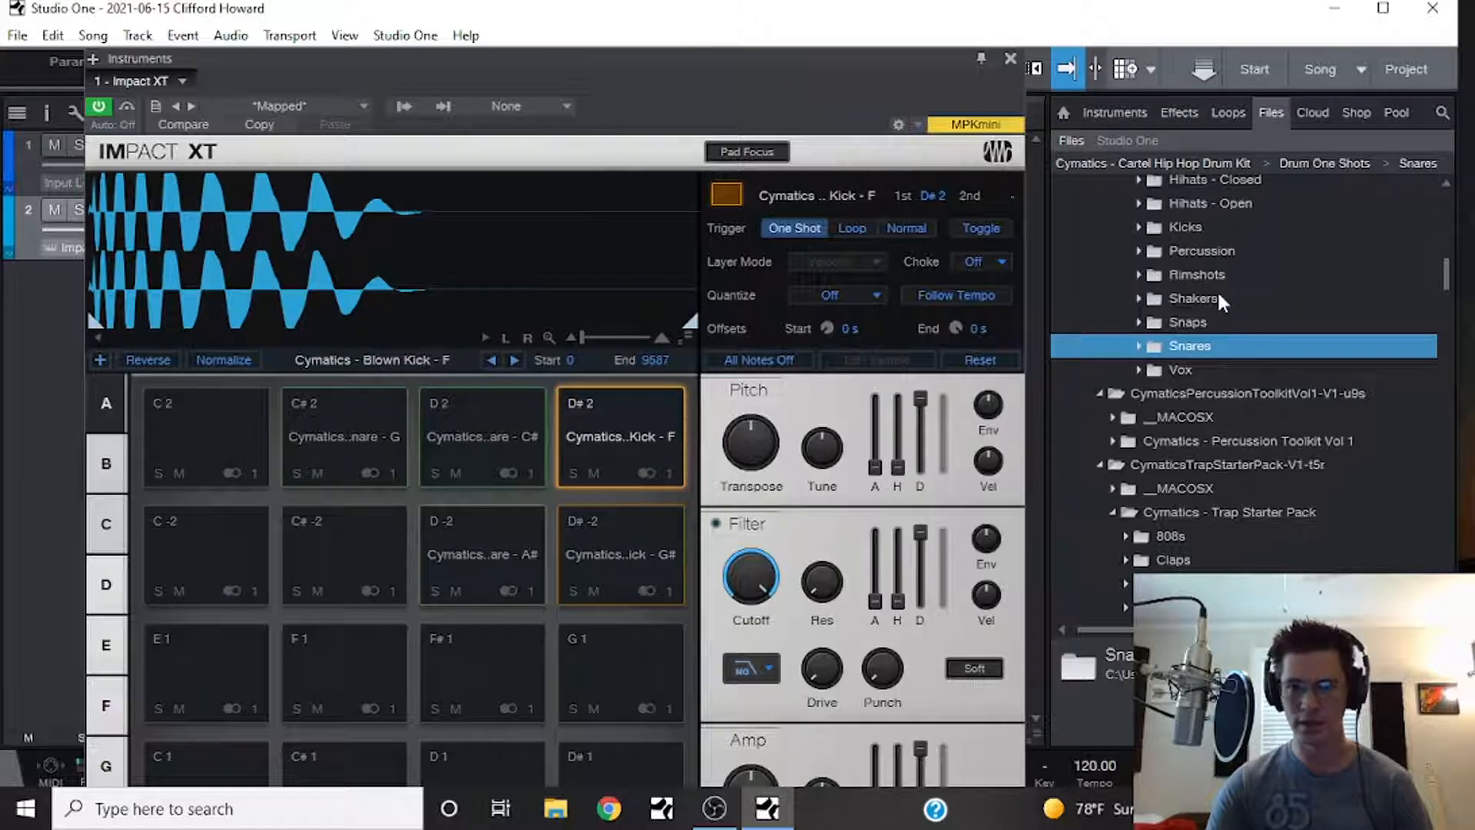
pyautogui.scroll(2, 1220, 296)
pyautogui.click(1184, 368)
# - Audition further kicks from the Kicks folder and replace the sample on pad D#-2 with Sweden Kick - G#
pyautogui.click(1222, 465)
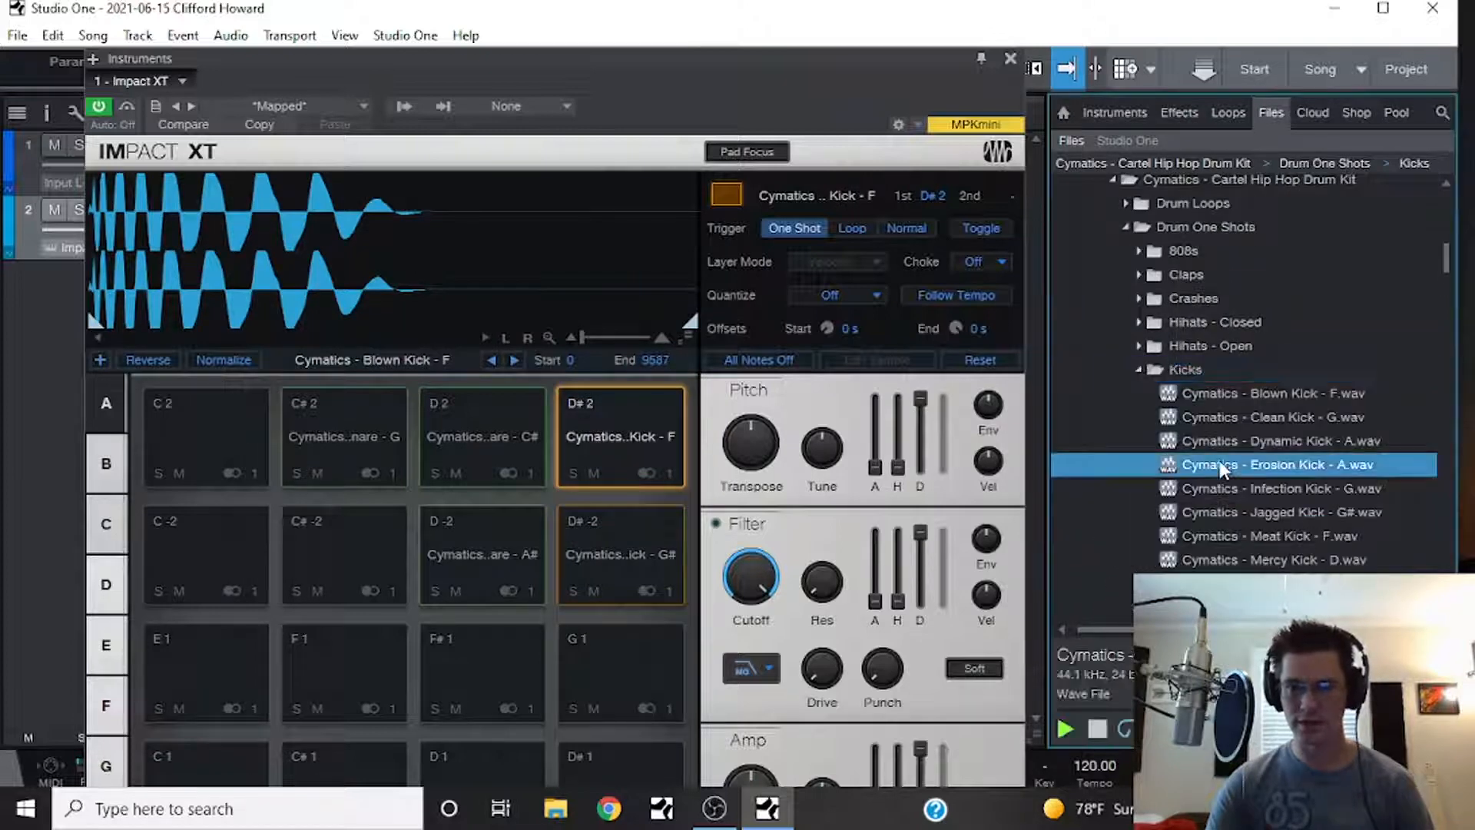
pyautogui.scroll(-2, 1233, 476)
pyautogui.click(1238, 480)
pyautogui.scroll(-2, 1242, 477)
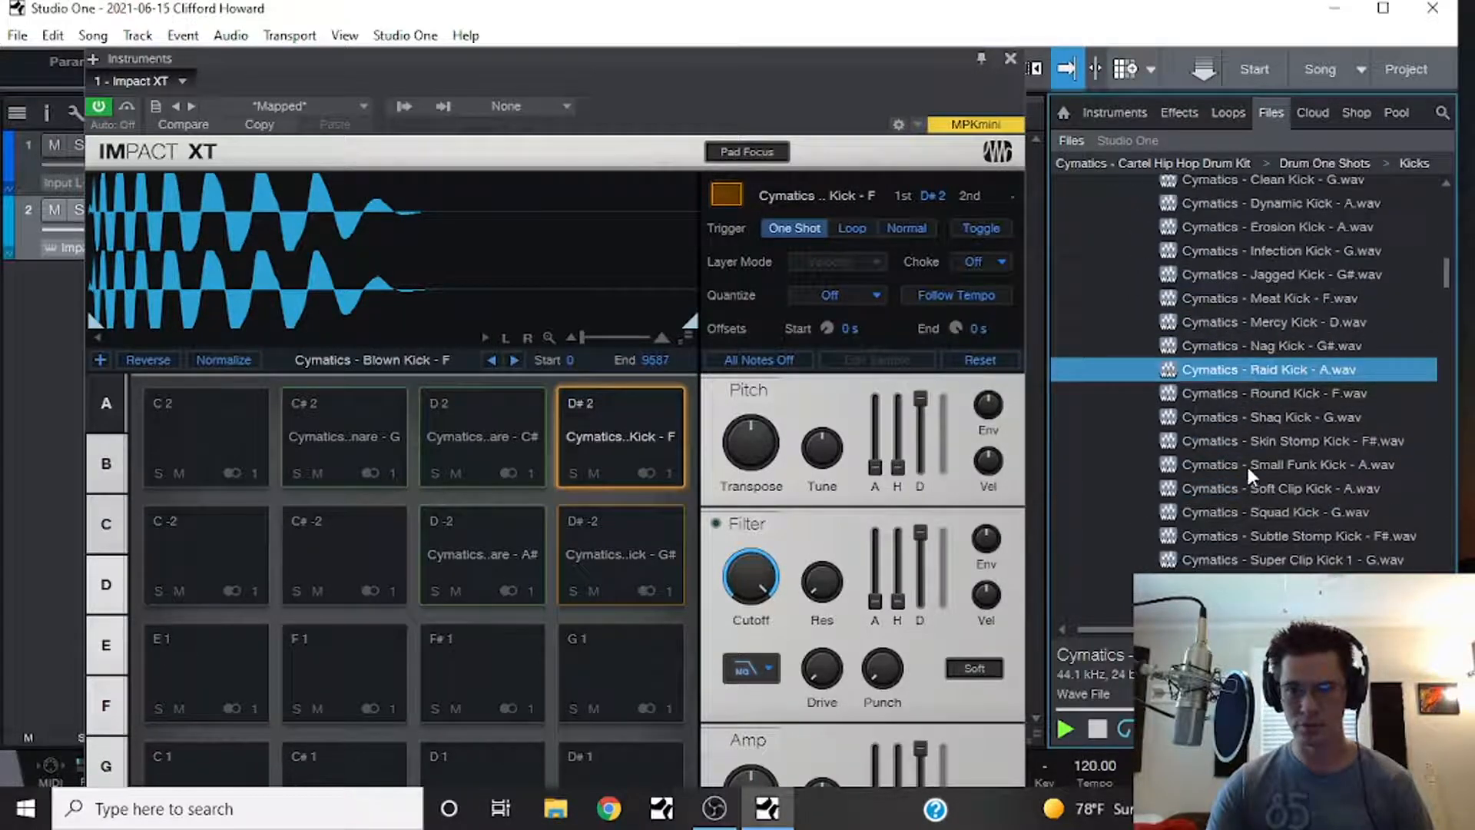
pyautogui.scroll(-3, 1257, 461)
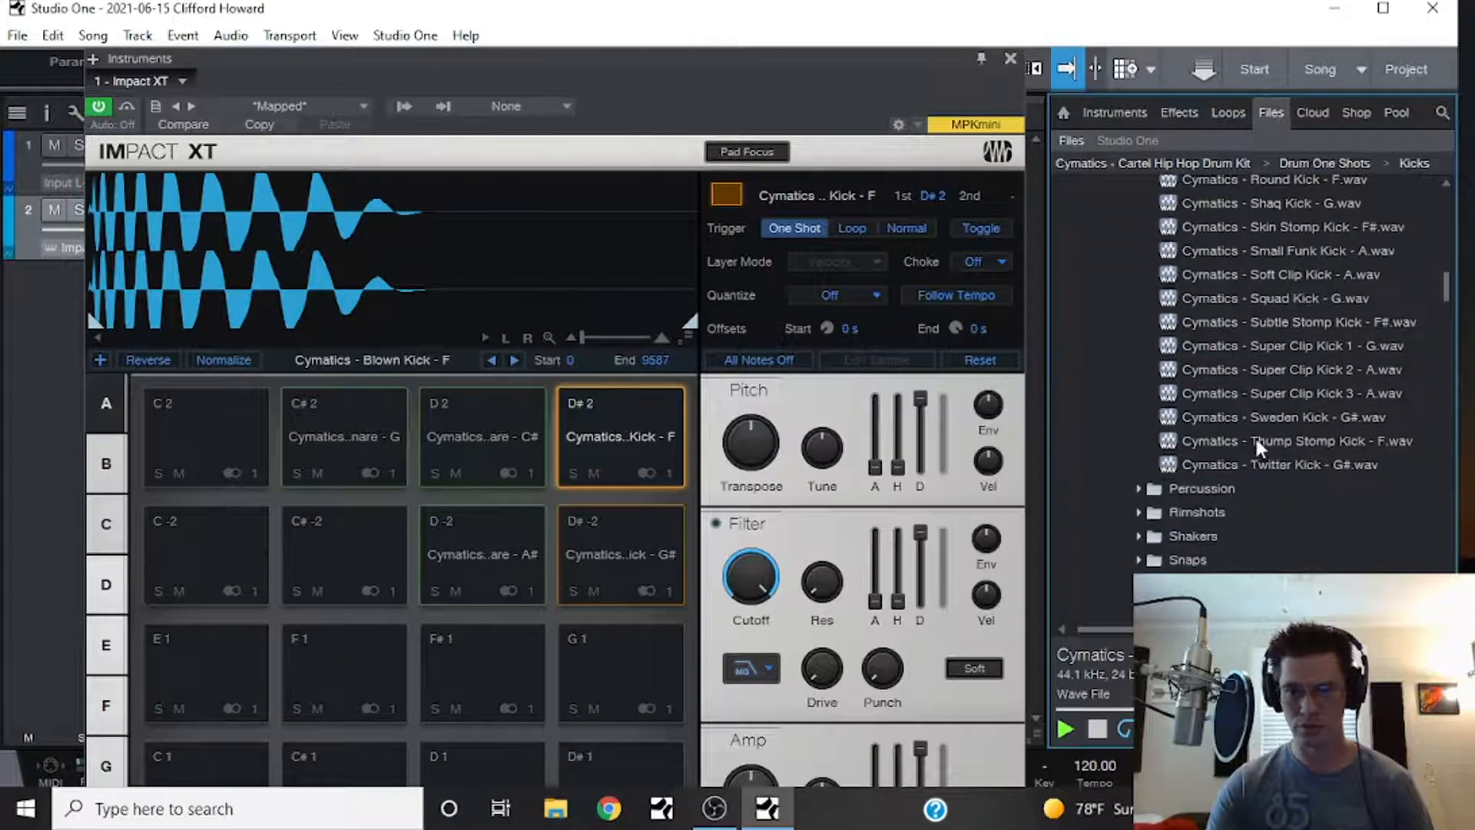
pyautogui.click(1256, 441)
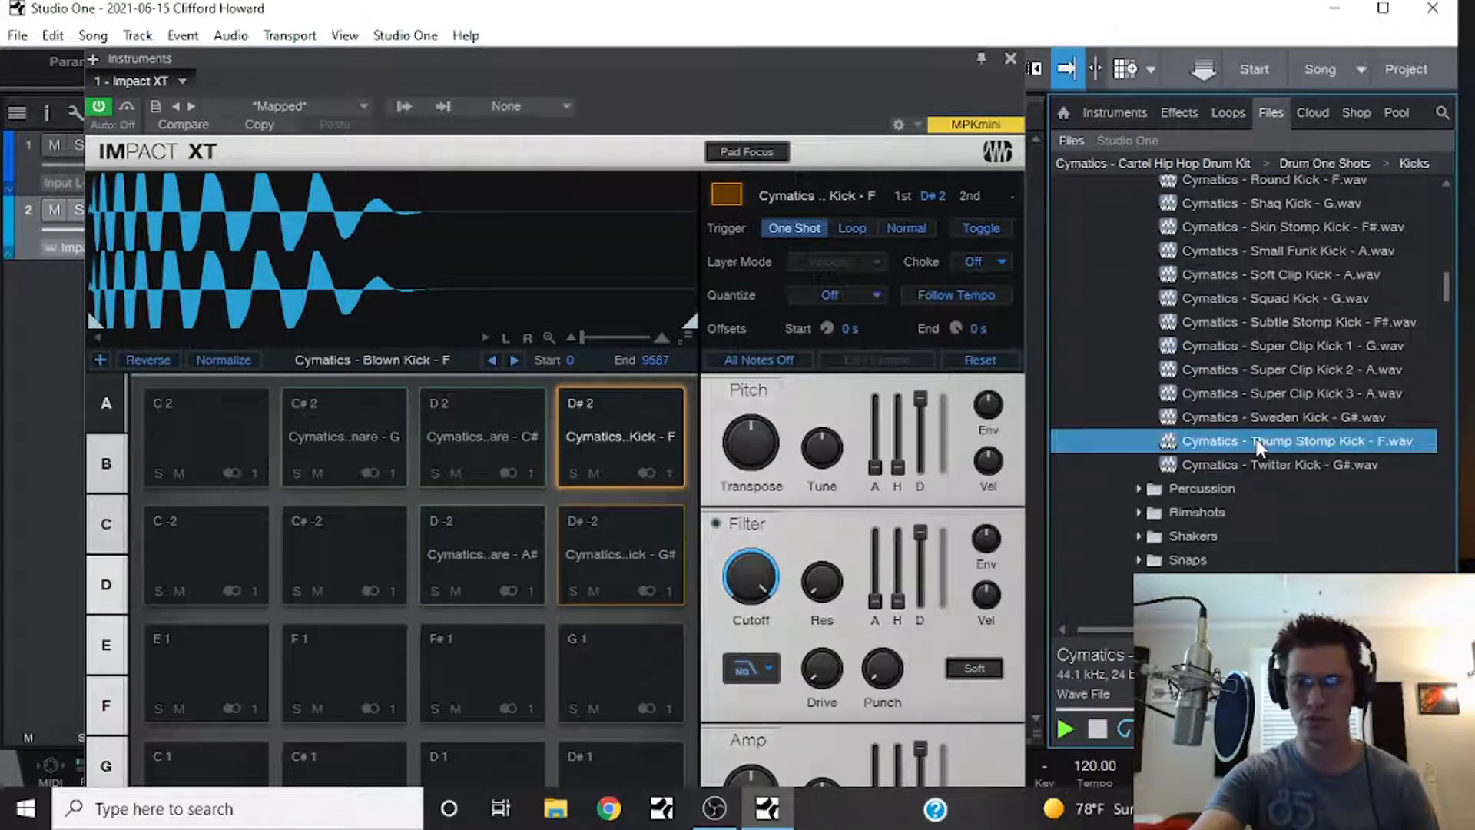
pyautogui.press('Down')
pyautogui.press('Up')
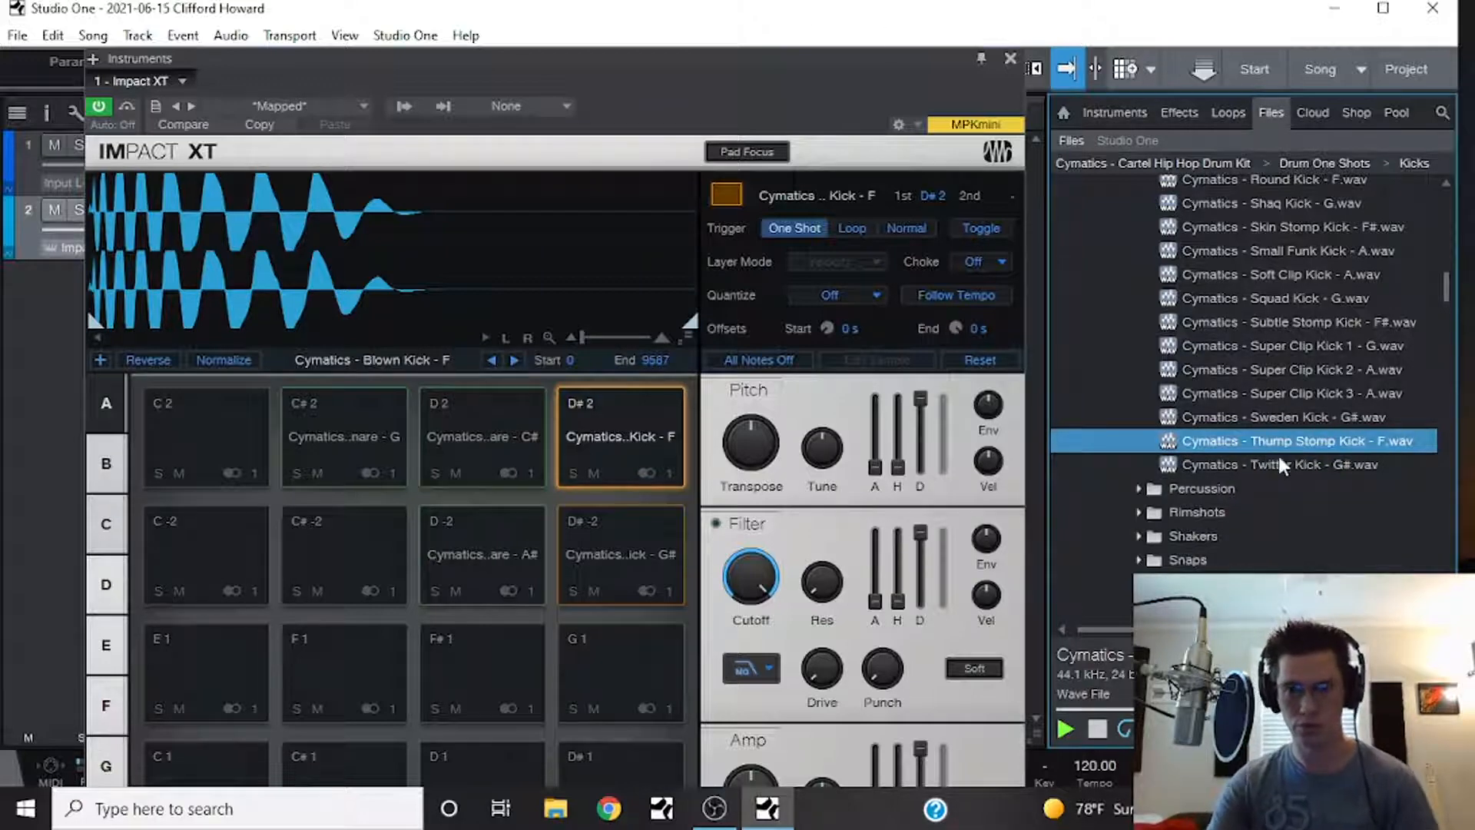
pyautogui.click(1293, 422)
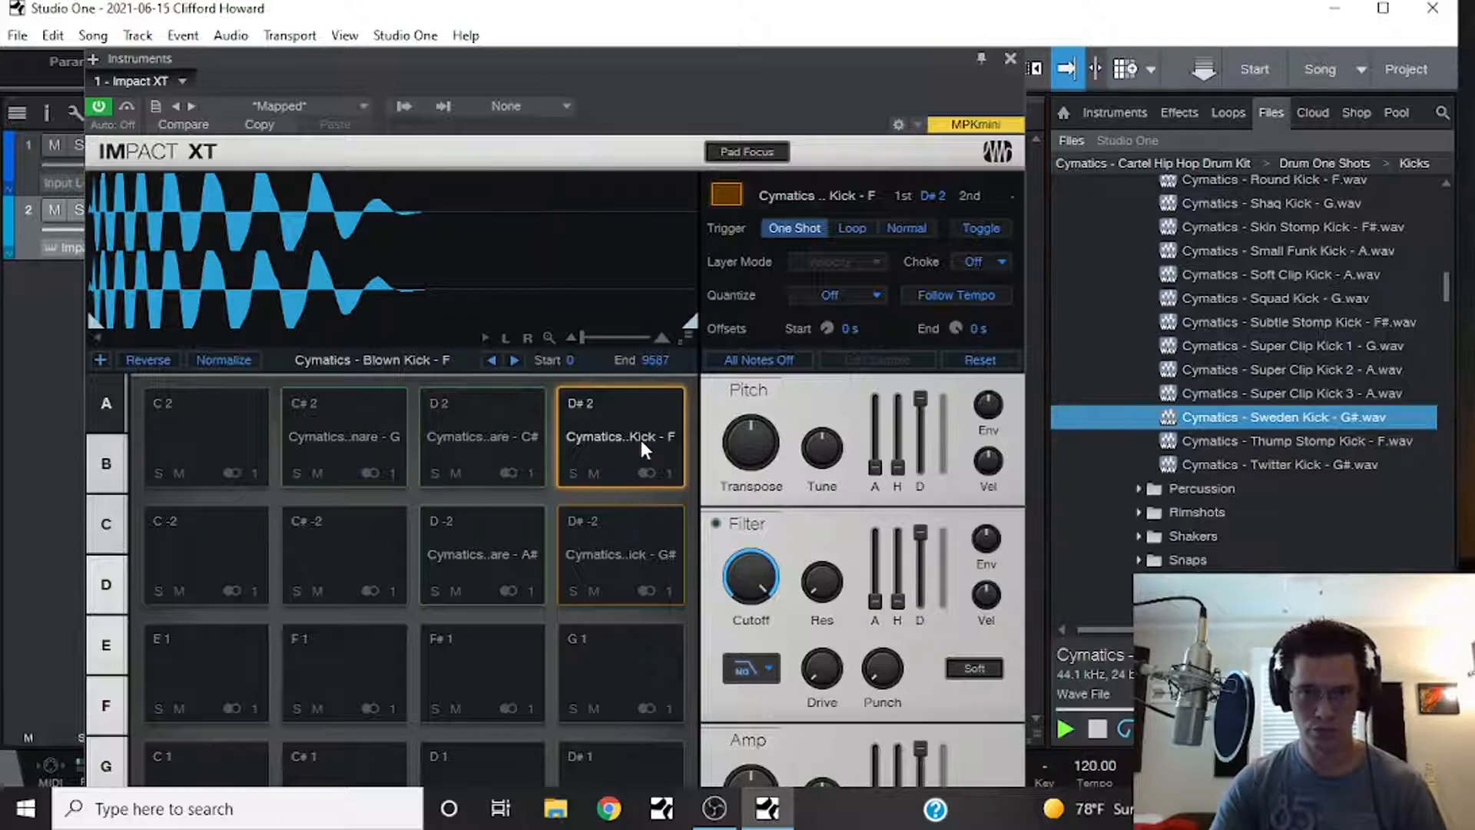
pyautogui.moveTo(1292, 423); pyautogui.dragTo(672, 564)
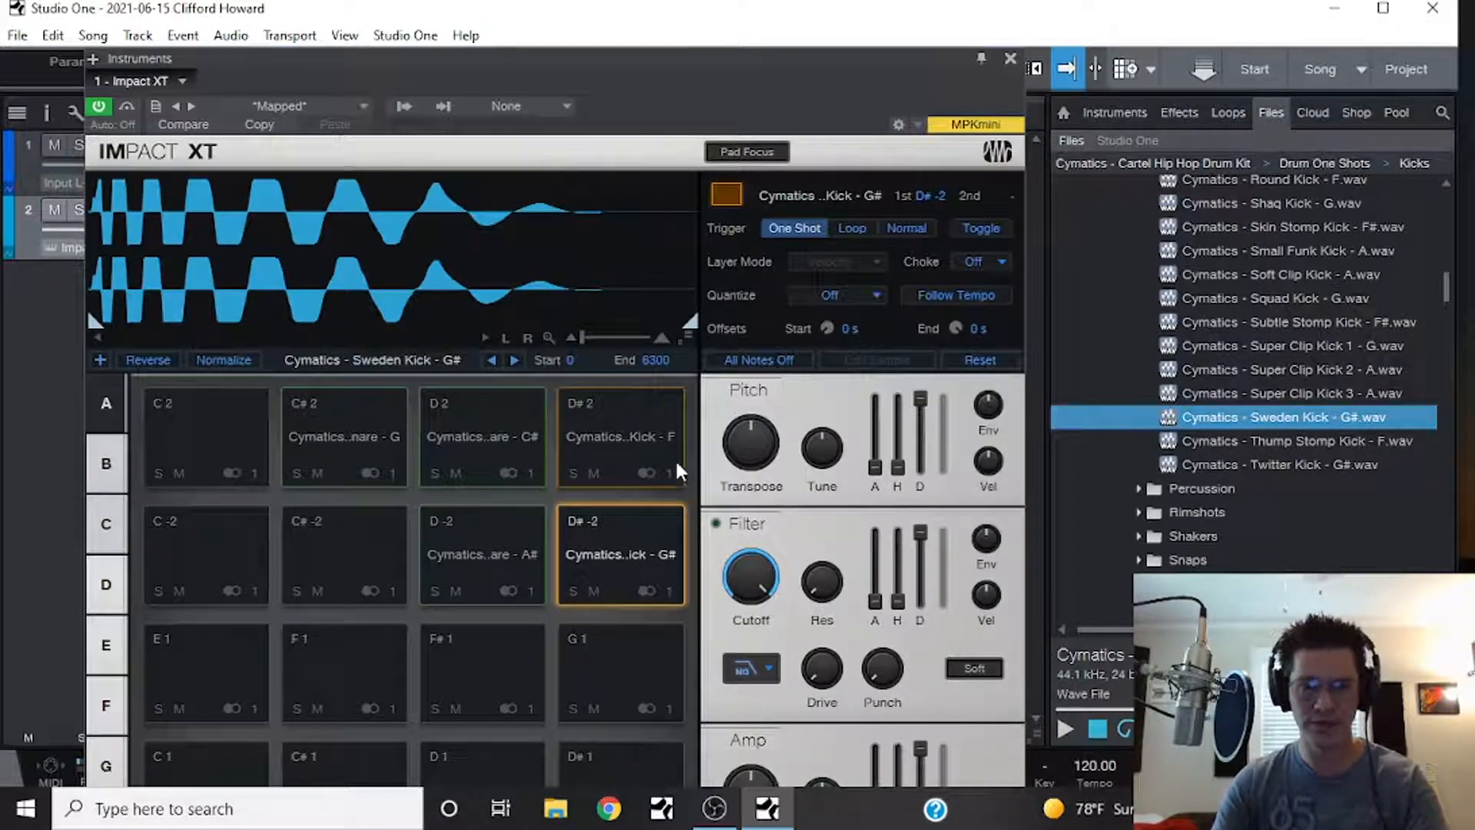
# - Play pads D#-2 and D#2 to compare the Sweden and Blown kicks
pyautogui.click(636, 548)
pyautogui.click(636, 550)
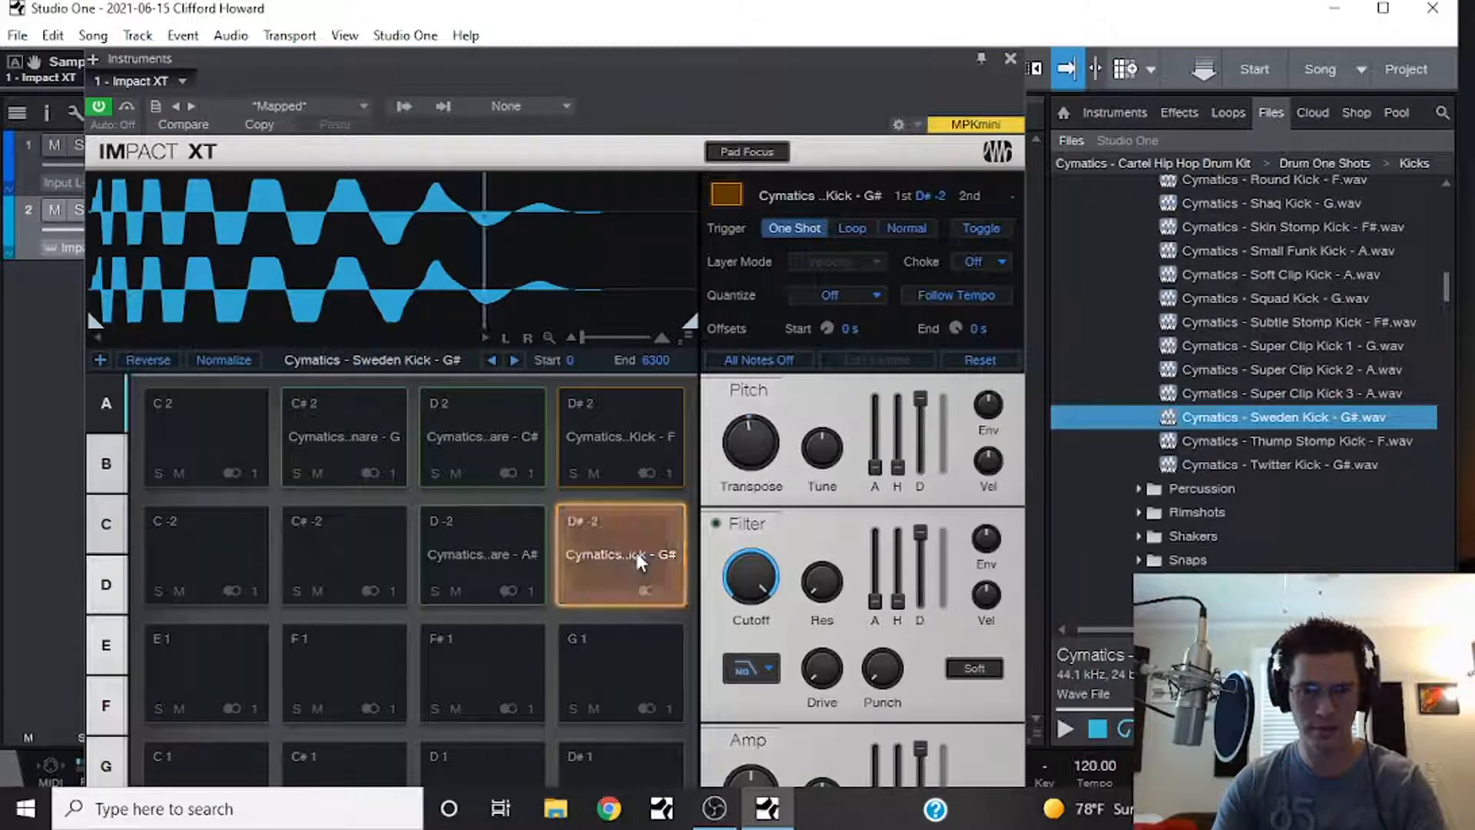
pyautogui.click(635, 550)
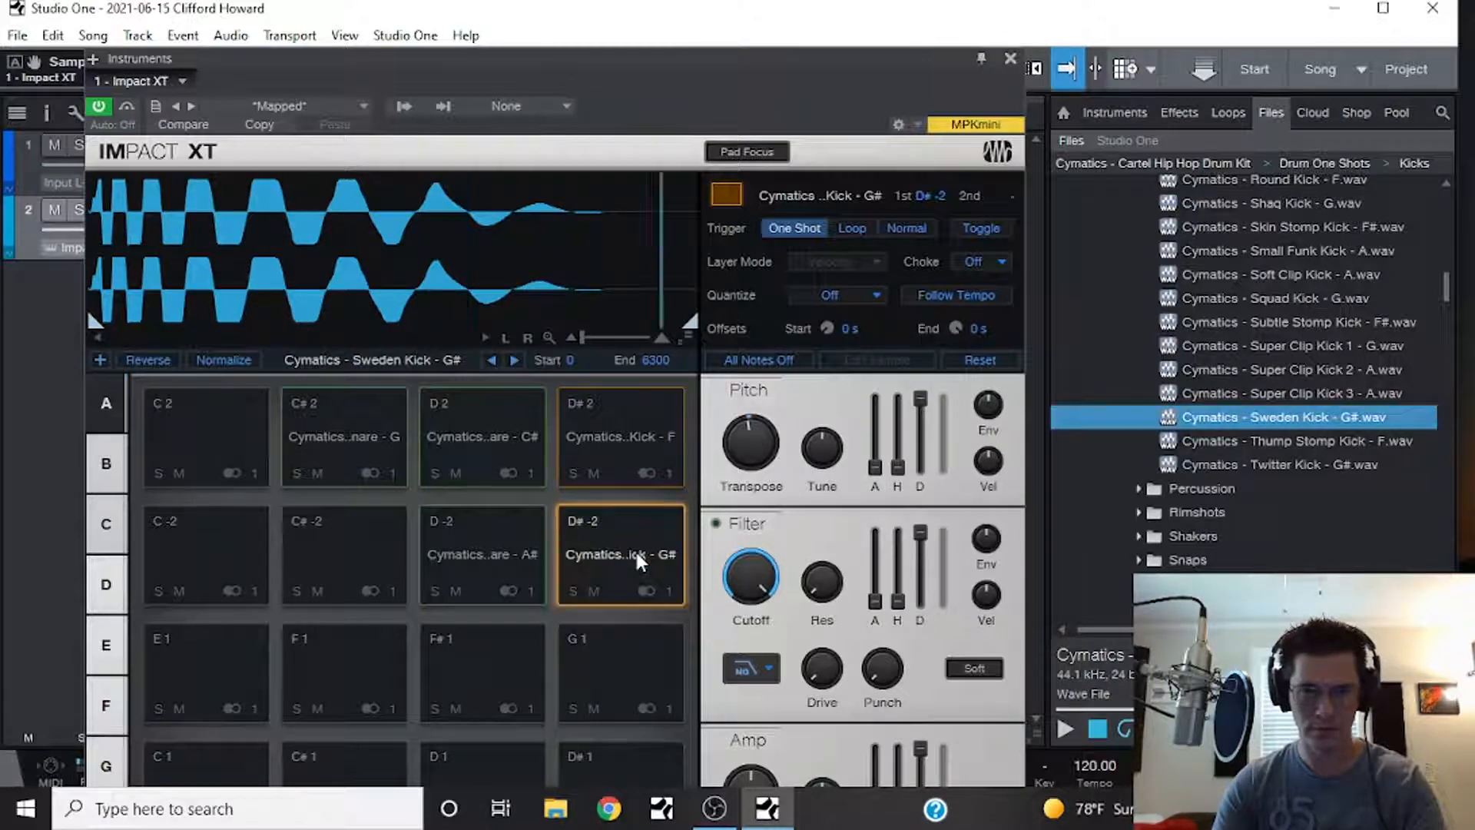
pyautogui.click(646, 451)
pyautogui.click(630, 537)
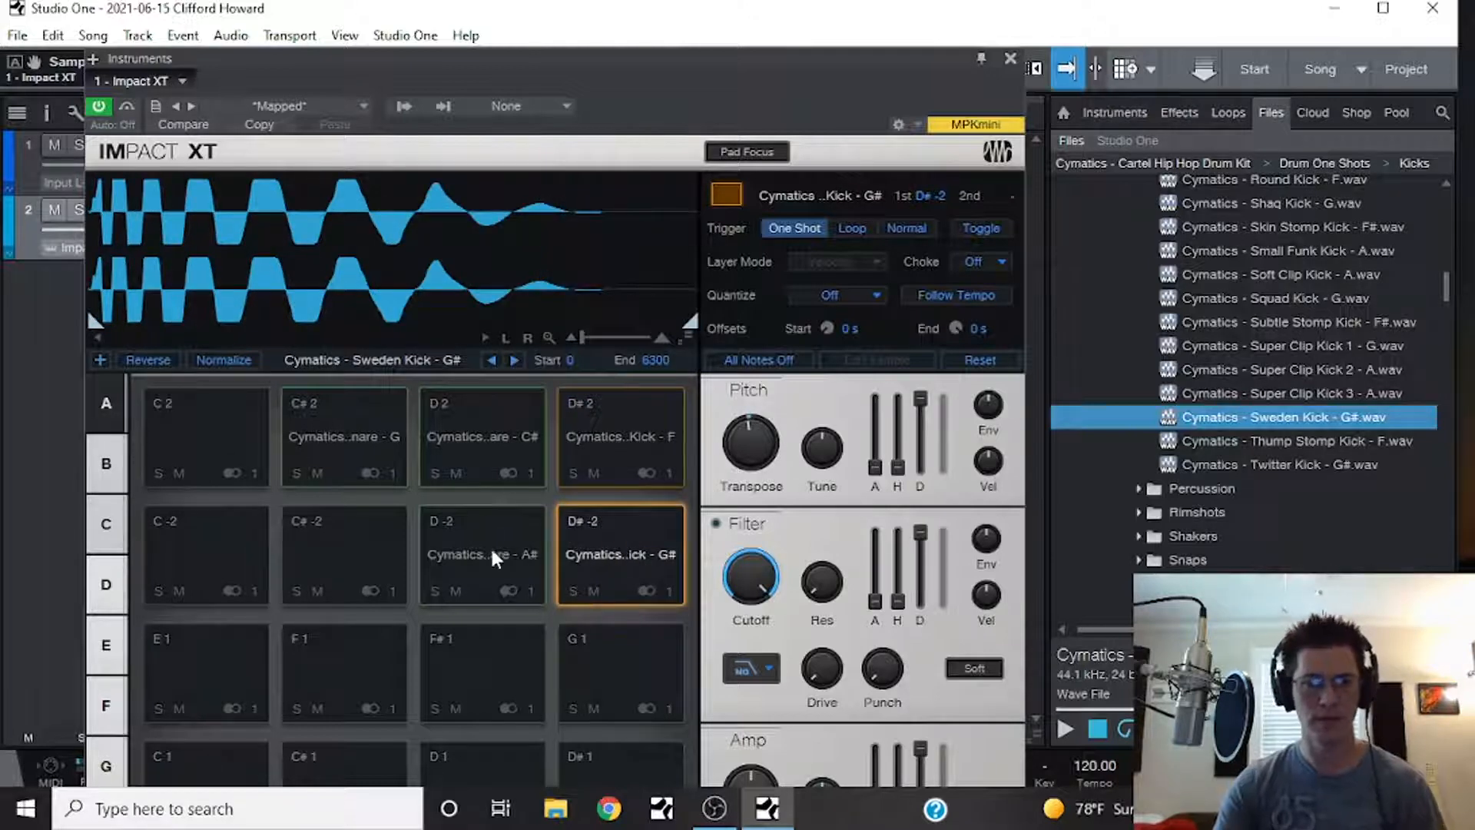
pyautogui.click(604, 542)
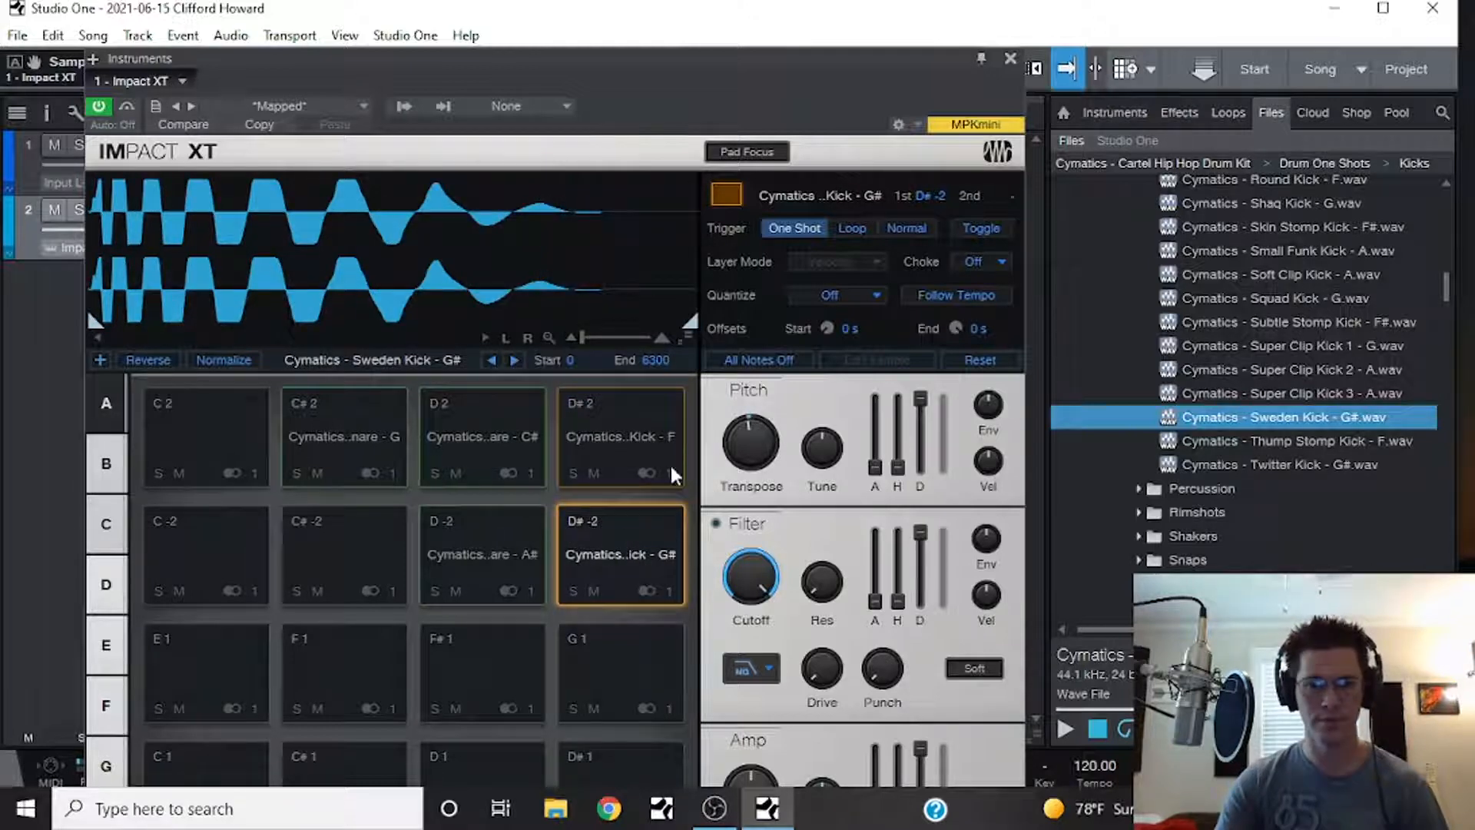
# - Close the Impact XT editor, stop playback and return the playhead to bar 3
pyautogui.click(1009, 57)
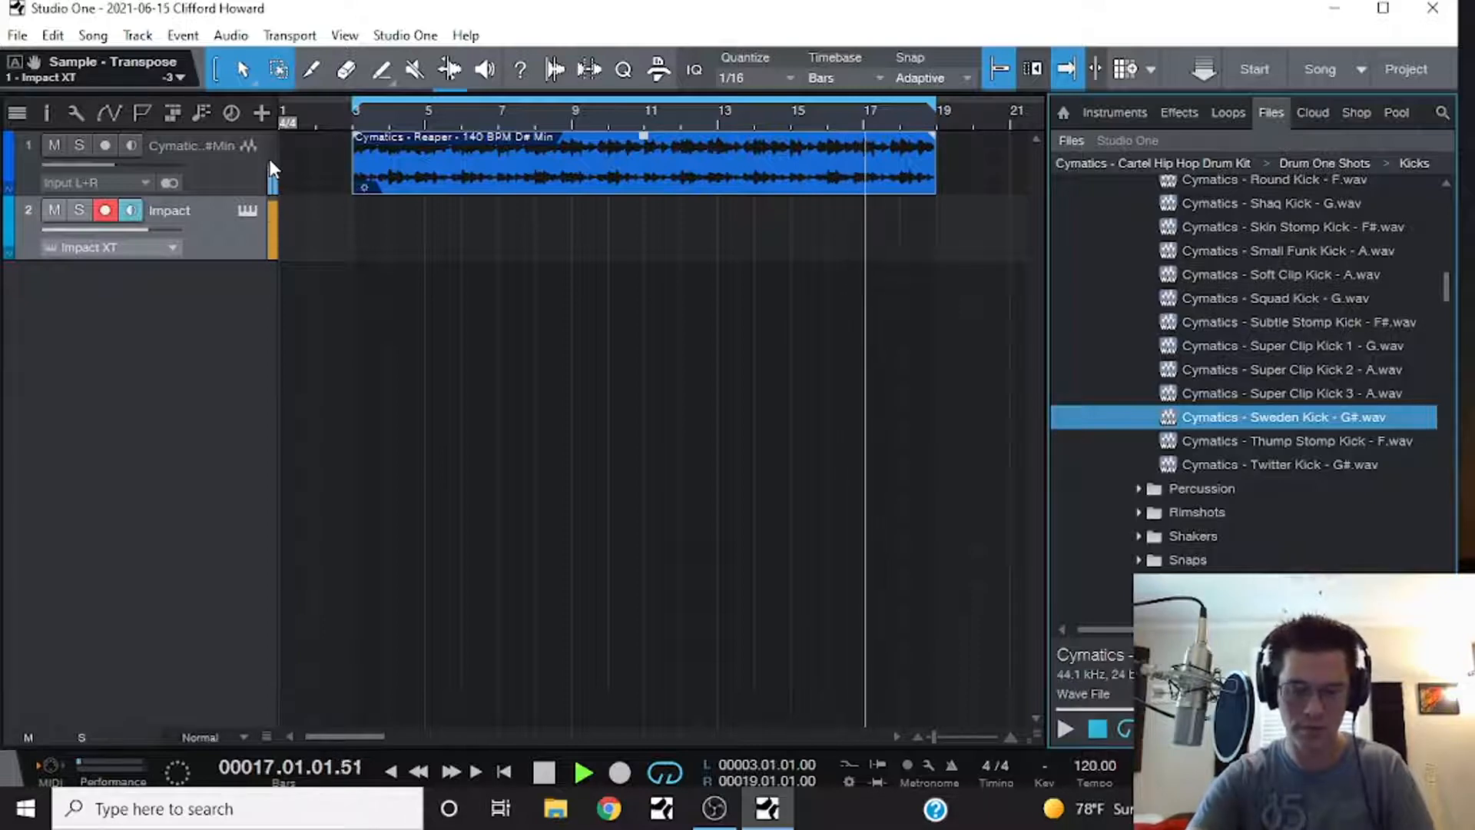
pyautogui.press('space')
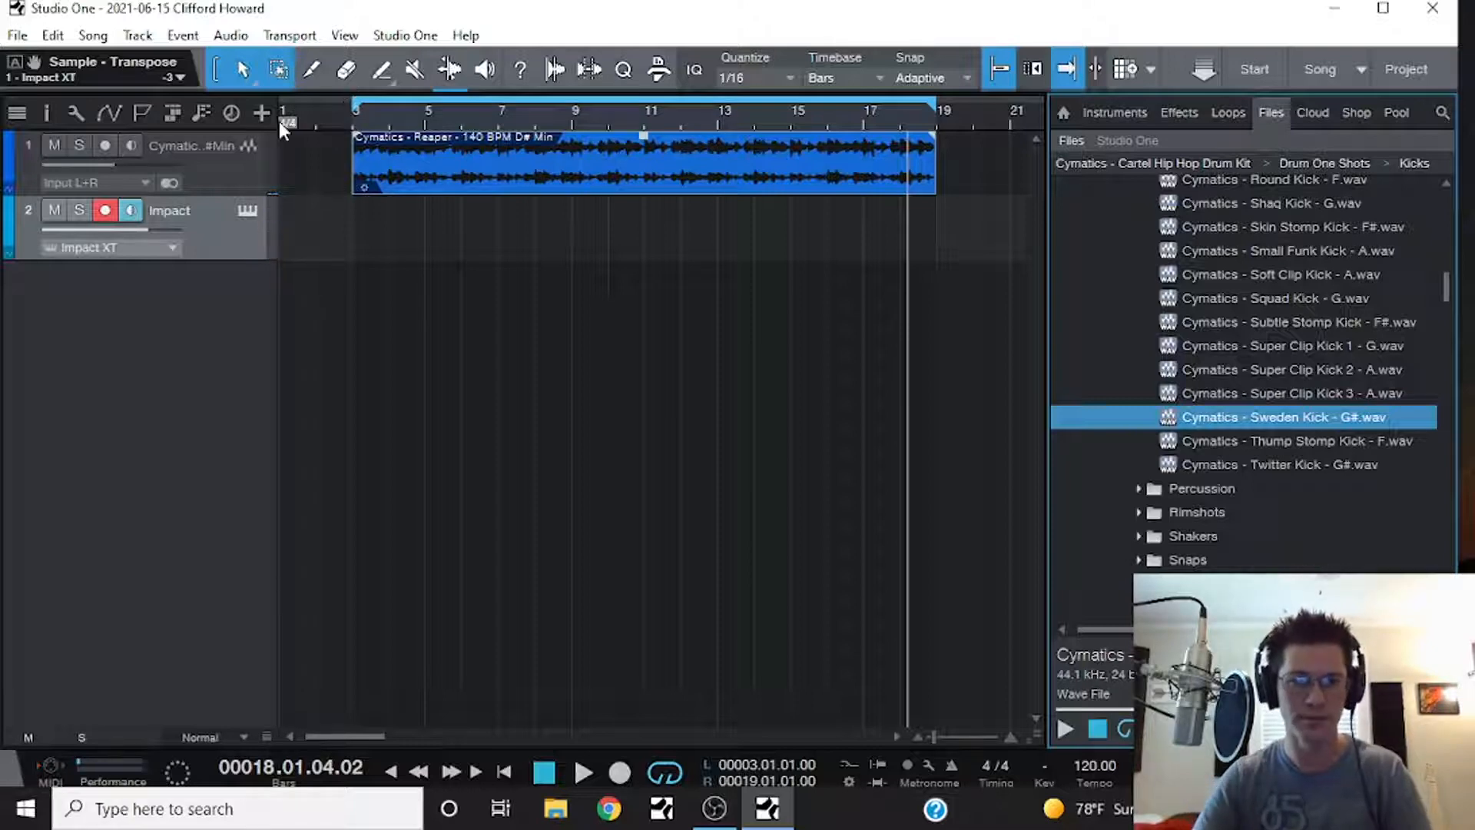
pyautogui.click(349, 112)
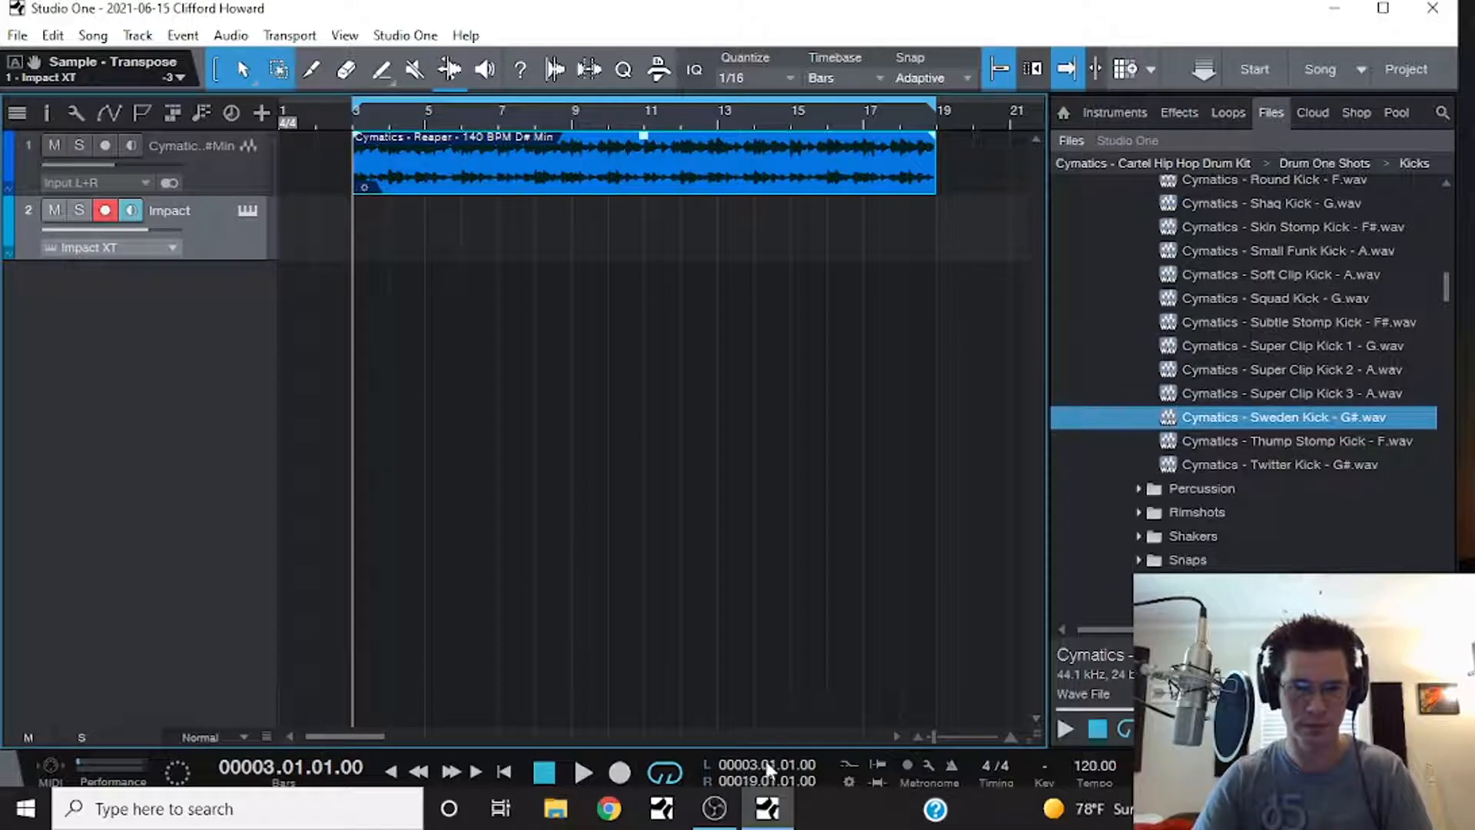
# - Enable the metronome precount, record a two-bar drum pattern on the Impact track from bar 3, and return the playhead to bar 3
pyautogui.click(906, 766)
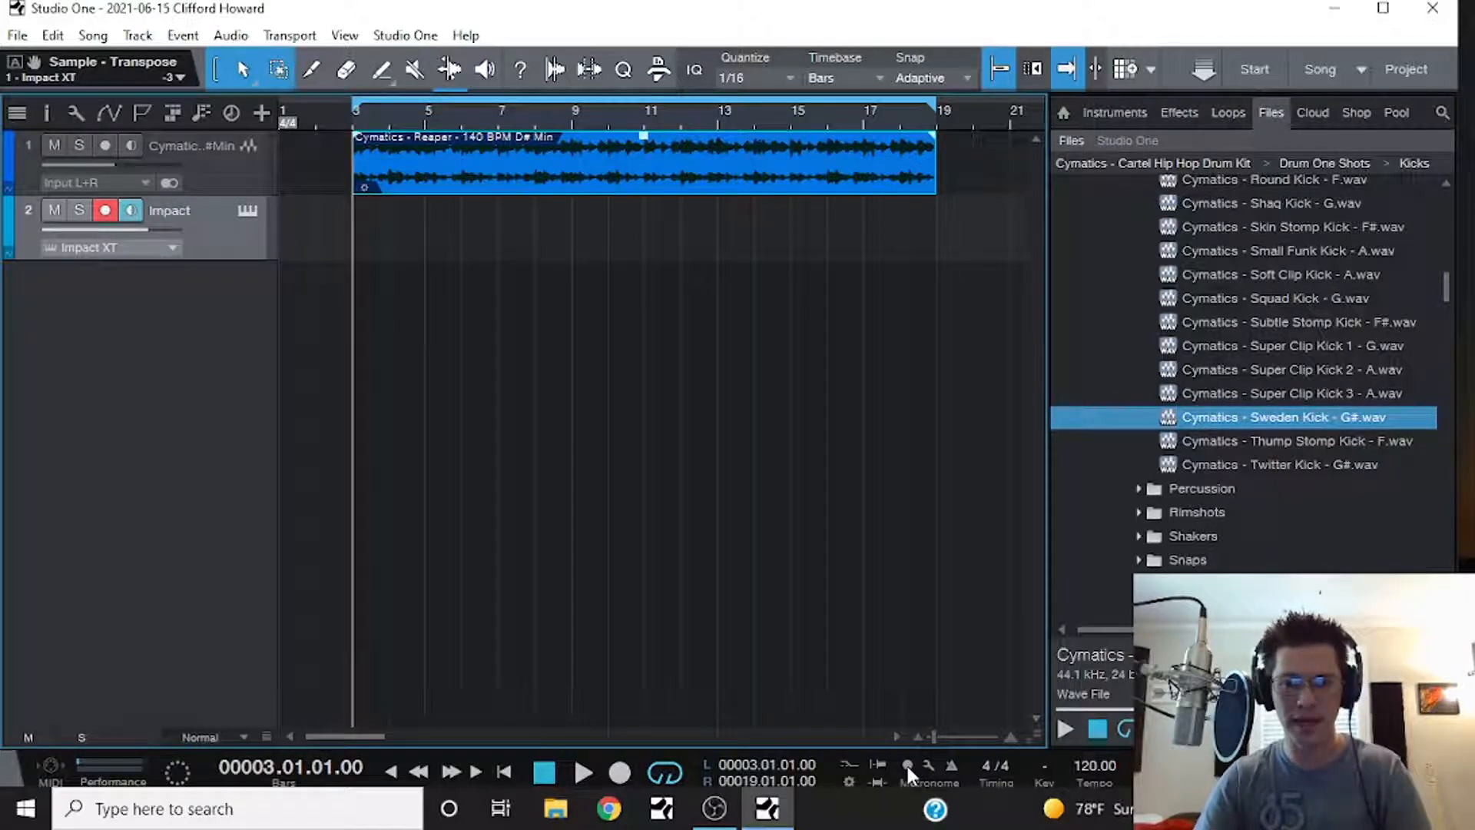
pyautogui.click(621, 777)
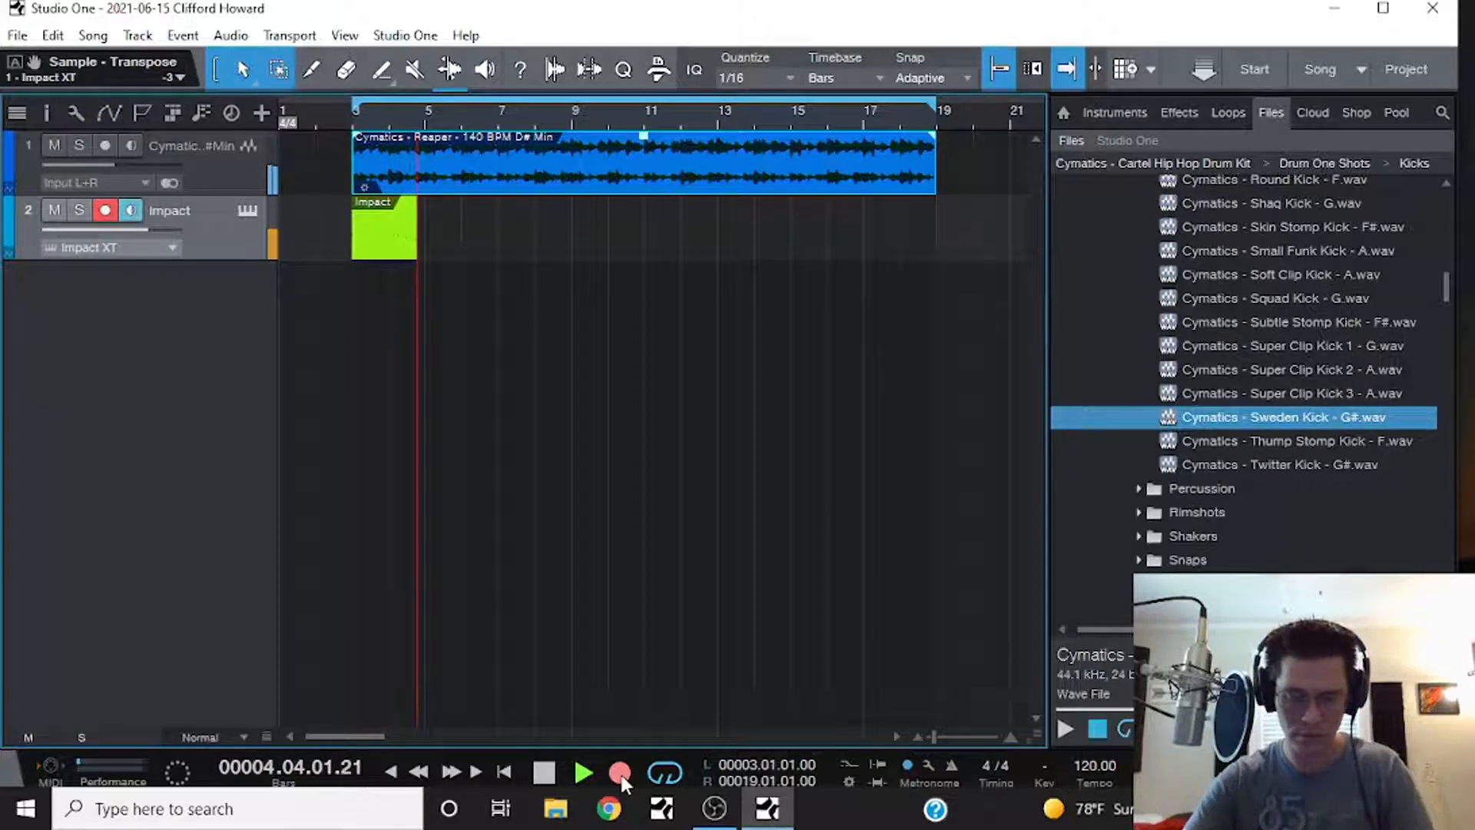
pyautogui.press('space')
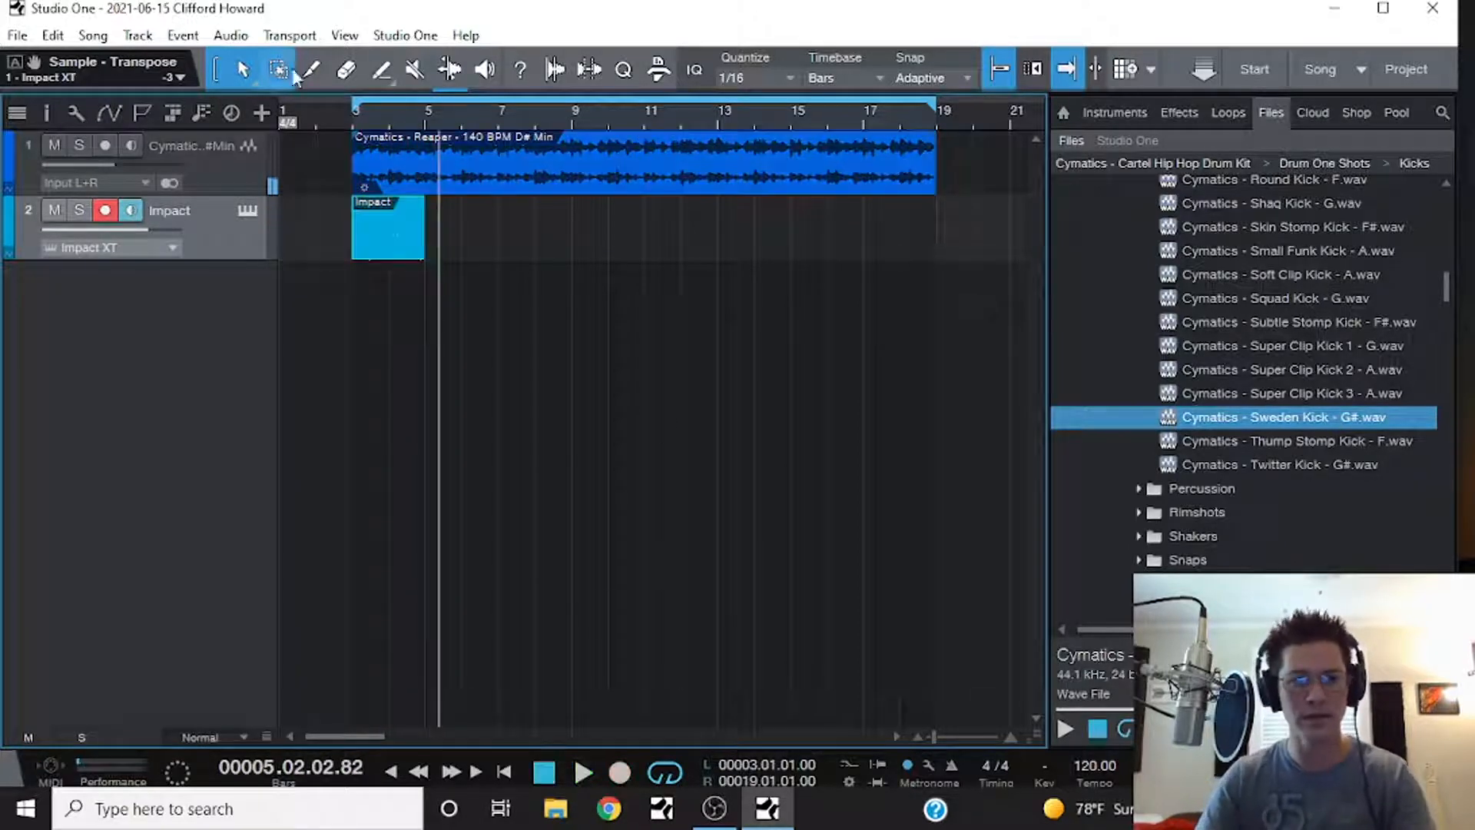
pyautogui.click(351, 117)
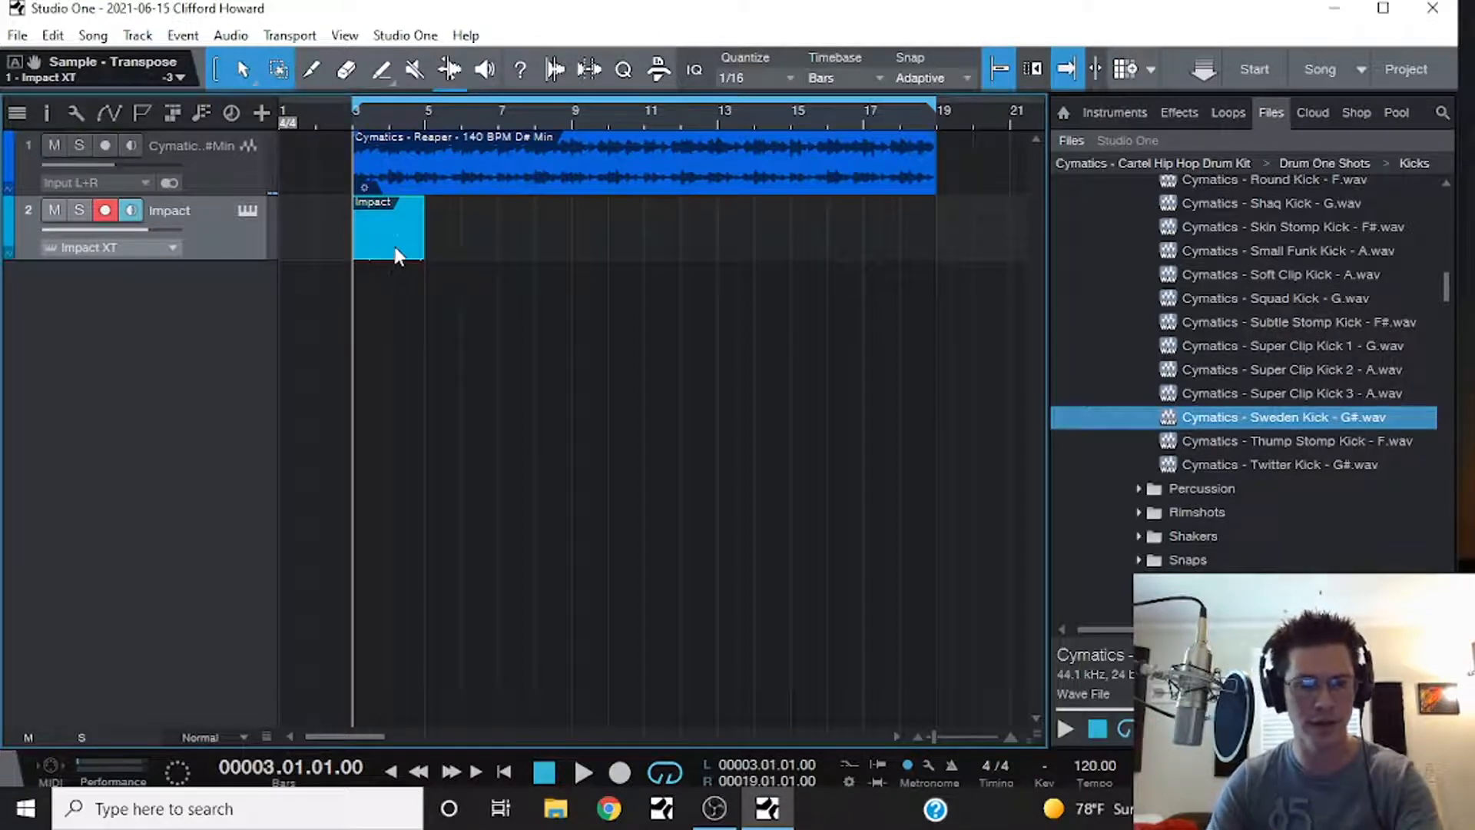
# - Duplicate the two-bar Impact clip seven times to fill the track up to bar 19, then clear the selection
pyautogui.press('d')
pyautogui.press('d')
pyautogui.press('d')
pyautogui.press('d')
pyautogui.press('d')
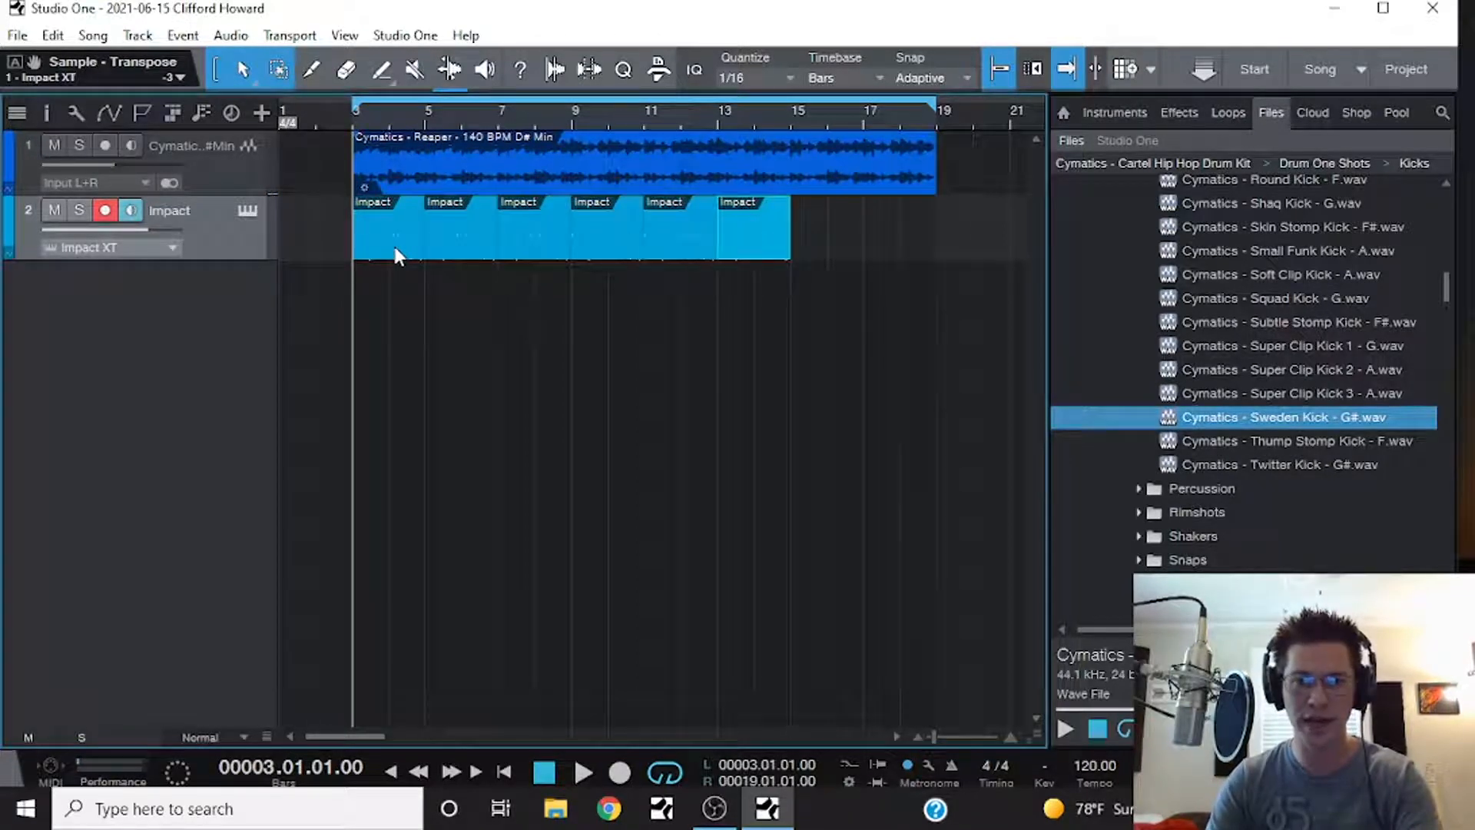
pyautogui.press('d')
pyautogui.press('d')
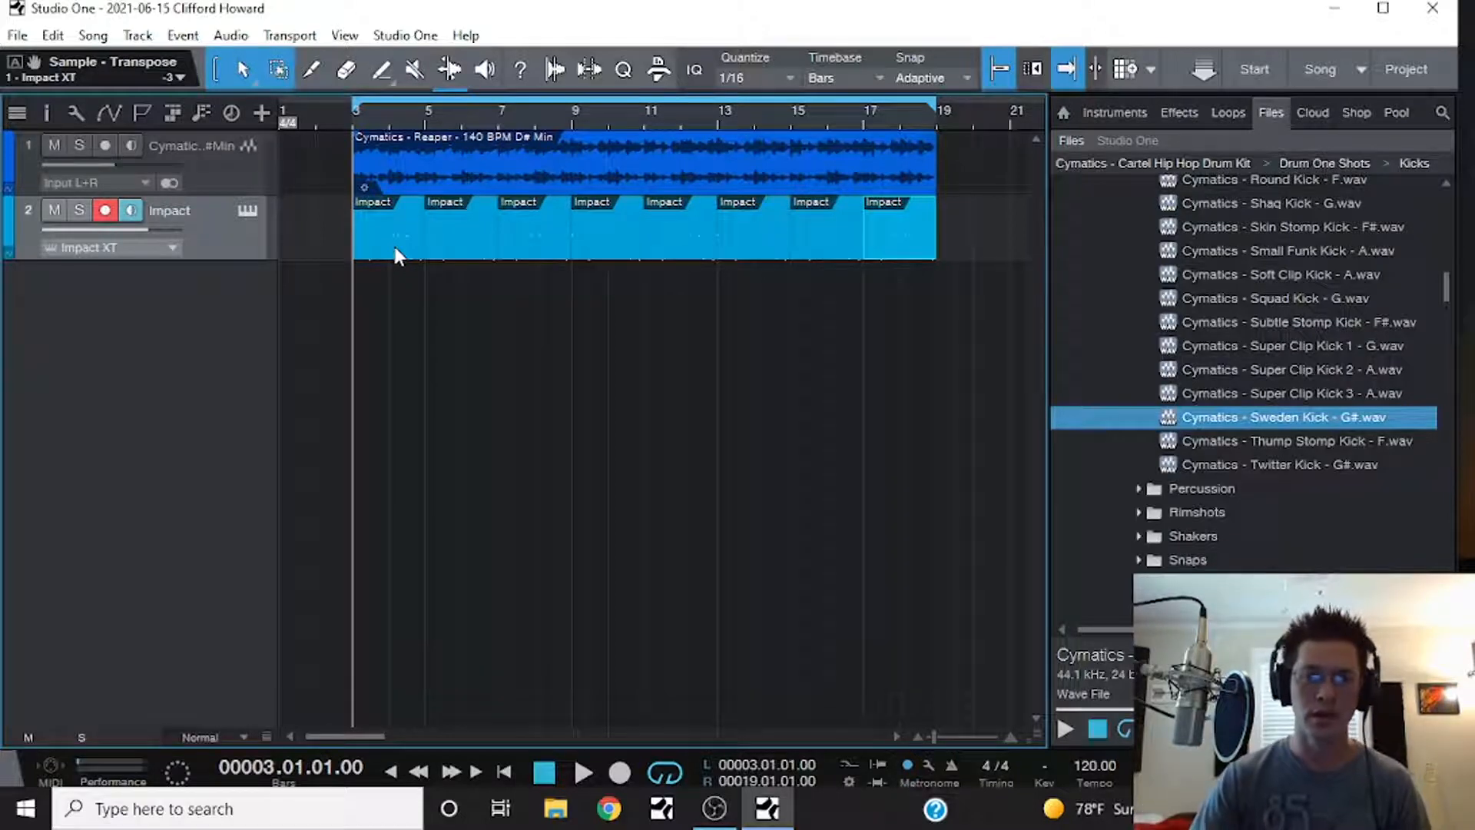
pyautogui.click(426, 315)
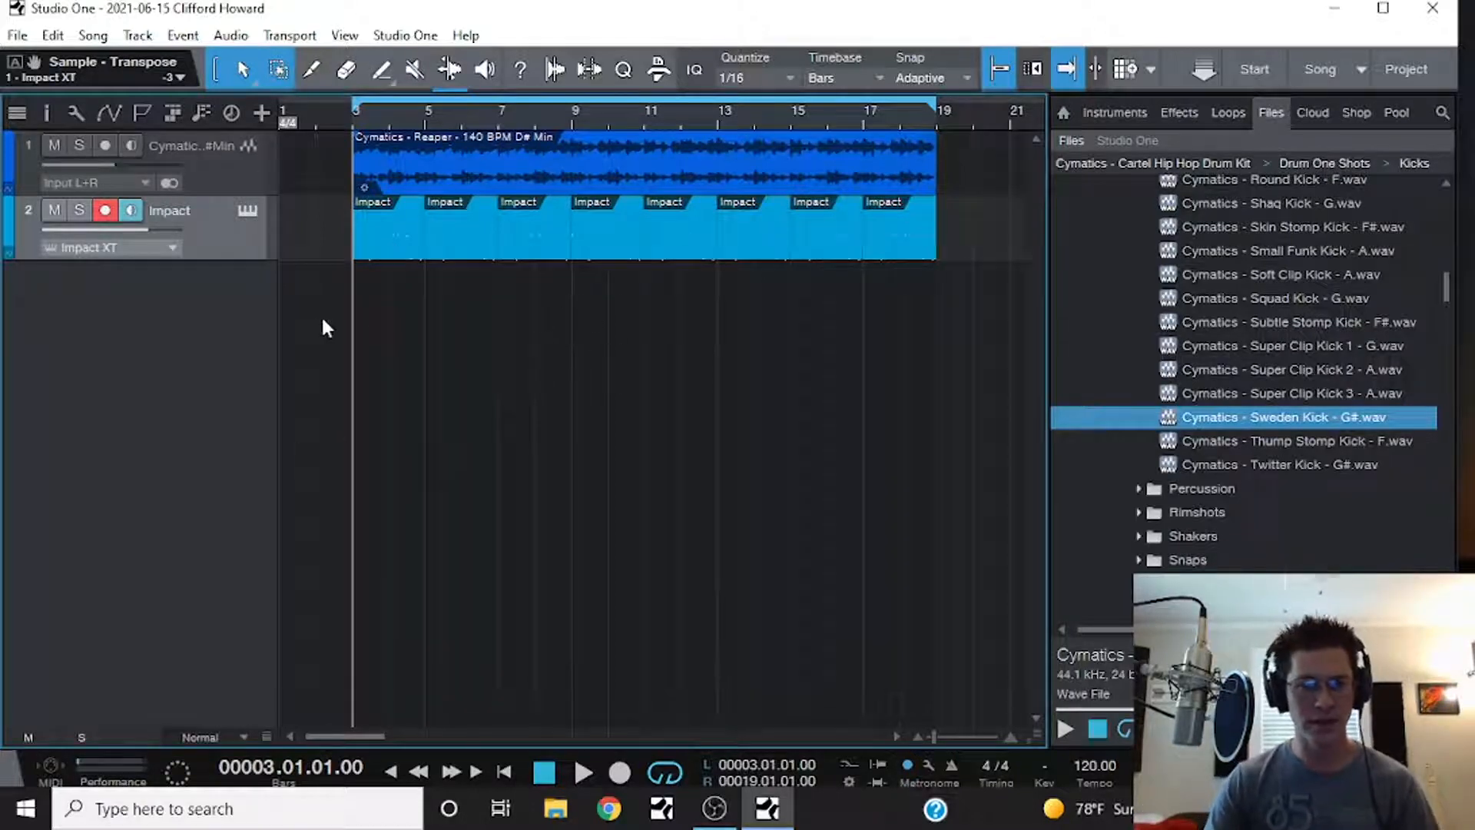
# - Open the first Impact clip in the drum editor and collapse the Kicks folder in the file browser
pyautogui.doubleClick(395, 232)
pyautogui.moveTo(801, 385); pyautogui.dragTo(759, 346)
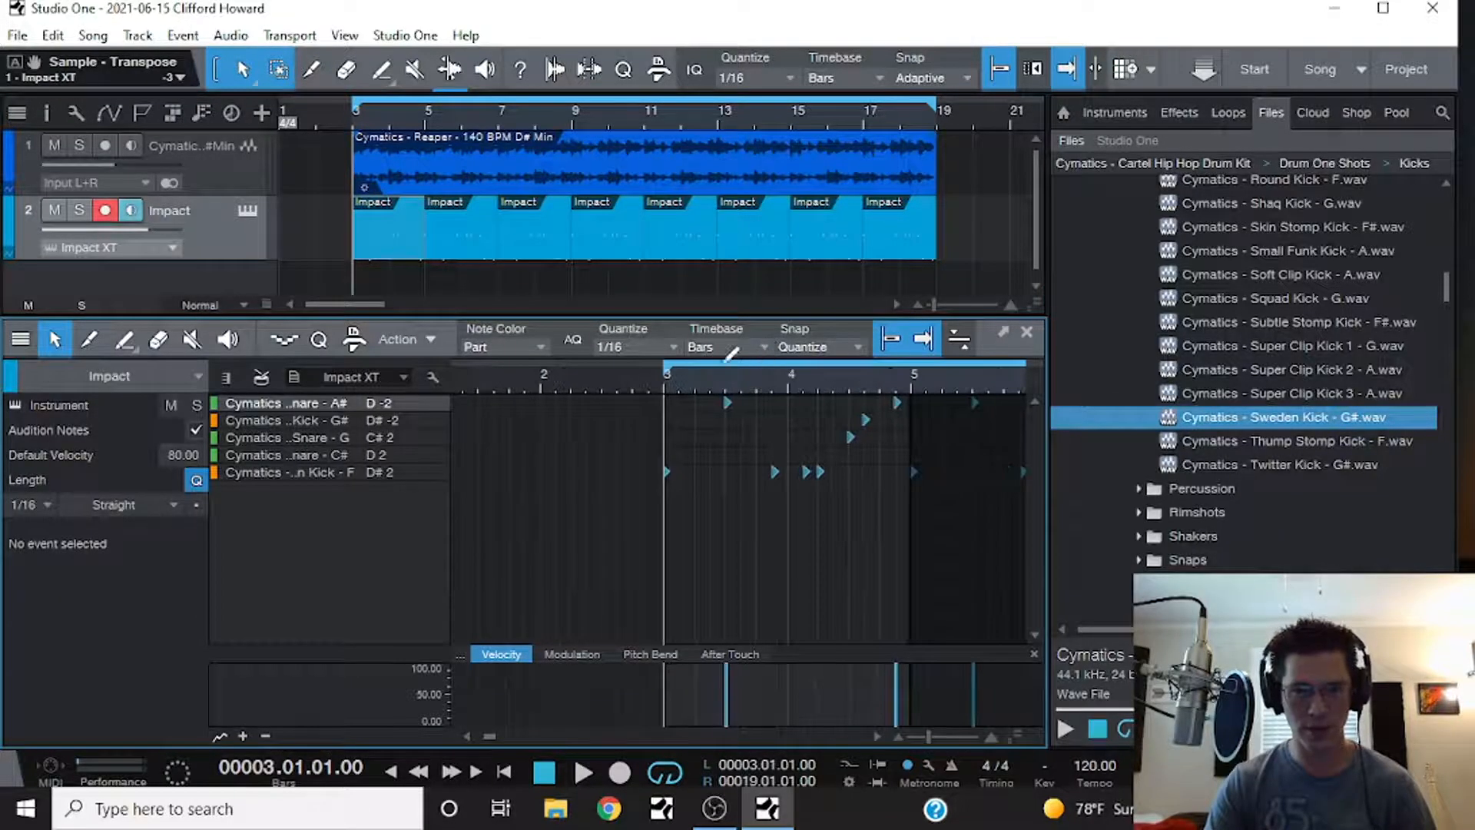
pyautogui.click(354, 121)
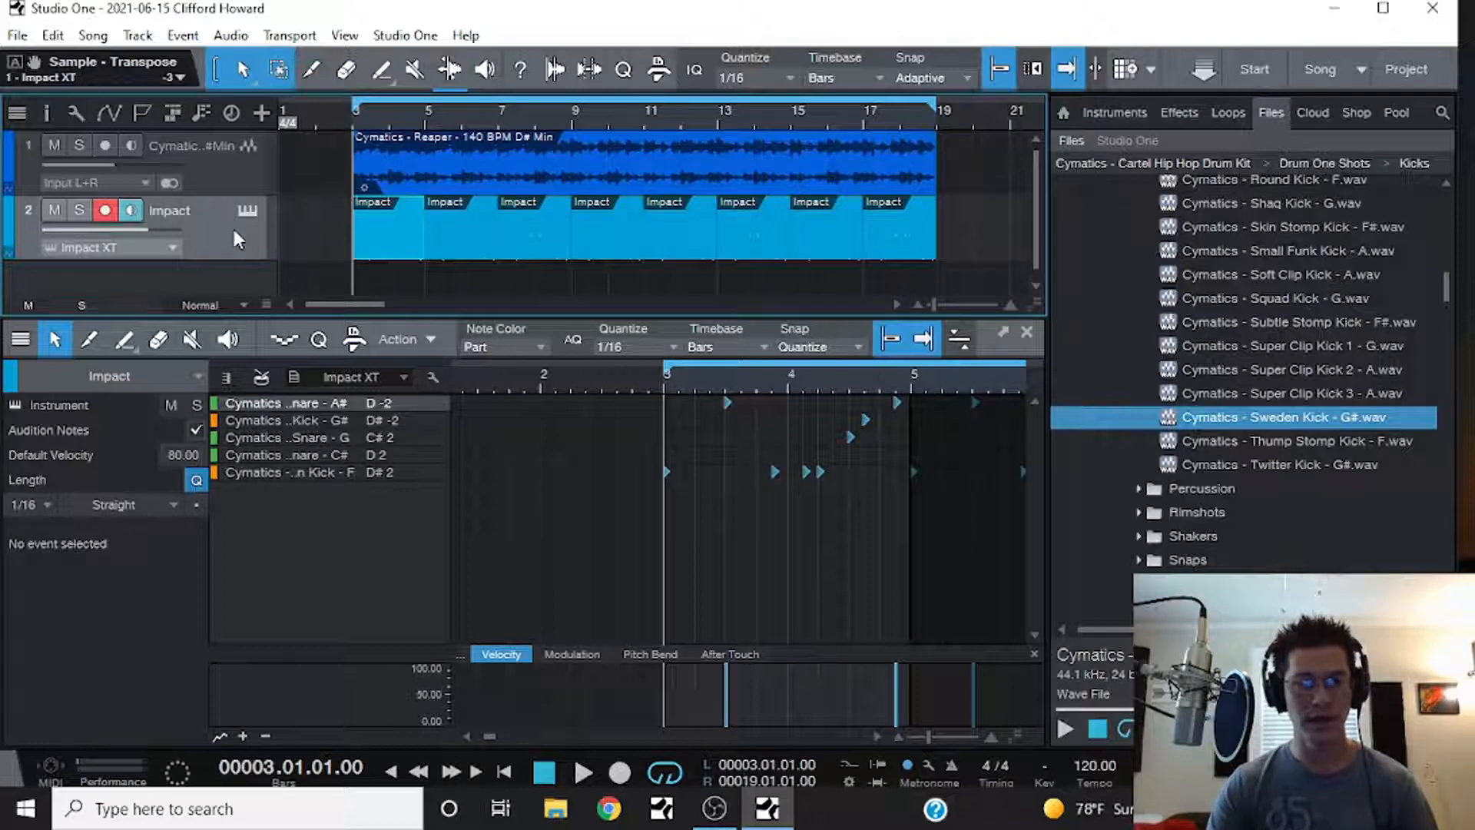
pyautogui.scroll(5, 1216, 401)
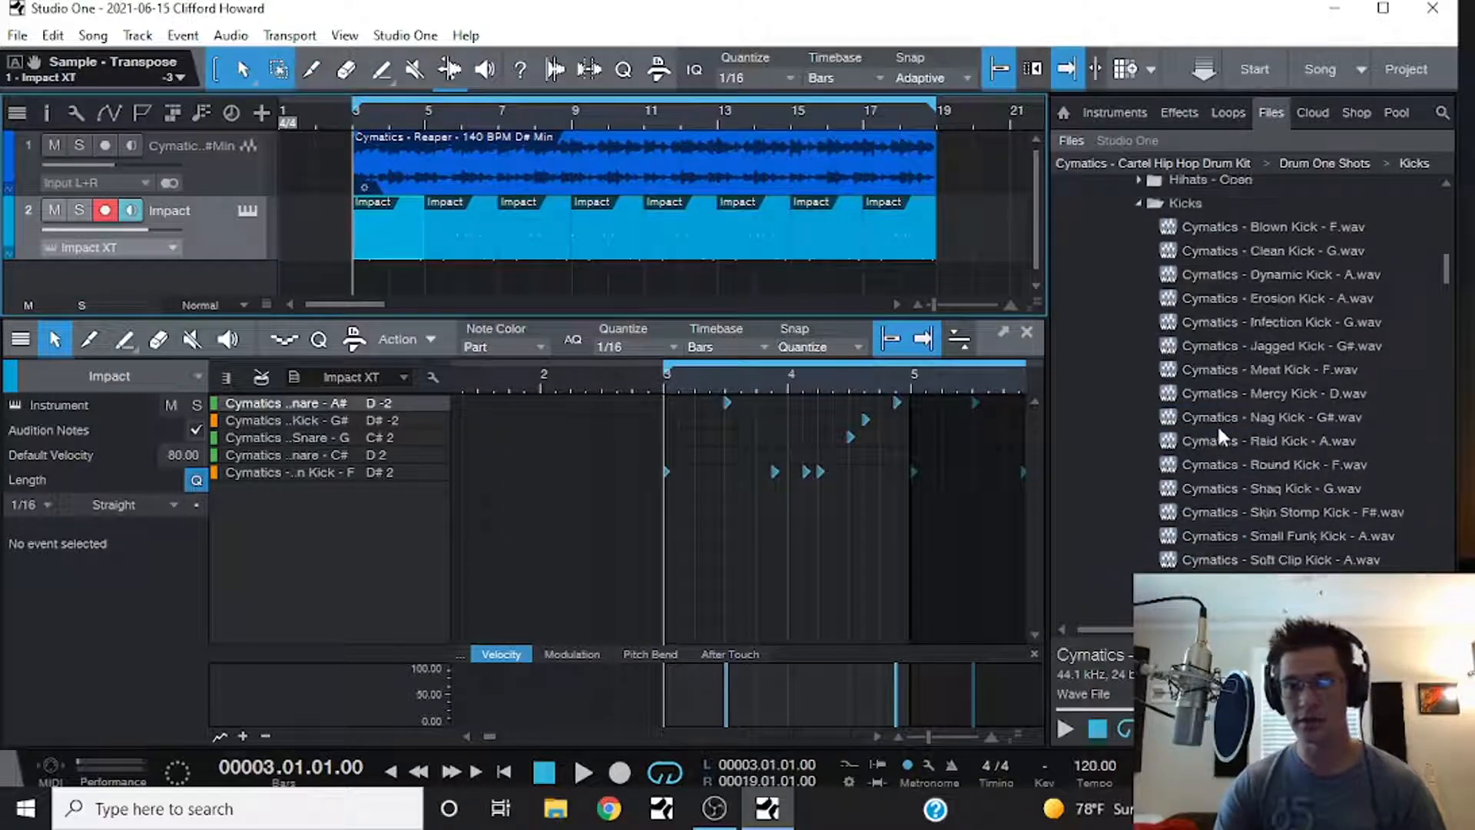
pyautogui.doubleClick(1195, 303)
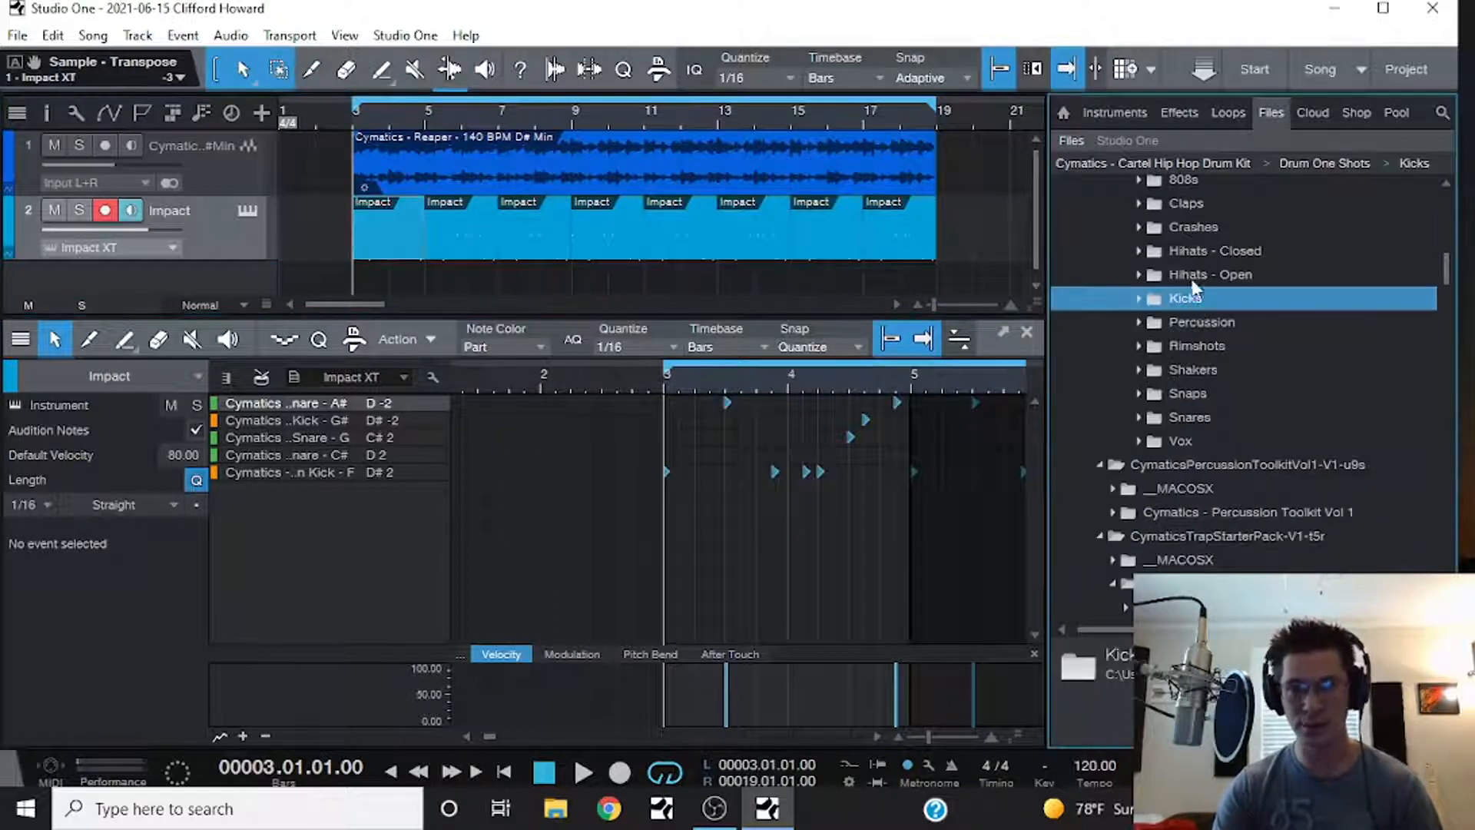
pyautogui.rightClick(204, 251)
pyautogui.click(229, 224)
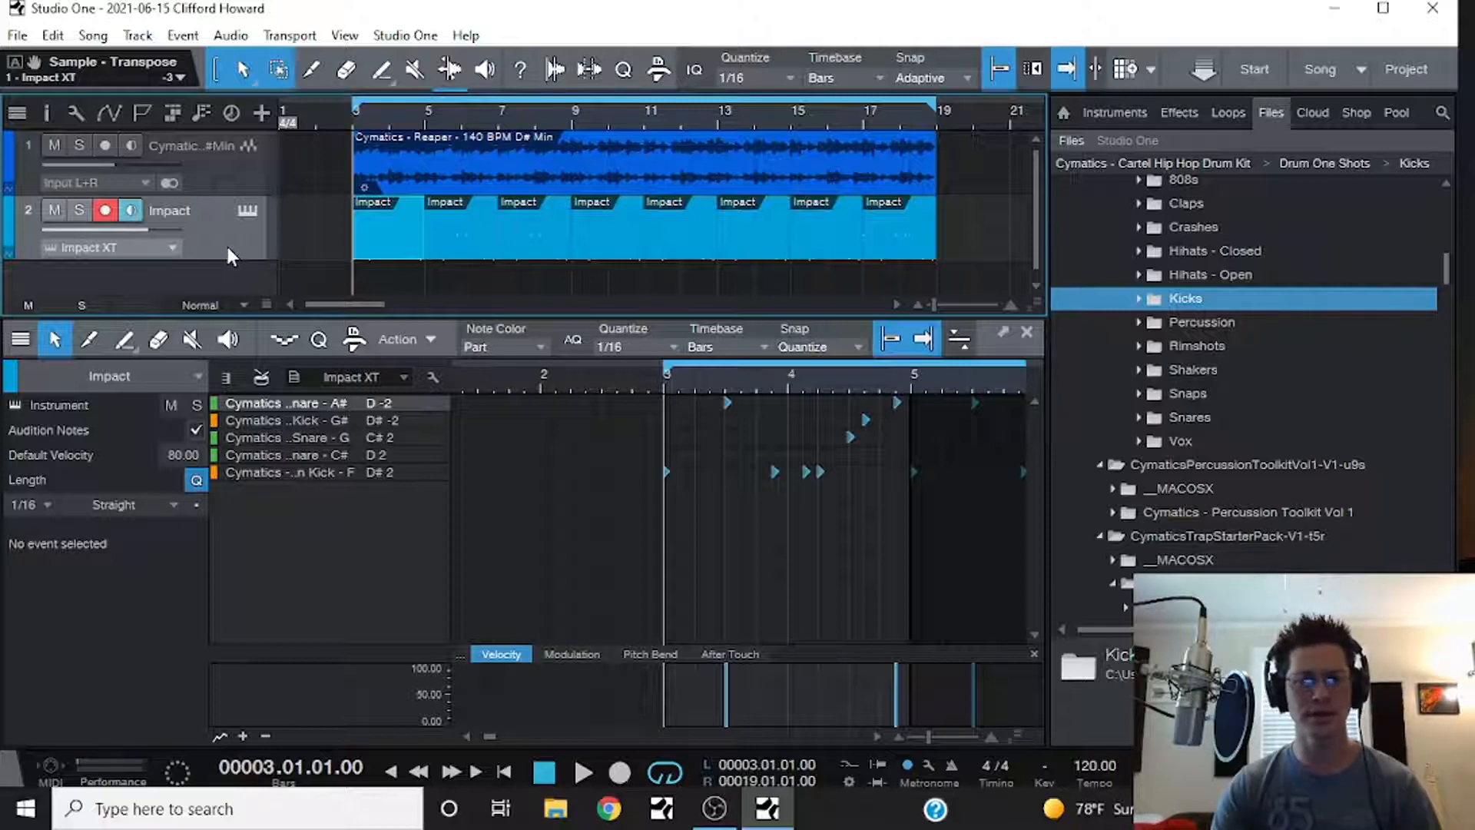
pyautogui.rightClick(235, 240)
pyautogui.rightClick(215, 243)
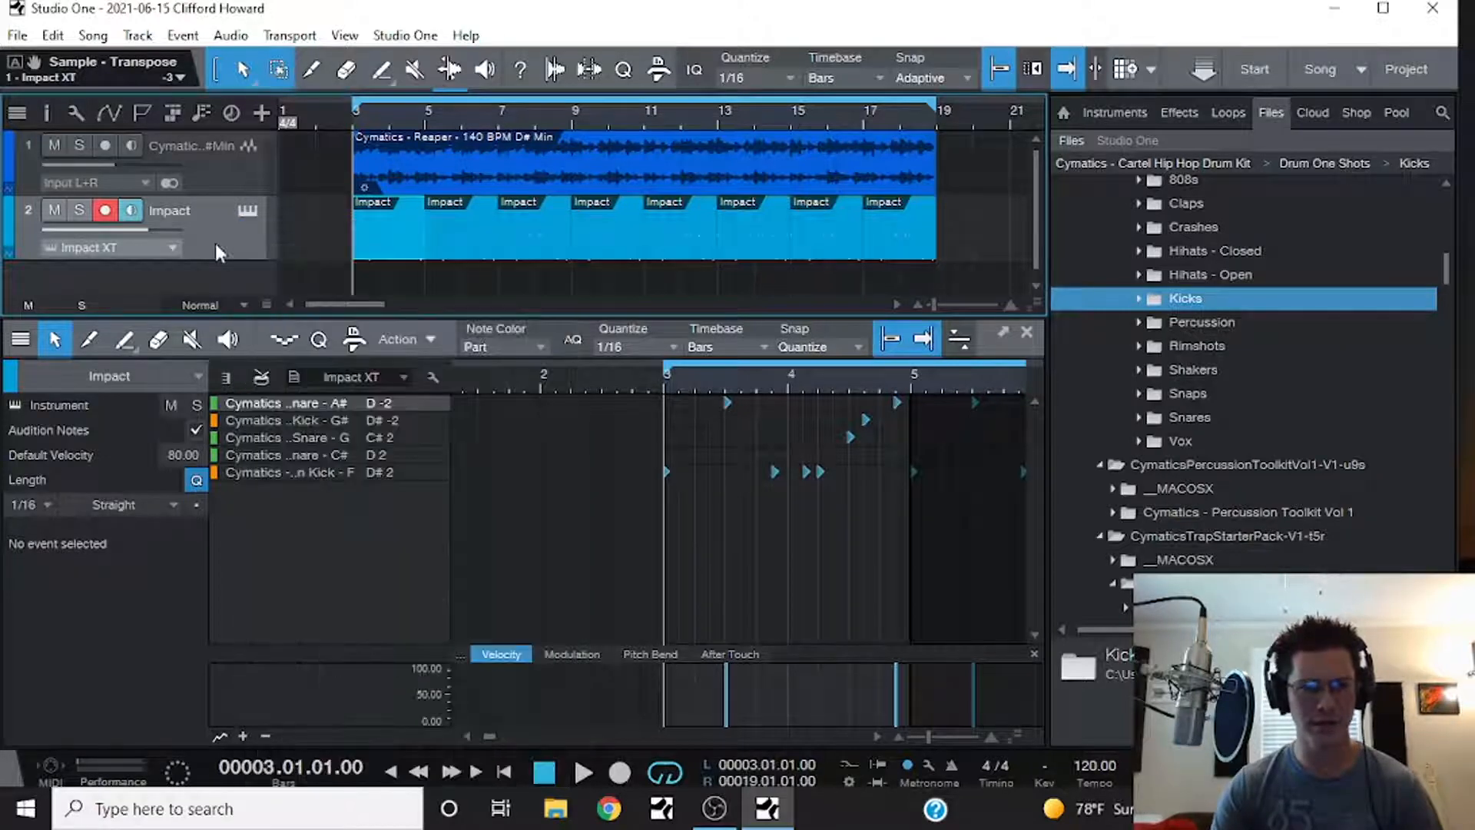
pyautogui.rightClick(215, 243)
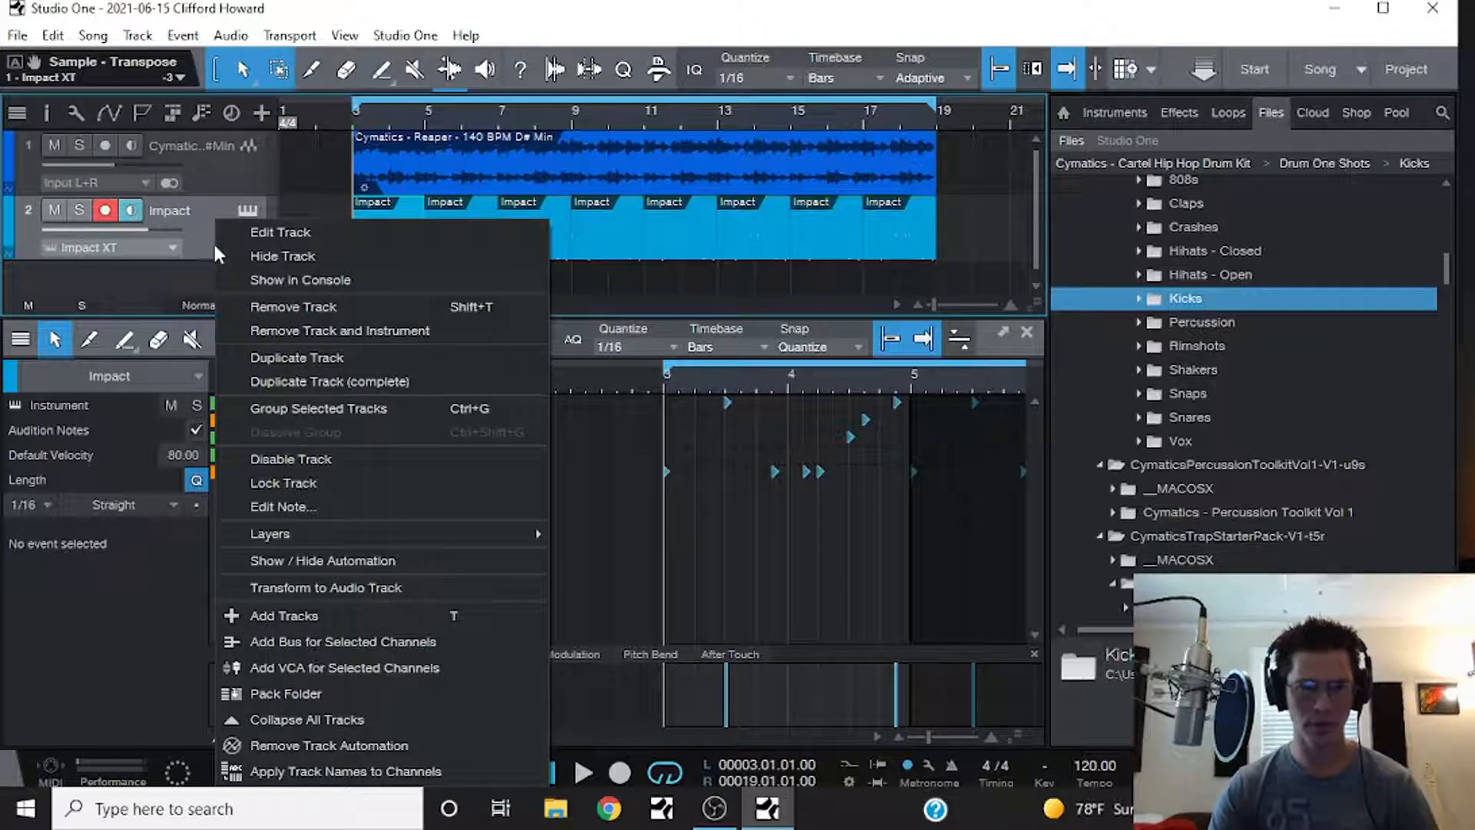
pyautogui.click(206, 222)
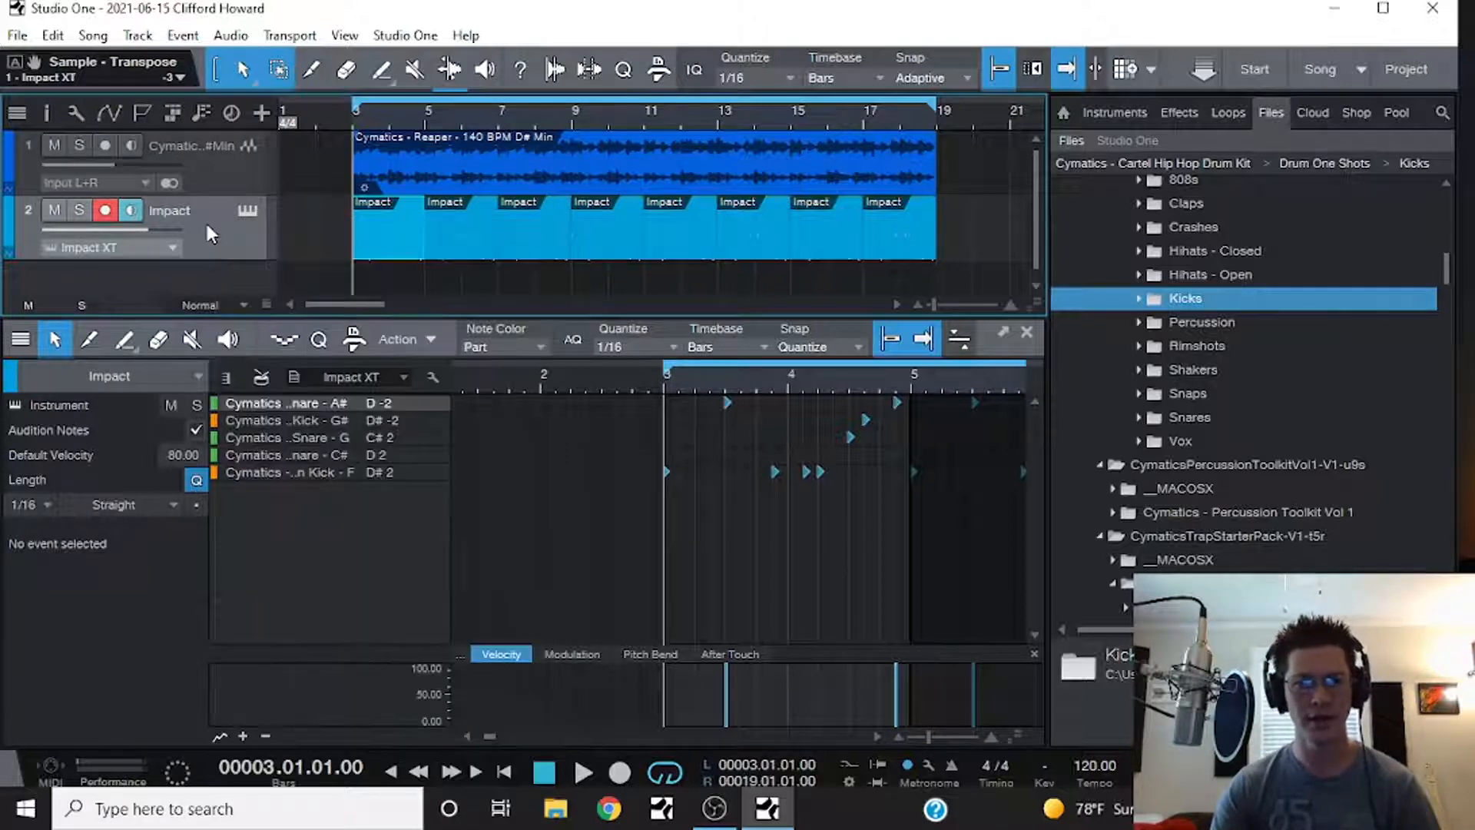
pyautogui.rightClick(208, 231)
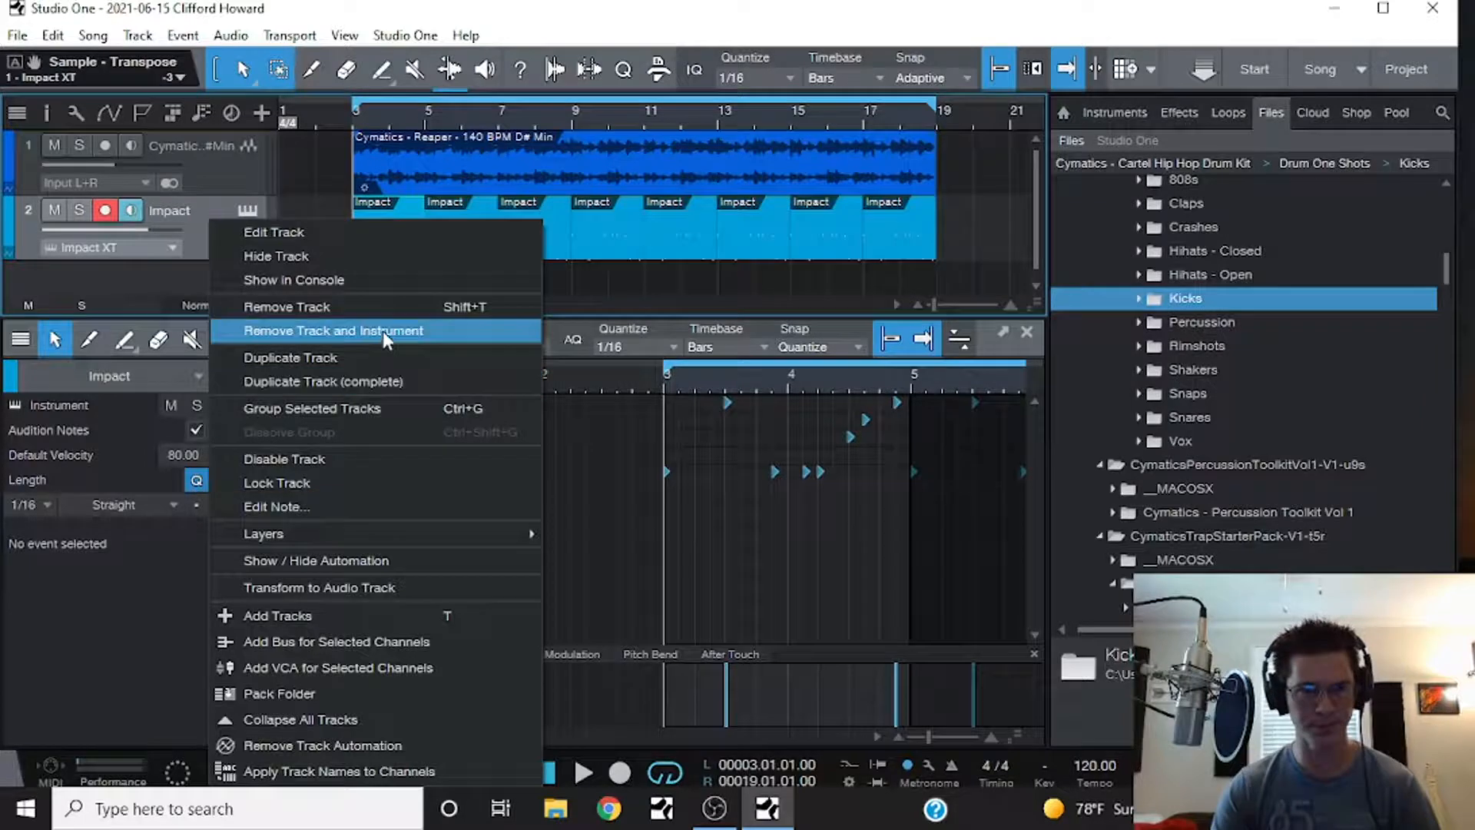
pyautogui.click(205, 218)
# - Add a second Impact XT instrument on a new track below the first and load its Mapped preset
pyautogui.click(1137, 117)
pyautogui.moveTo(1147, 375); pyautogui.dragTo(229, 303)
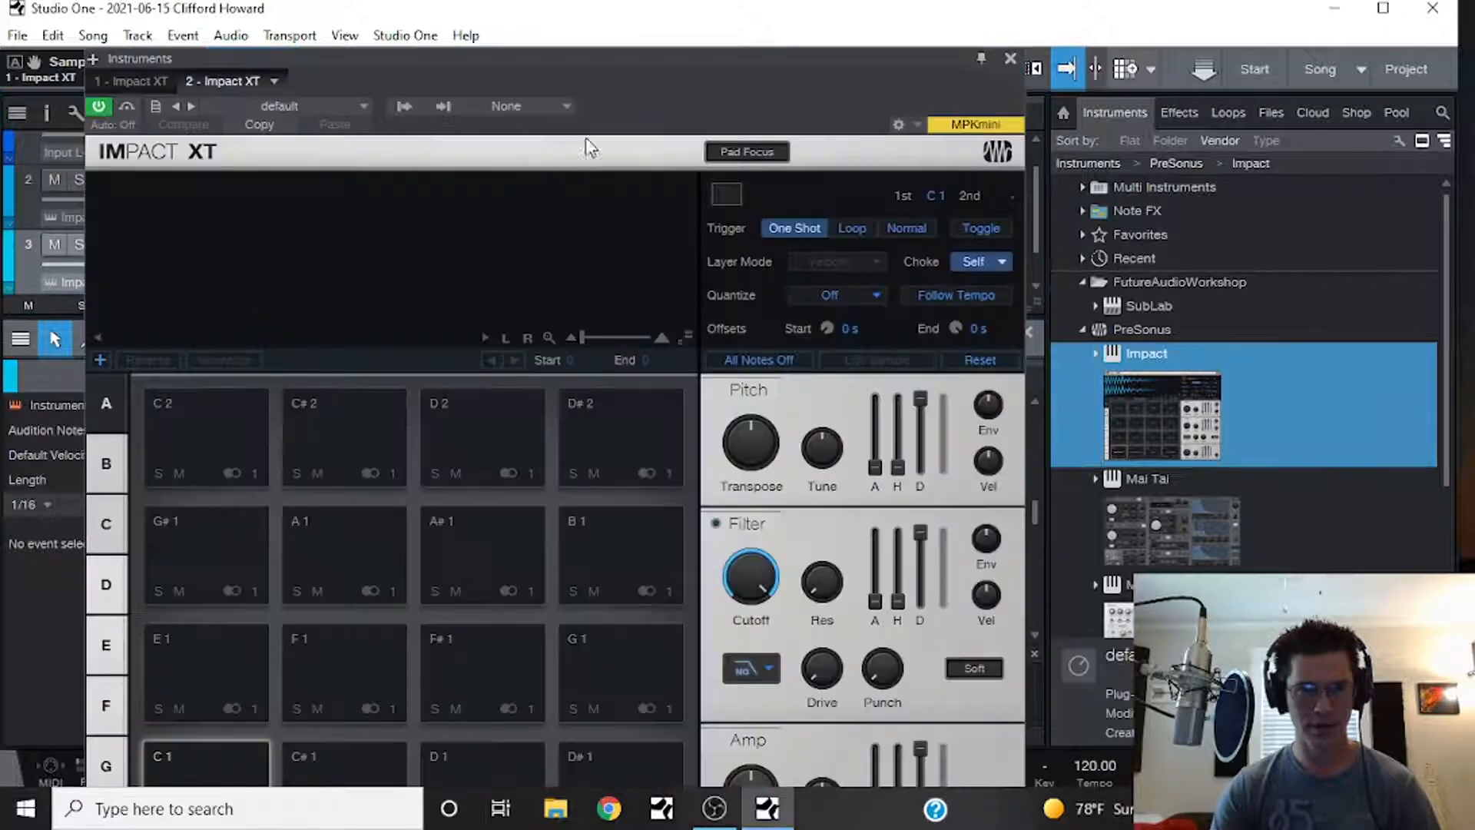
pyautogui.click(334, 106)
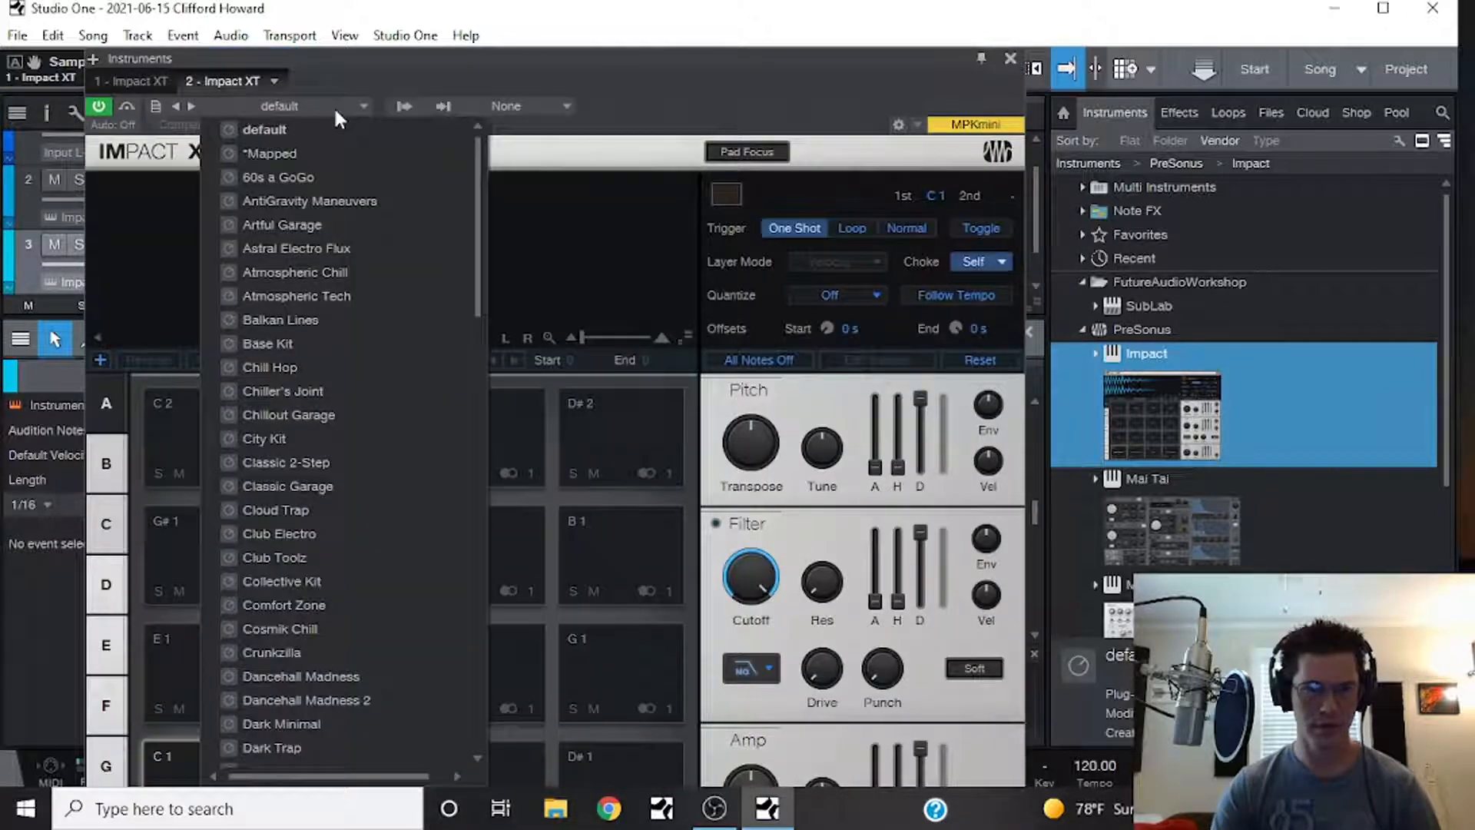
pyautogui.click(315, 155)
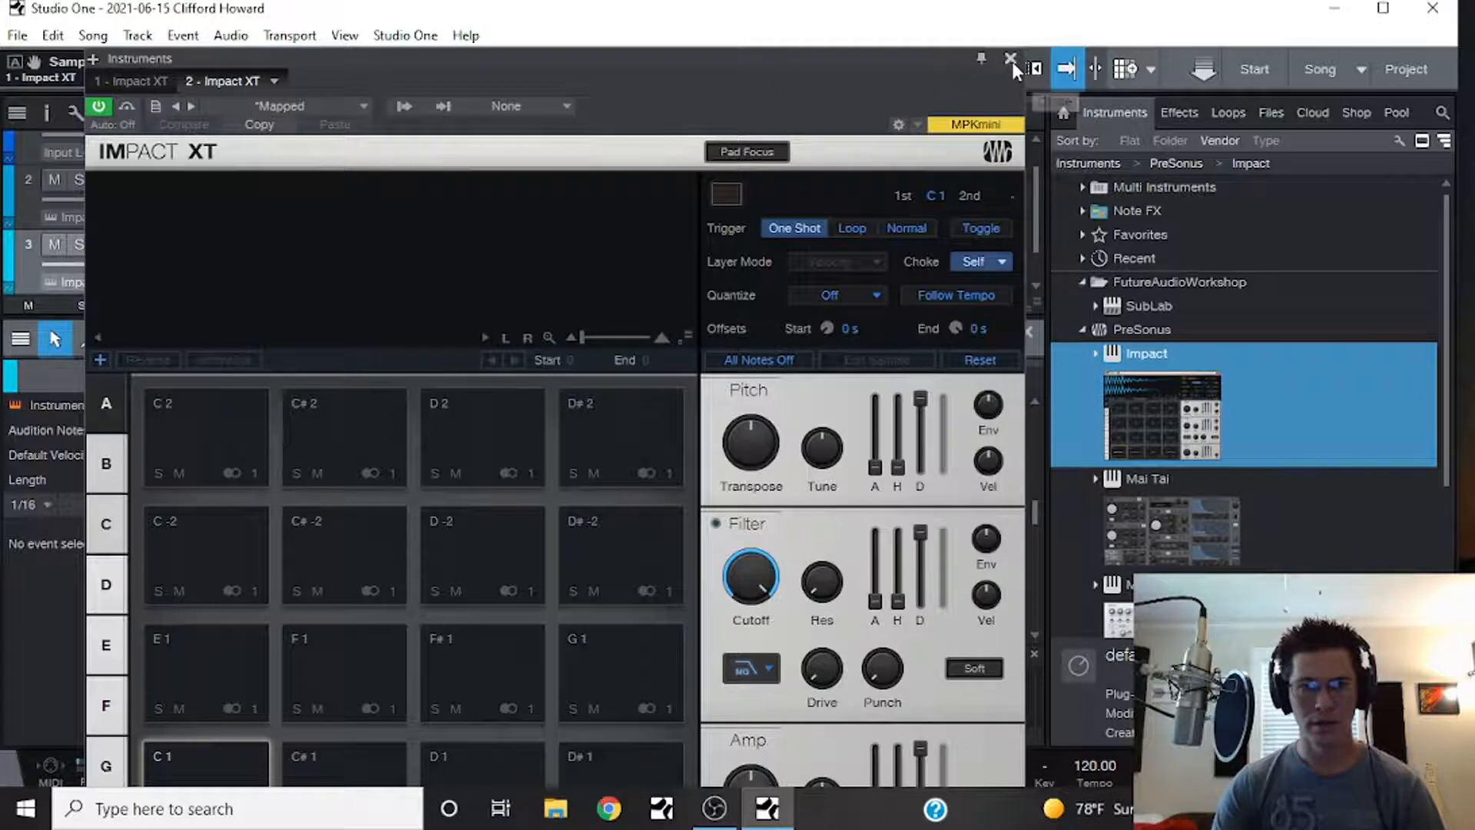
# - Expand the kit's Hihats - Closed folder and move the second Impact XT window clear of the track list
pyautogui.moveTo(915, 61); pyautogui.dragTo(872, 48)
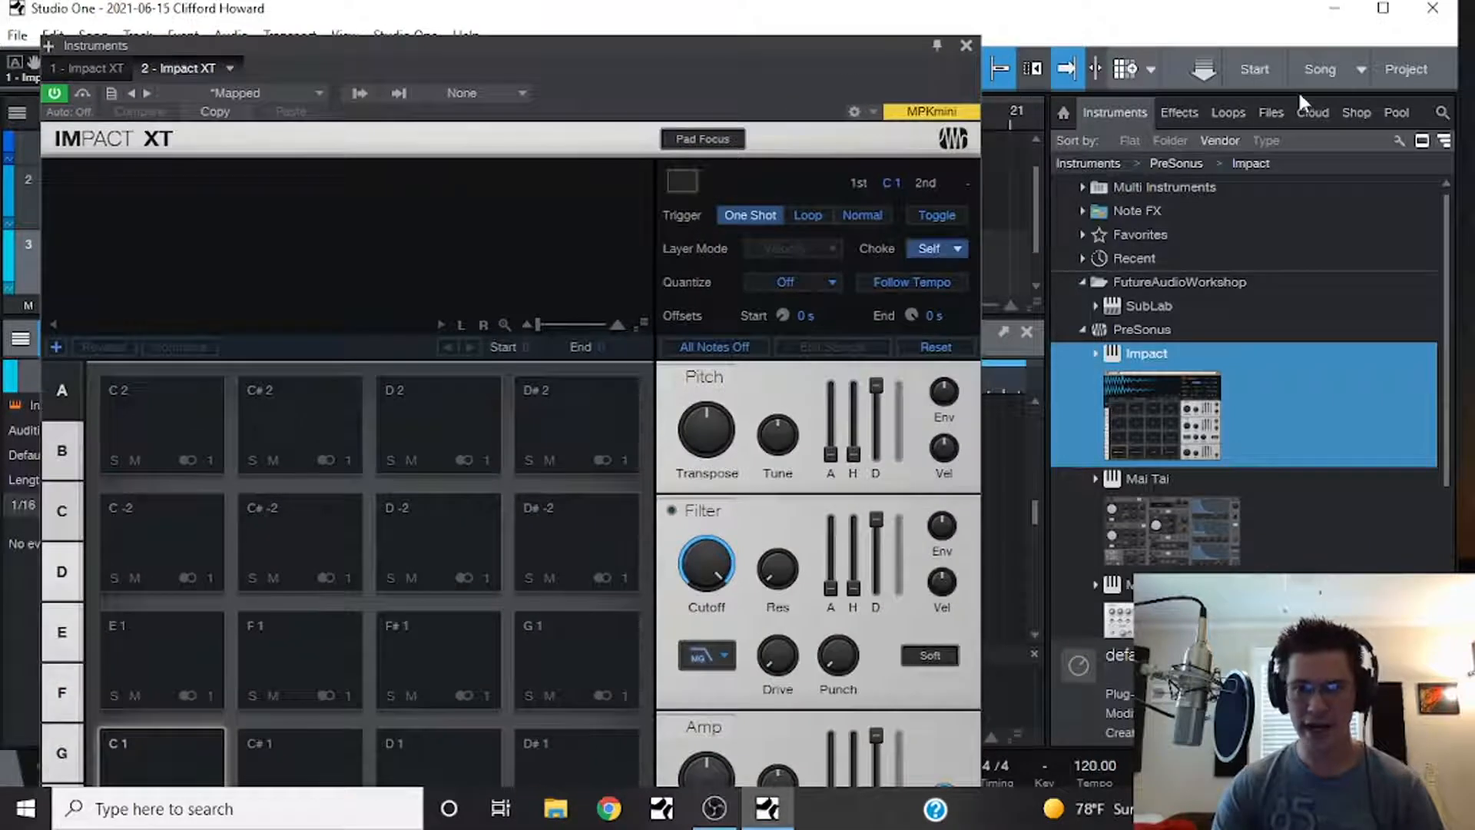
pyautogui.click(1269, 114)
pyautogui.scroll(2, 1210, 333)
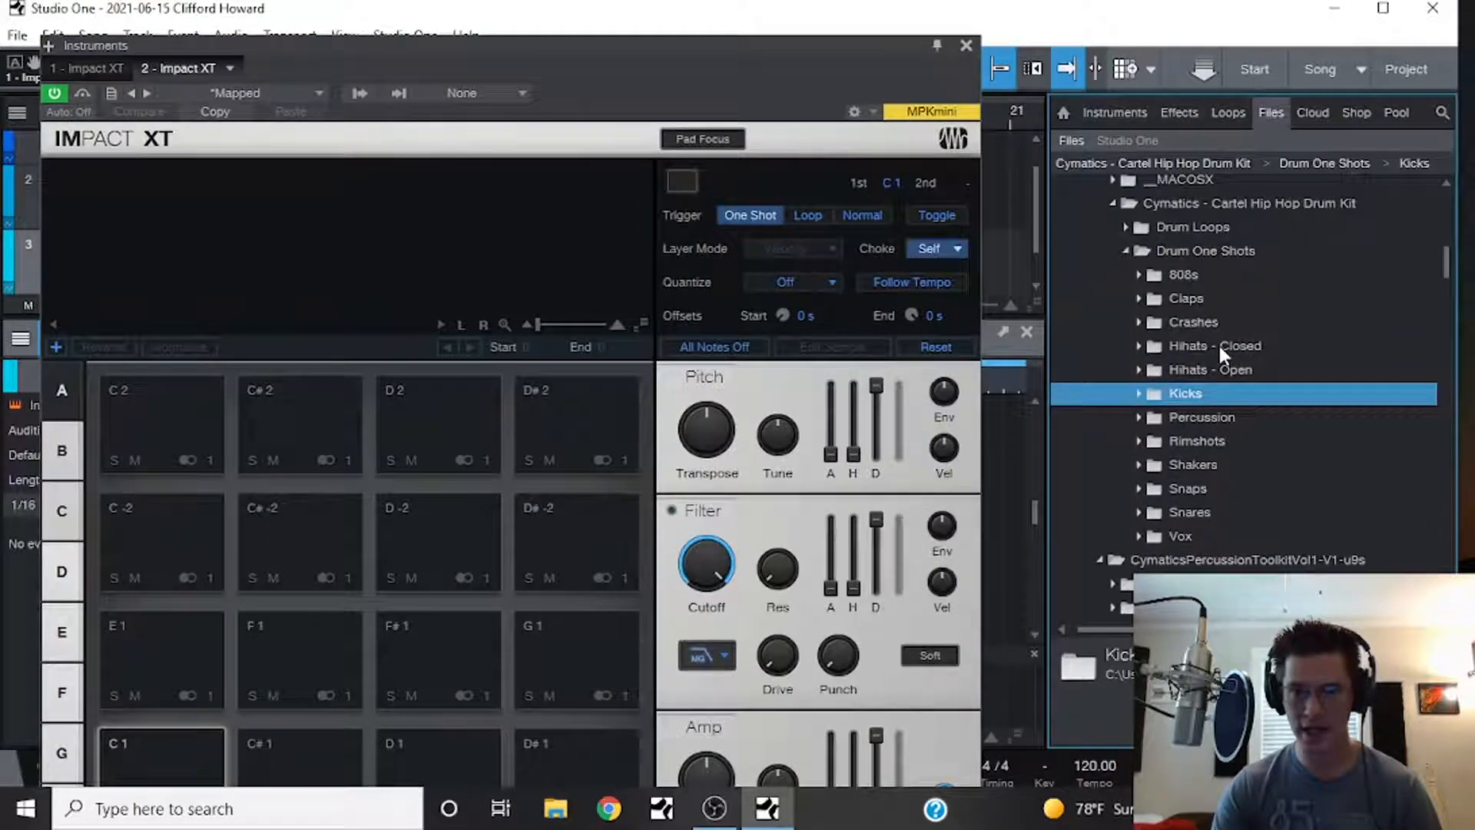
pyautogui.doubleClick(1218, 344)
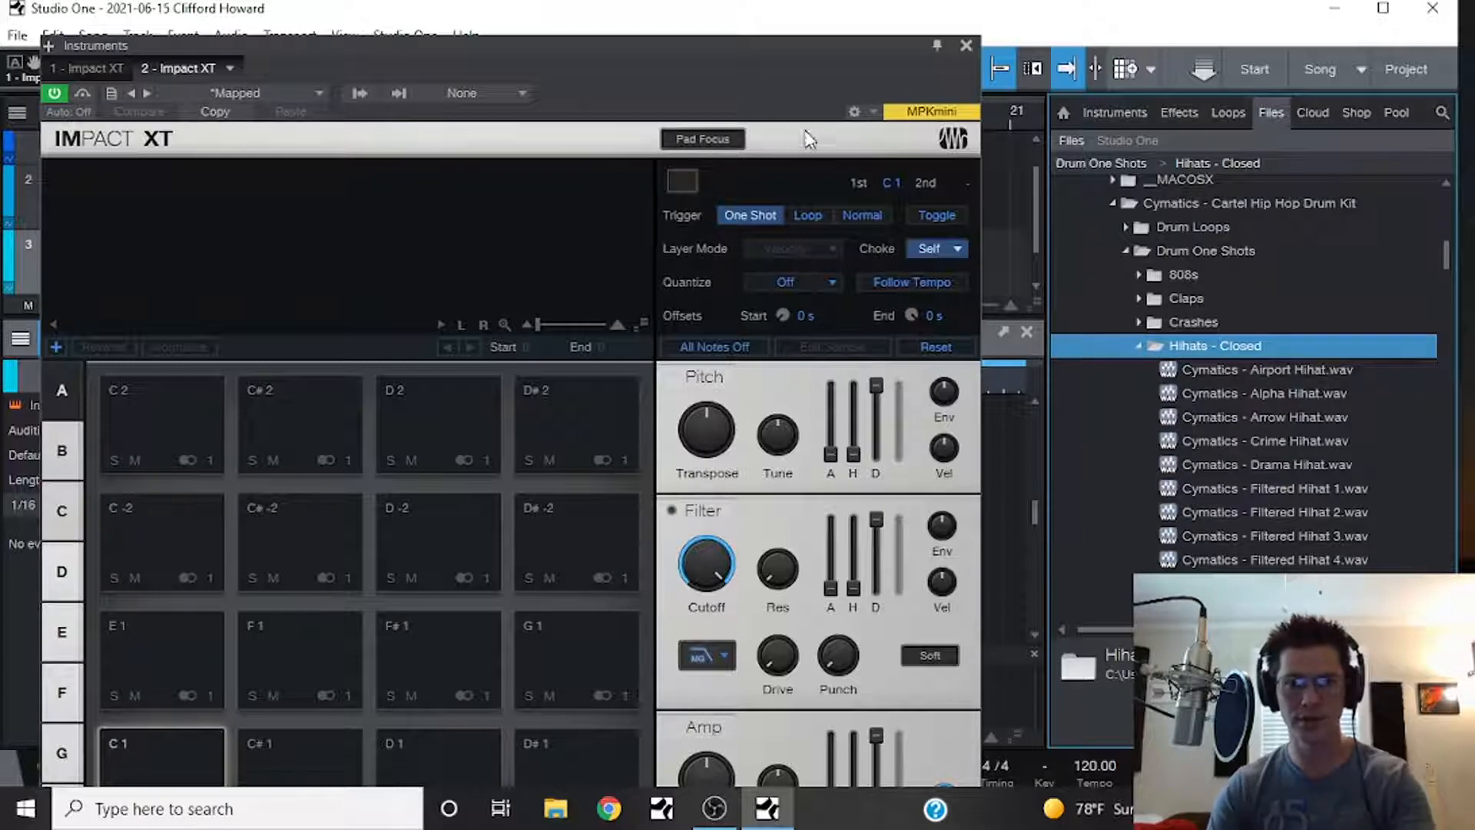
pyautogui.moveTo(842, 44); pyautogui.dragTo(871, 209)
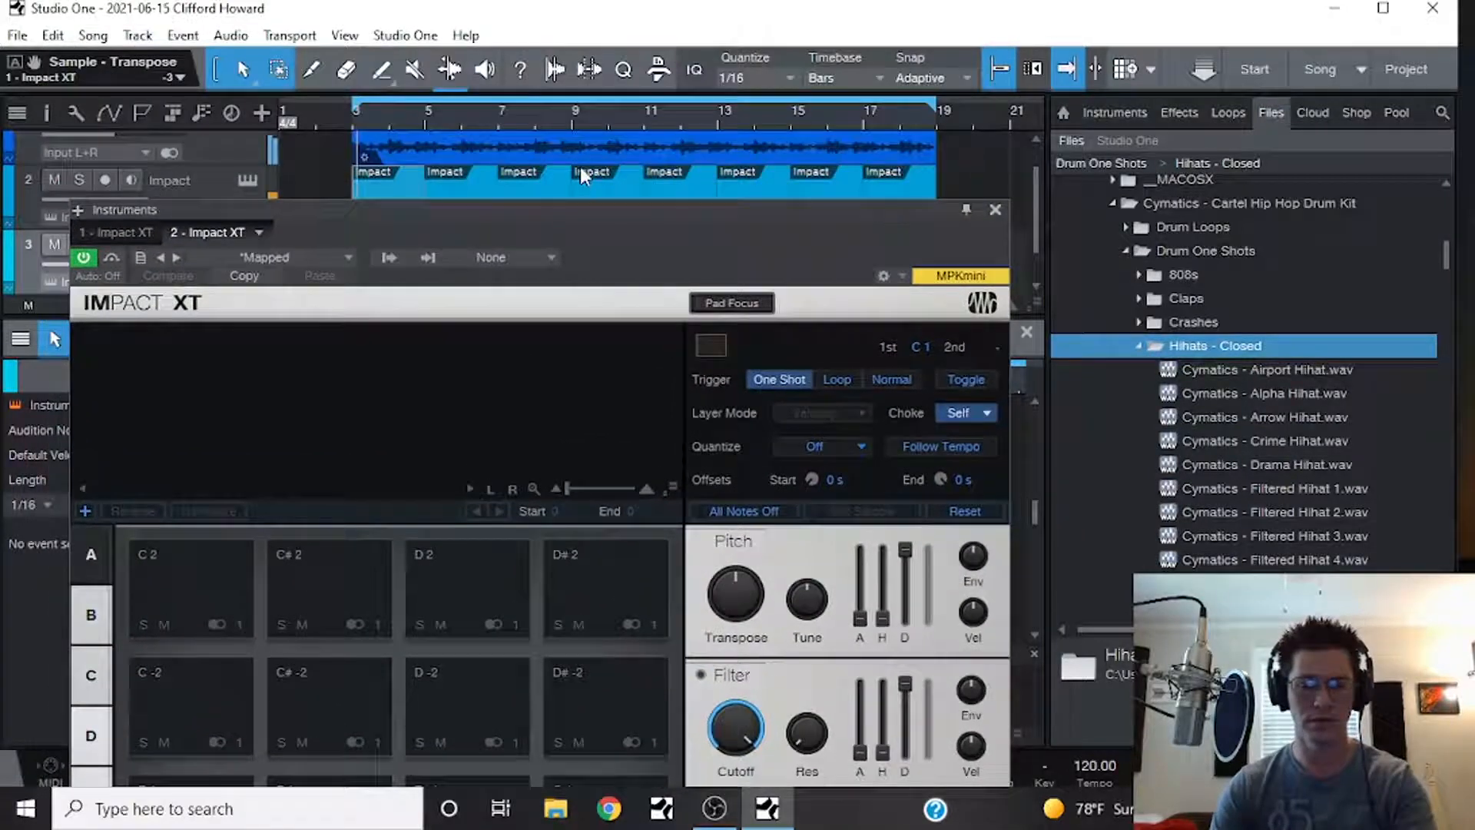
pyautogui.moveTo(865, 207); pyautogui.dragTo(1017, 245)
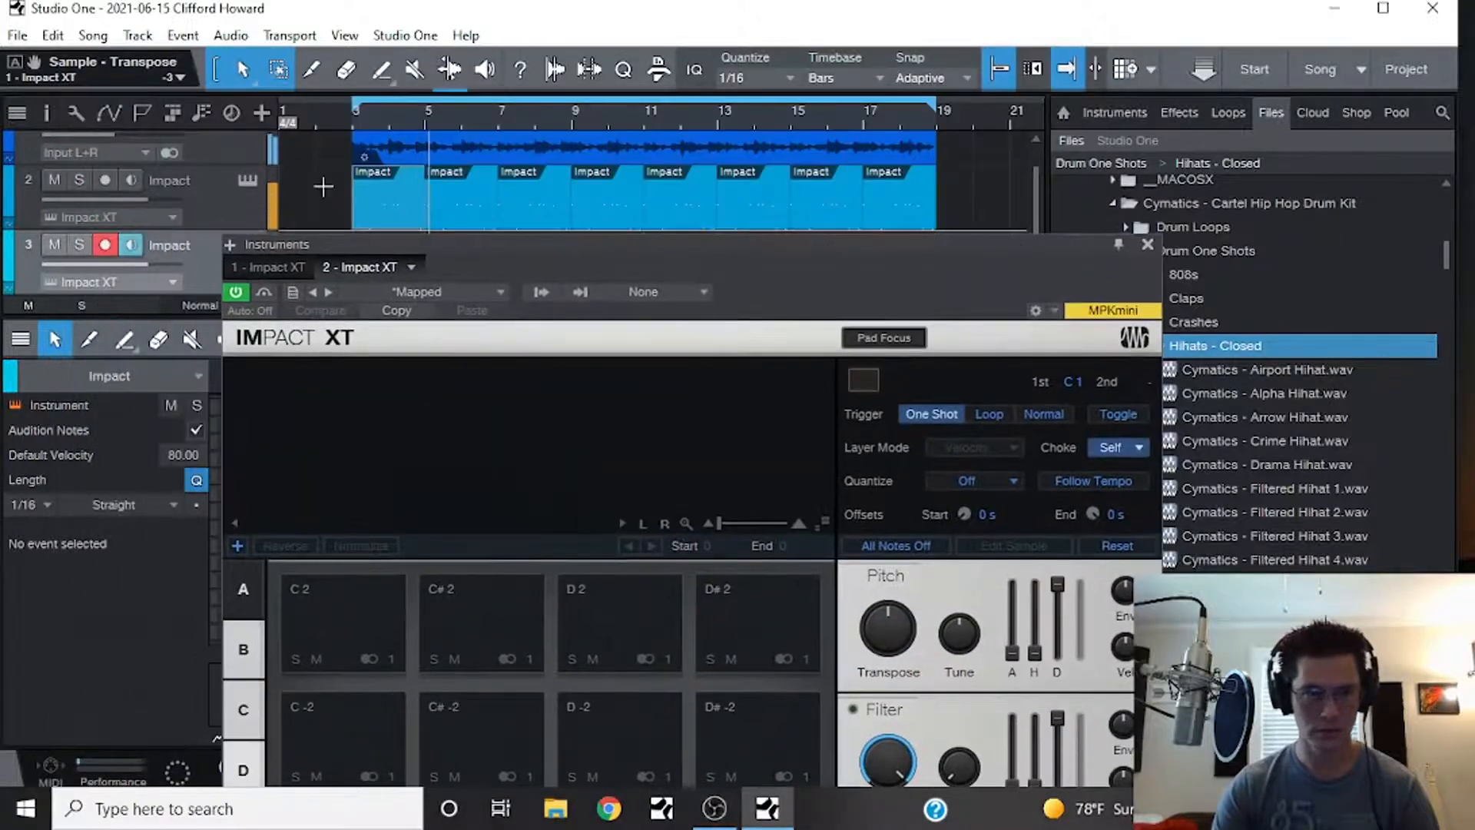
# - In the first Impact XT, set the gain of the Blown Kick on pad D#2 to -2.2 dB and the Sweden Kick on pad D#-2 to -0.5 dB
pyautogui.click(242, 190)
pyautogui.moveTo(648, 255); pyautogui.dragTo(645, 69)
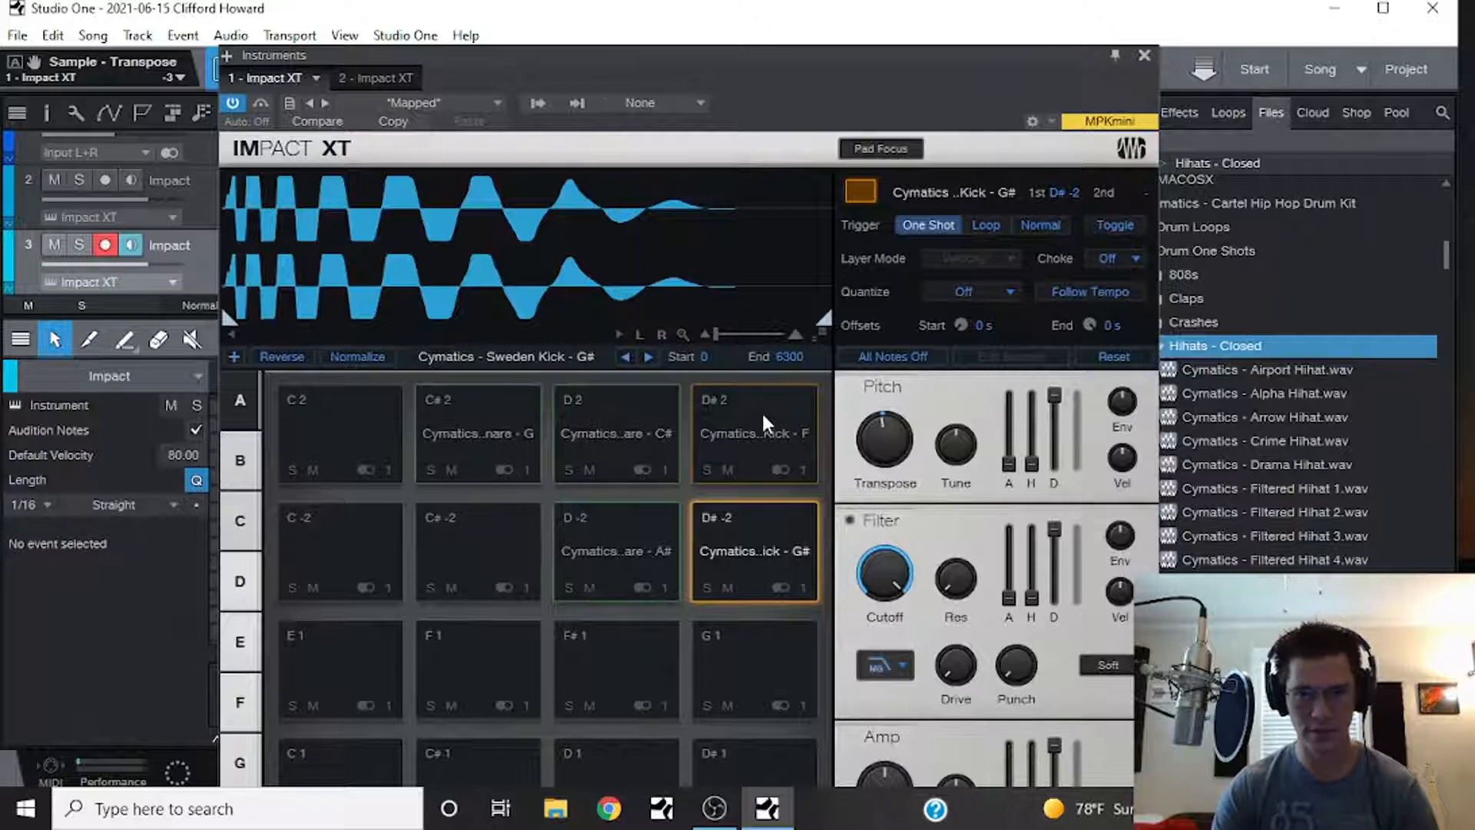
pyautogui.click(761, 427)
pyautogui.scroll(-2, 883, 774)
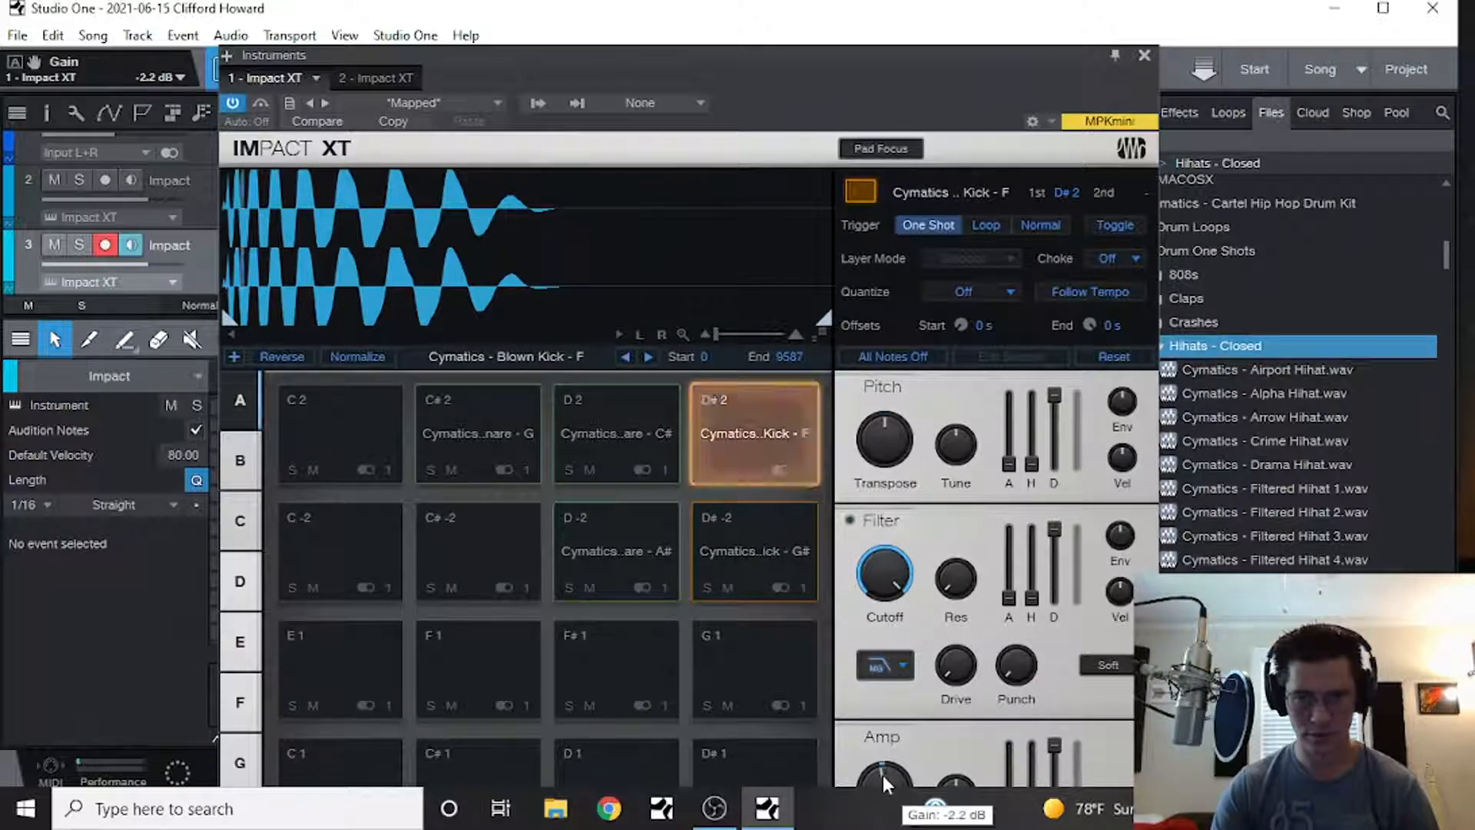
pyautogui.click(781, 546)
pyautogui.scroll(3, 883, 773)
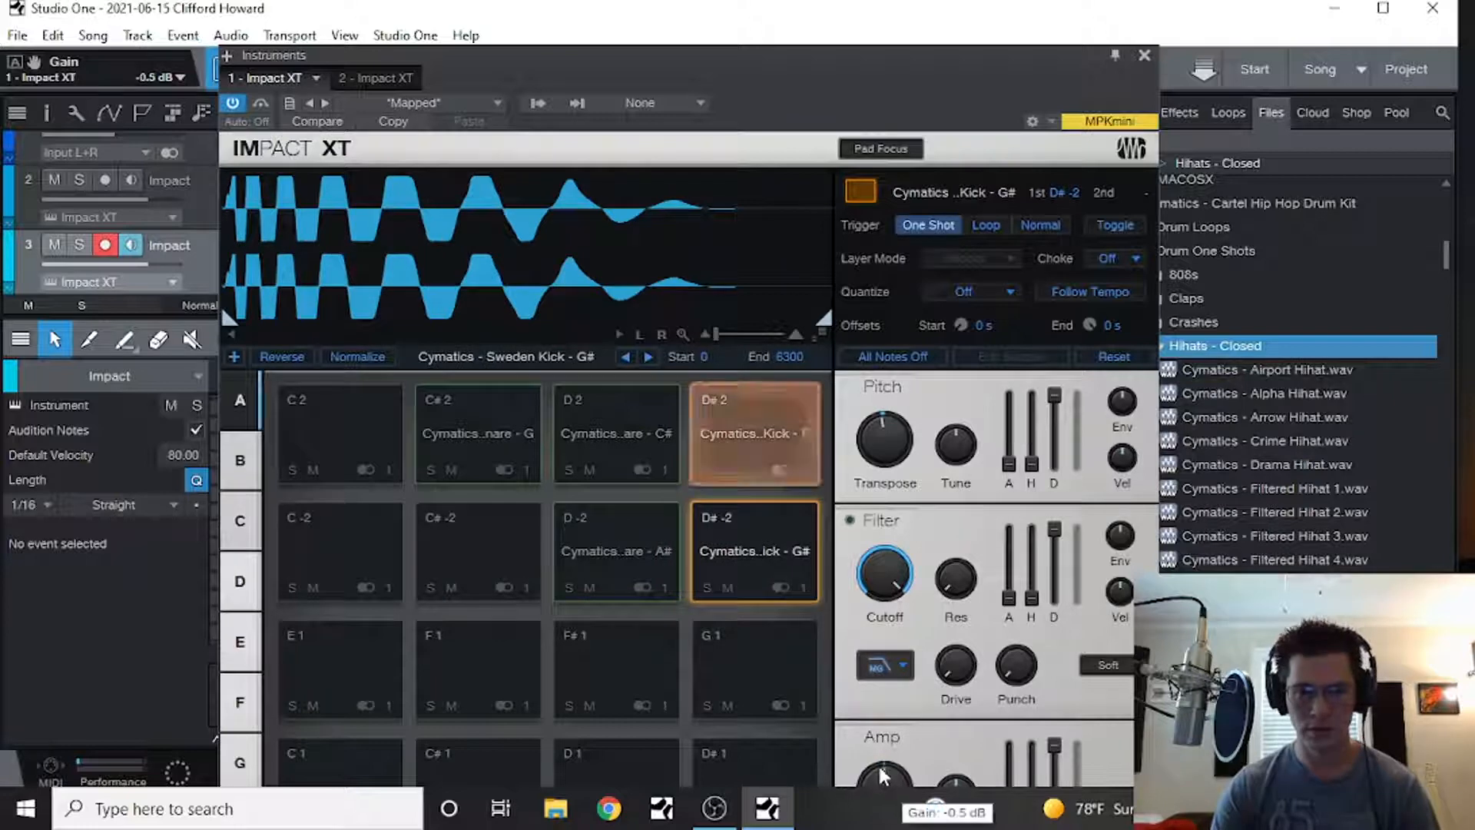
# - Set the gain of the Rifle Snare on pad C#2 to -1.7 dB and close the Impact XT editor
pyautogui.click(494, 424)
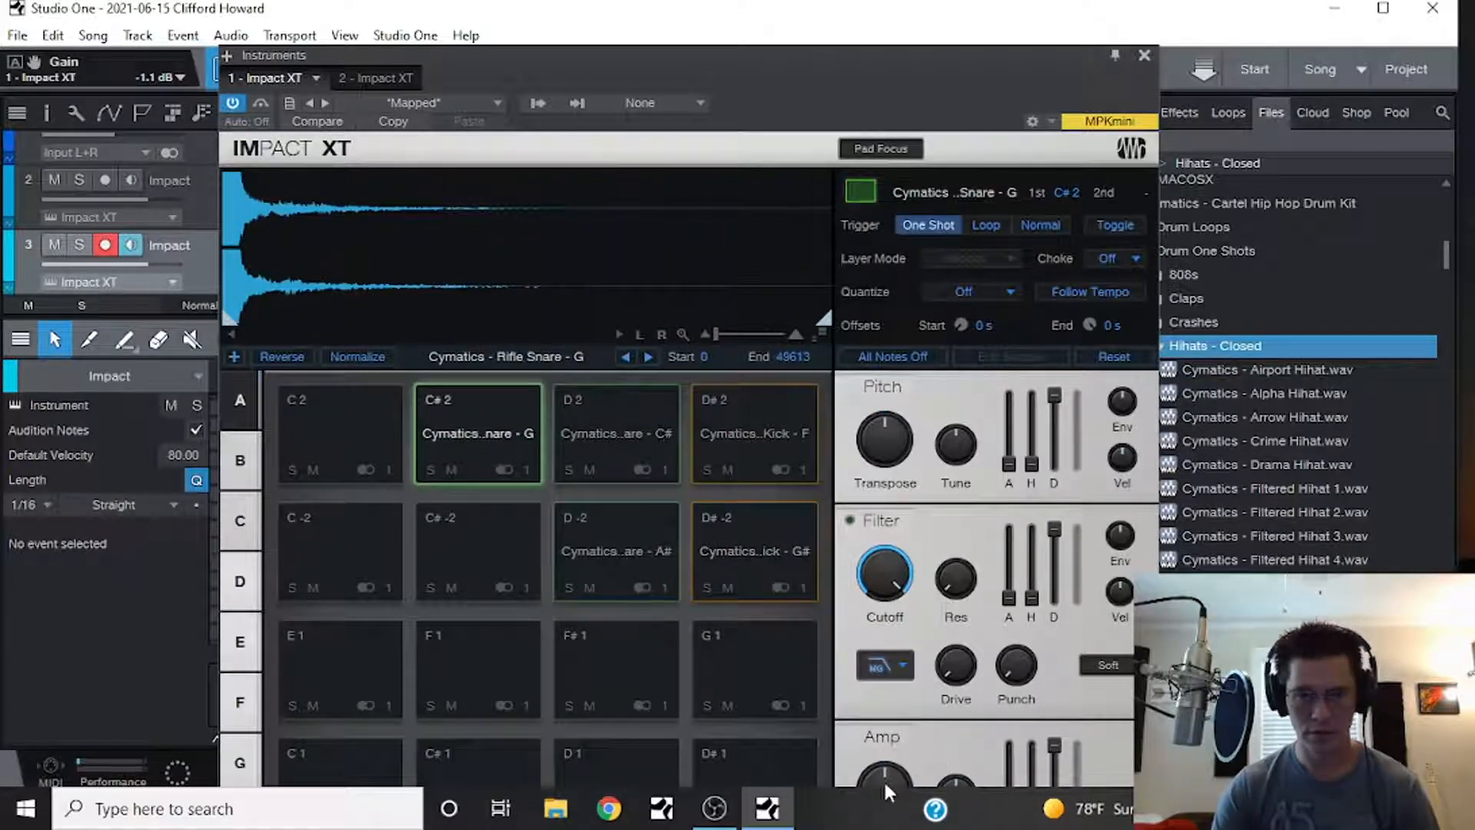
pyautogui.scroll(-1, 882, 772)
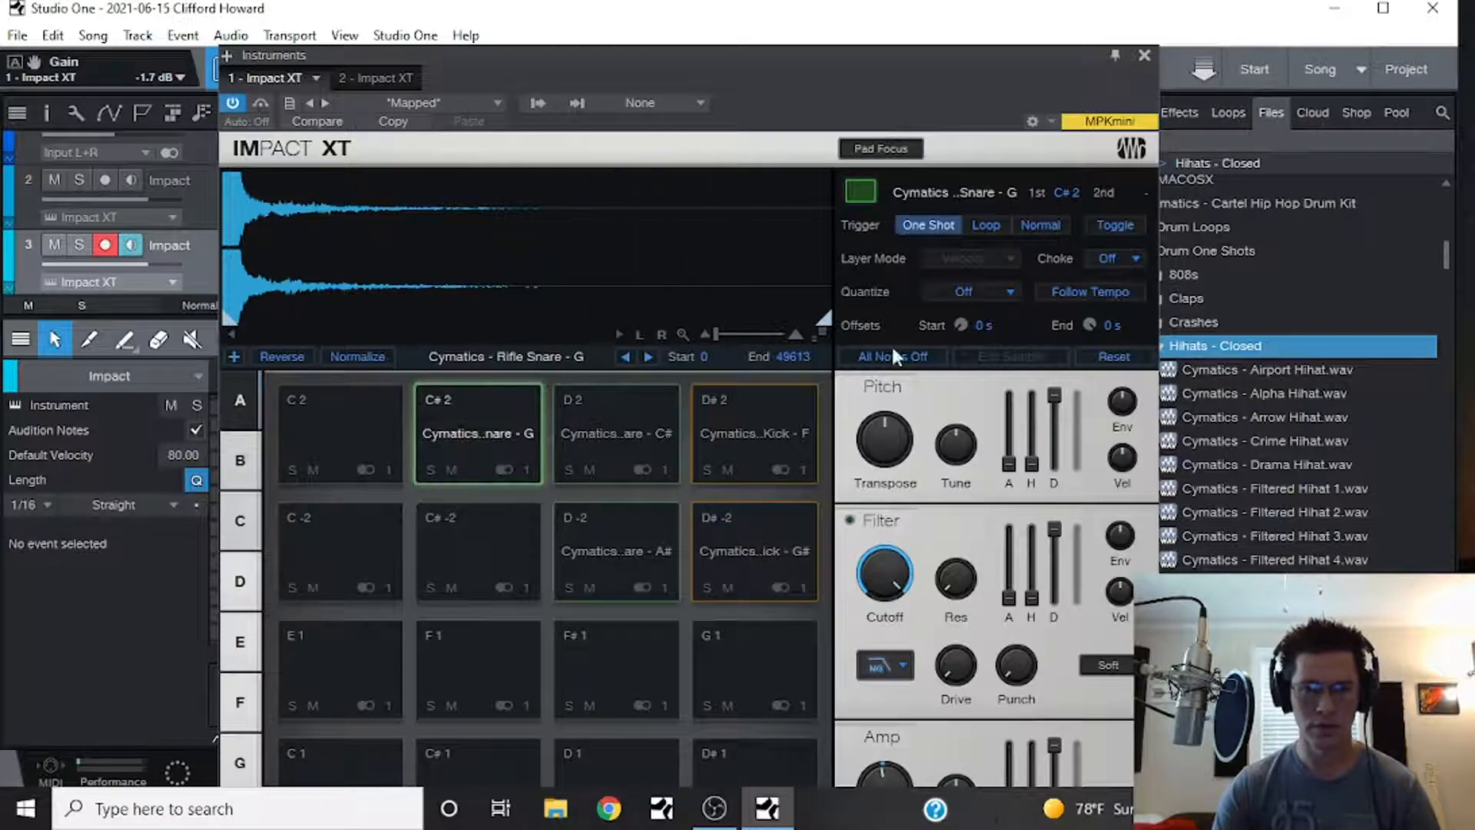
pyautogui.click(1146, 54)
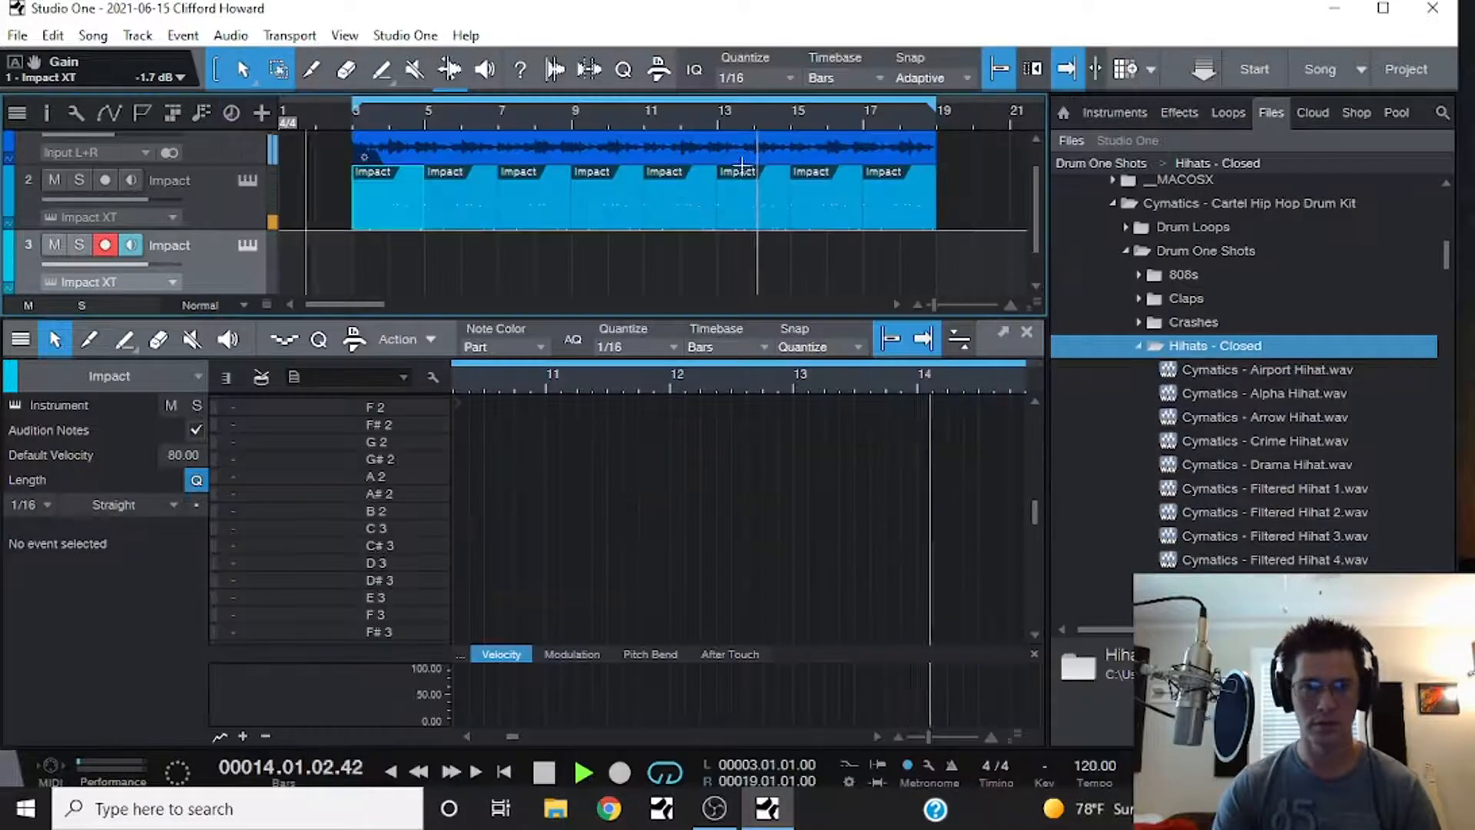
# - Audition the Airport and Alpha closed hi-hats and load Alpha Hihat onto pad C#2 of the second Impact XT
pyautogui.click(1243, 370)
pyautogui.scroll(-2, 1242, 368)
pyautogui.click(1275, 306)
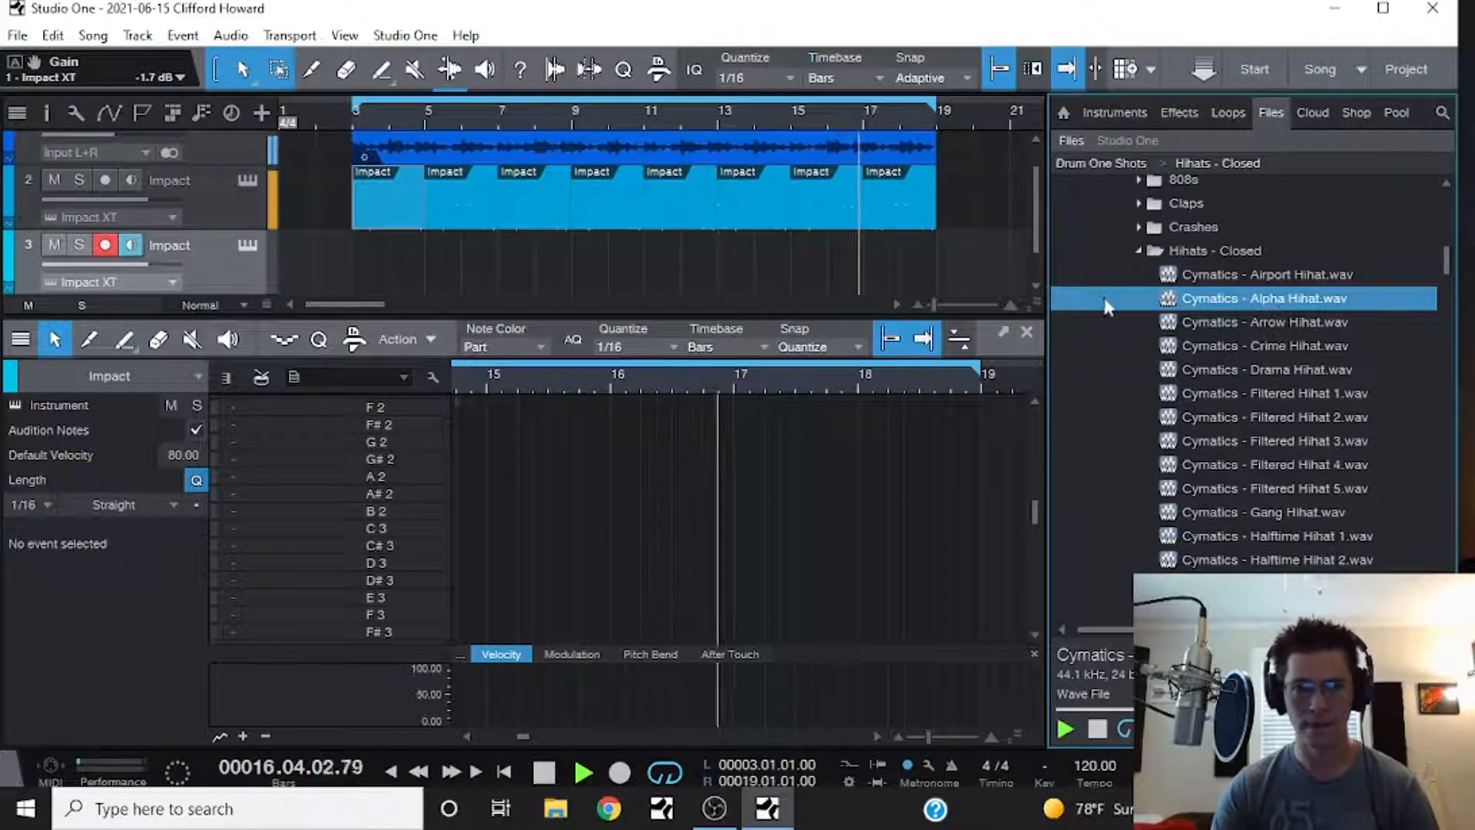
pyautogui.click(247, 245)
pyautogui.moveTo(1245, 300); pyautogui.dragTo(491, 624)
# - Audition the closed hi-hats from Arrow onward and load Metallic Hihat onto pad C#-2 of the second Impact XT
pyautogui.click(1264, 322)
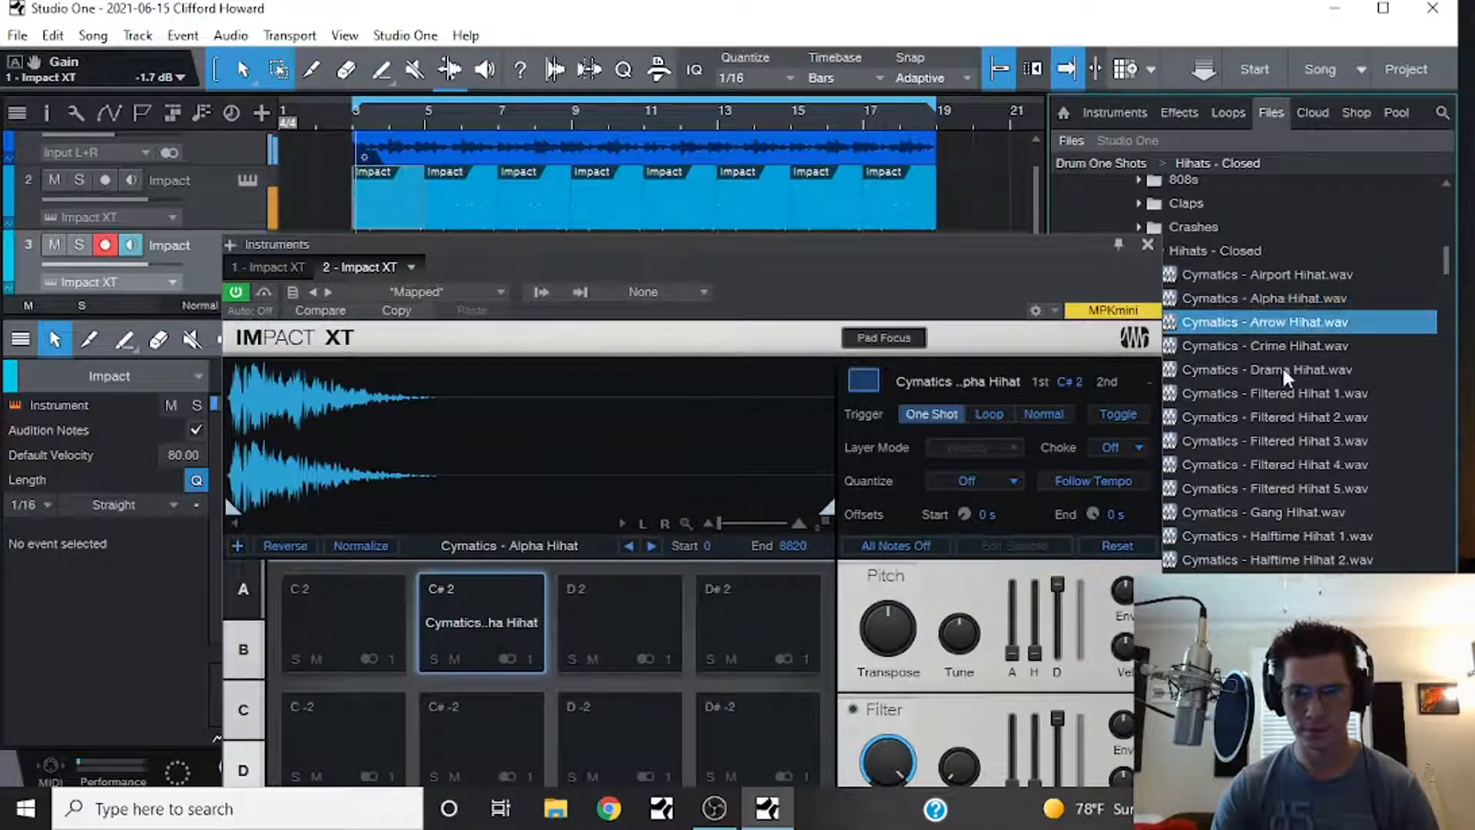
pyautogui.click(1280, 342)
pyautogui.click(1279, 372)
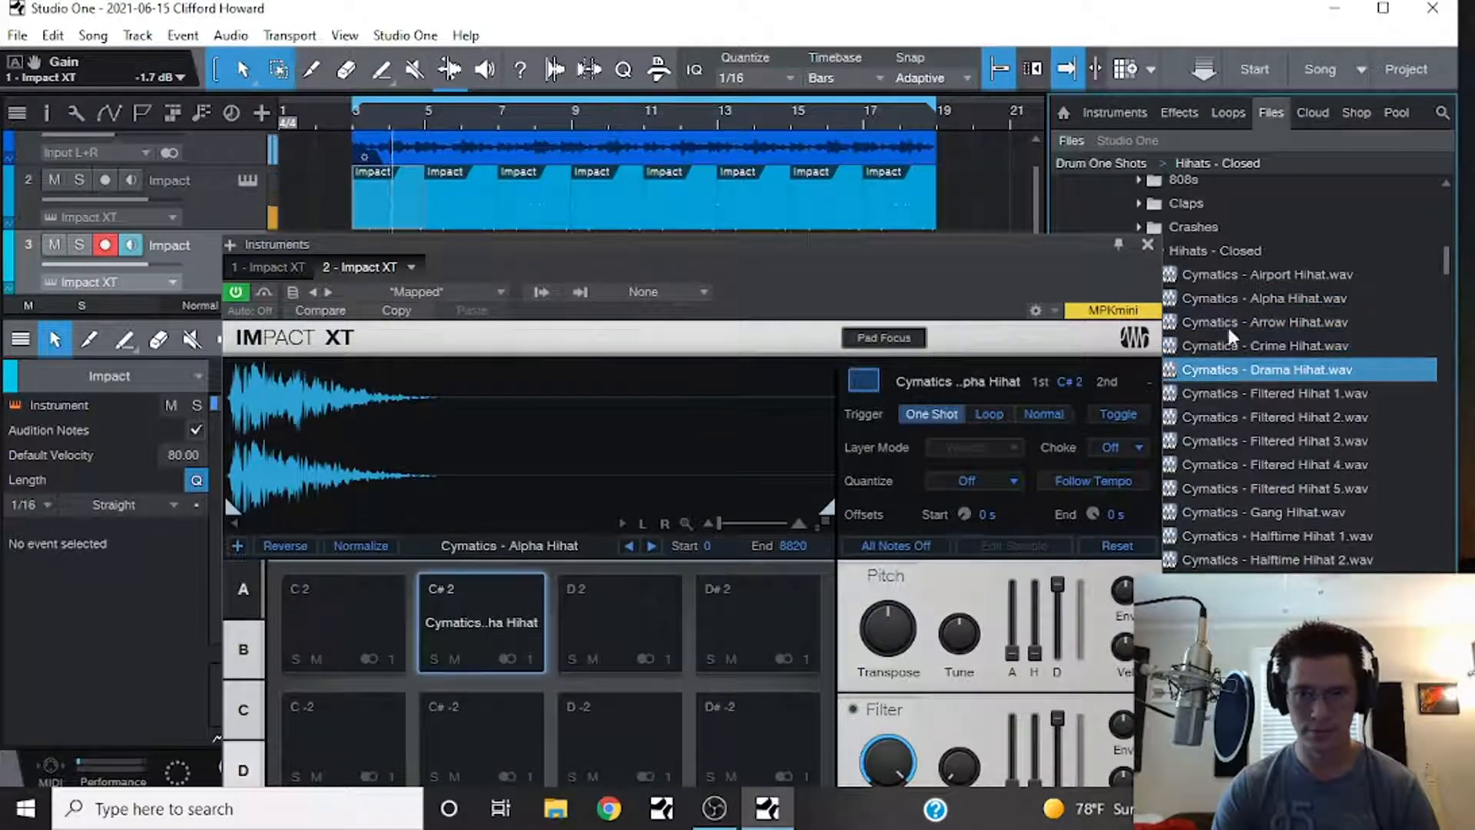
pyautogui.moveTo(1058, 247); pyautogui.dragTo(884, 178)
pyautogui.click(1308, 391)
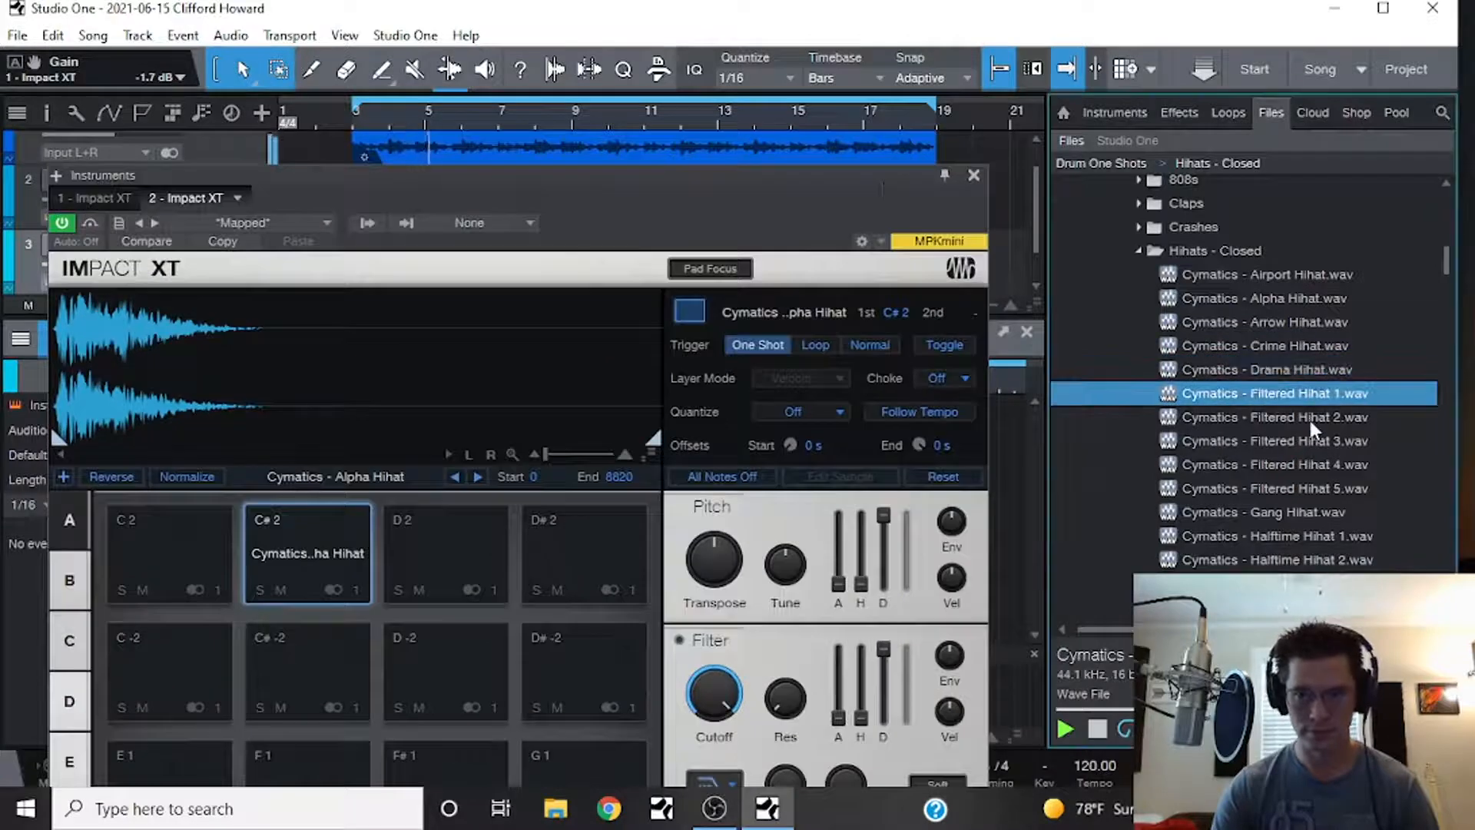
pyautogui.click(1308, 418)
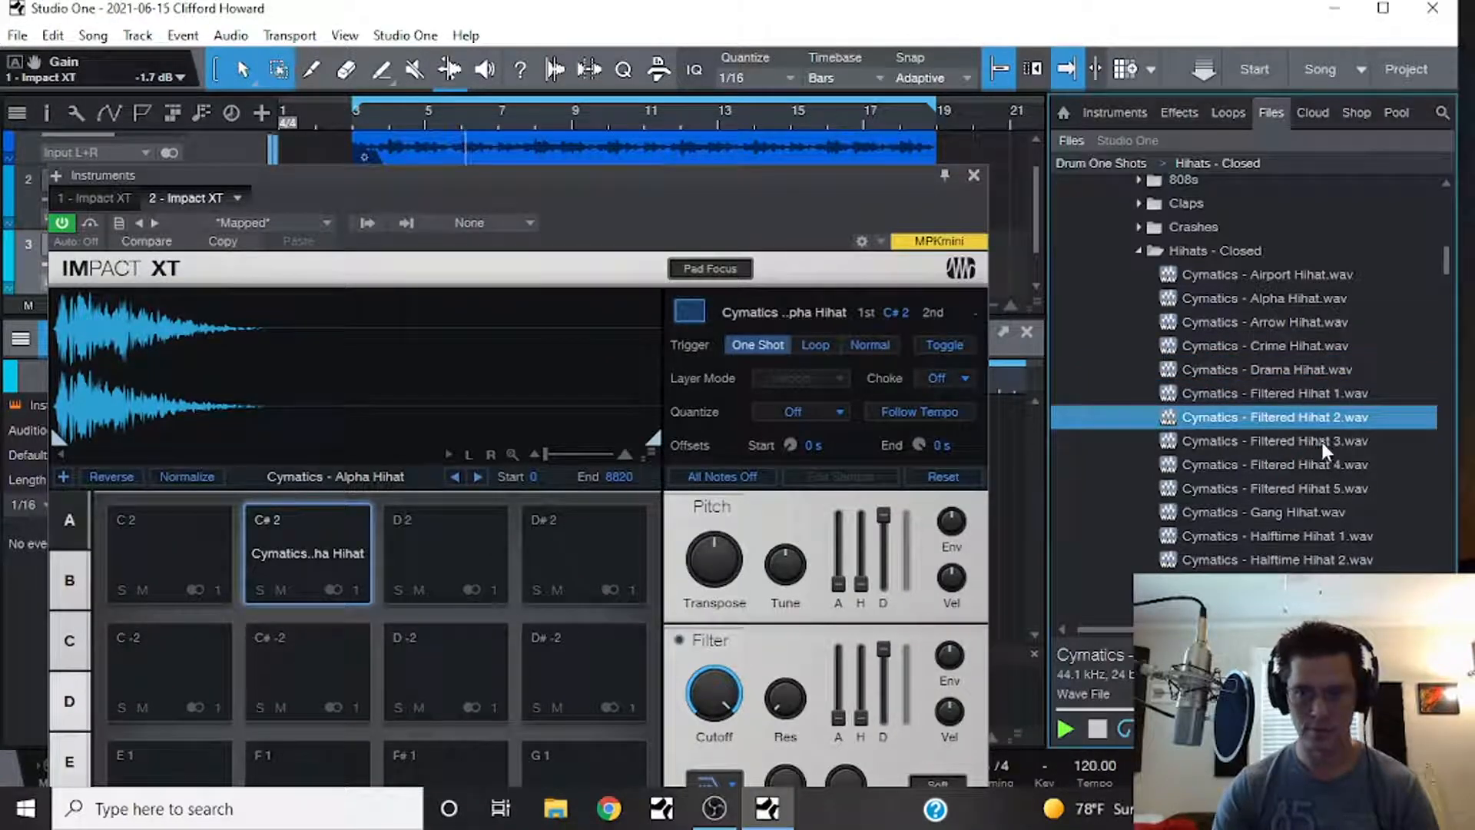
pyautogui.click(1322, 441)
pyautogui.scroll(-2, 1315, 414)
pyautogui.press('Down')
pyautogui.press('Down')
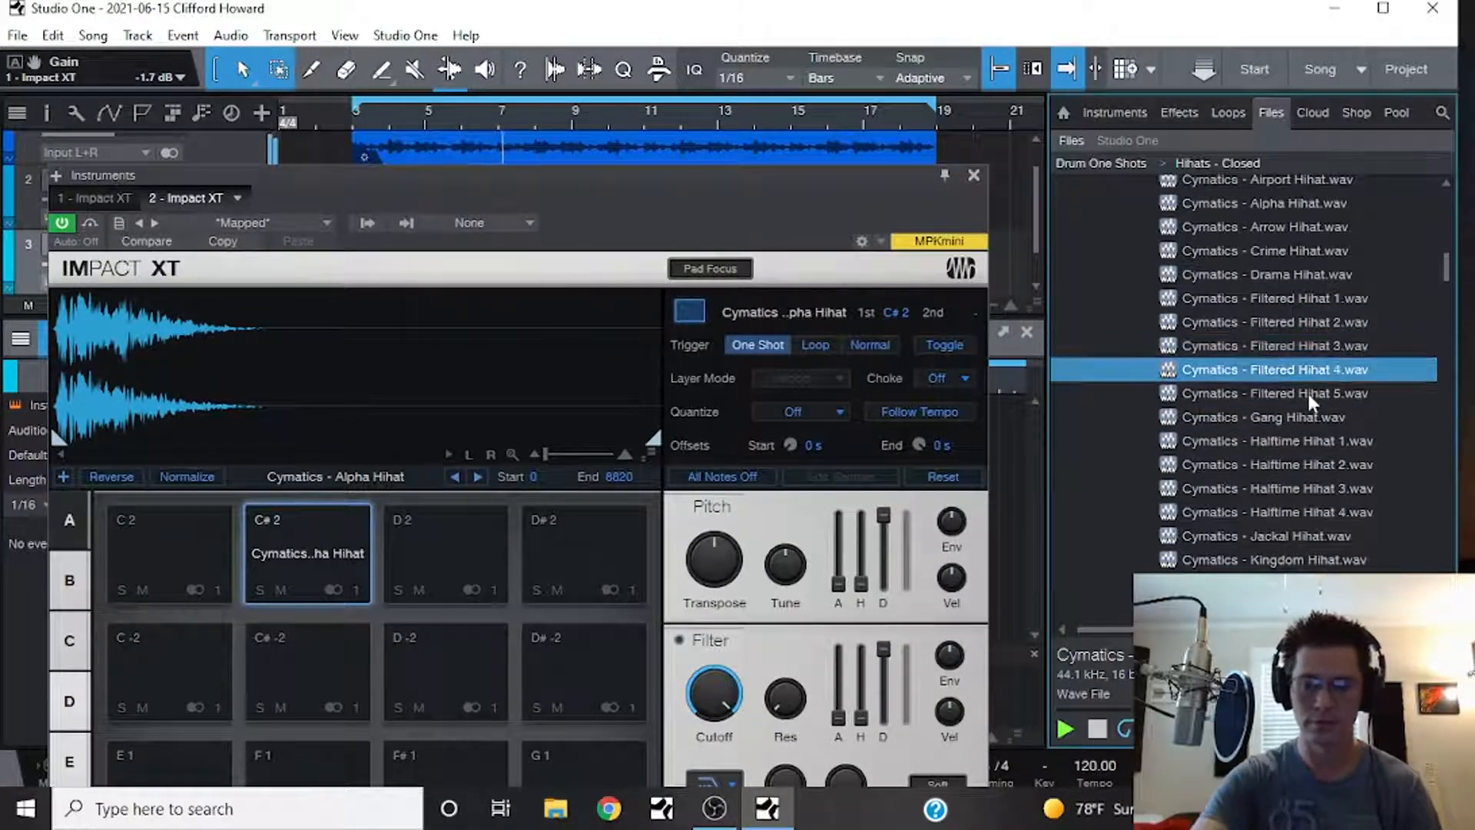
pyautogui.press('Down')
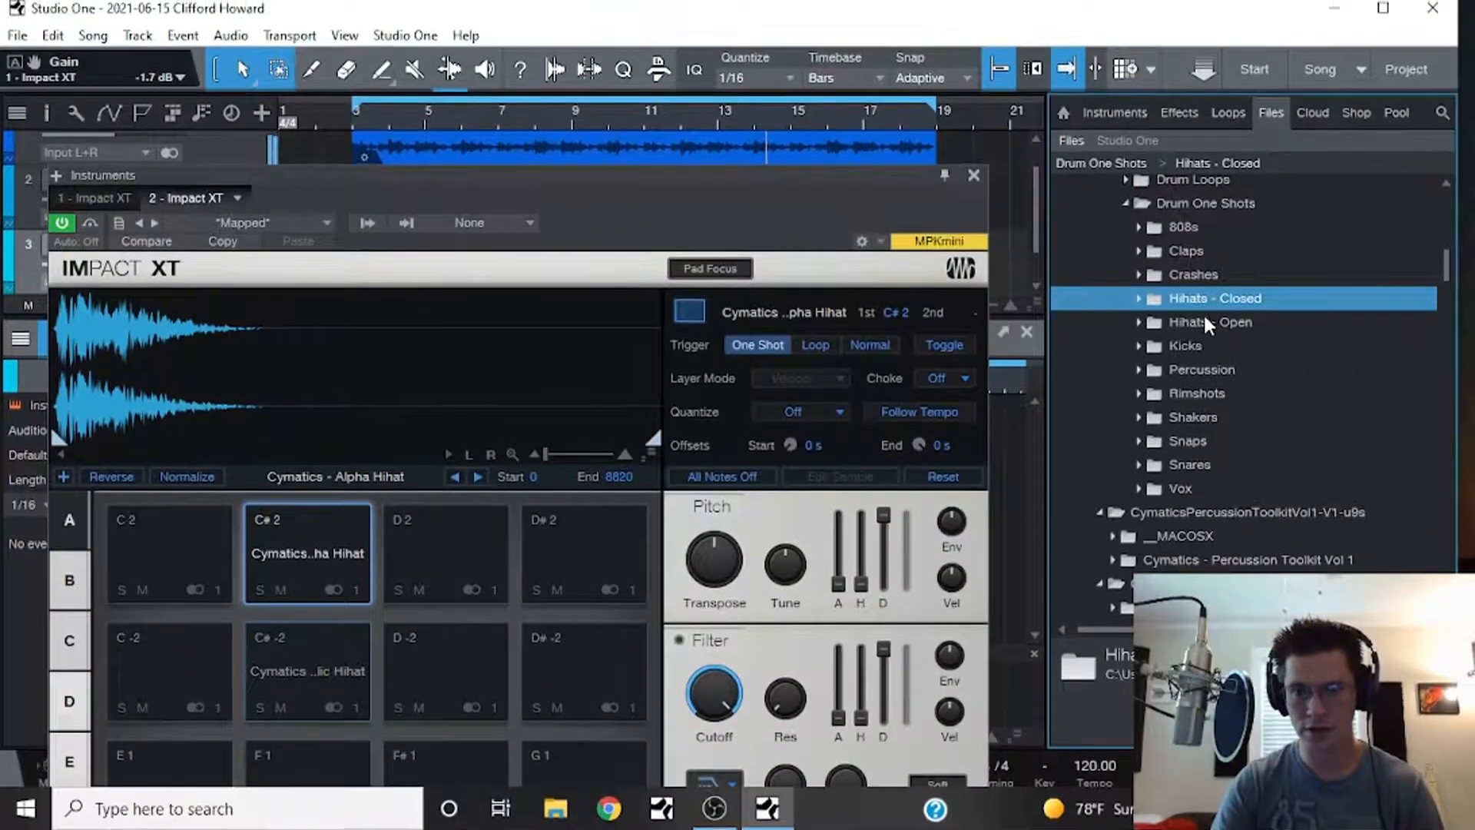
# - Open the Hihats - Open folder, audition its first samples, and load Chunk Open Hihat onto pad C2
pyautogui.click(1204, 321)
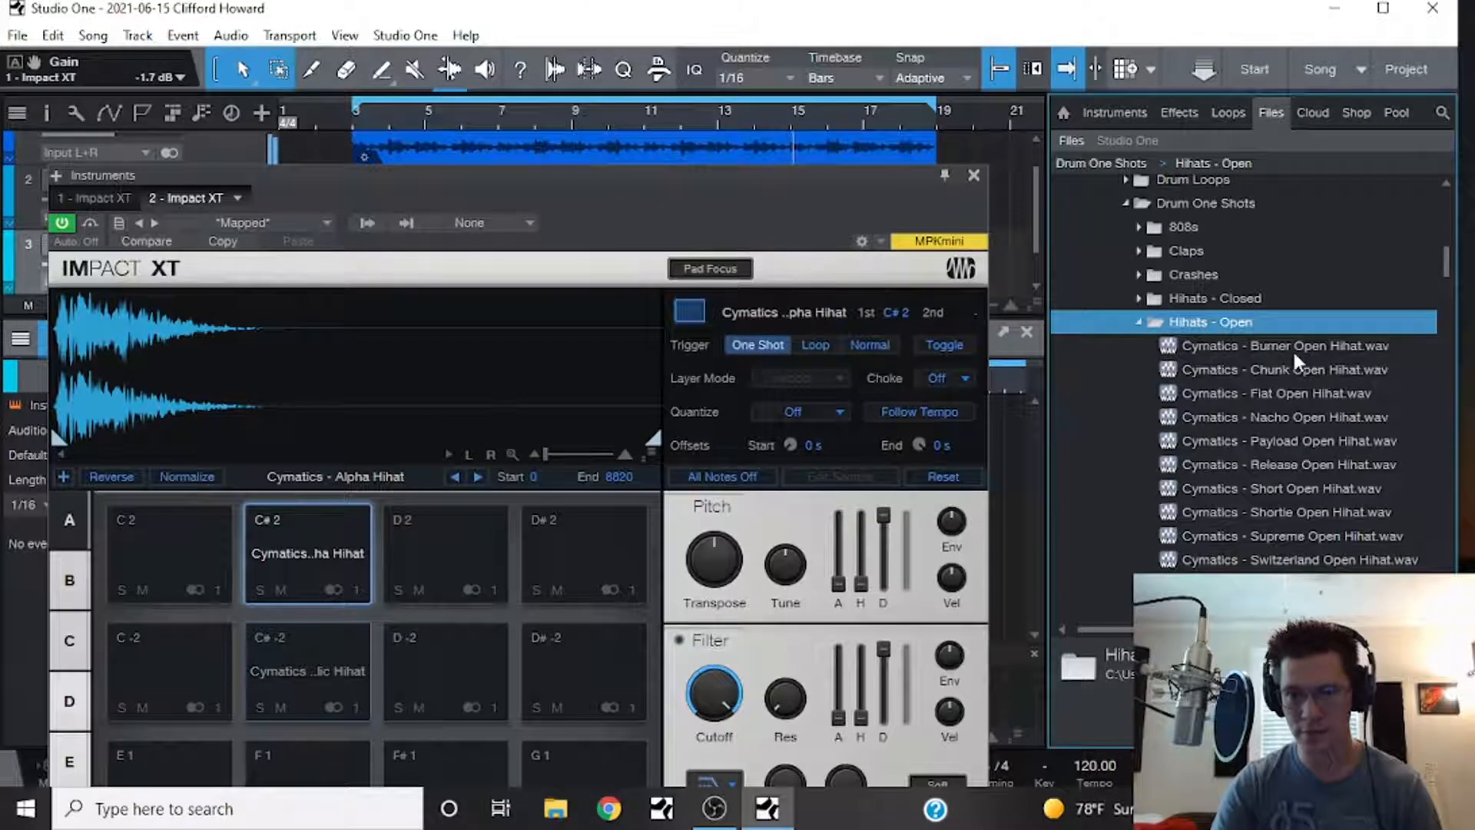
pyautogui.press('Down')
pyautogui.press('Down')
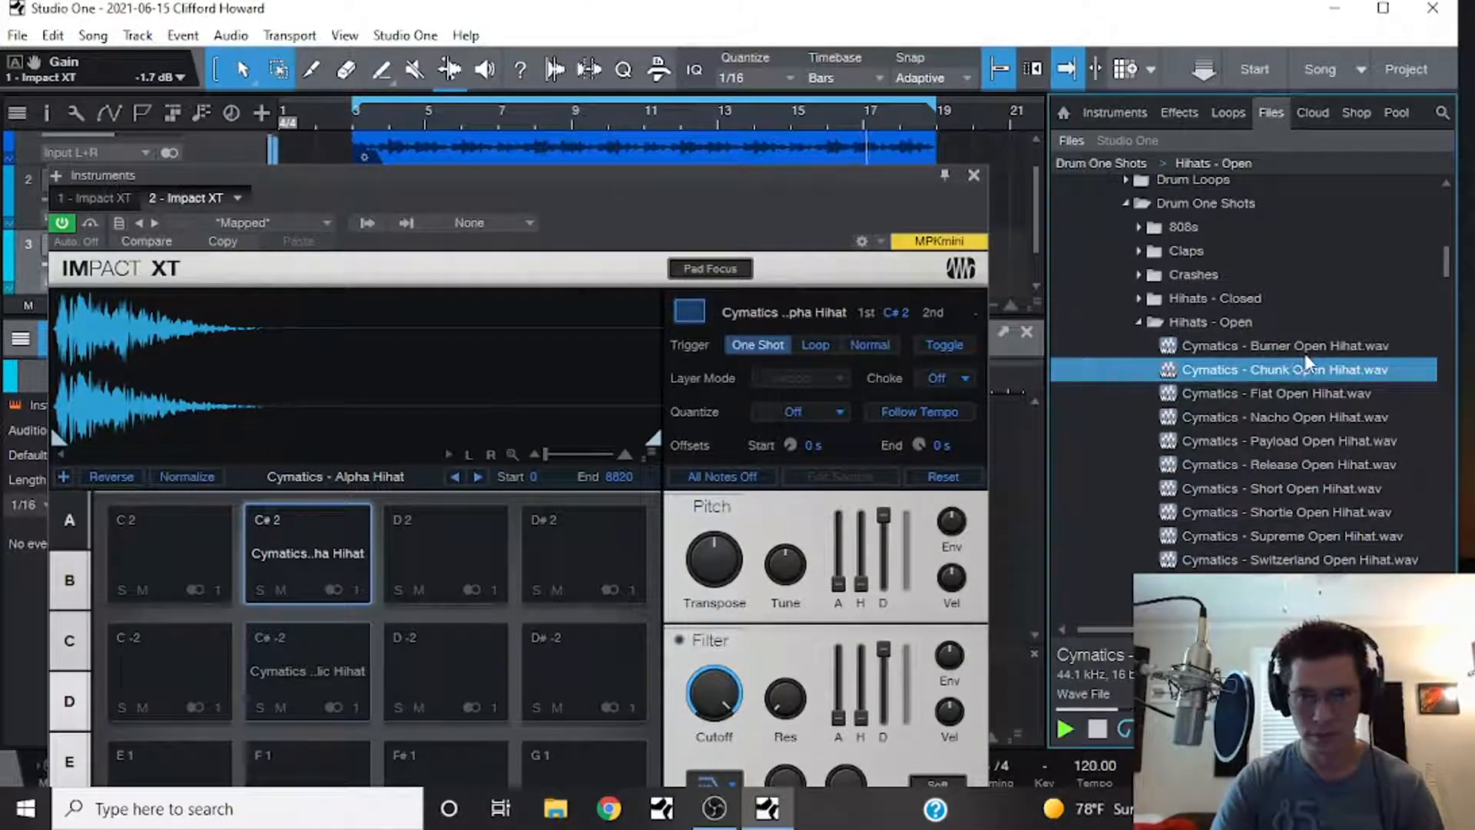
pyautogui.moveTo(1308, 373); pyautogui.dragTo(184, 553)
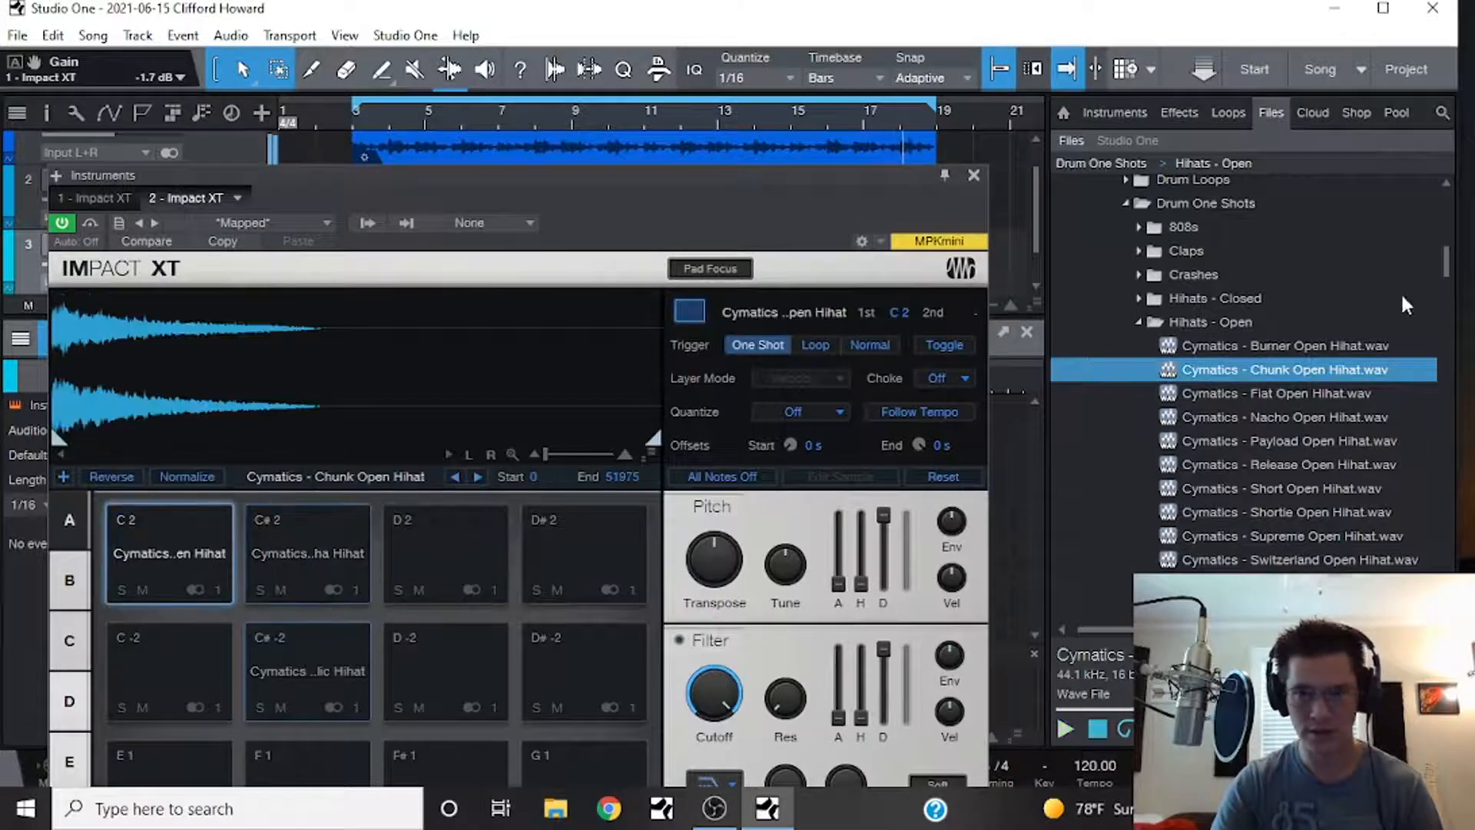
# - Audition the open hi-hats from Fiat onward and load Short Open Hihat onto pad C-2
pyautogui.click(1266, 393)
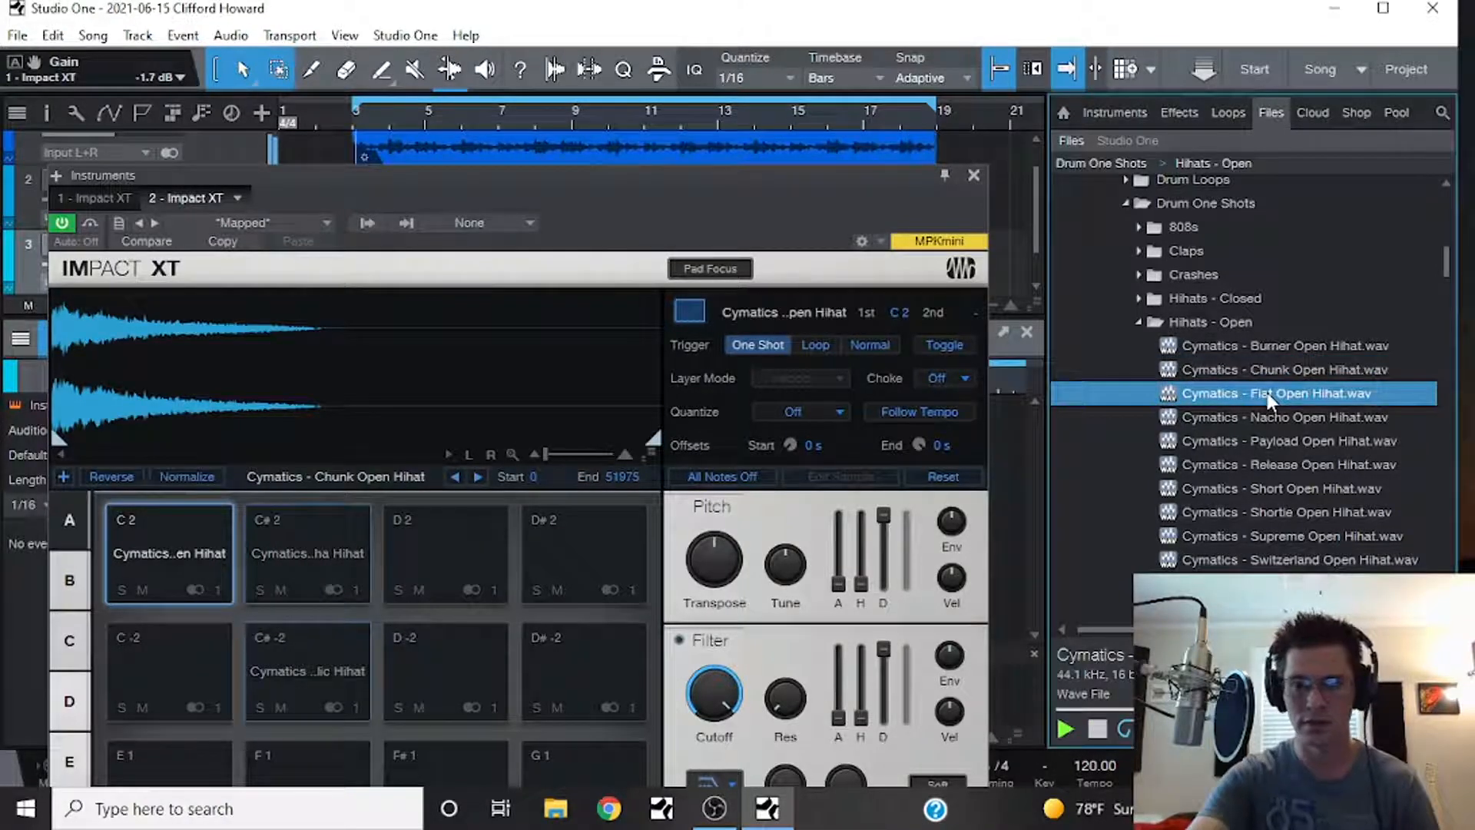
pyautogui.press('Down')
pyautogui.press('Down')
pyautogui.press('Down')
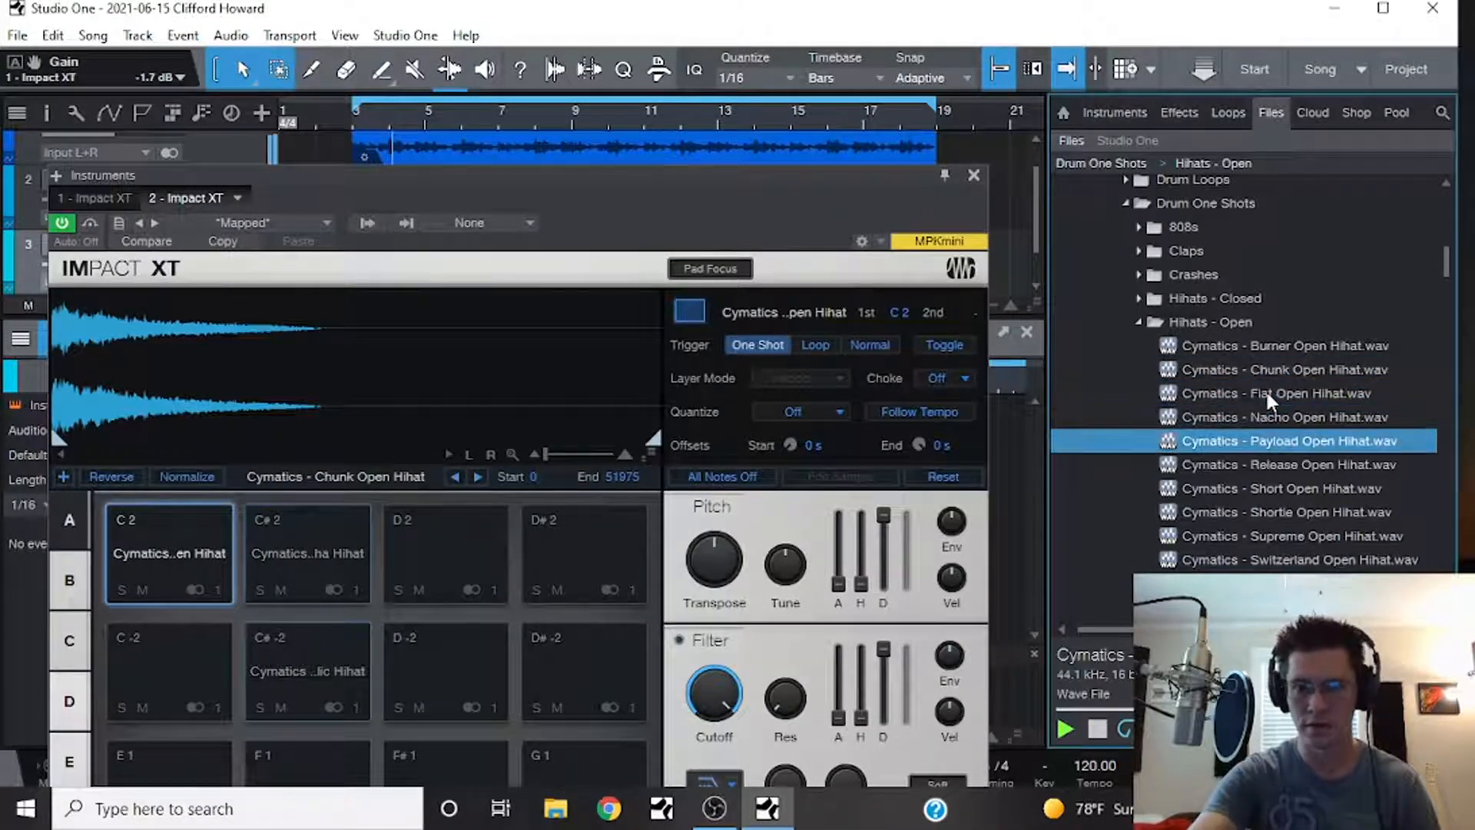
pyautogui.press('Down')
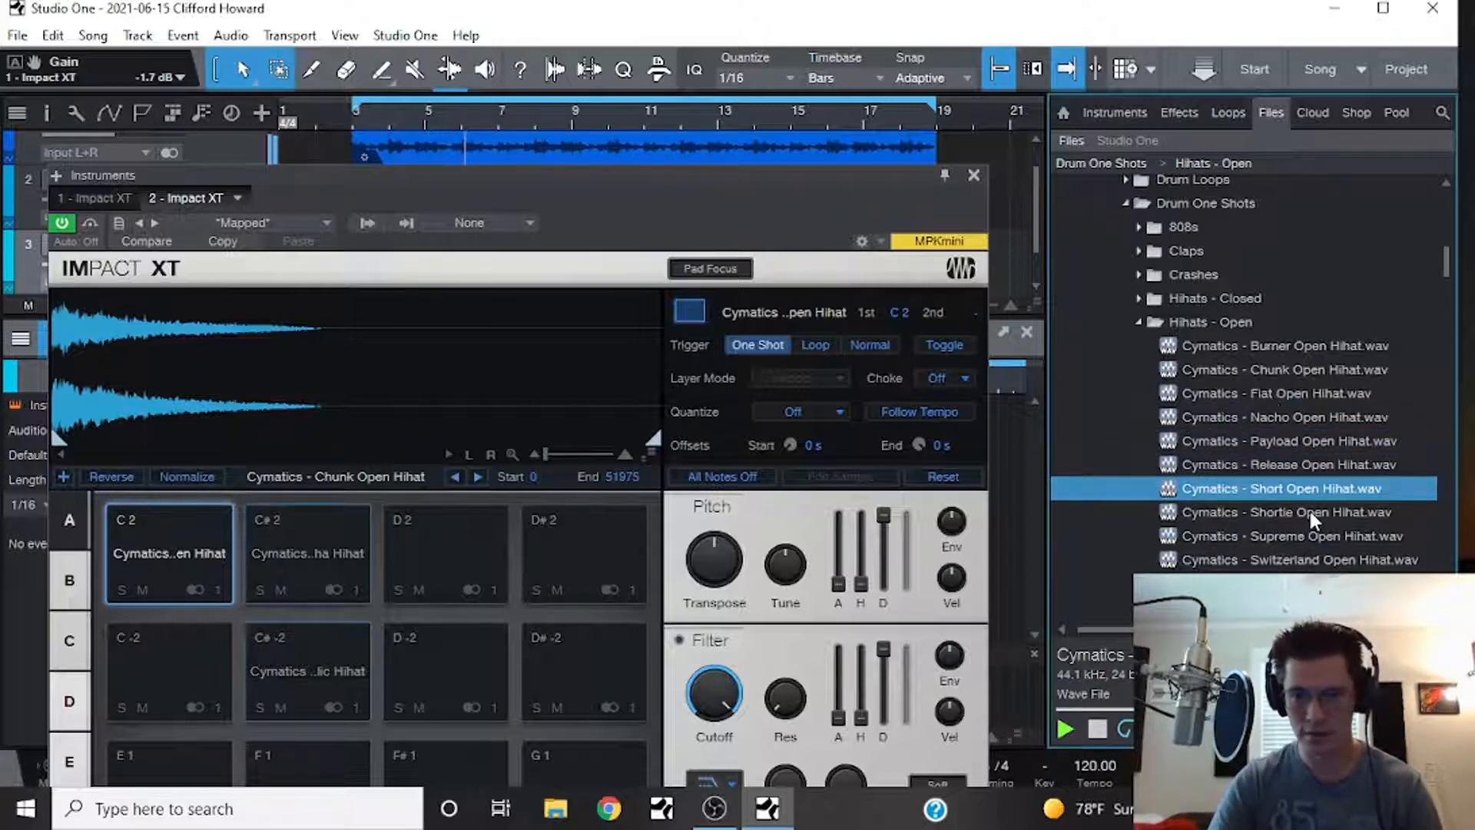
pyautogui.scroll(-2, 1299, 360)
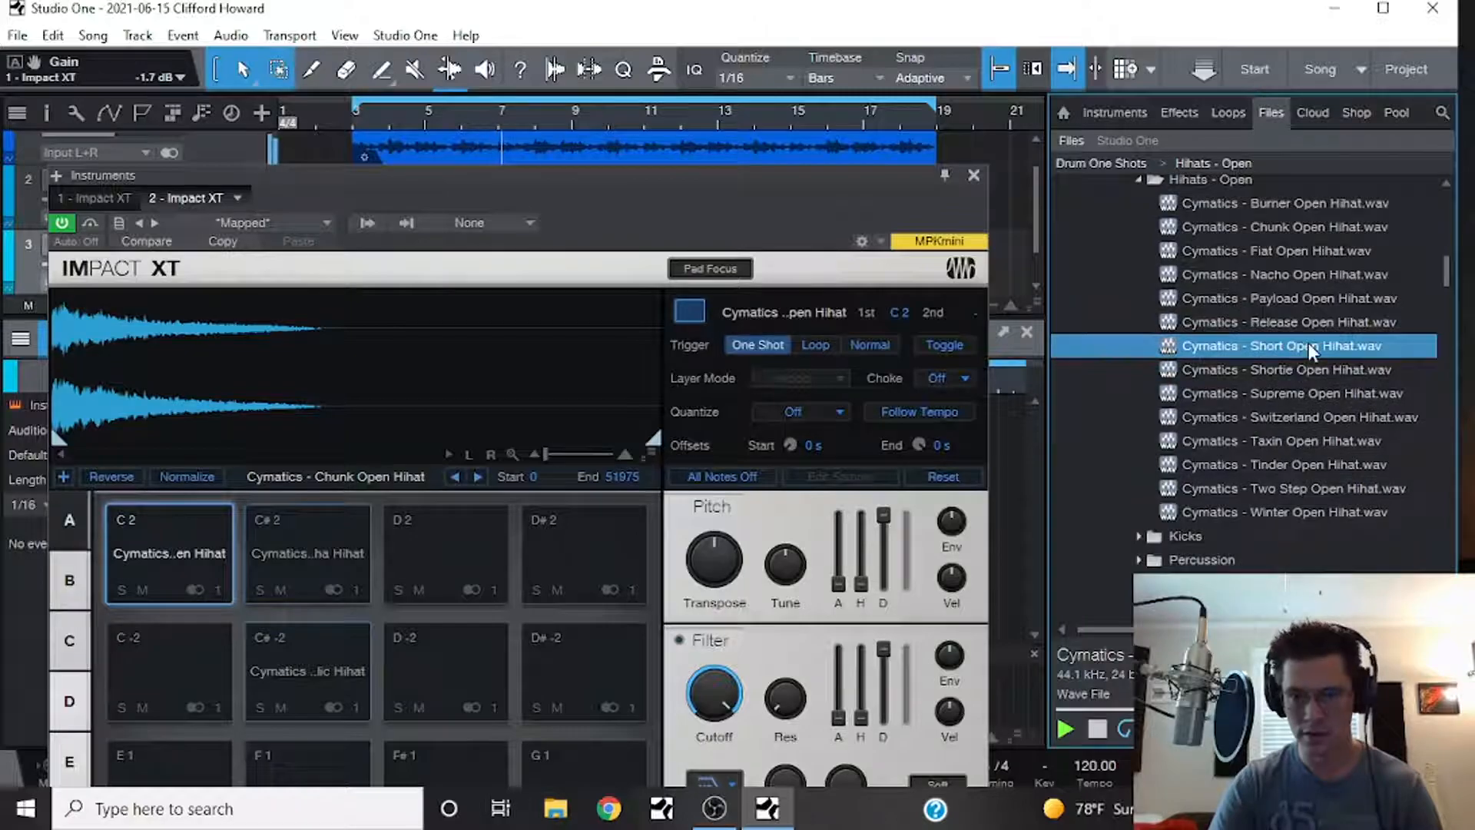
pyautogui.moveTo(1308, 344); pyautogui.dragTo(129, 647)
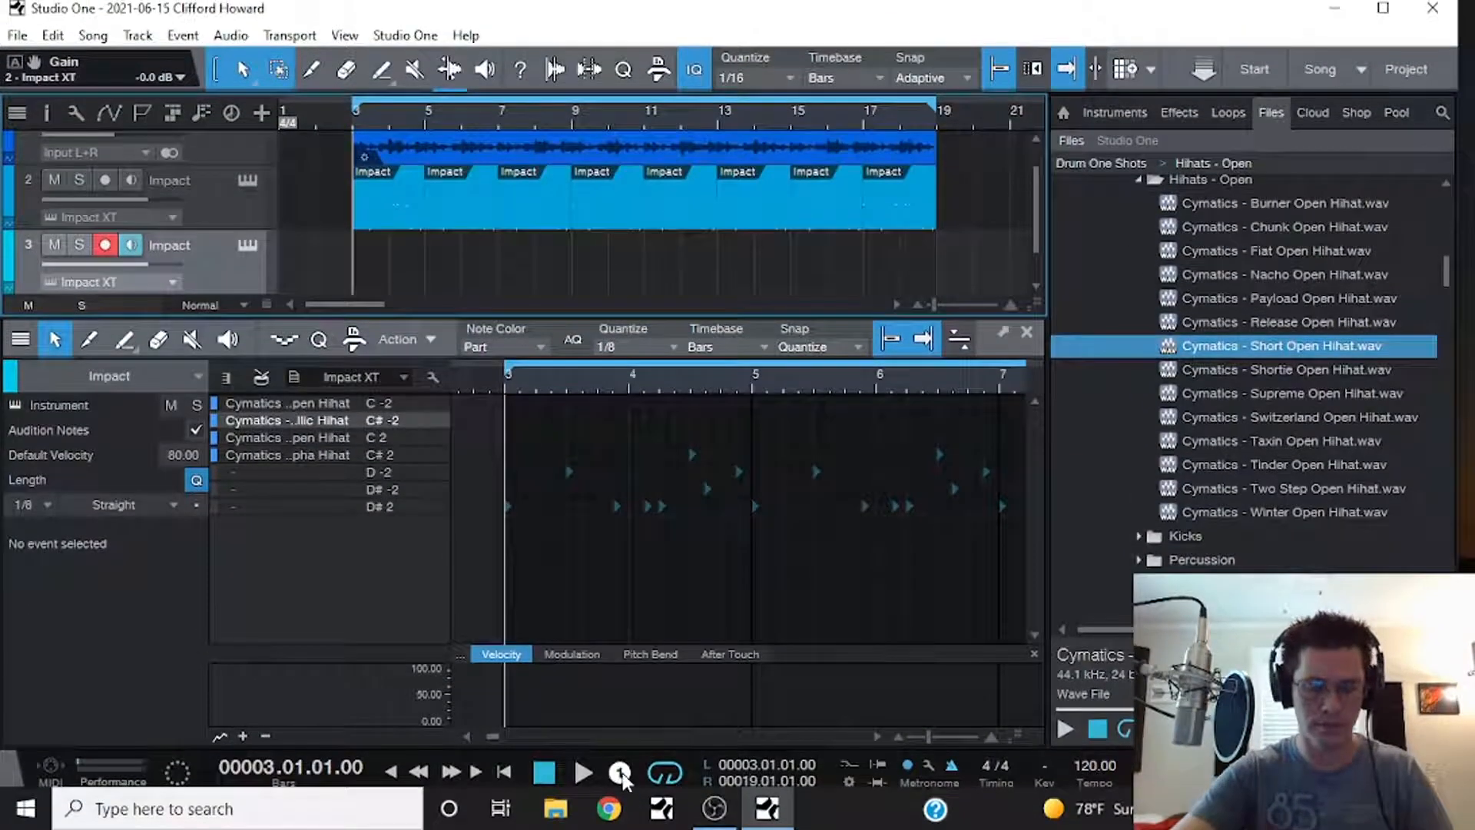
# - Record quarter-note Metallic Hihat hits with Alpha Hihat accents on track 3 from bar 3, and overdub a Short Open Hihat at bar 3
pyautogui.click(620, 772)
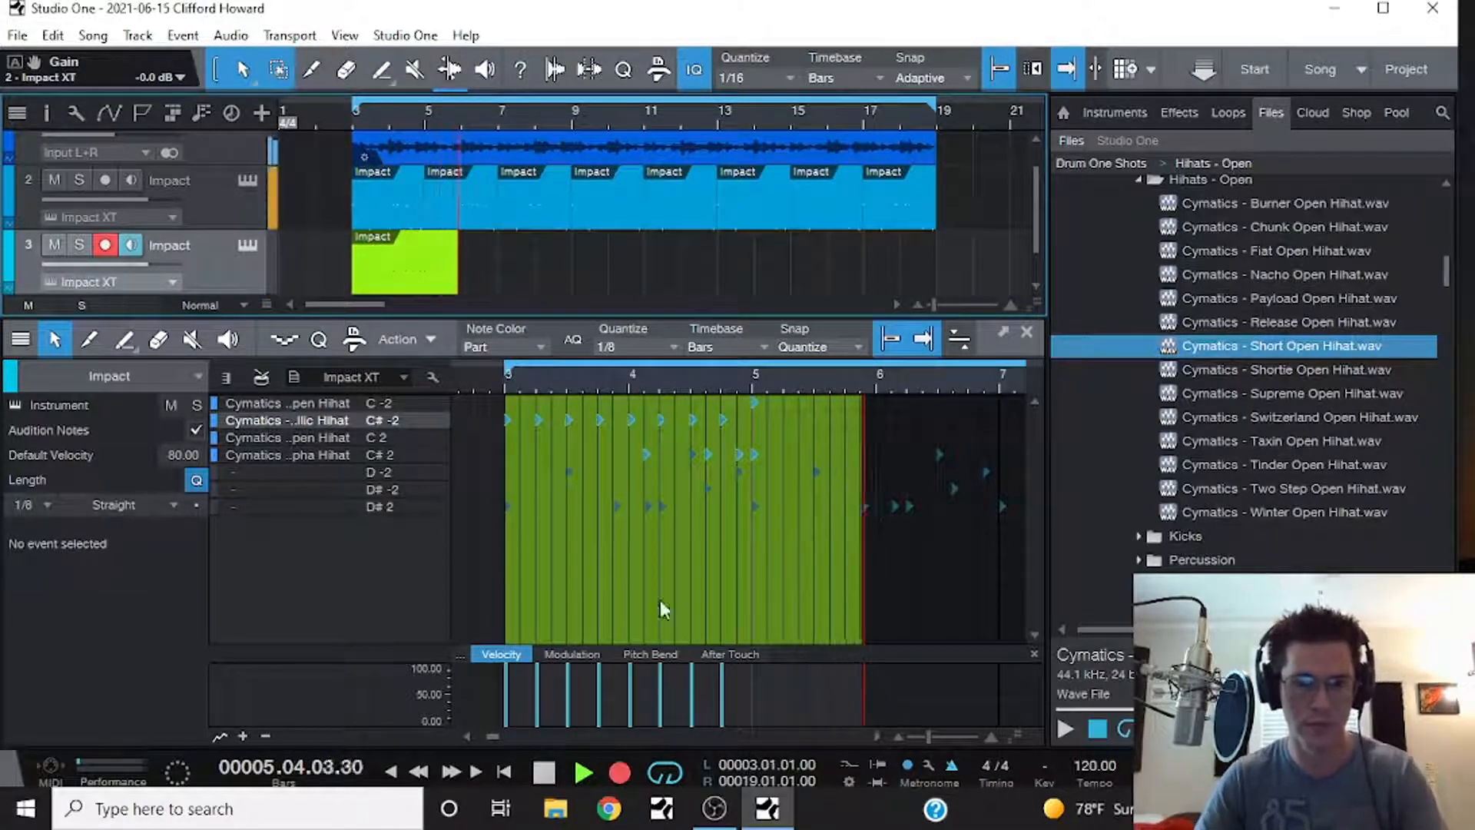
pyautogui.press('space')
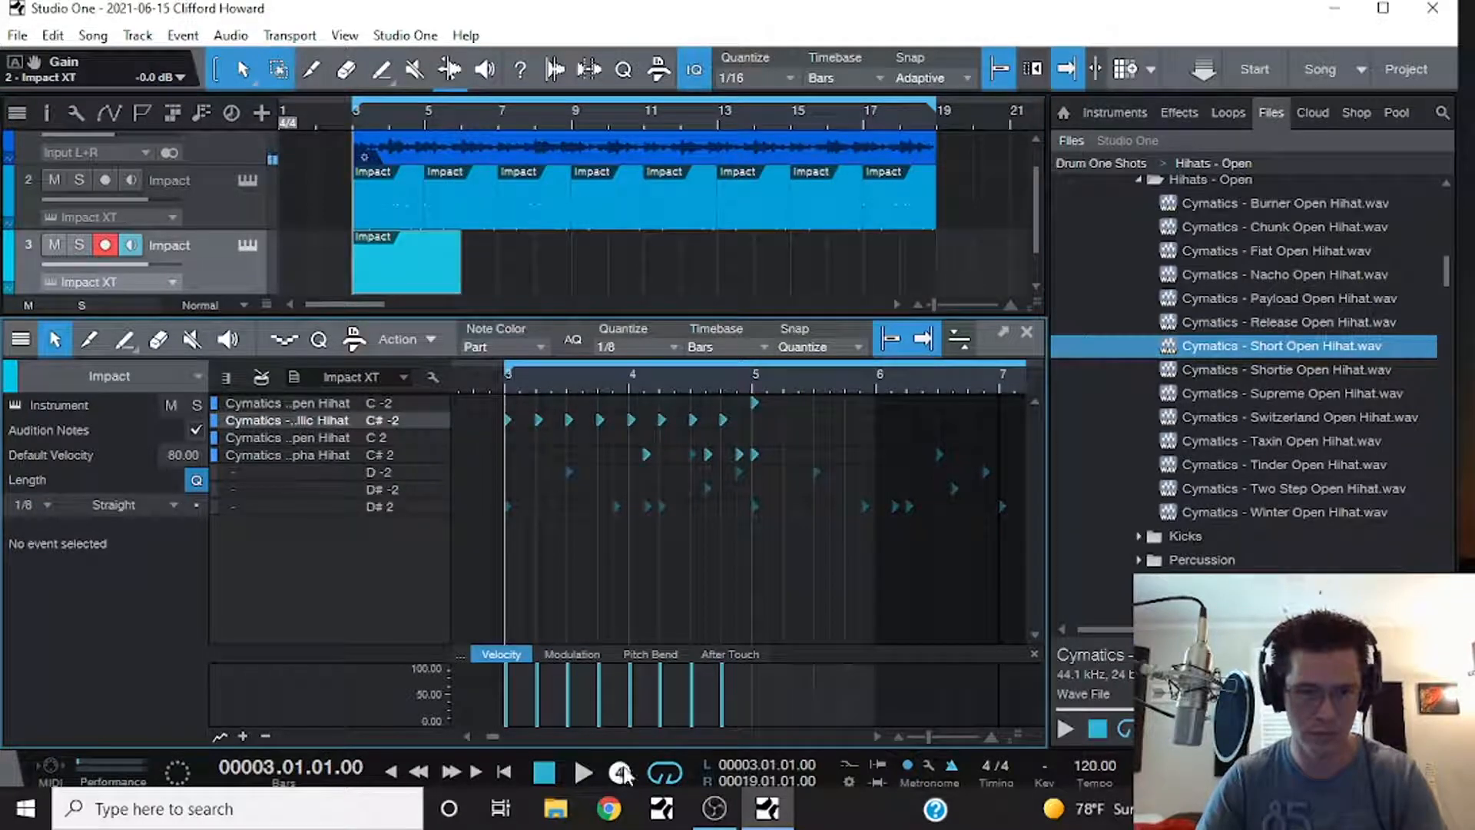
pyautogui.click(624, 772)
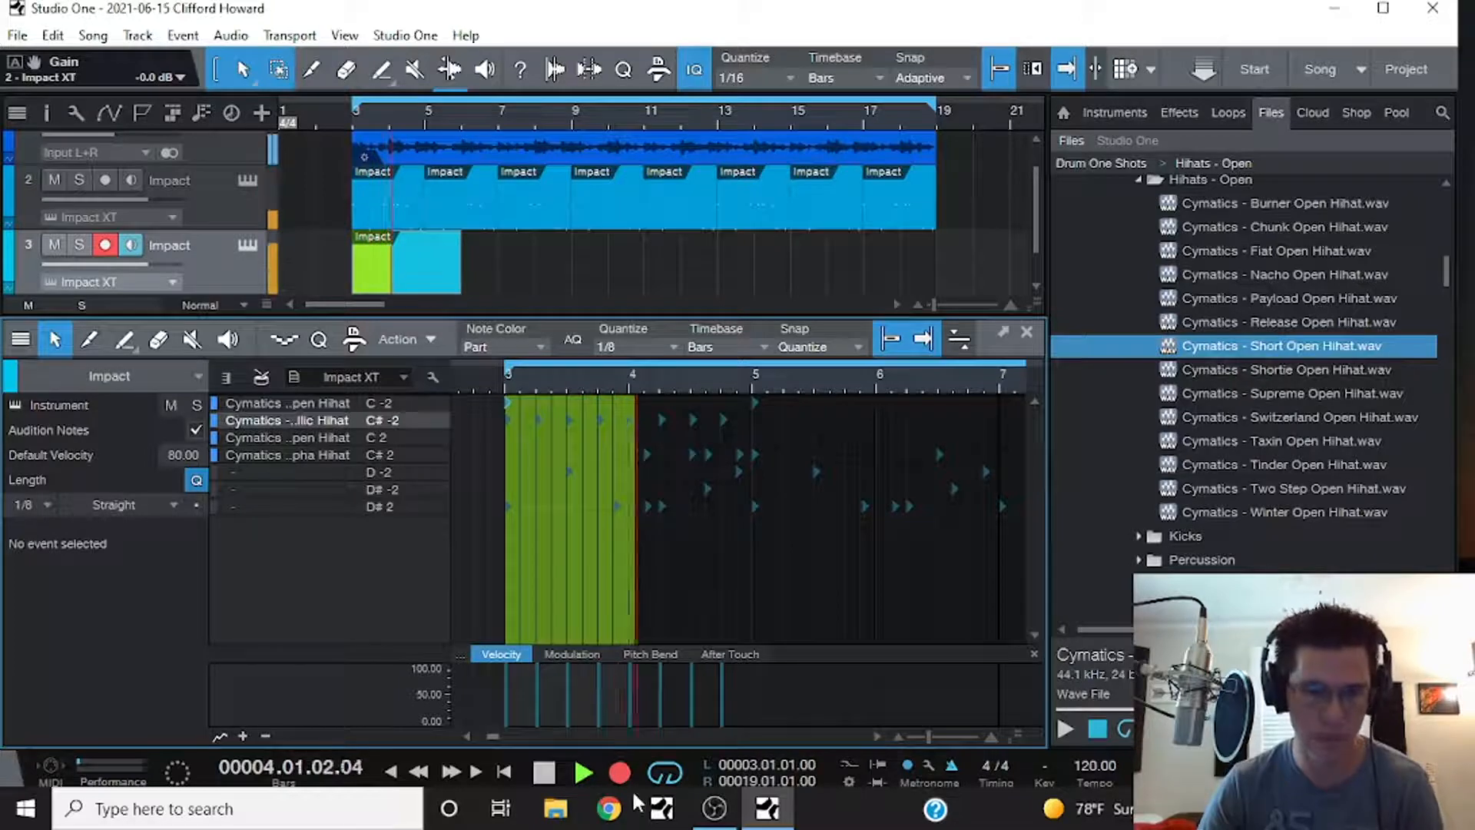
pyautogui.click(623, 773)
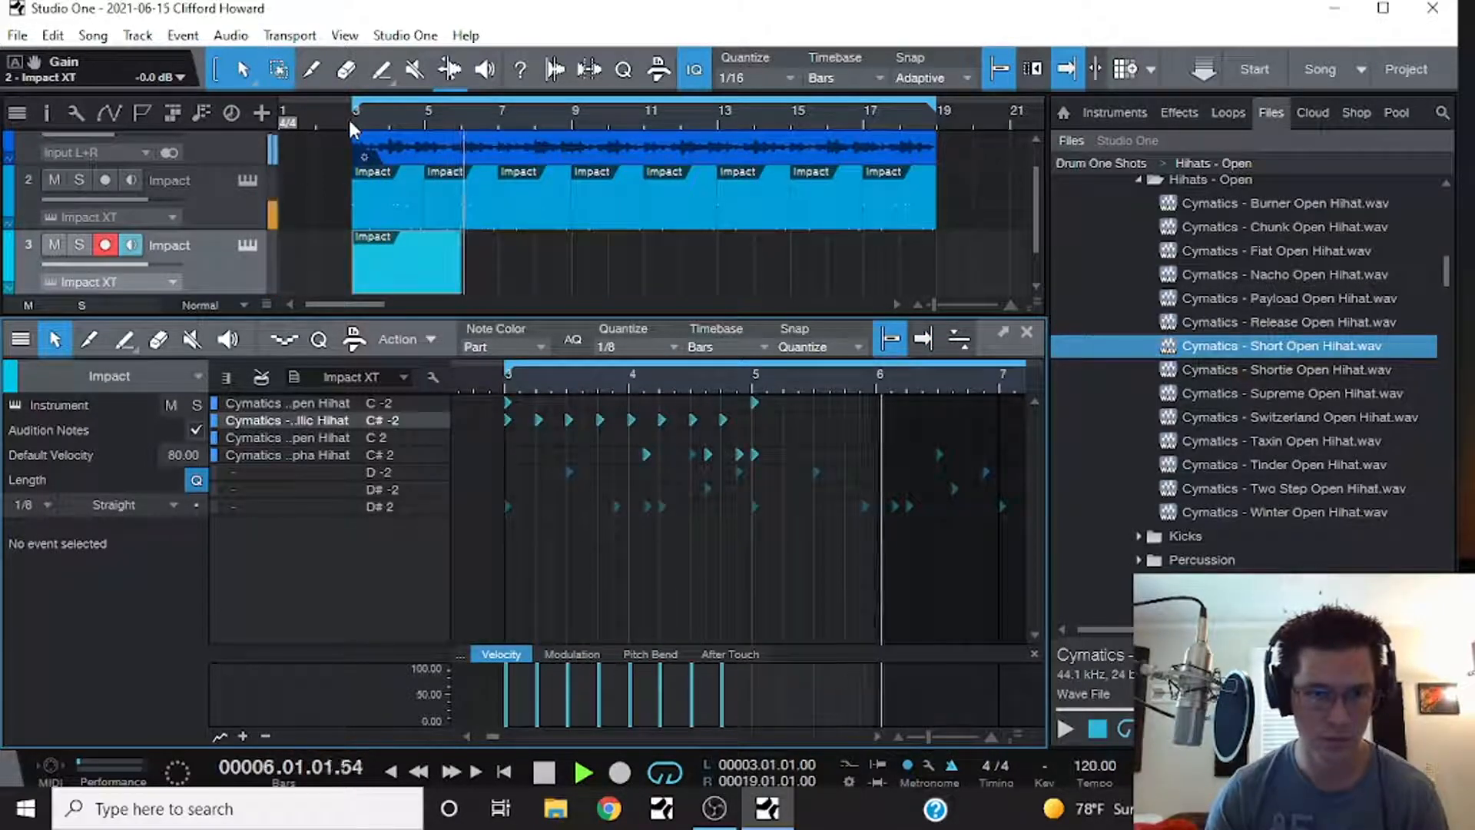
# - Play back the hi-hat take from the start and overdub an extra Alpha Hihat hit just before bar 4
pyautogui.click(326, 113)
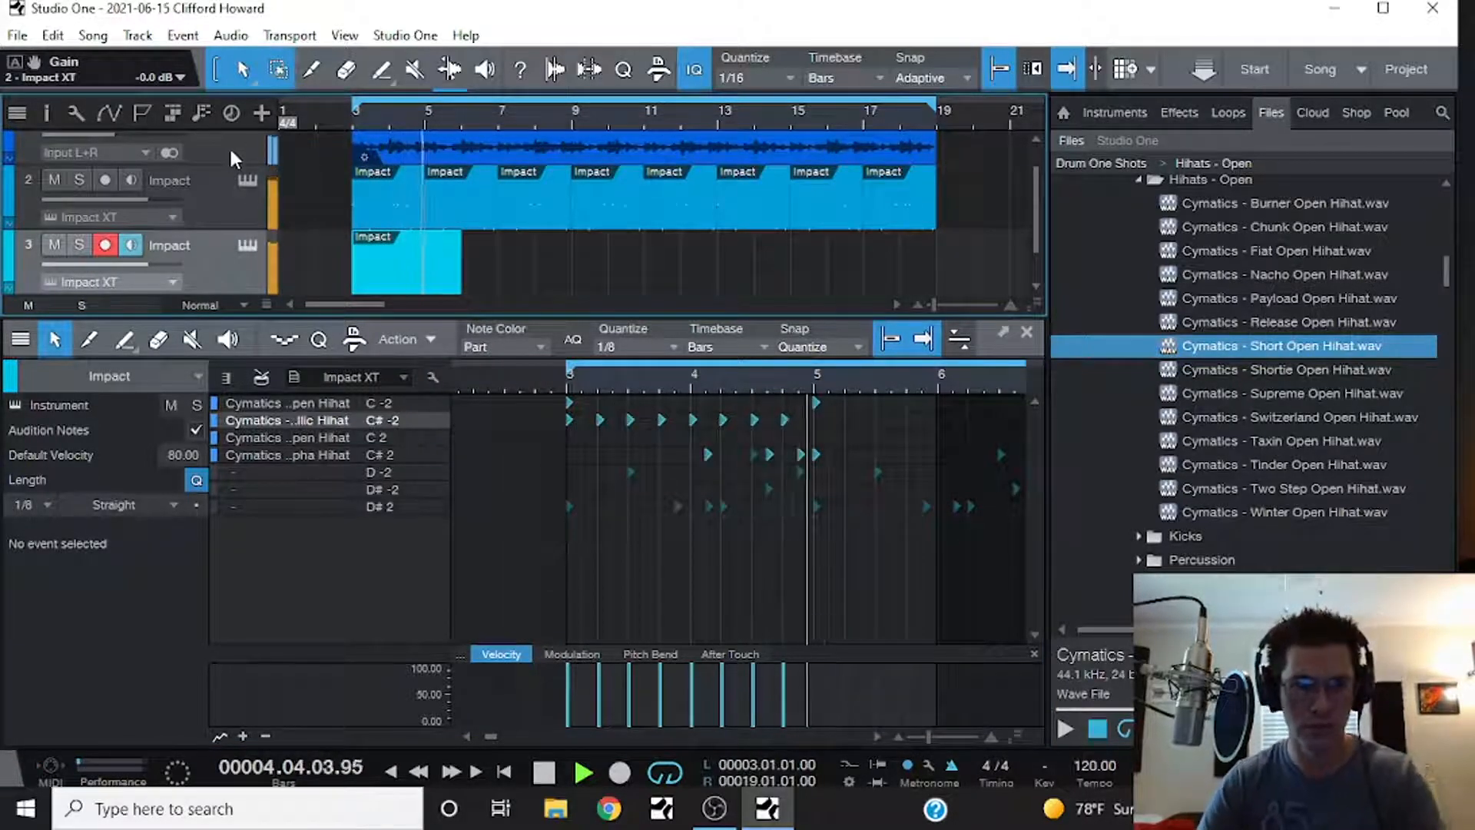
pyautogui.press('space')
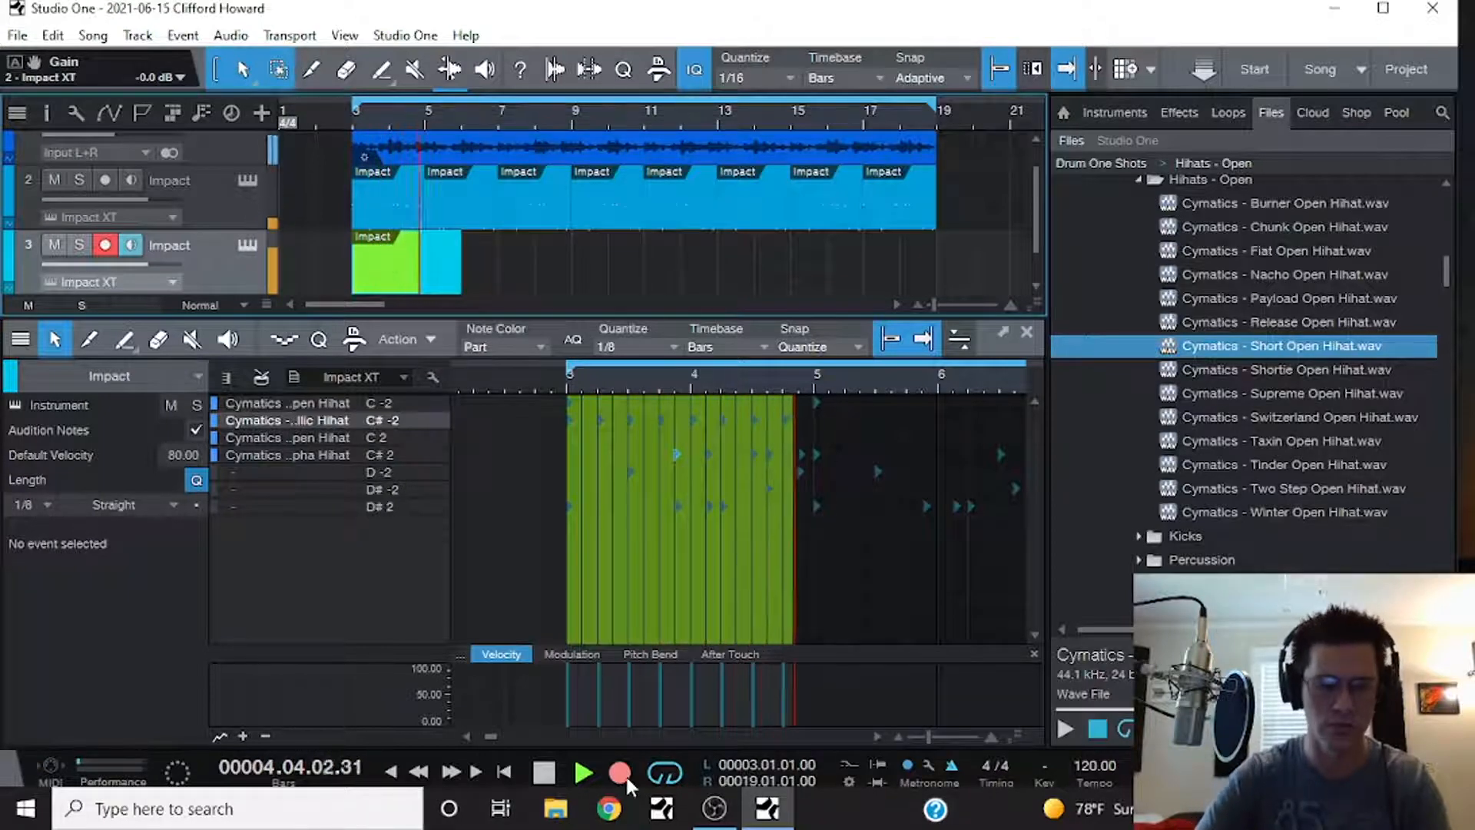
pyautogui.press('space')
pyautogui.click(354, 112)
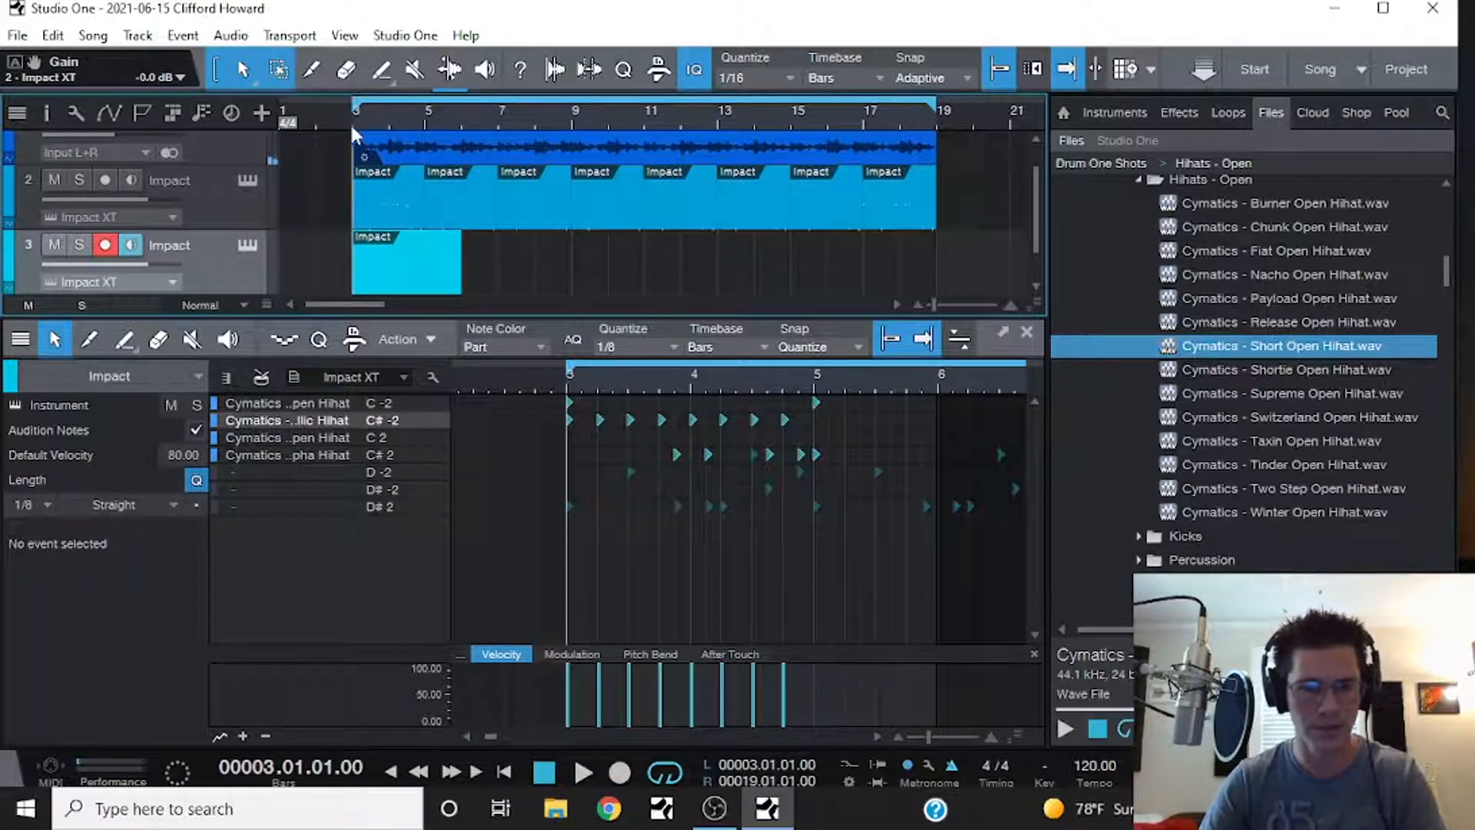
pyautogui.click(616, 782)
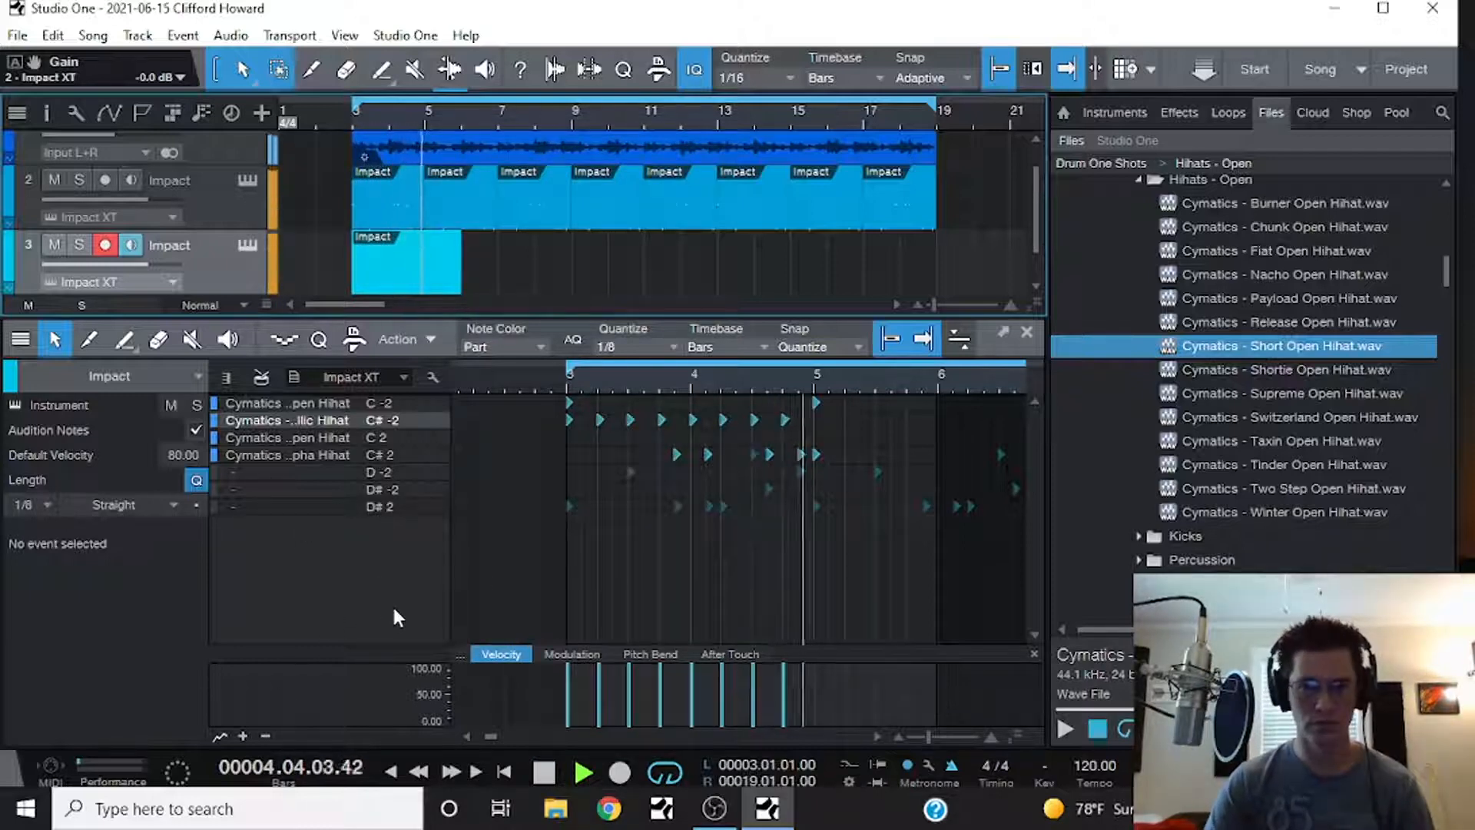
pyautogui.click(561, 372)
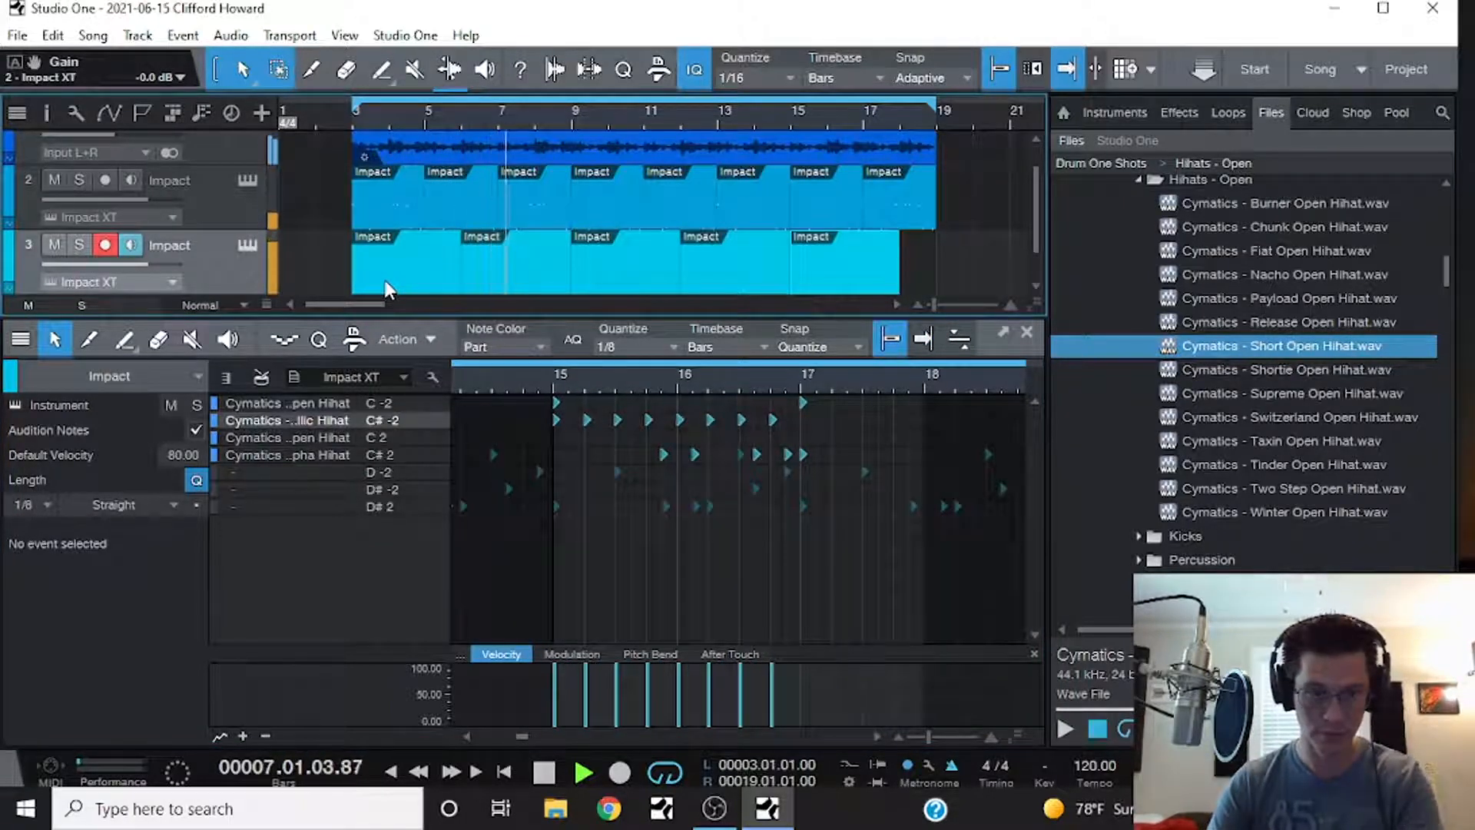
# - Trim the hi-hat event to end at bar 5 and duplicate it seven times to fill track 3 up to bar 19
pyautogui.press('space')
pyautogui.moveTo(899, 261); pyautogui.dragTo(424, 264)
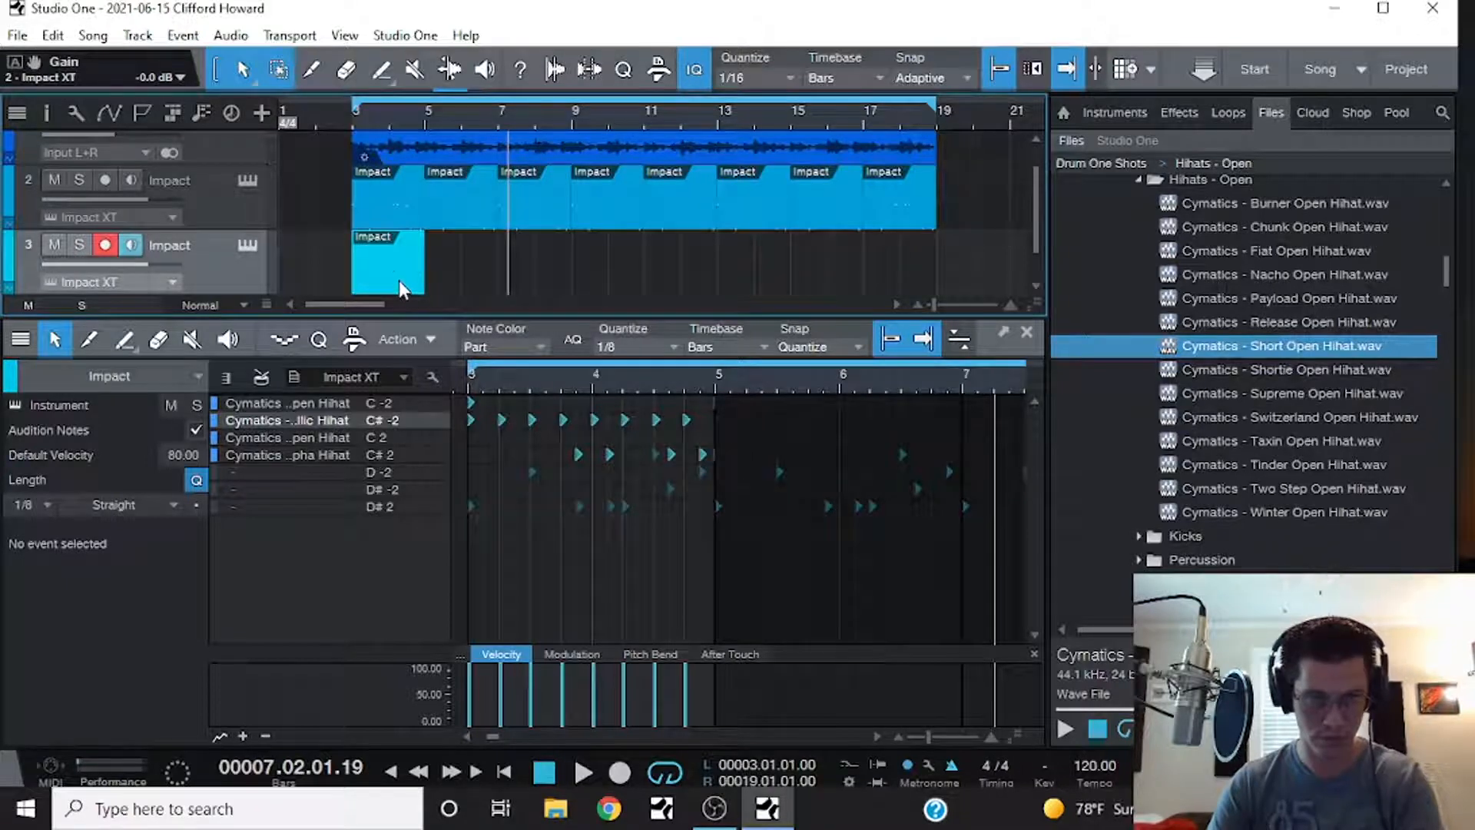
pyautogui.press('d')
pyautogui.press('d')
pyautogui.press('d')
pyautogui.press('d')
pyautogui.press('d')
pyautogui.press('d')
pyautogui.press('d')
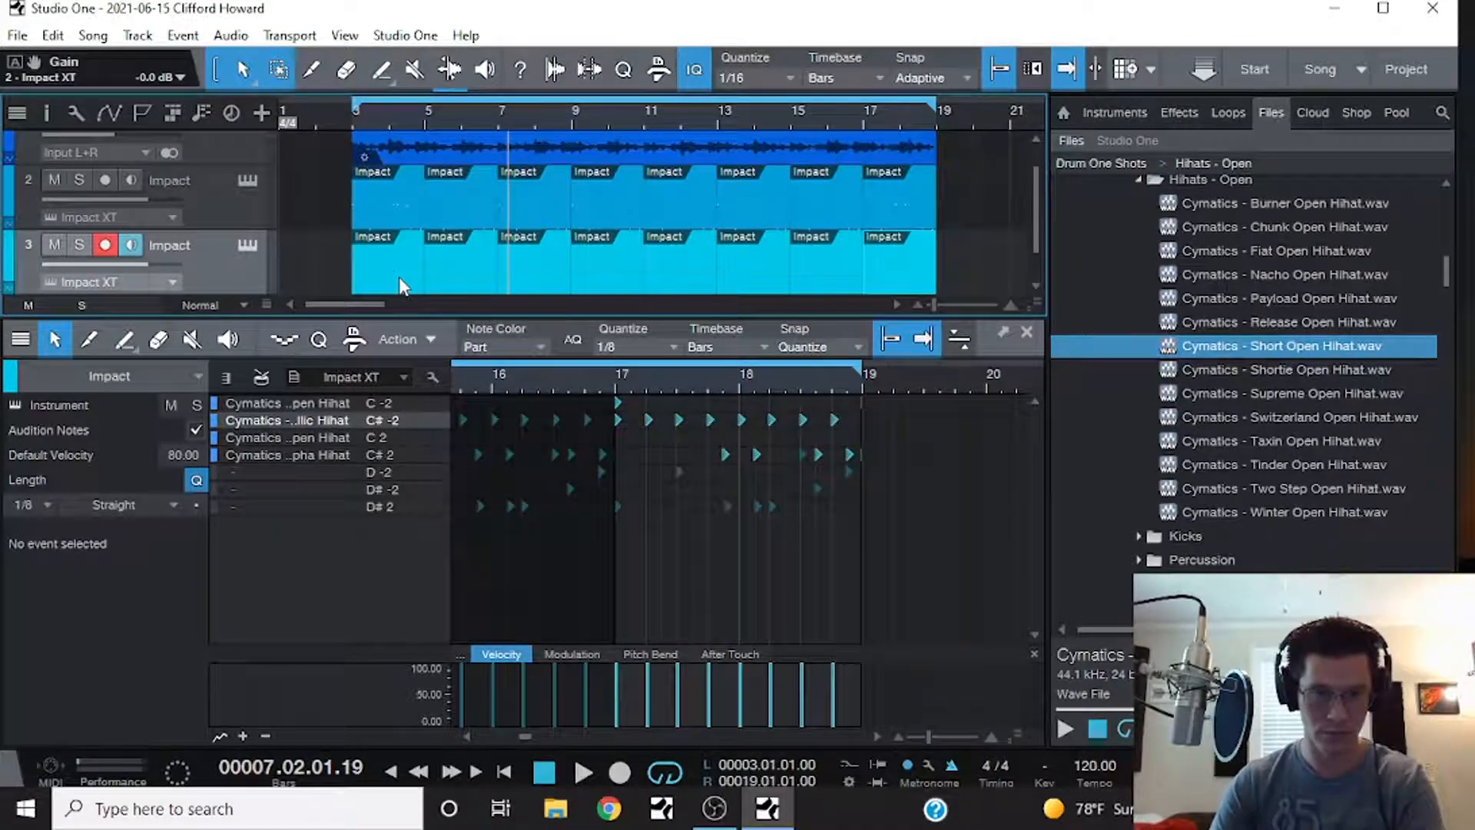
# - During playback, set the hi-hat track's volume to -0.5 dB and transpose the Alpha Hihat on pad C#2 to 3
pyautogui.press('space')
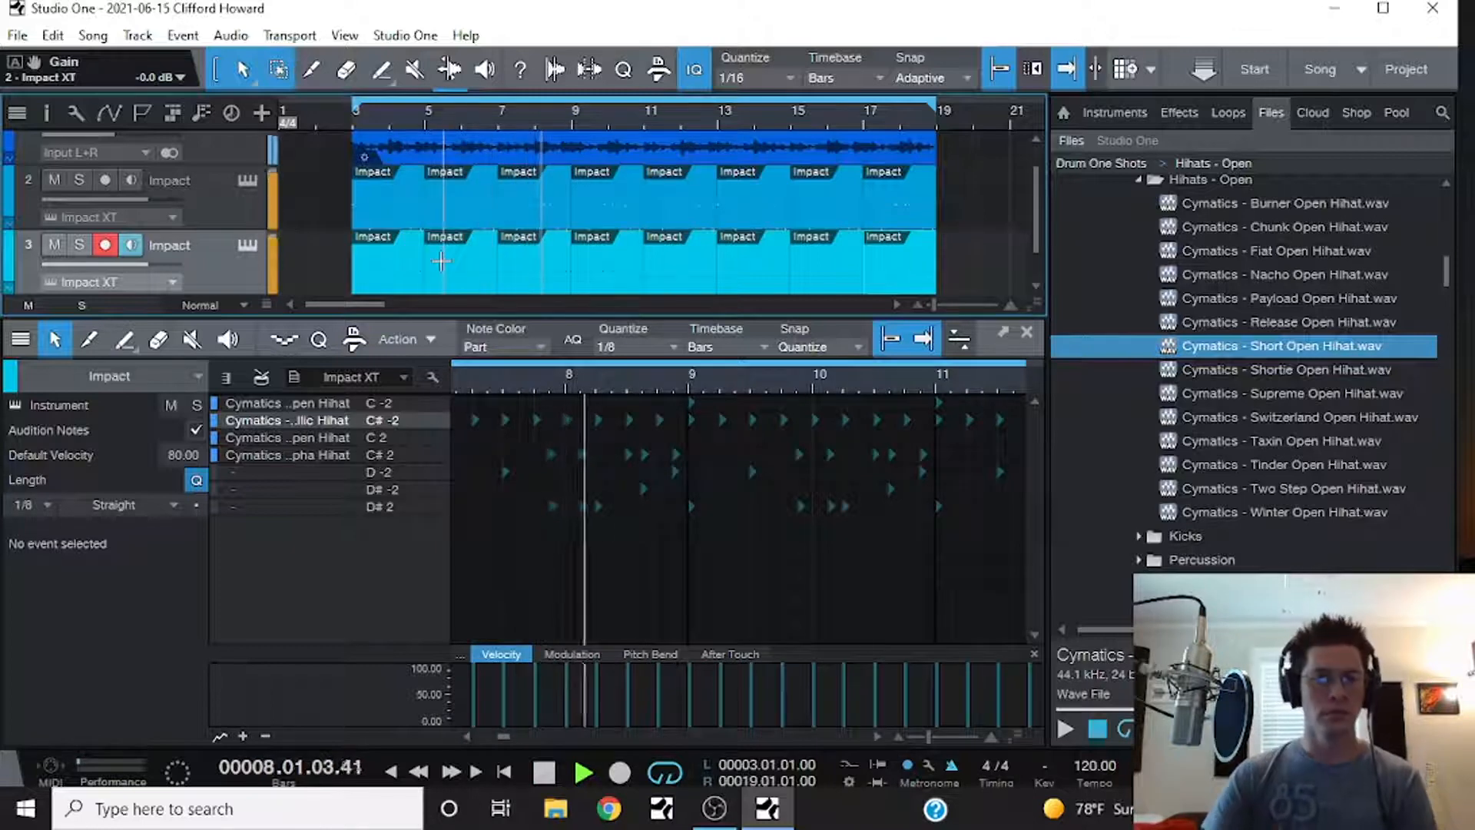
pyautogui.moveTo(149, 264); pyautogui.dragTo(143, 262)
pyautogui.click(248, 245)
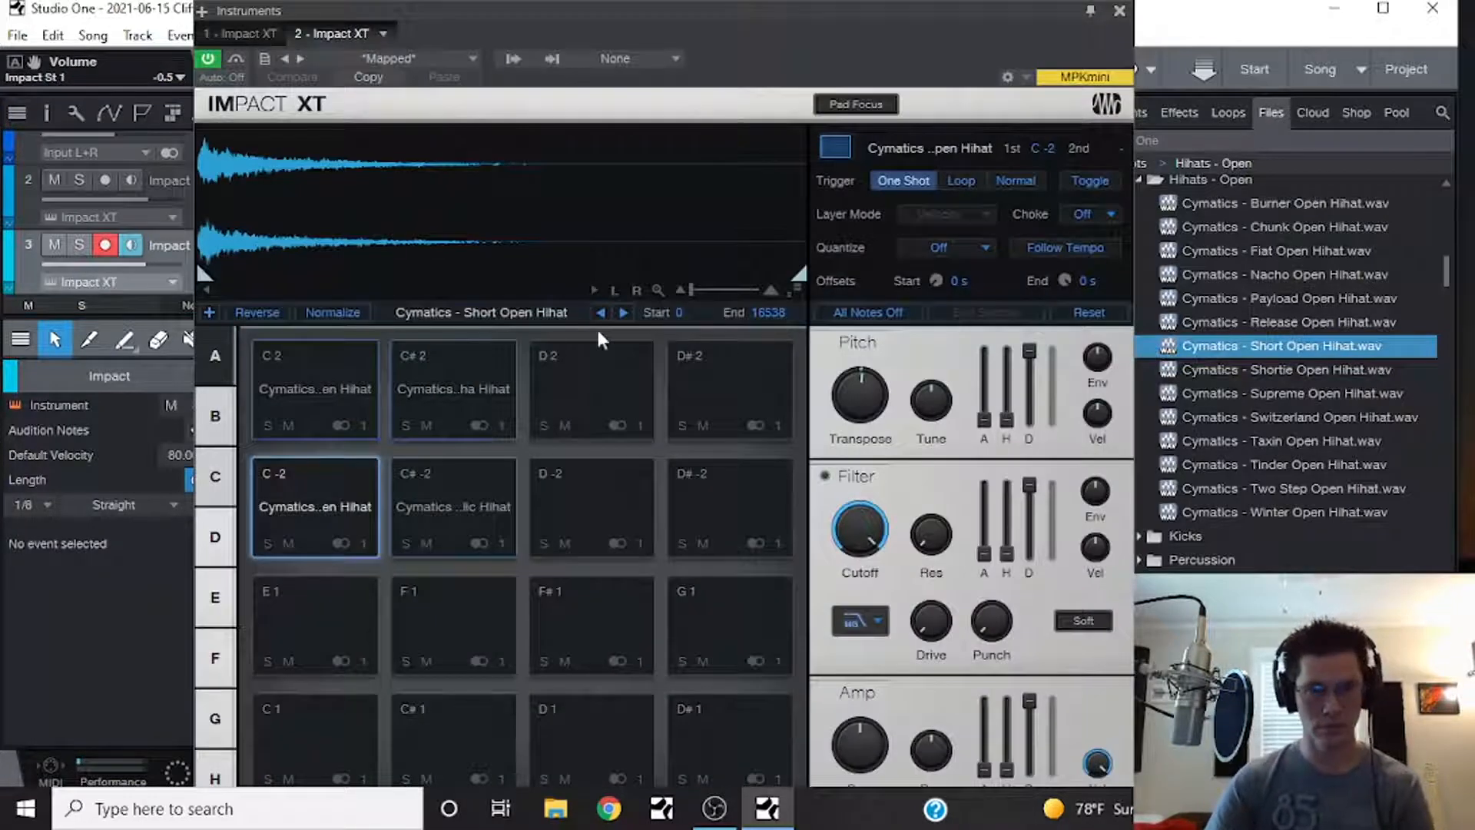
pyautogui.click(484, 386)
pyautogui.scroll(-2, 881, 408)
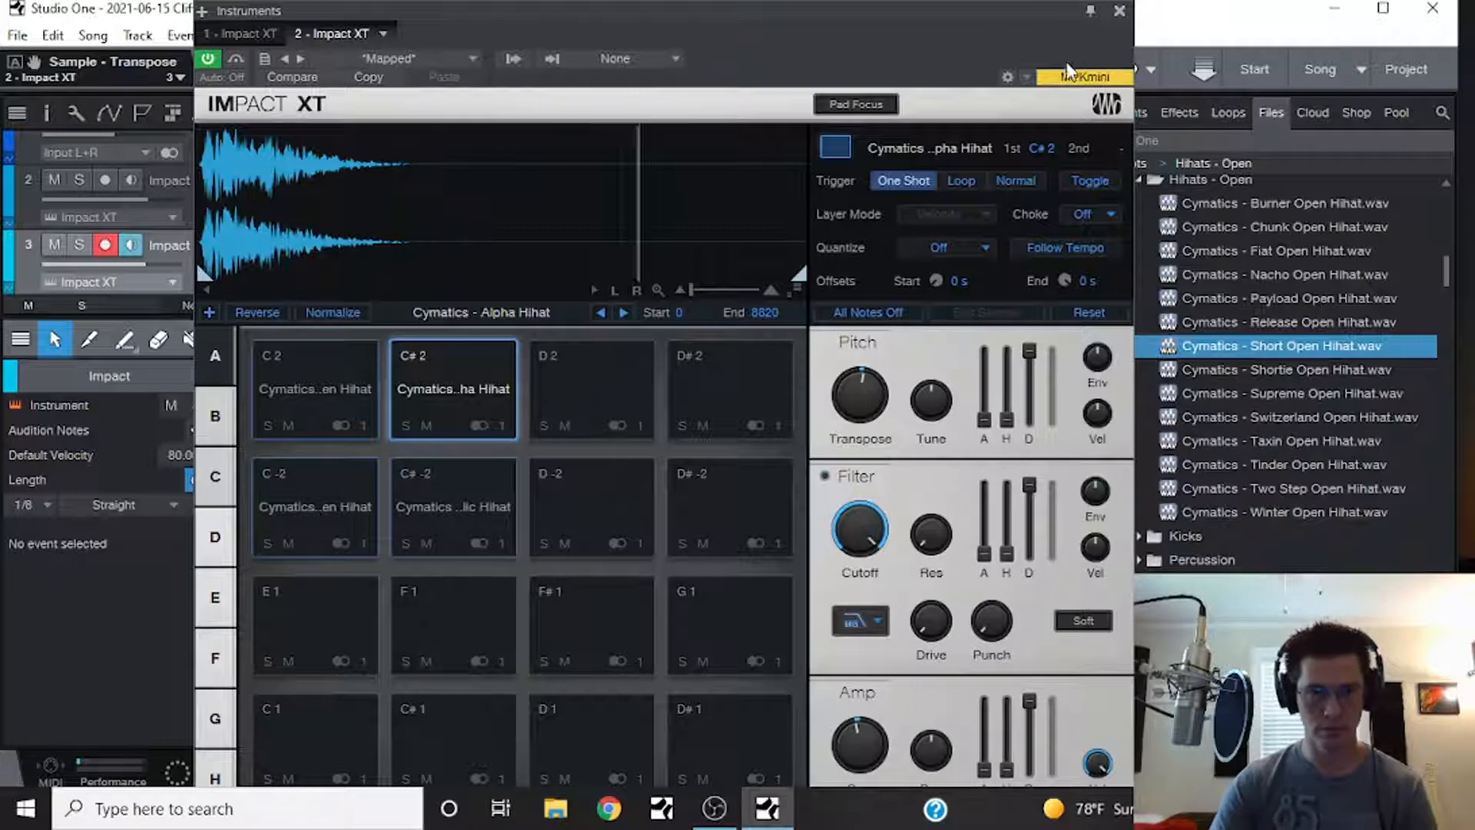
# - Pan the Metallic Hihat on pad C#-2 to R 7
pyautogui.click(447, 501)
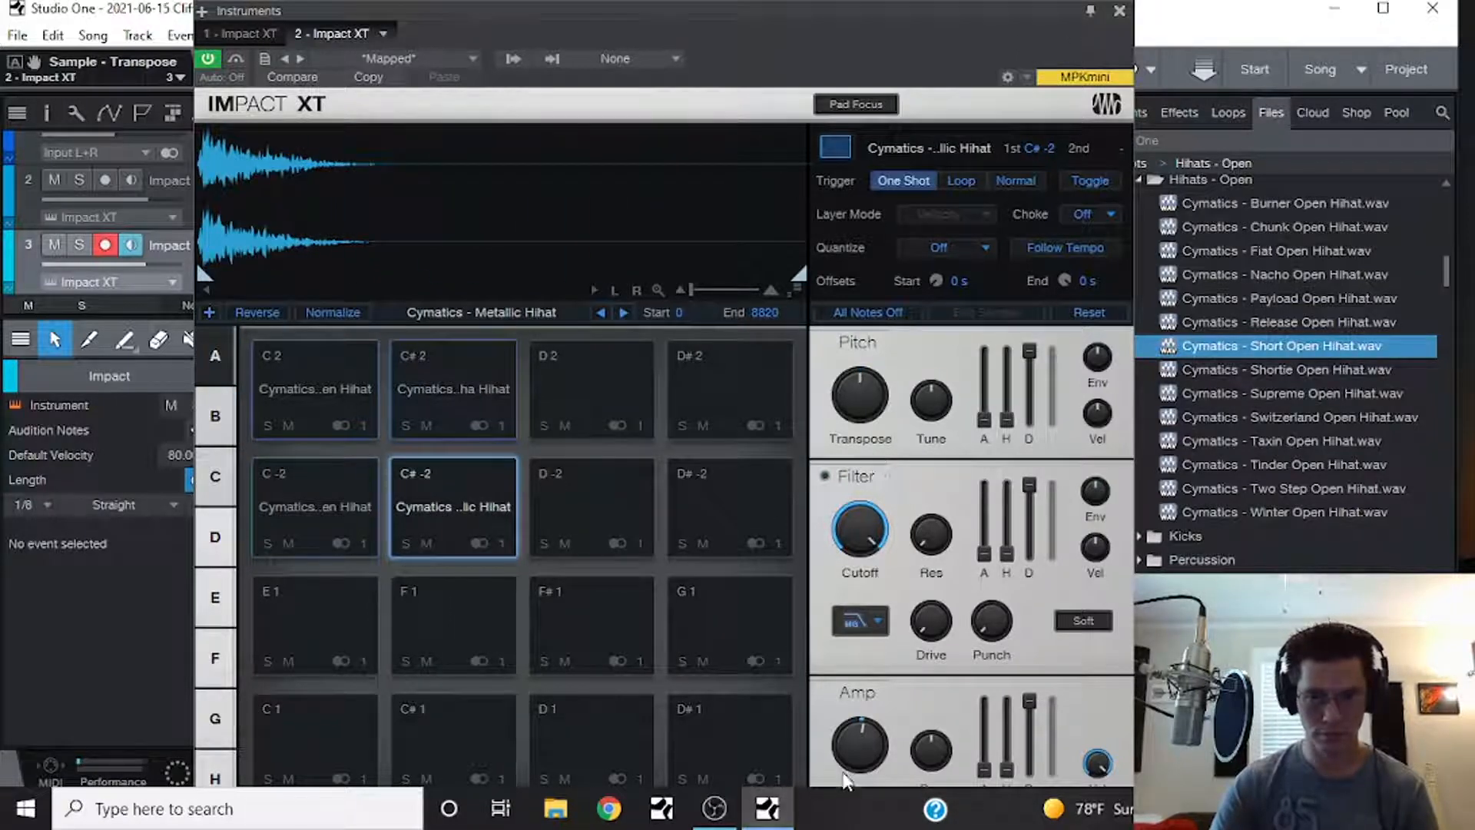
pyautogui.moveTo(936, 761); pyautogui.dragTo(938, 726)
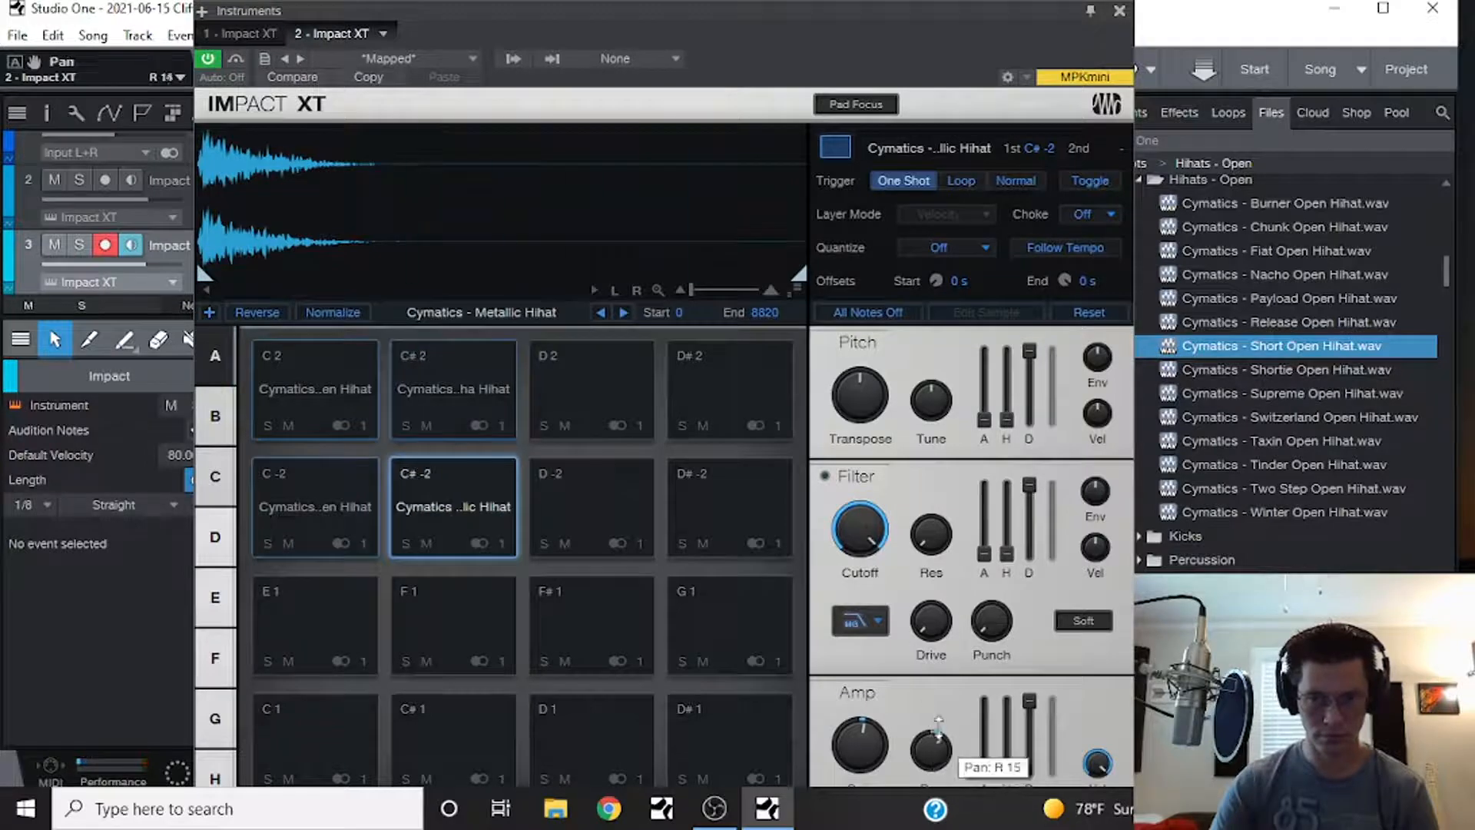
pyautogui.moveTo(933, 745); pyautogui.dragTo(939, 761)
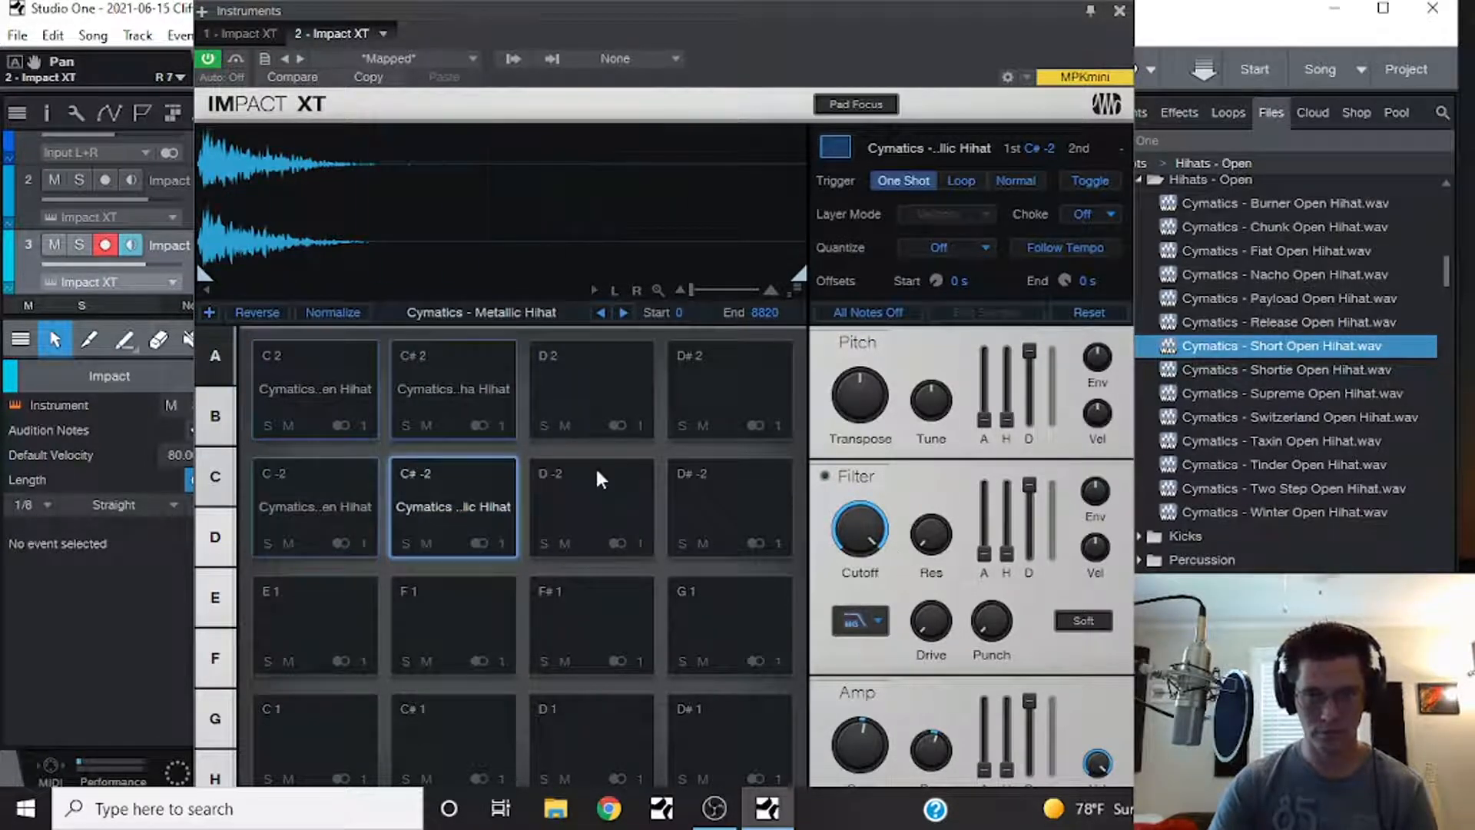
# - Pan the Alpha Hihat on pad C#2 to L 9 and set the Short Open Hihat's gain on pad C-2 to +1.6 dB
pyautogui.click(444, 390)
pyautogui.moveTo(939, 751); pyautogui.dragTo(942, 771)
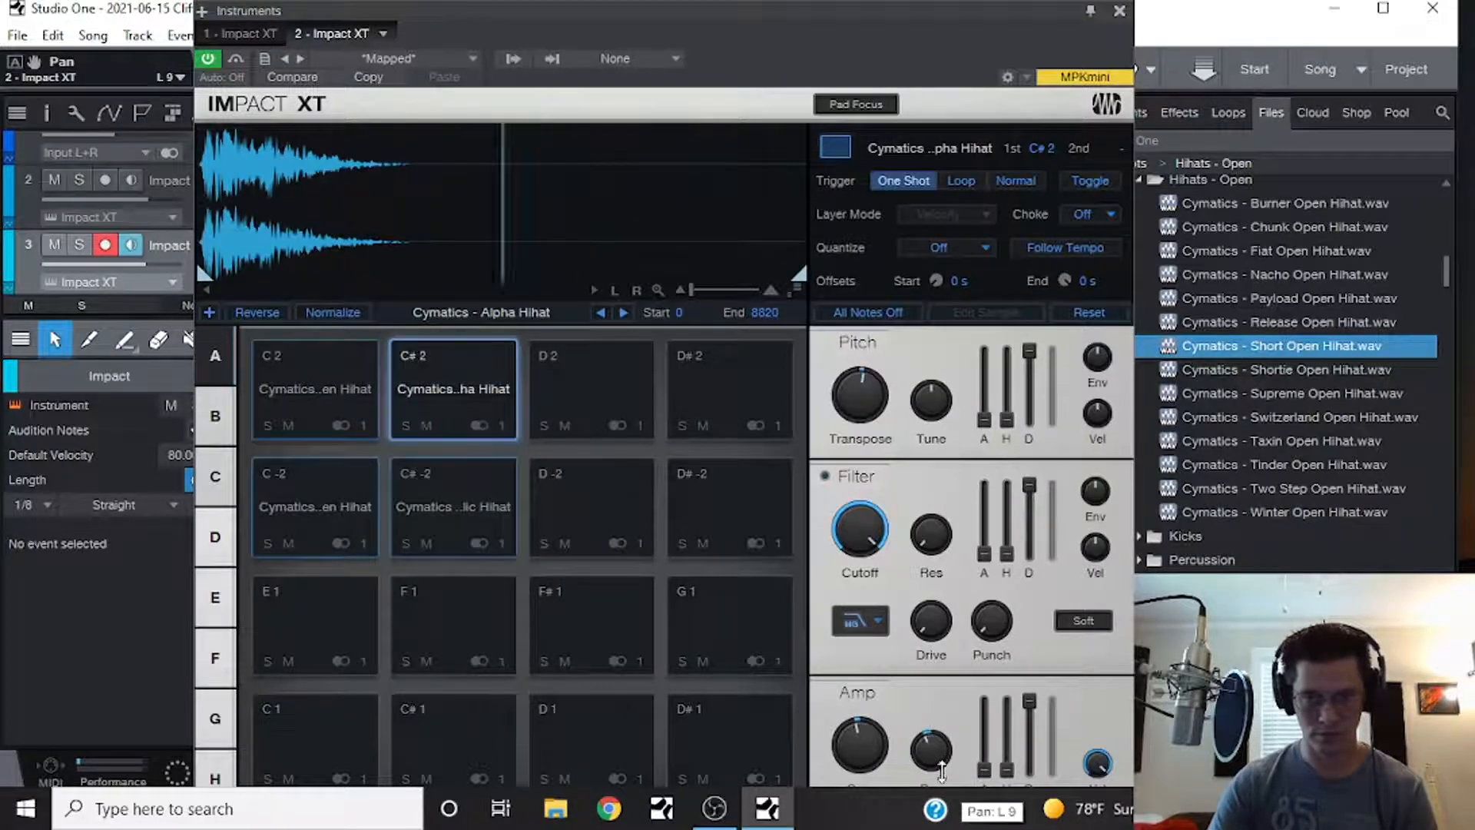
pyautogui.click(309, 511)
pyautogui.moveTo(864, 747)
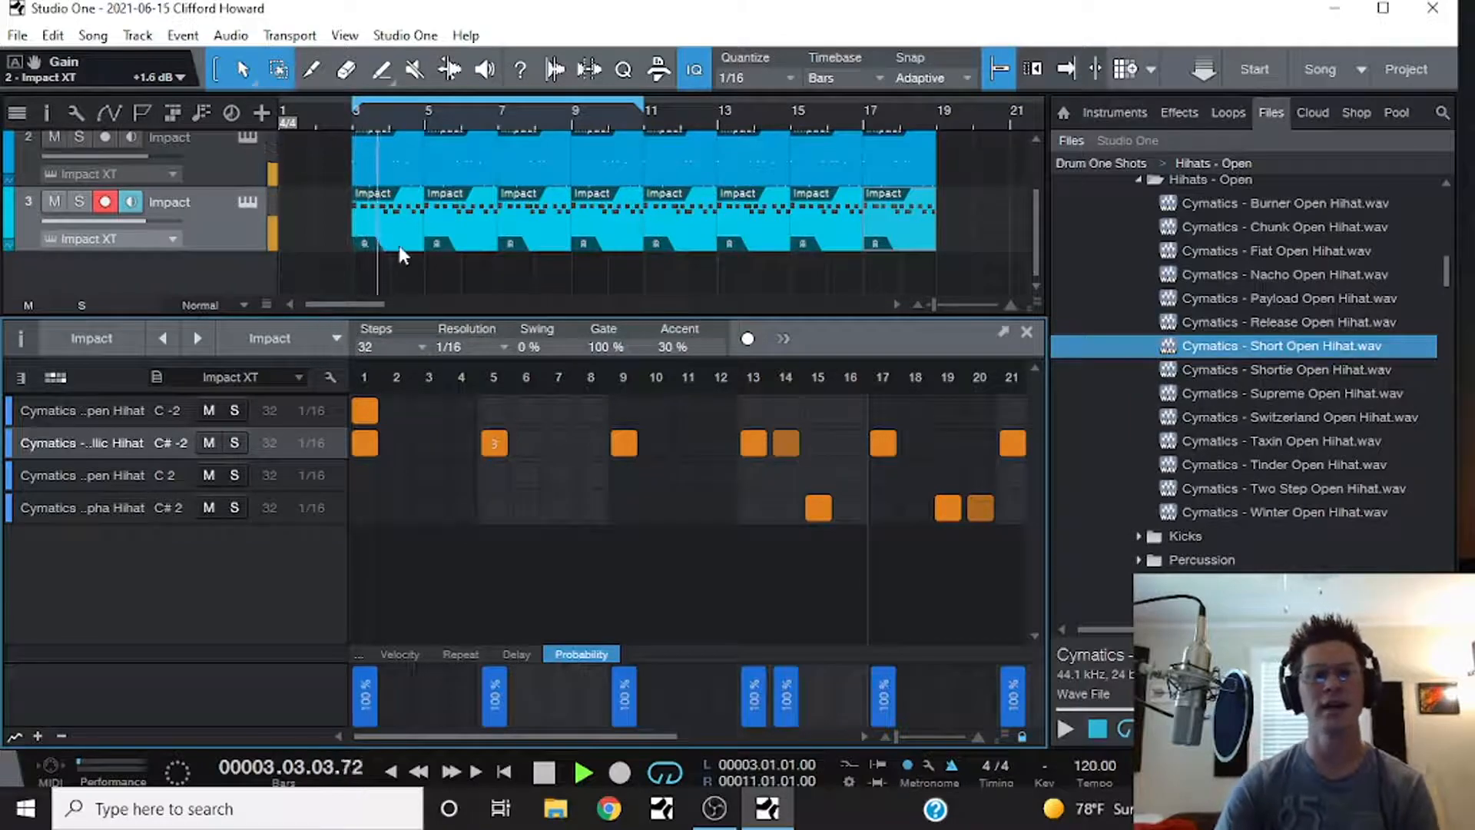
# - Add a SubLab instrument on a new track below the hi-hat track and close its window
pyautogui.scroll(2, 319, 236)
pyautogui.scroll(-2, 320, 238)
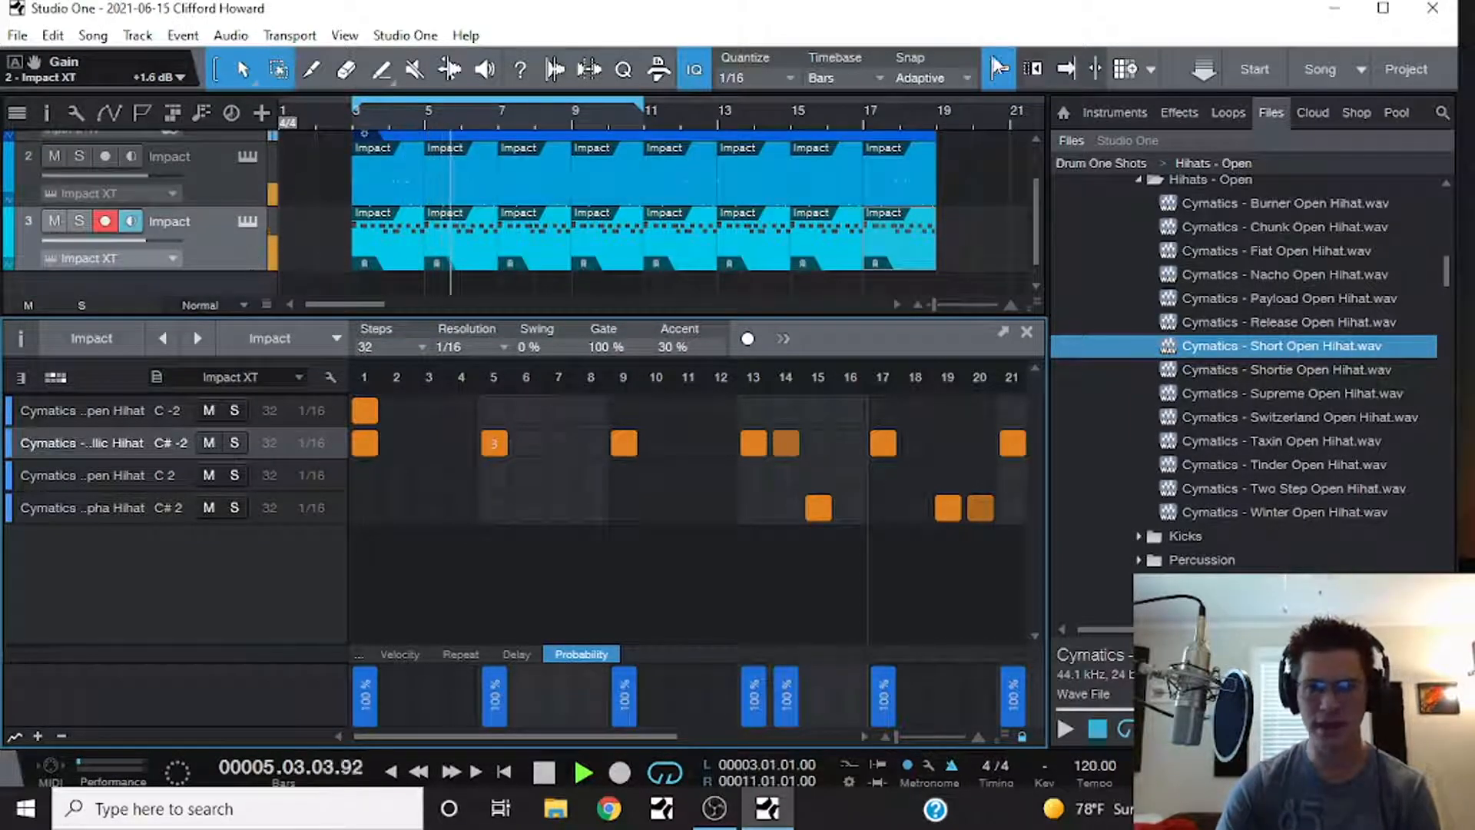
pyautogui.click(1114, 113)
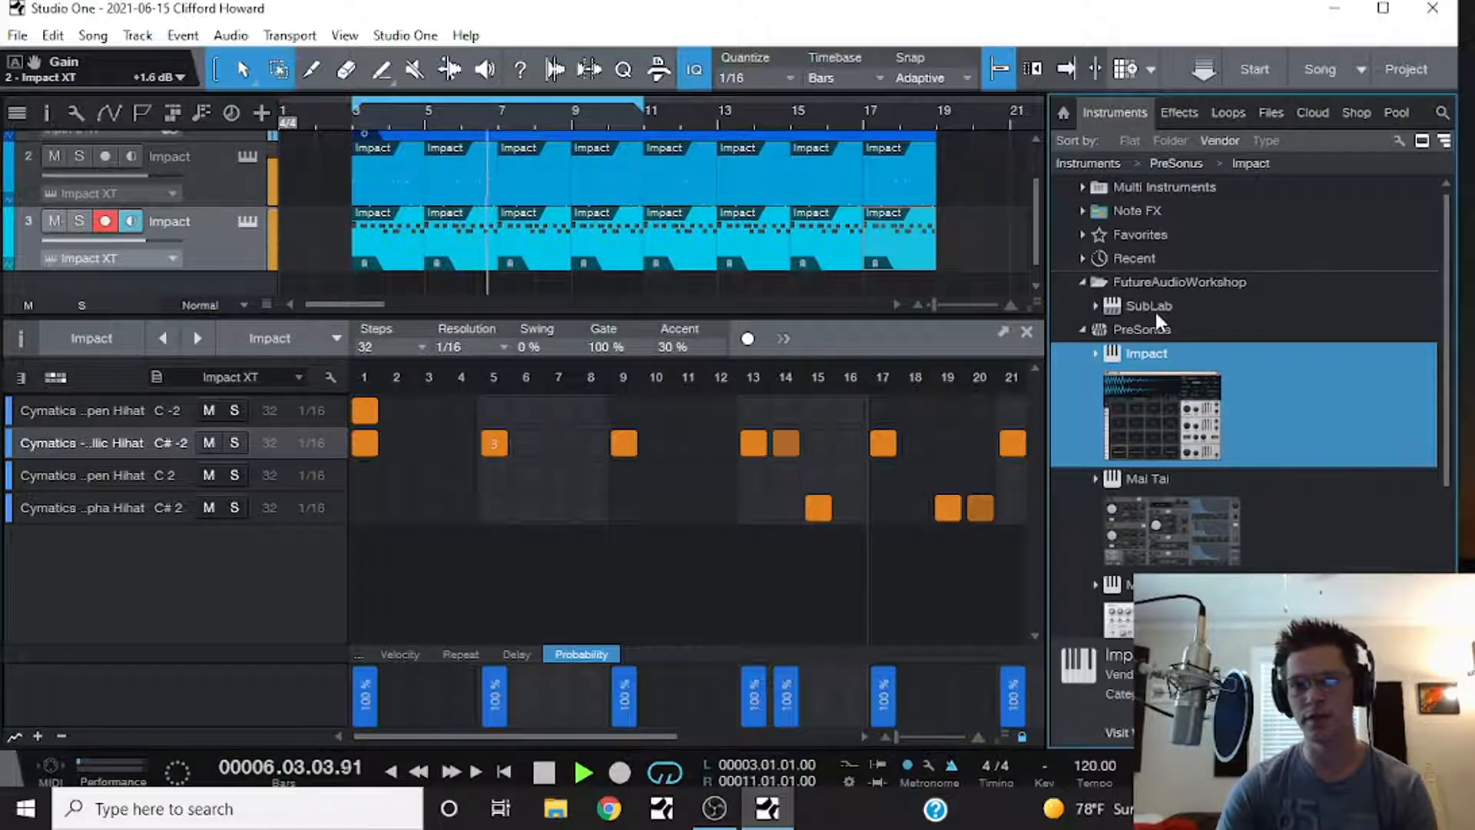
pyautogui.moveTo(1156, 313); pyautogui.dragTo(243, 280)
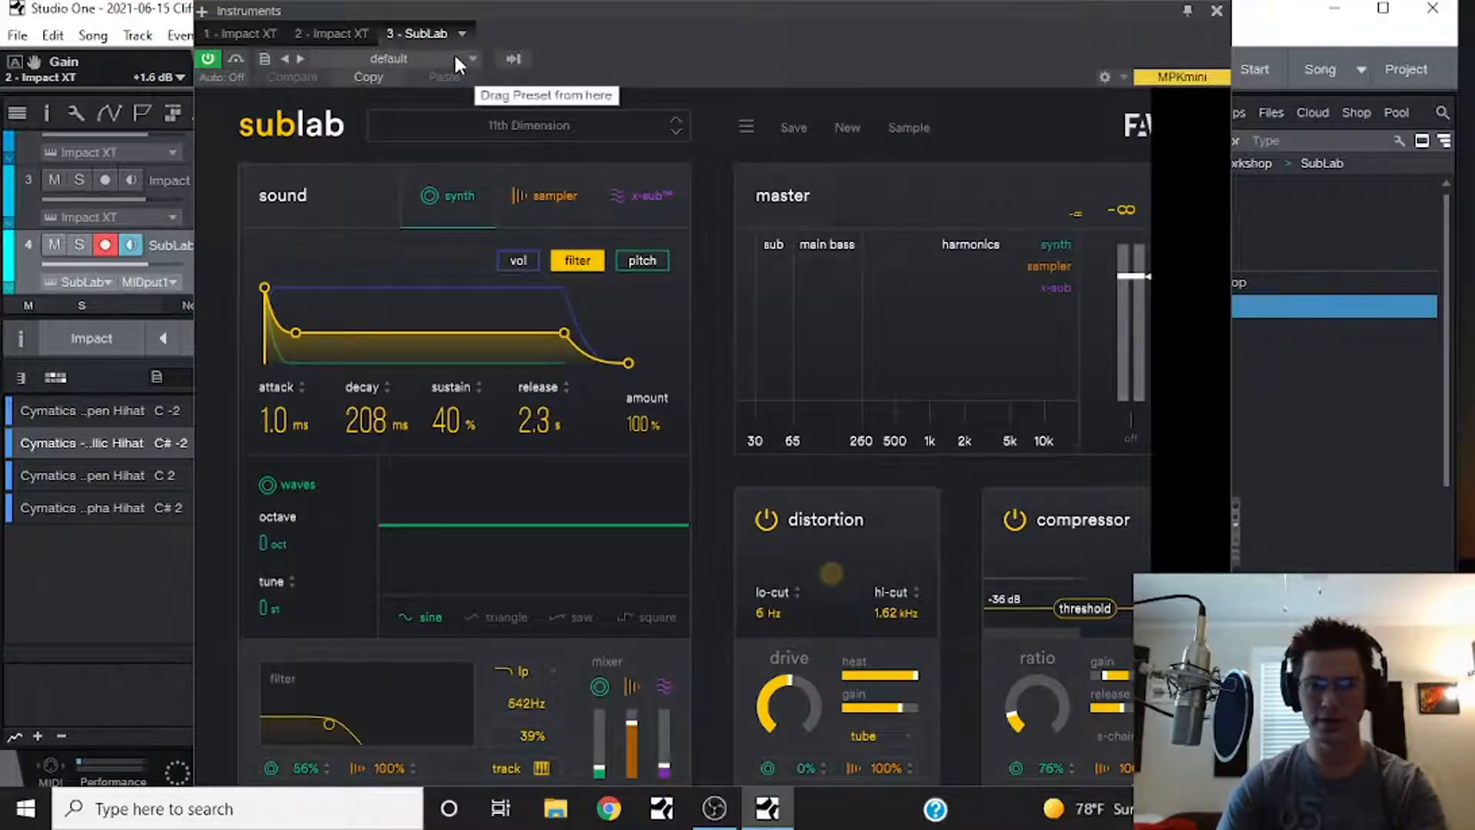
pyautogui.click(1217, 11)
pyautogui.press('F3')
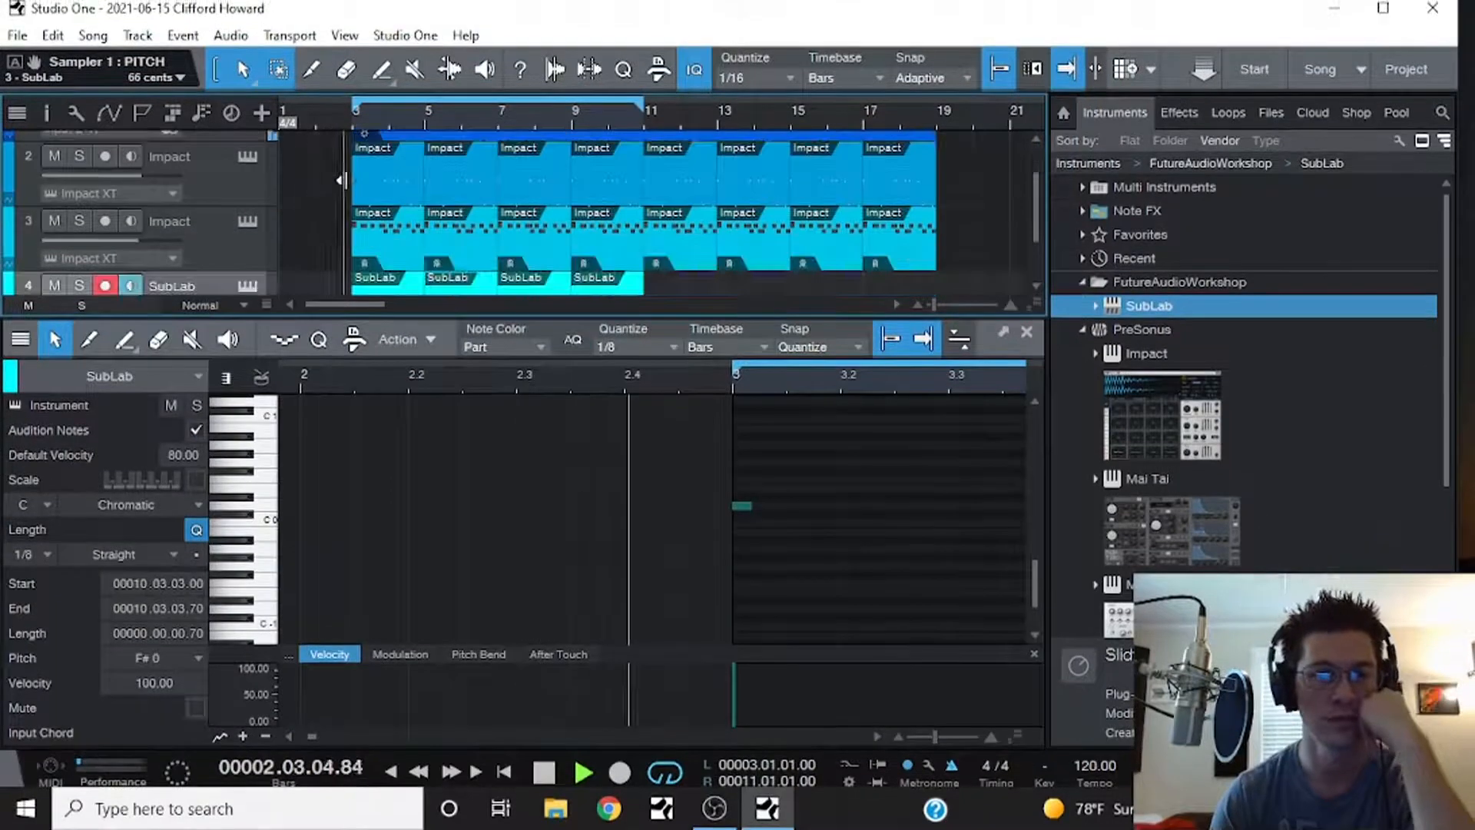
# - With the melody track muted, set SubLab's sampler fine tune to 100 cents and its track volume to -7.5 dB
pyautogui.scroll(1, 341, 180)
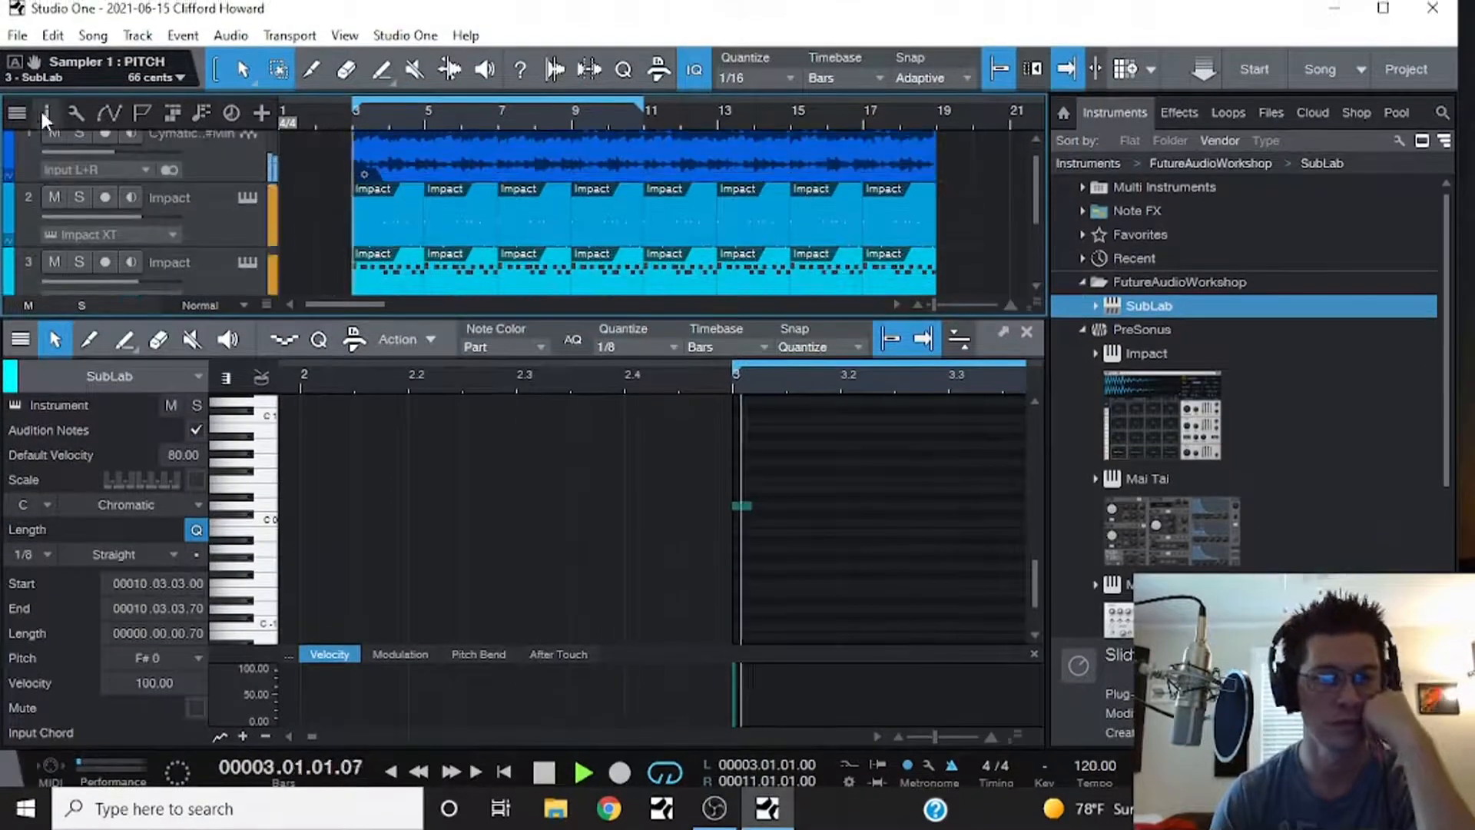
pyautogui.click(51, 135)
pyautogui.scroll(-2, 377, 172)
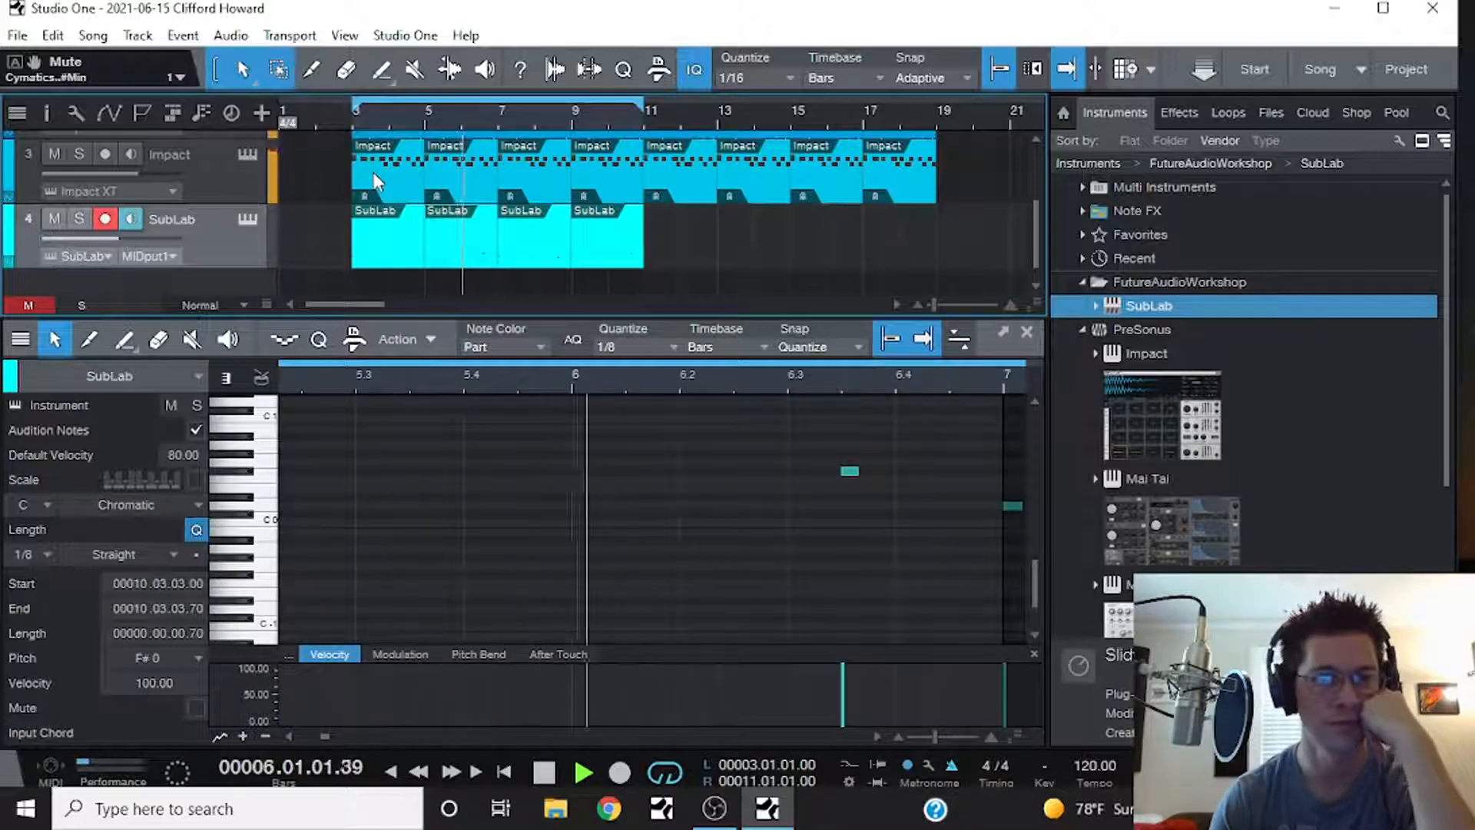
pyautogui.scroll(1, 334, 178)
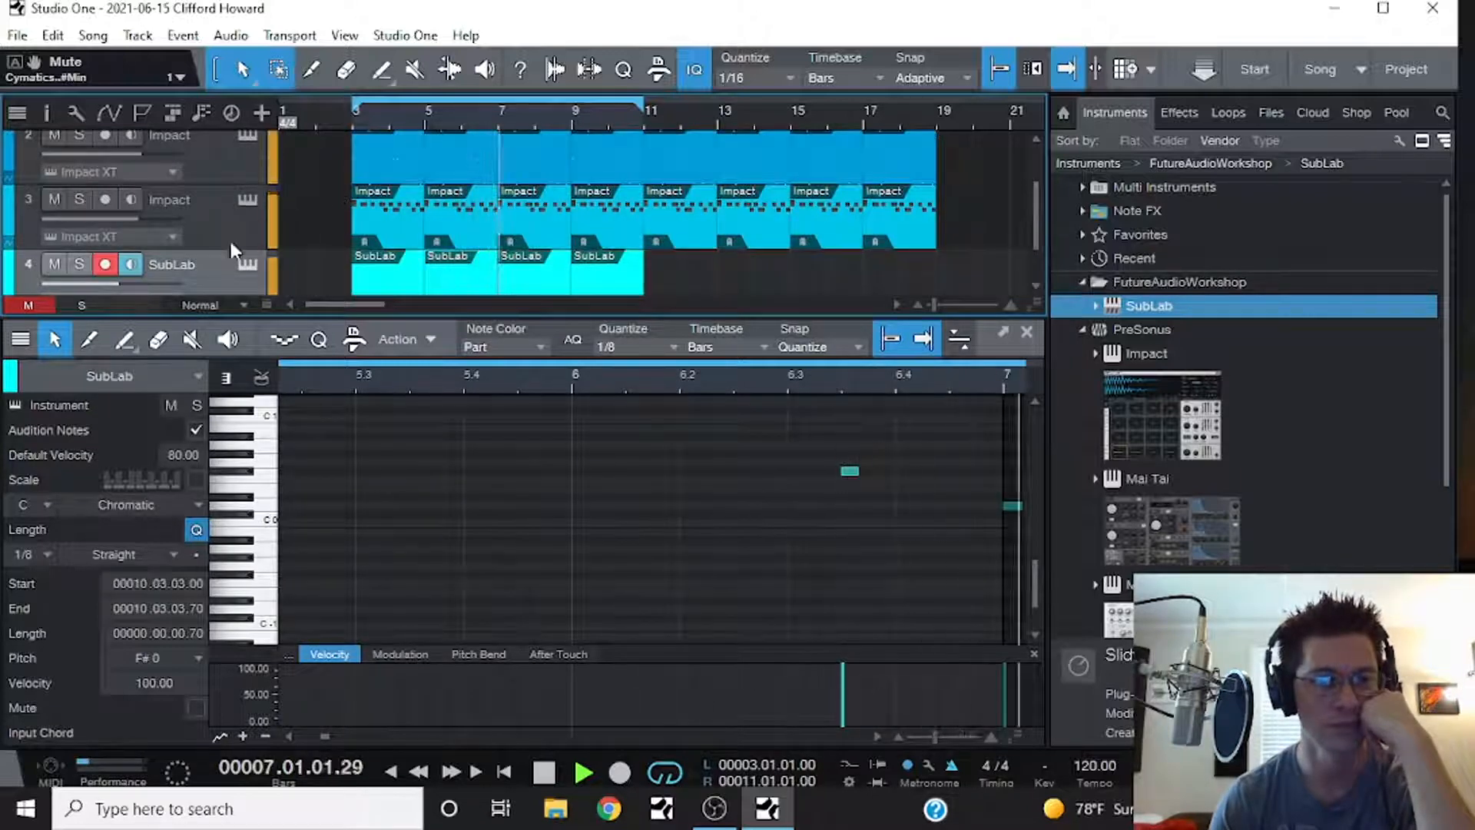
pyautogui.click(246, 265)
pyautogui.moveTo(684, 503)
pyautogui.mouseDown()
pyautogui.moveTo(744, 499)
pyautogui.moveTo(699, 490)
pyautogui.mouseUp()
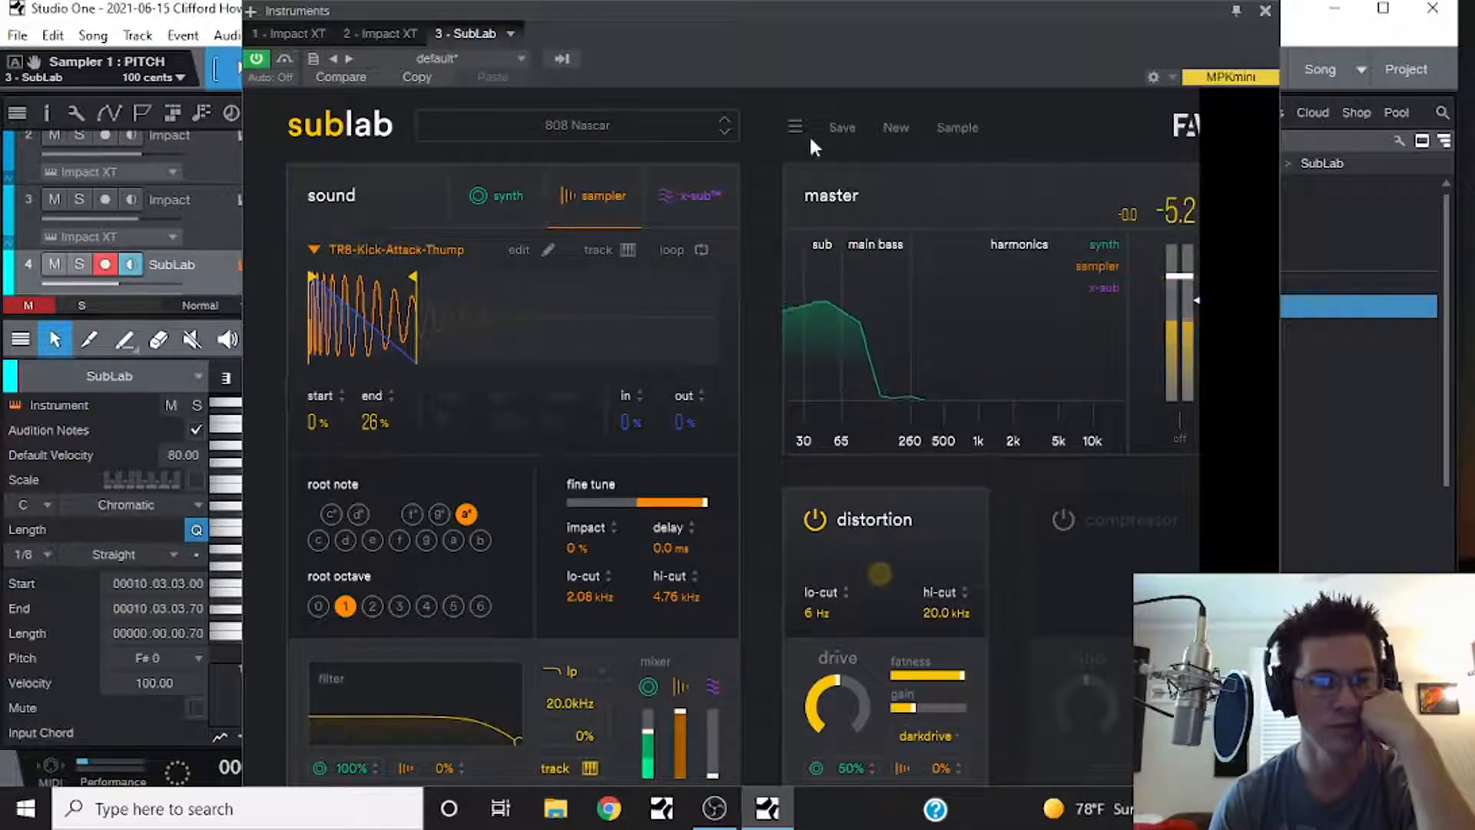
pyautogui.click(1265, 13)
pyautogui.scroll(-2, 323, 186)
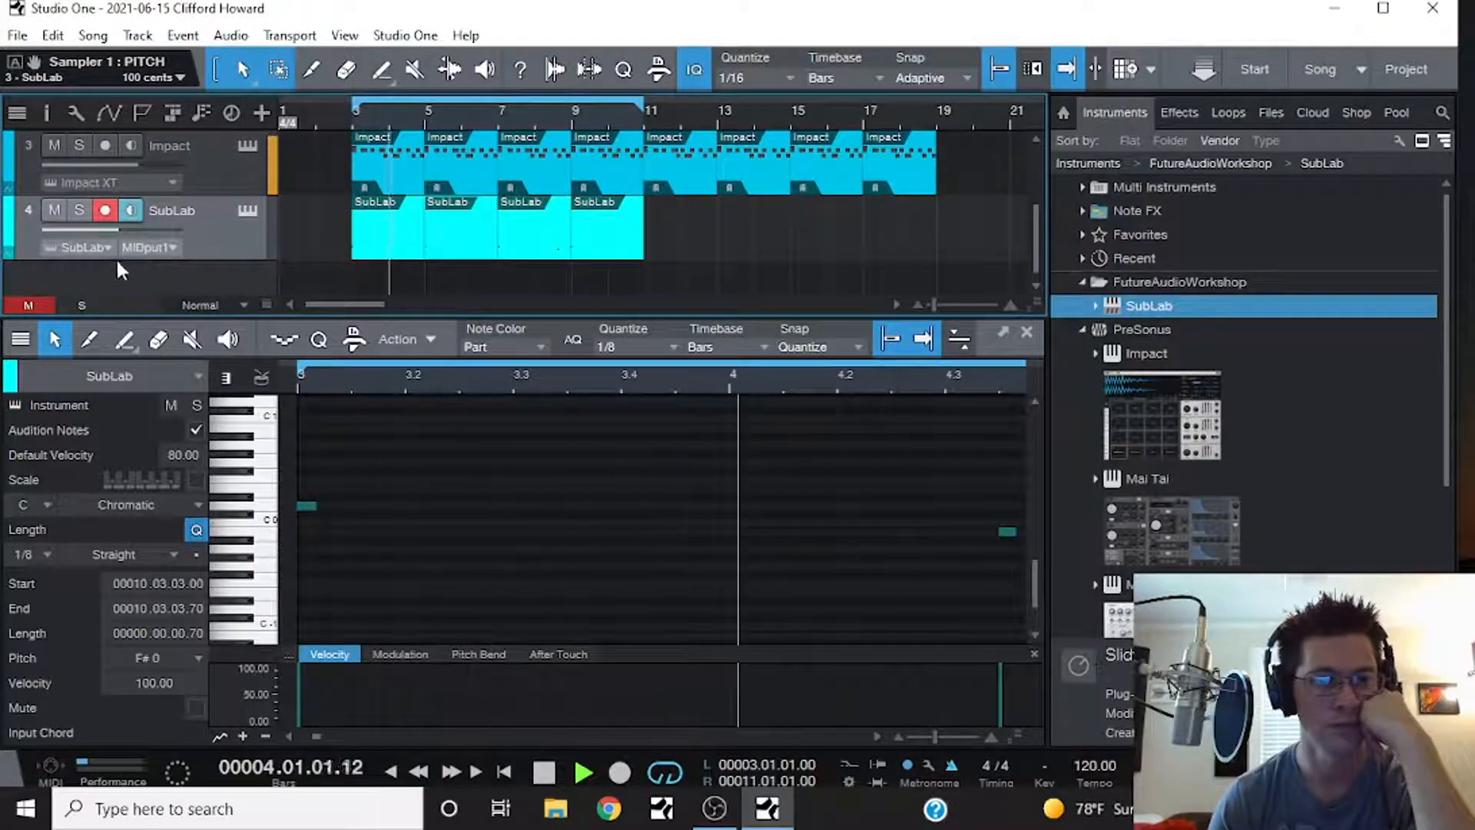
pyautogui.click(114, 231)
# - Unmute the Cymatics Reaper melody track, set its volume to -7.7 dB, and stop playback
pyautogui.scroll(3, 77, 192)
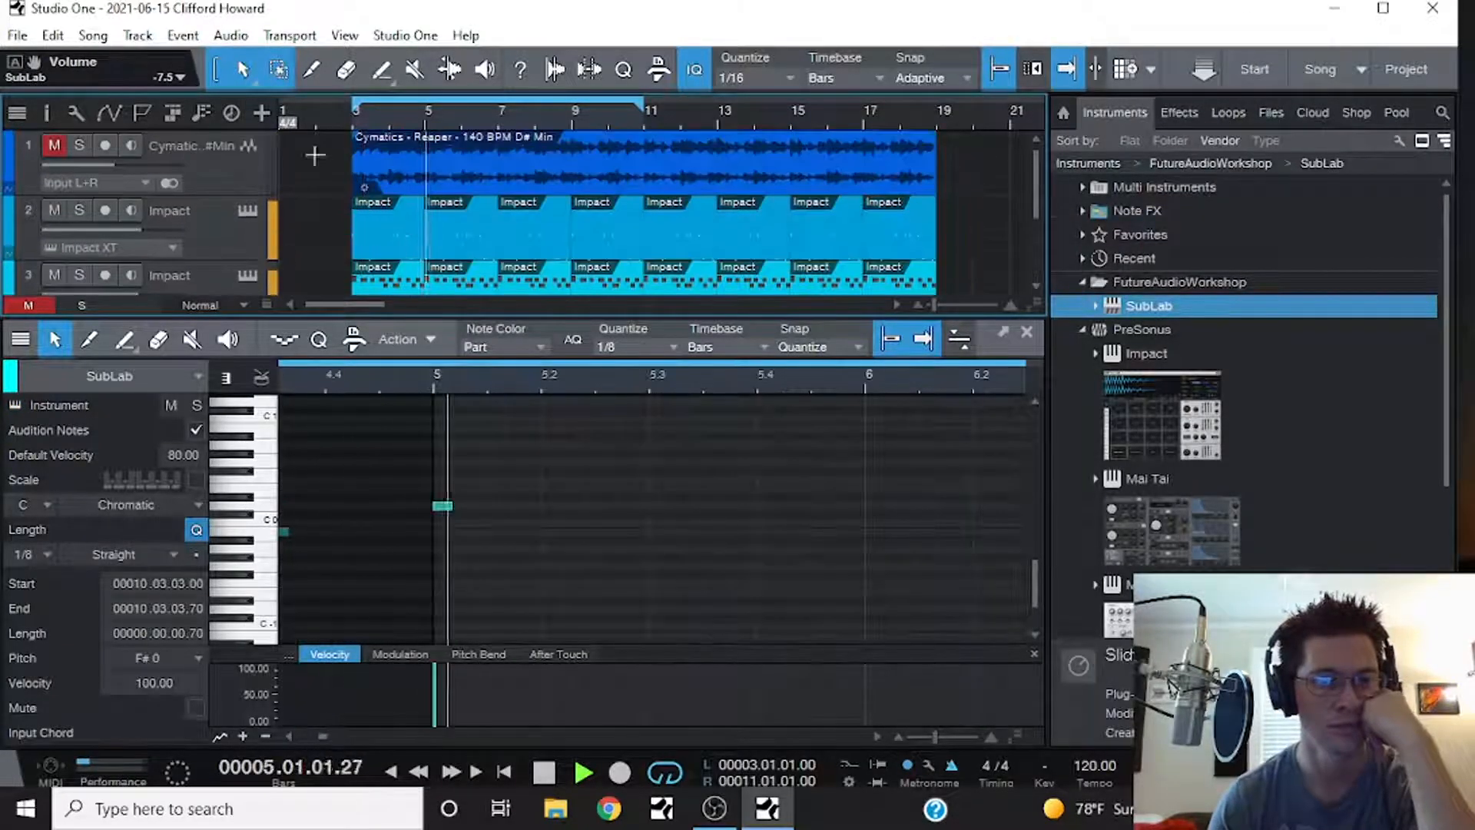
pyautogui.click(53, 146)
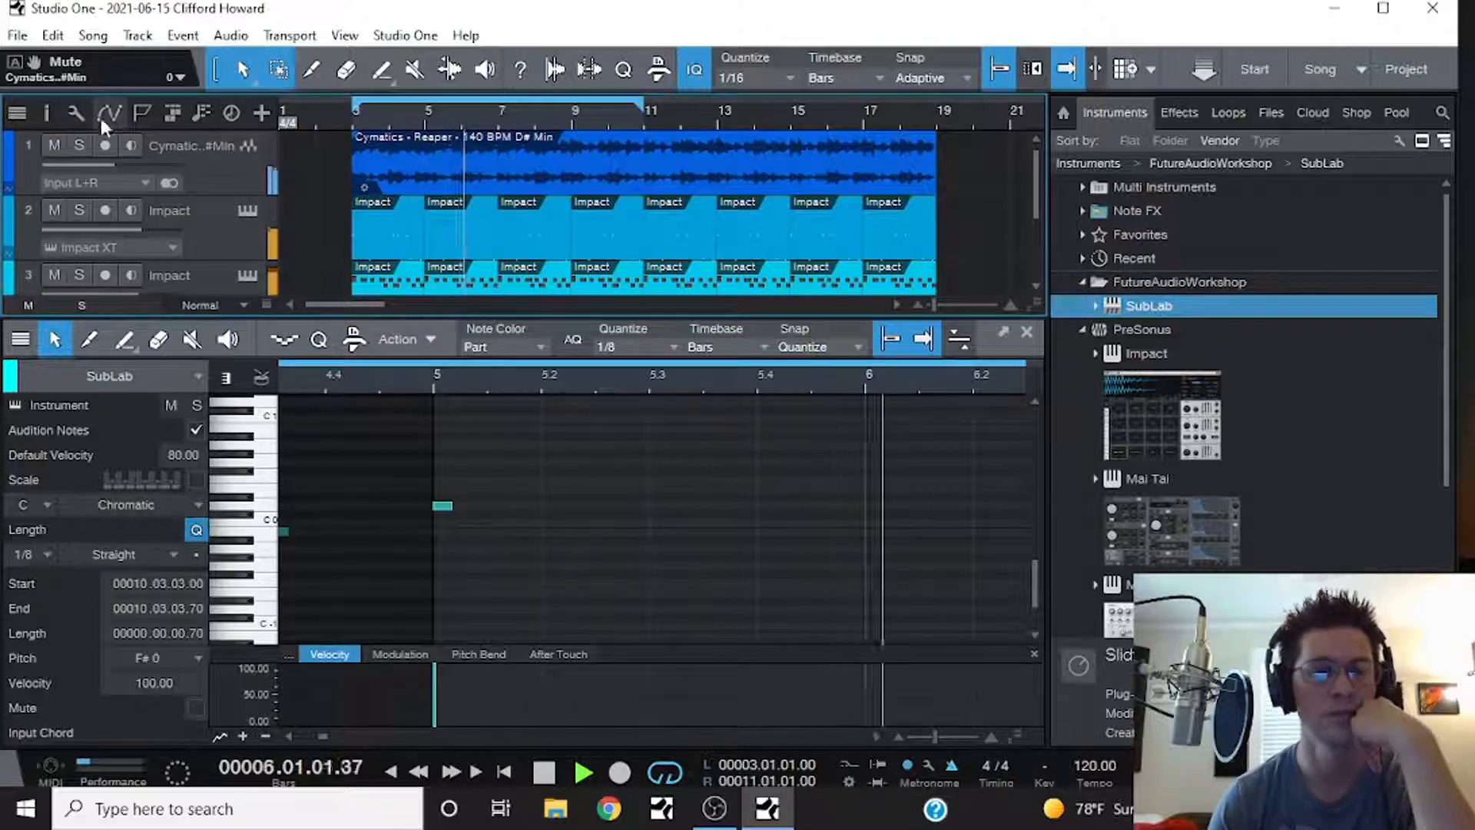
pyautogui.moveTo(117, 155); pyautogui.dragTo(126, 158)
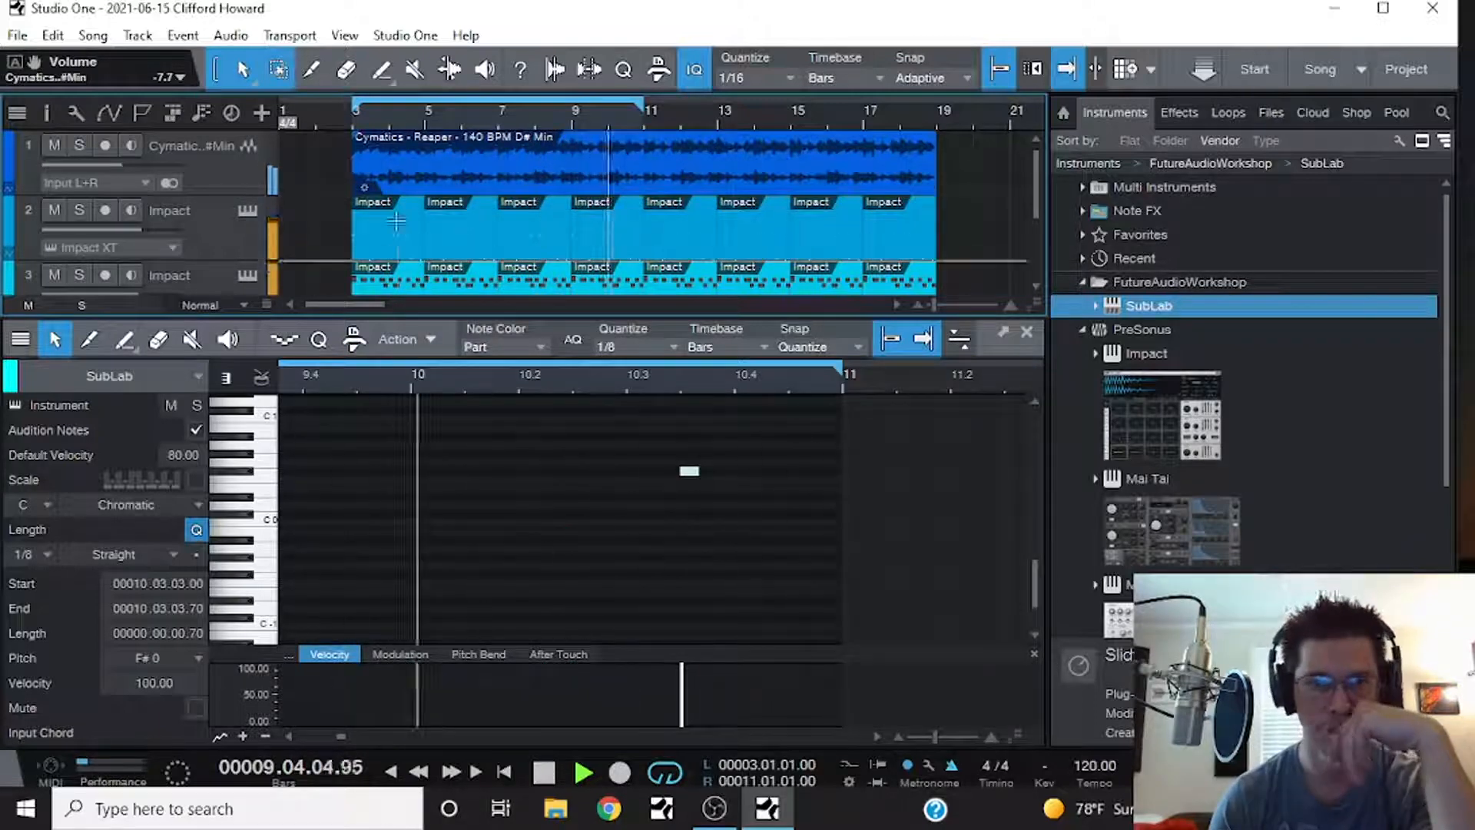
pyautogui.scroll(-2, 326, 189)
pyautogui.scroll(-1, 371, 261)
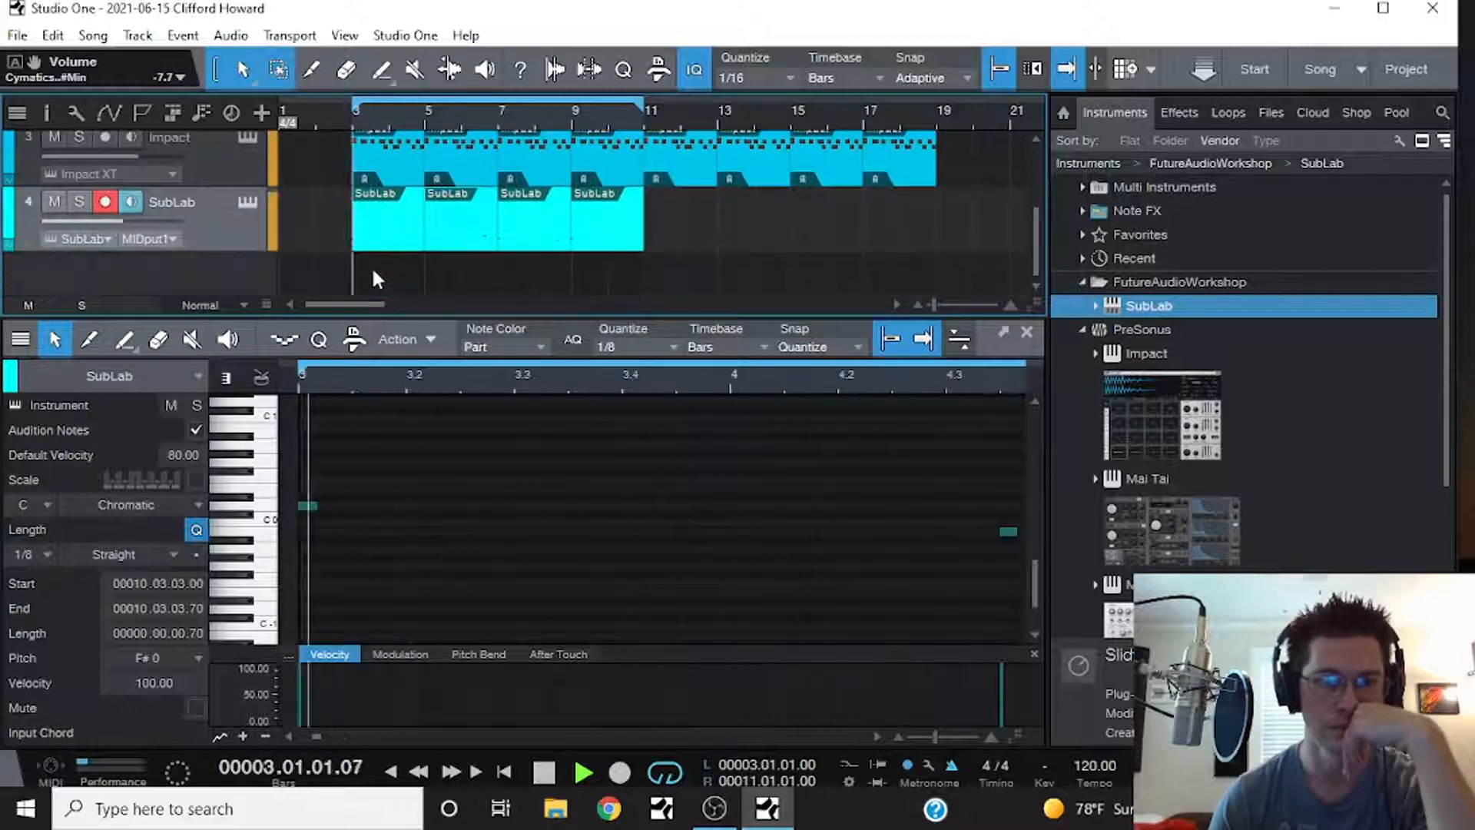
pyautogui.click(547, 775)
pyautogui.scroll(3, 350, 216)
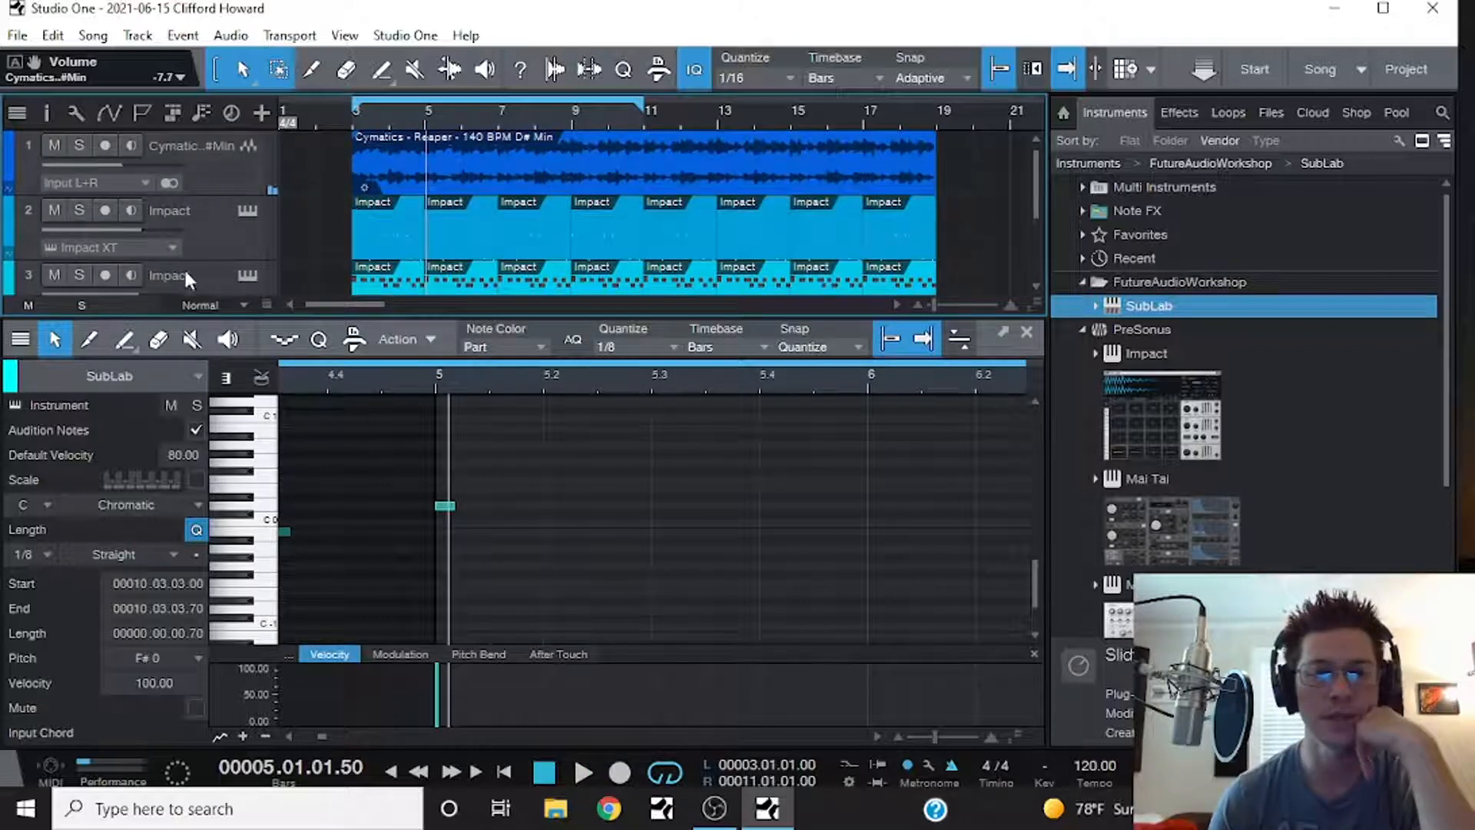
pyautogui.scroll(-1, 386, 171)
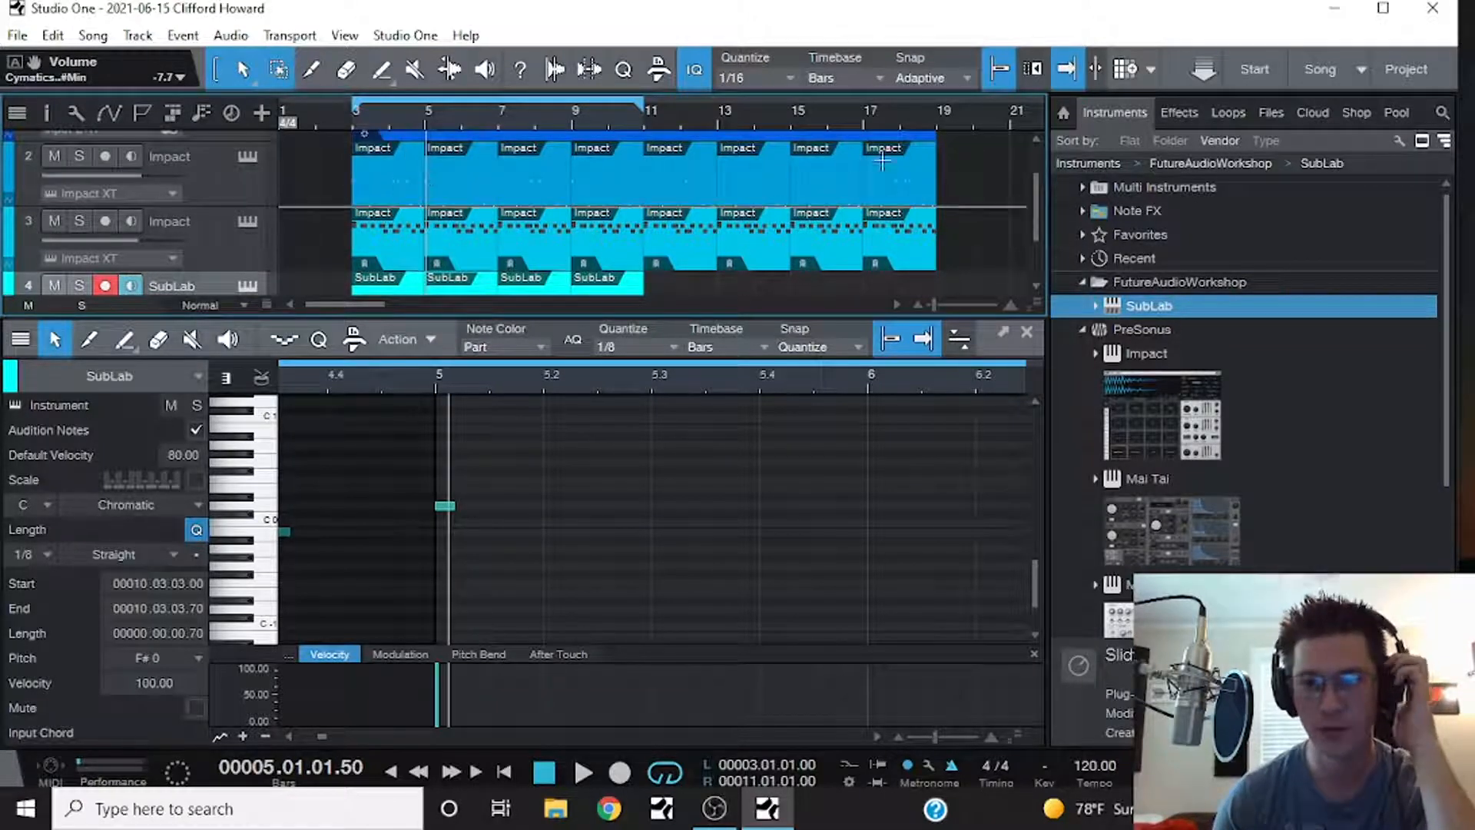
pyautogui.scroll(-1, 427, 168)
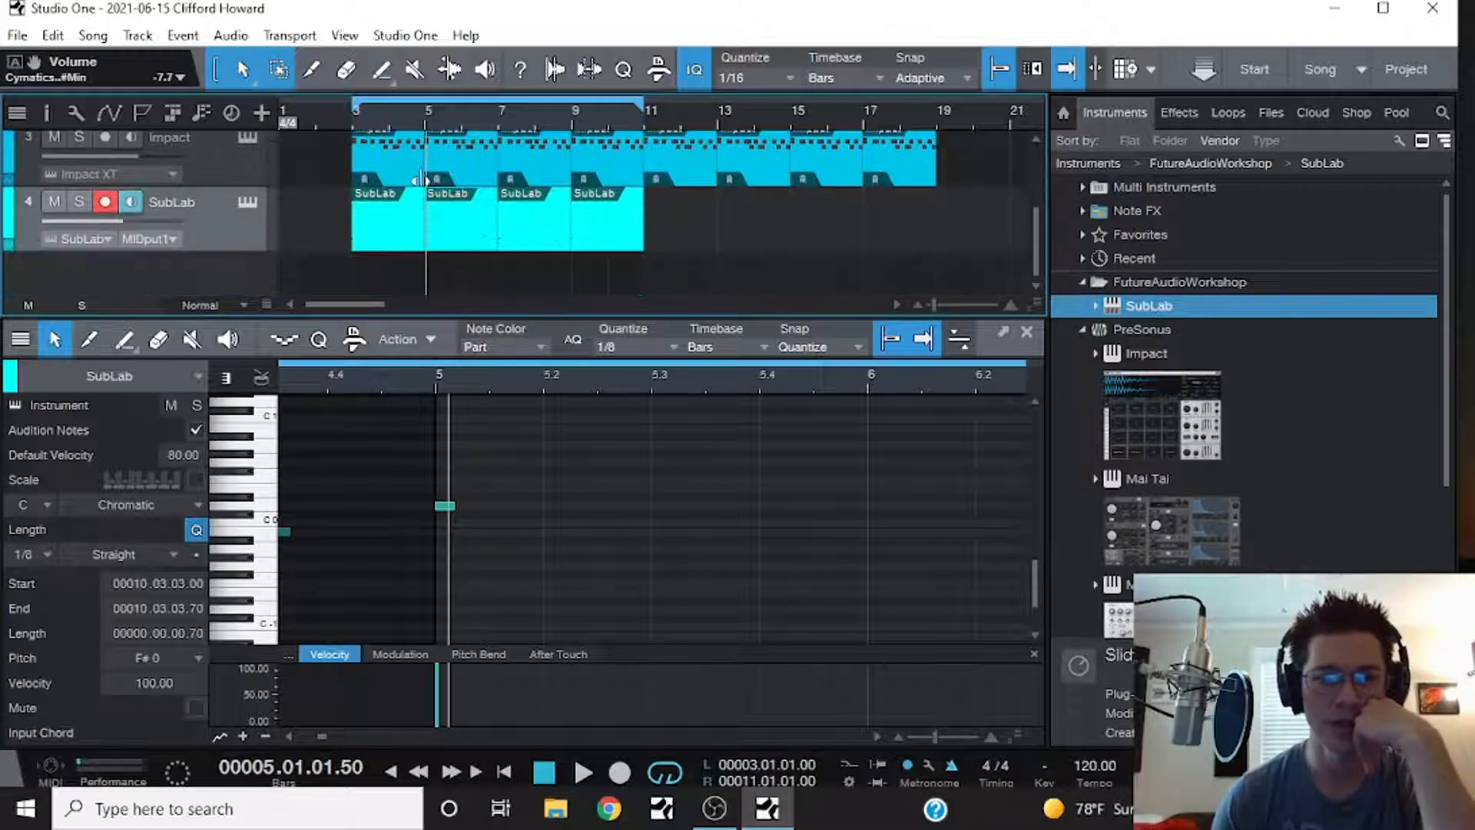
pyautogui.click(214, 224)
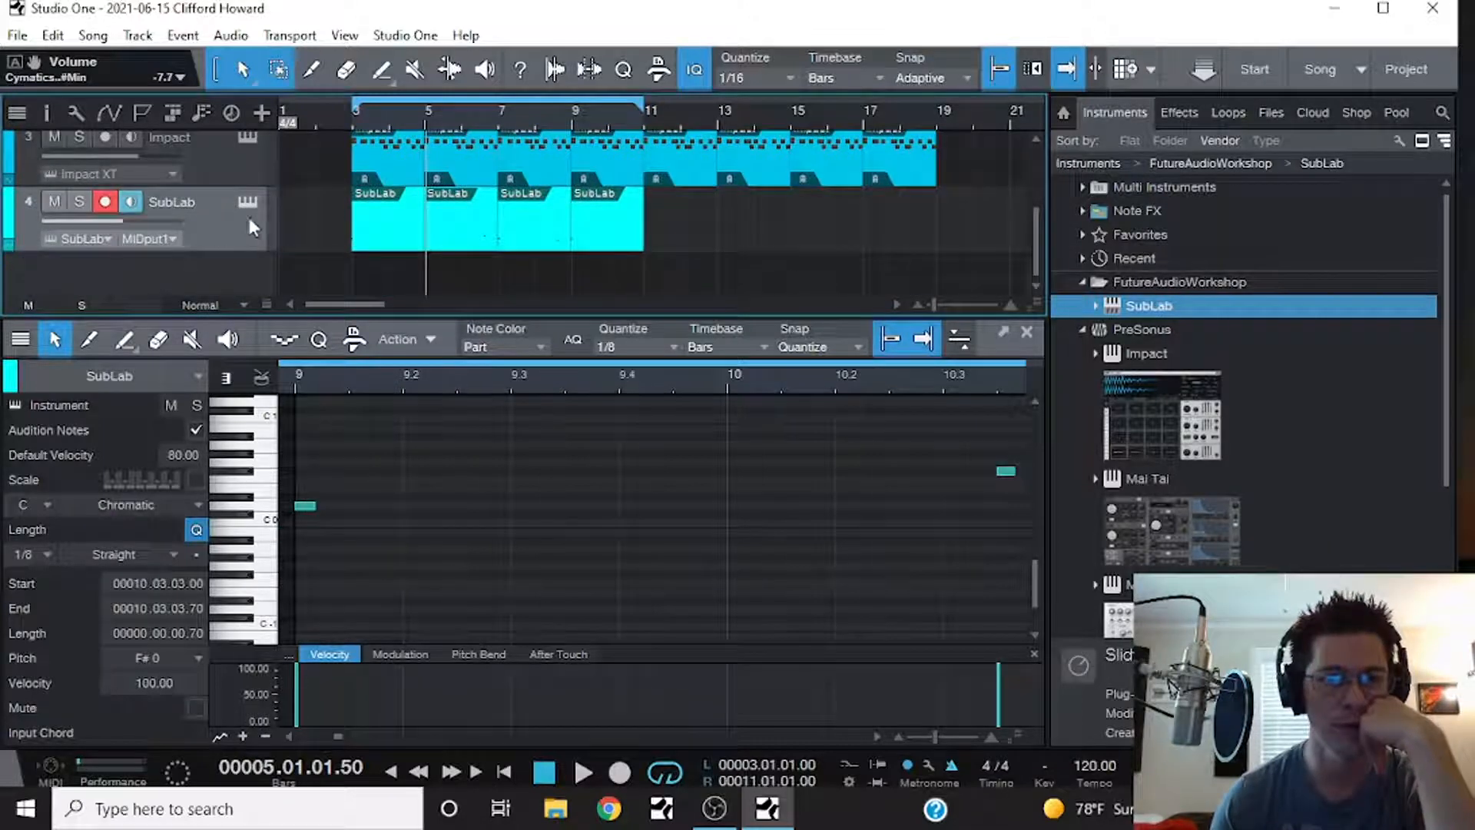
pyautogui.click(1273, 112)
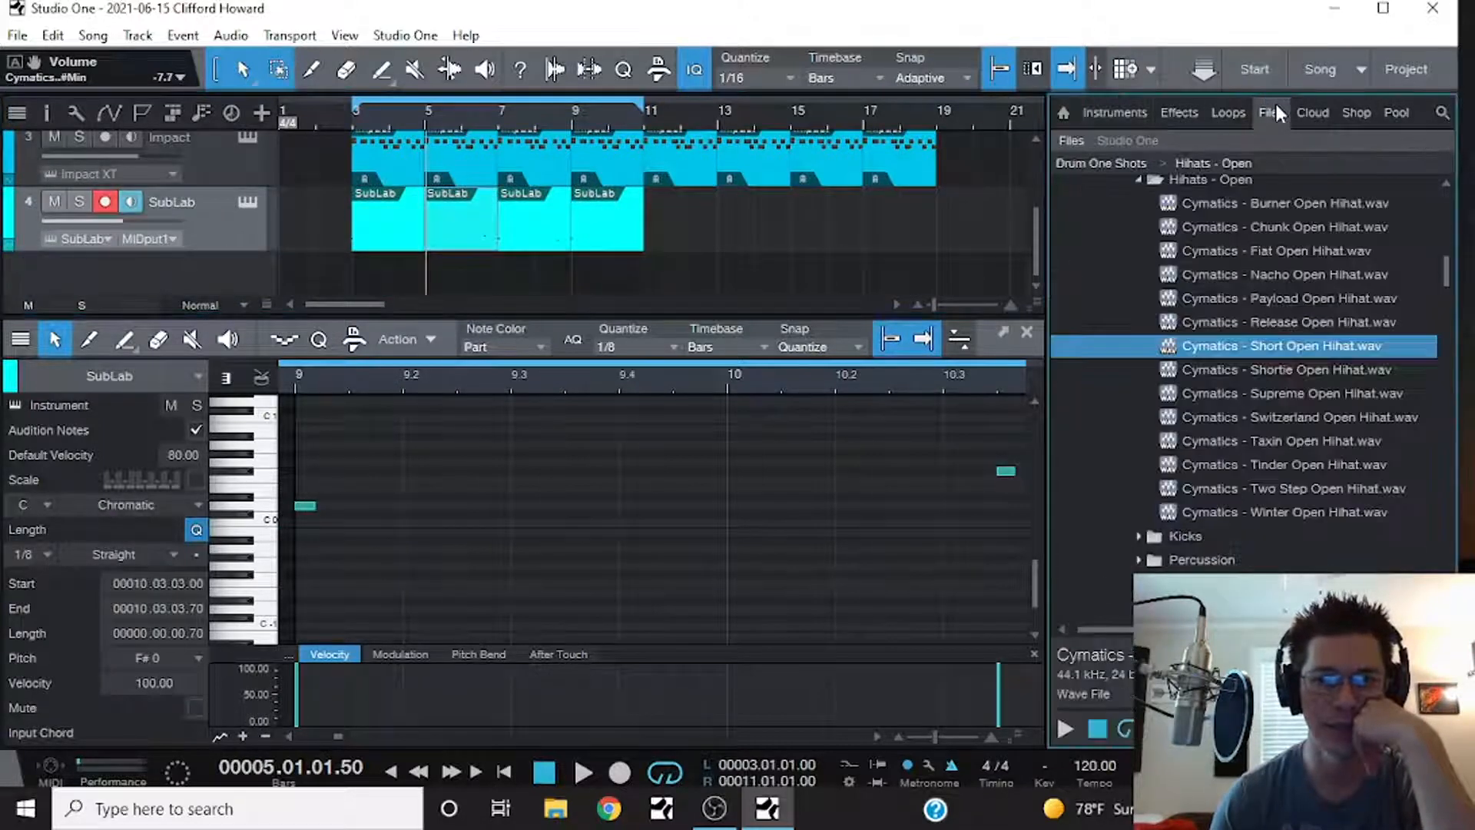
pyautogui.click(1107, 115)
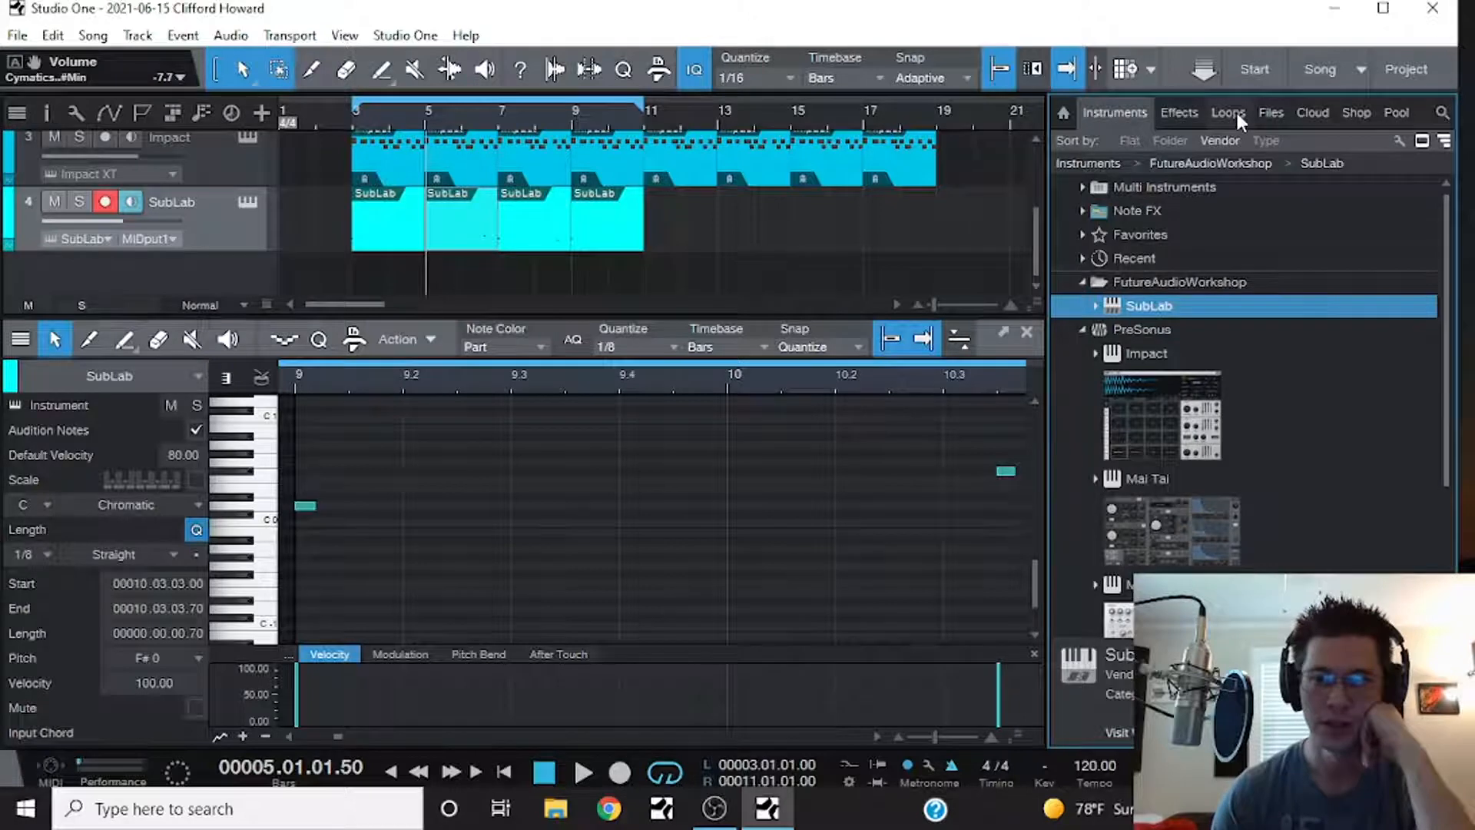
# - Add a Presence instrument on a new track below SubLab and load the Violin Pizzicato preset
pyautogui.scroll(-5, 1209, 381)
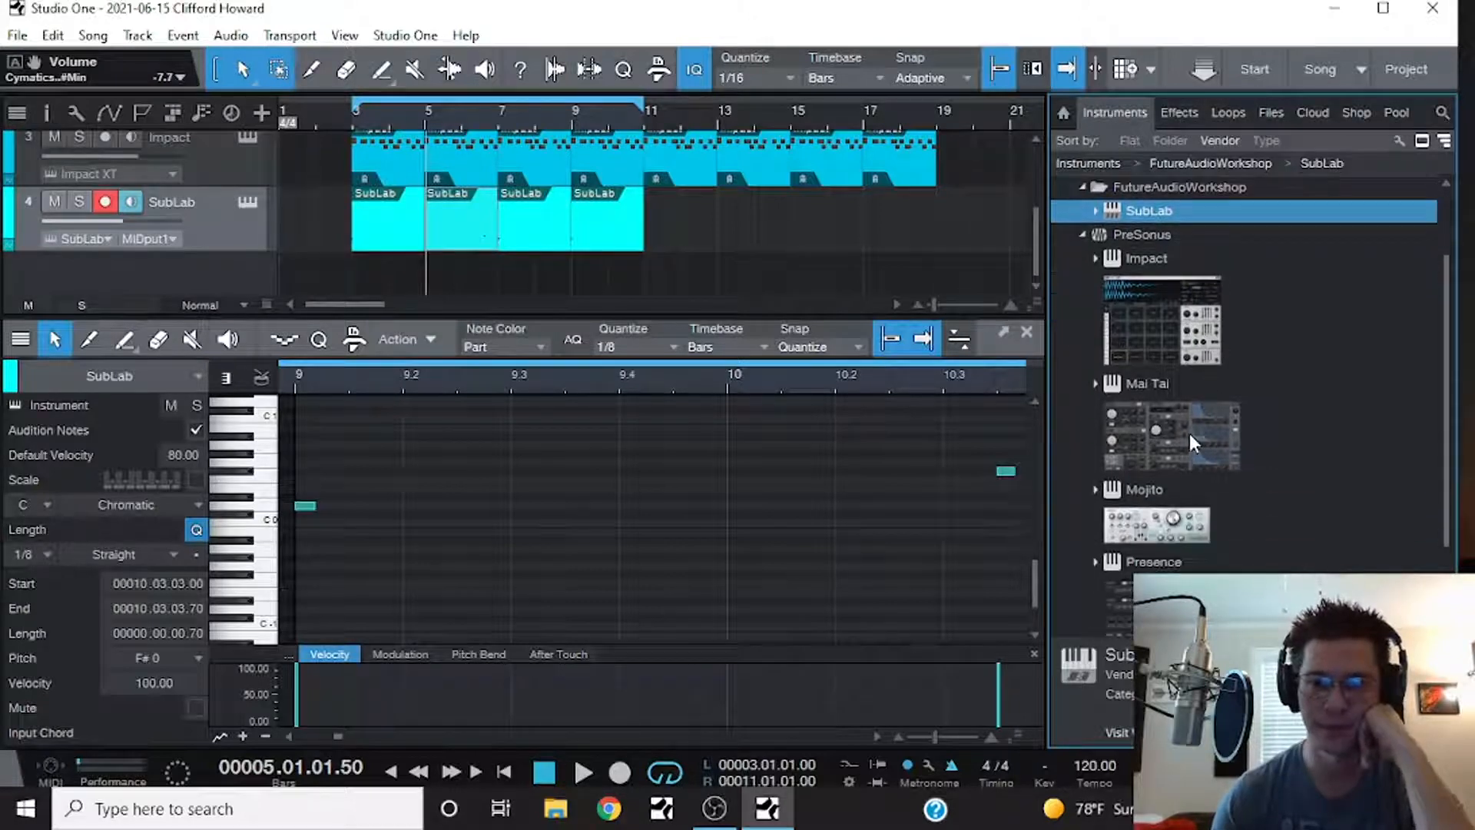
pyautogui.moveTo(1189, 477); pyautogui.dragTo(186, 253)
pyautogui.click(498, 57)
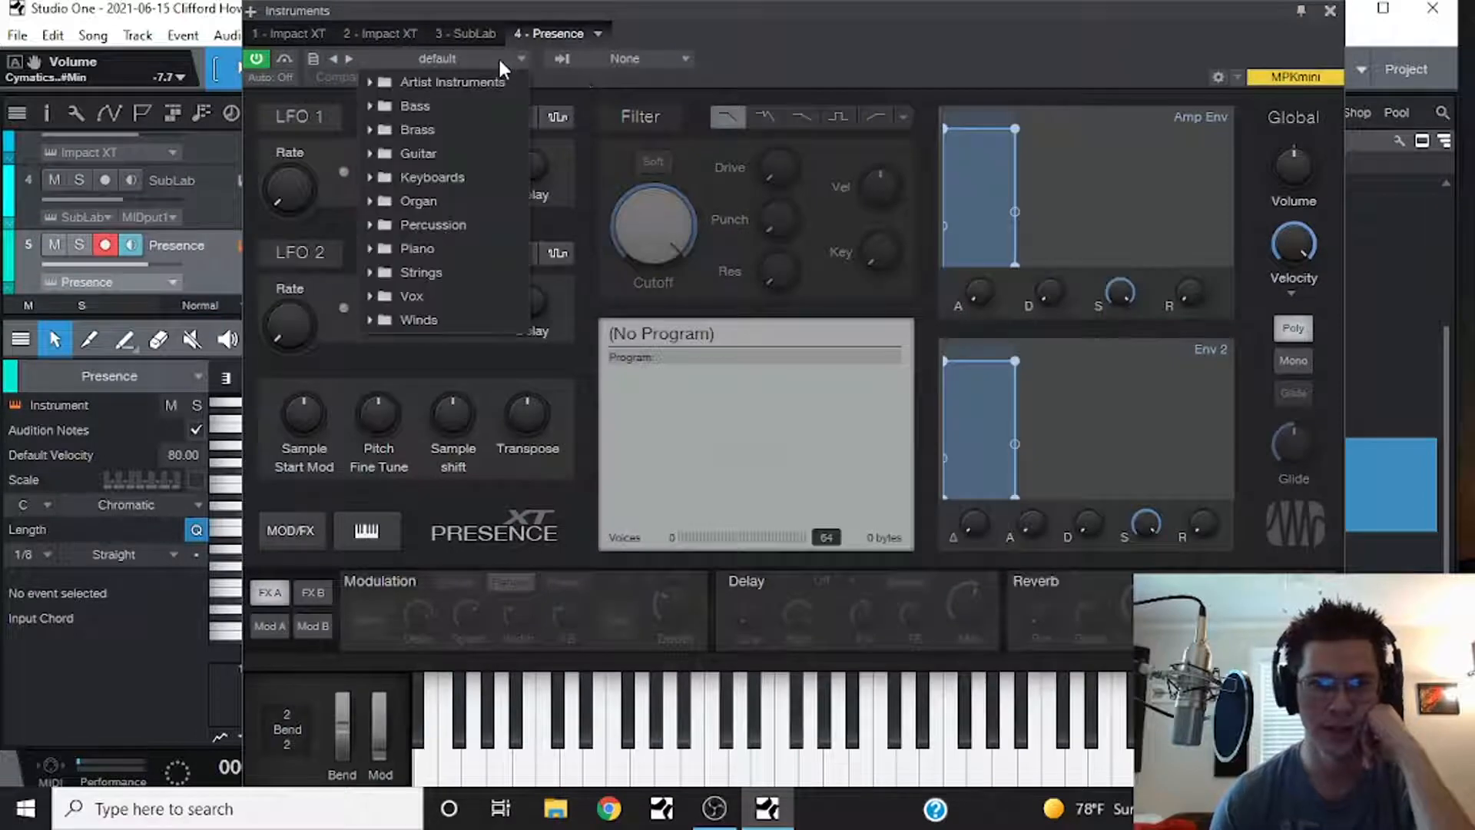
pyautogui.click(454, 275)
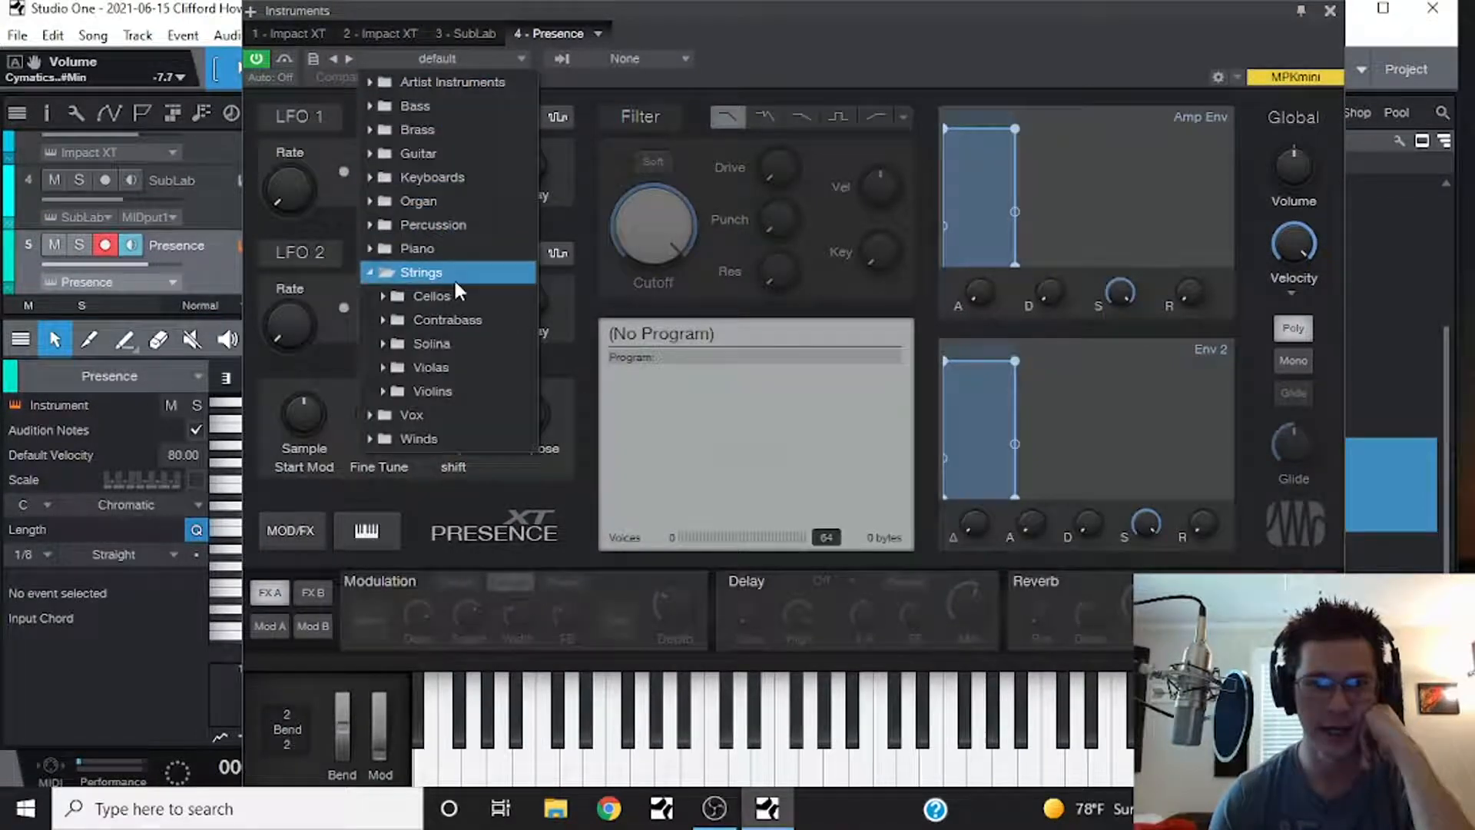
pyautogui.click(473, 388)
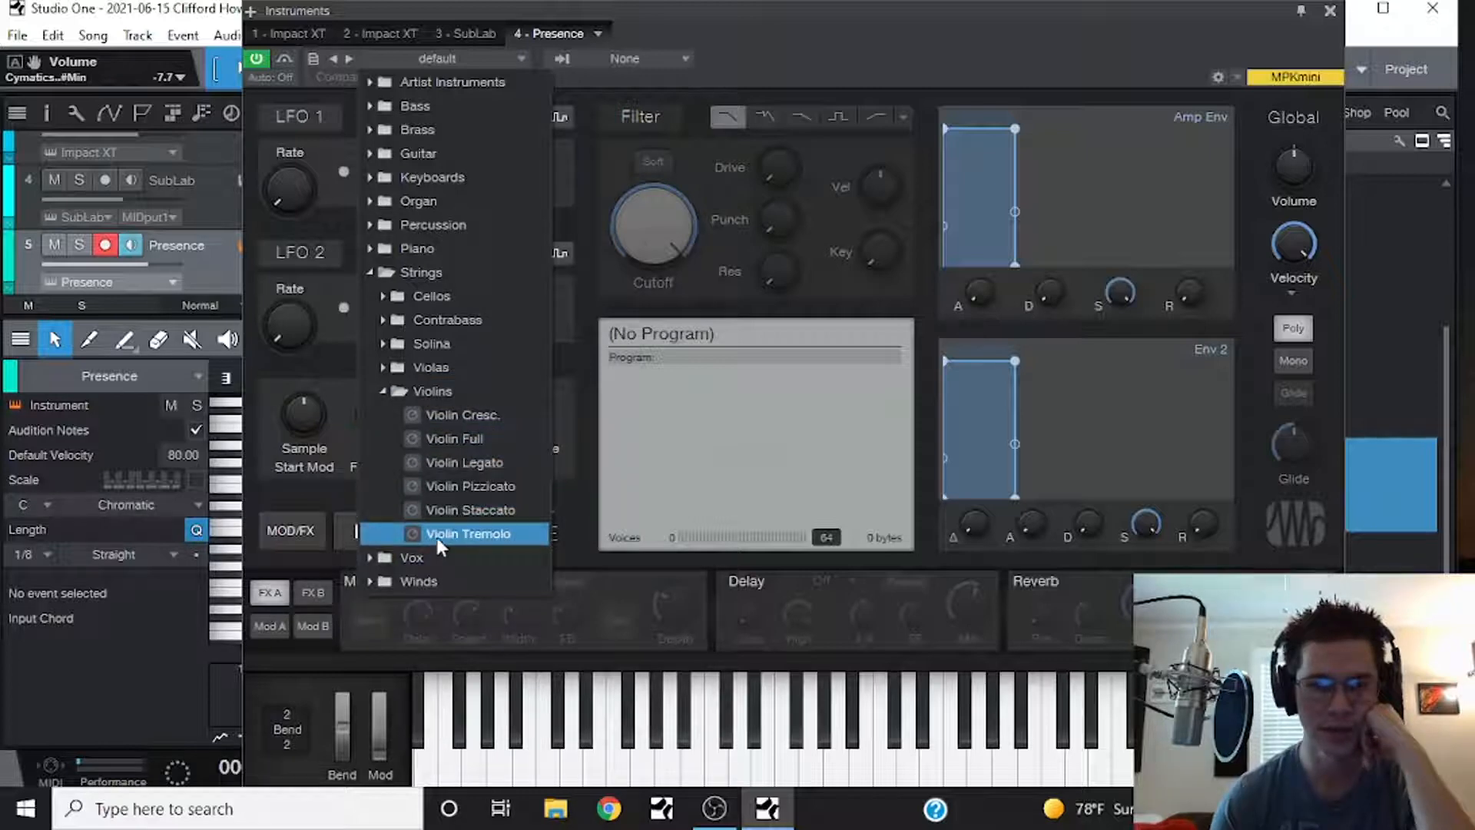
pyautogui.click(465, 491)
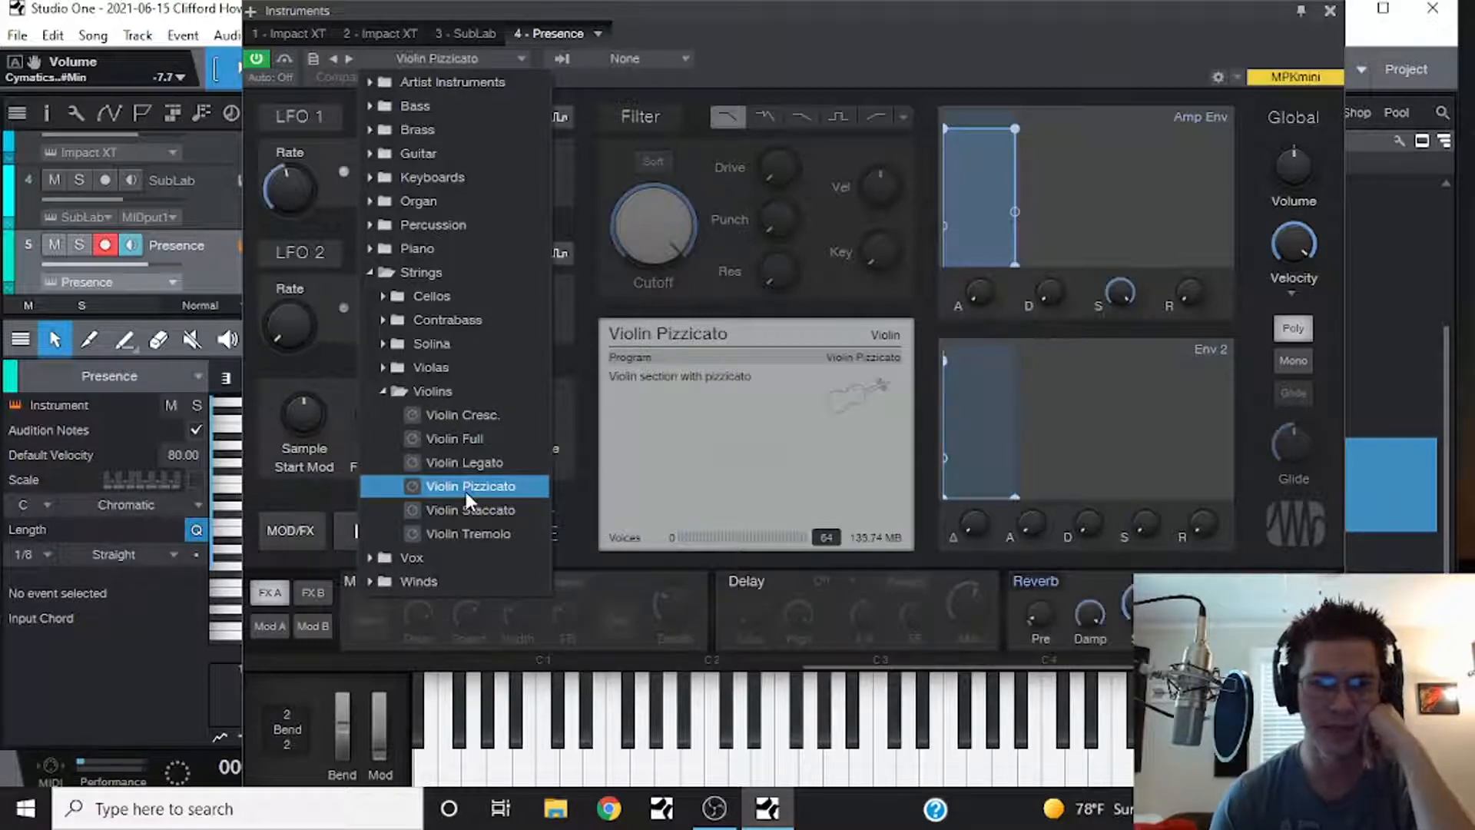
pyautogui.click(465, 492)
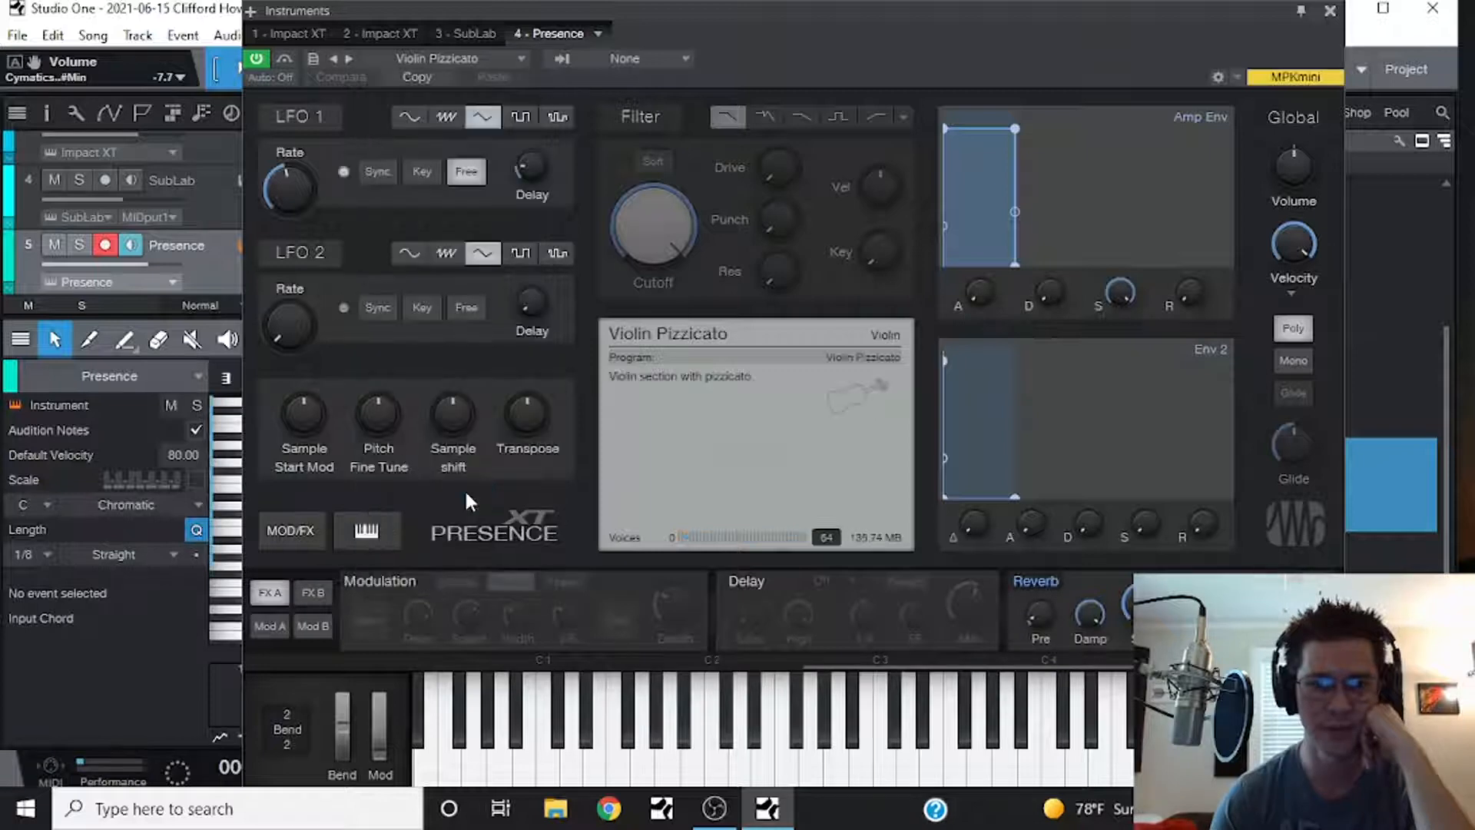
pyautogui.click(1325, 14)
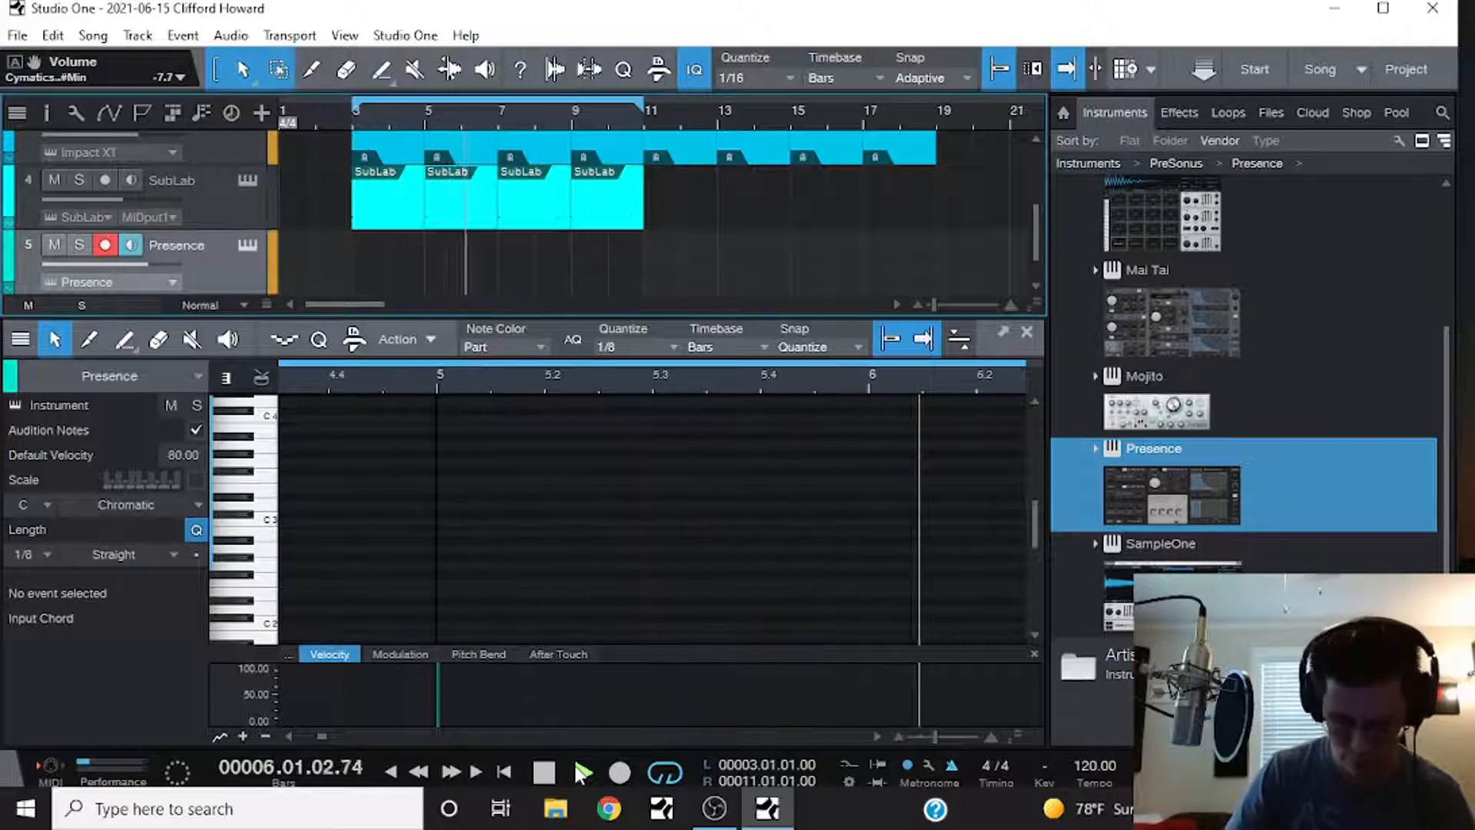
# - Record a violin part on the Presence track, starting from bar 3
pyautogui.press('space')
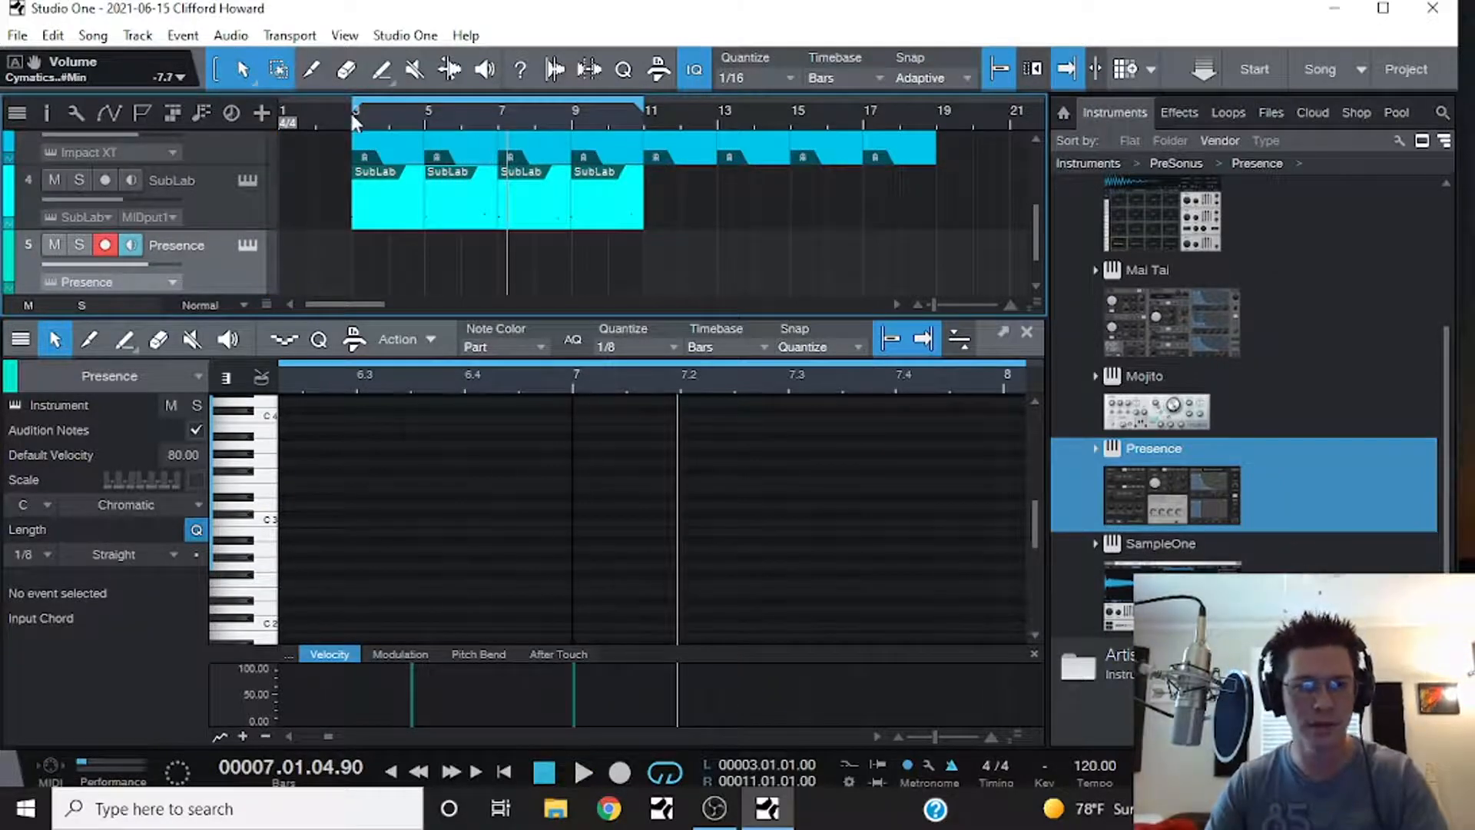
pyautogui.click(352, 117)
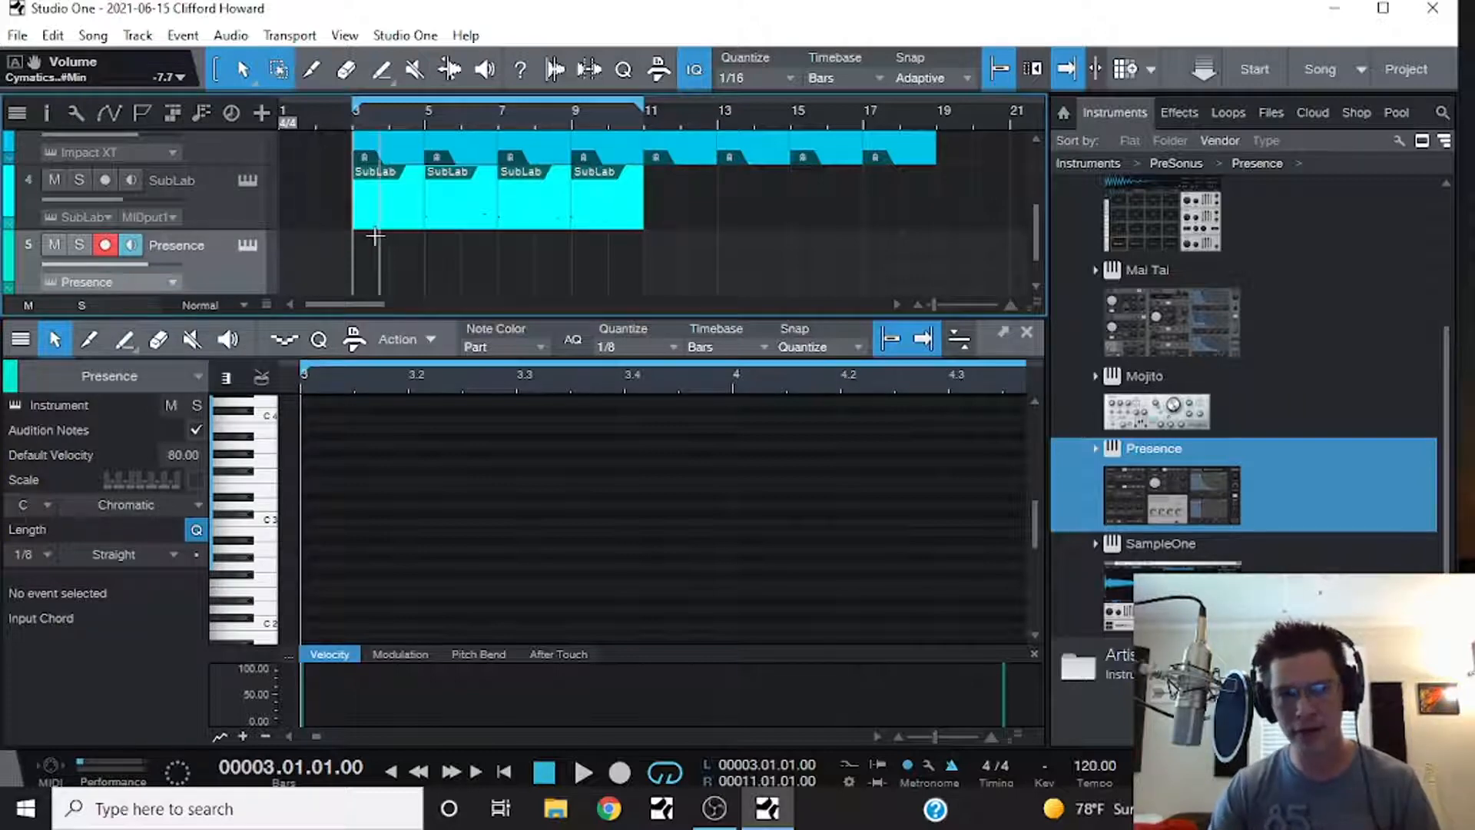
pyautogui.click(249, 245)
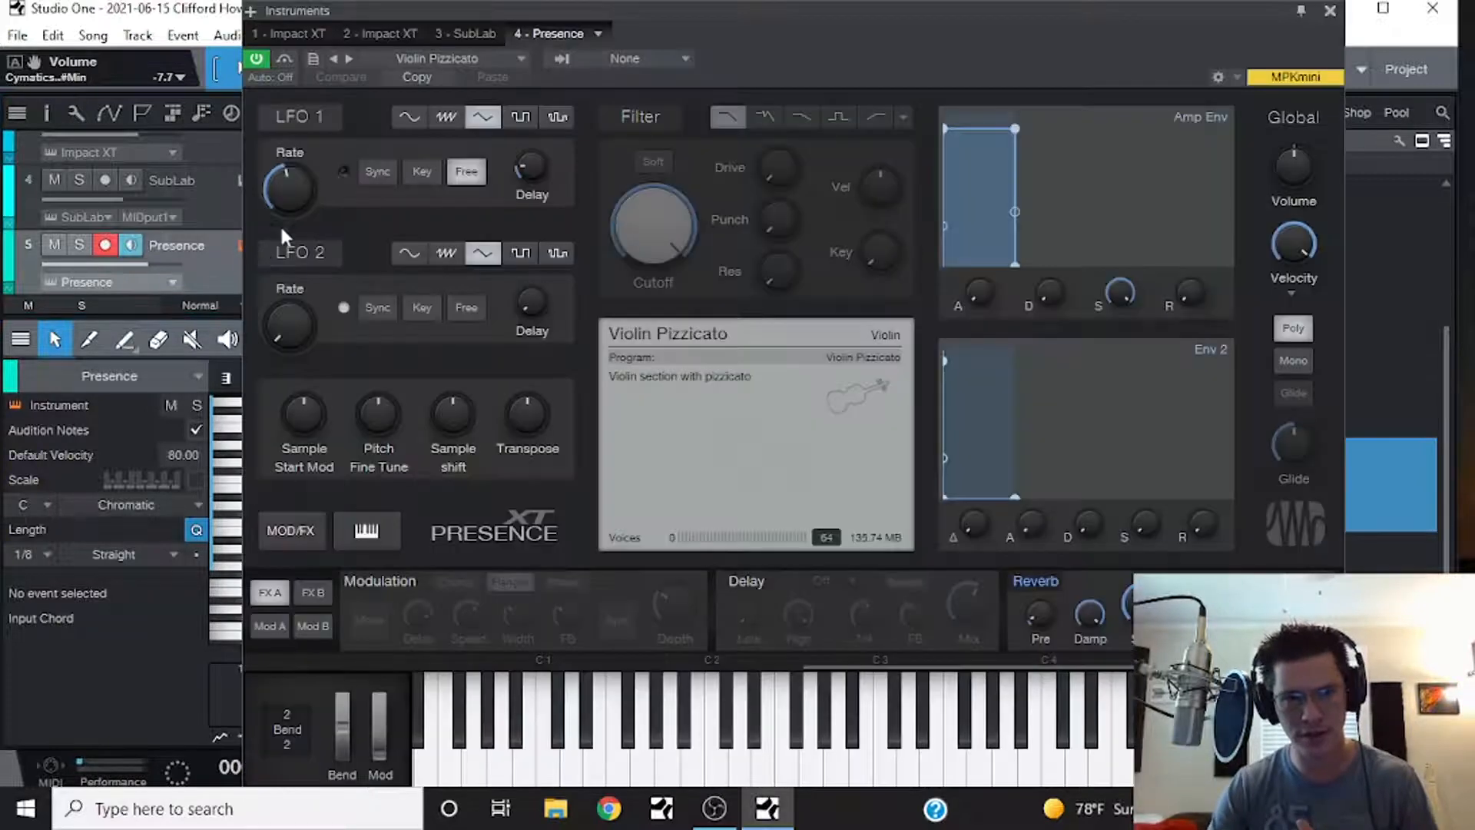
pyautogui.click(1330, 11)
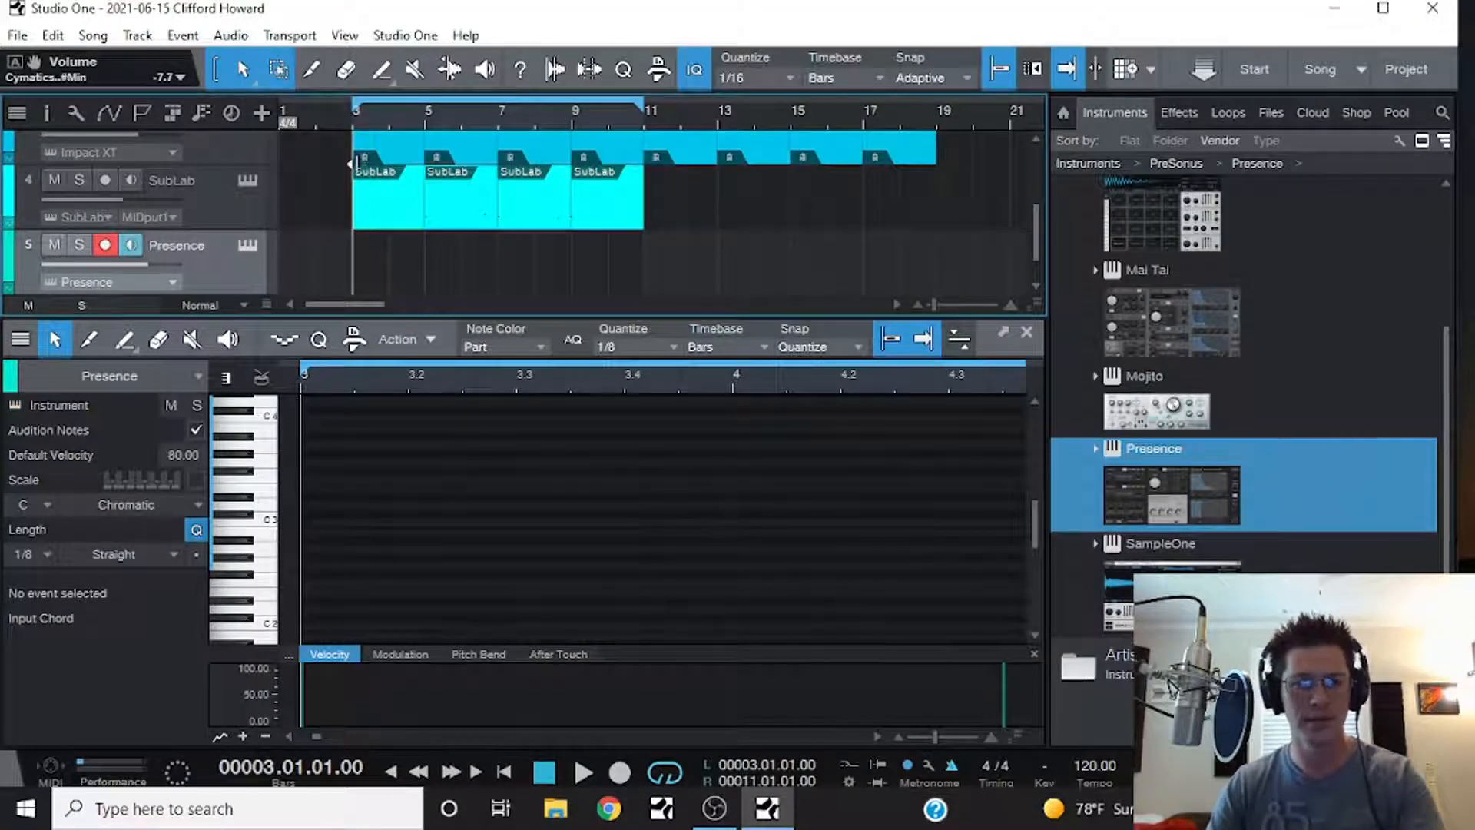
pyautogui.click(620, 773)
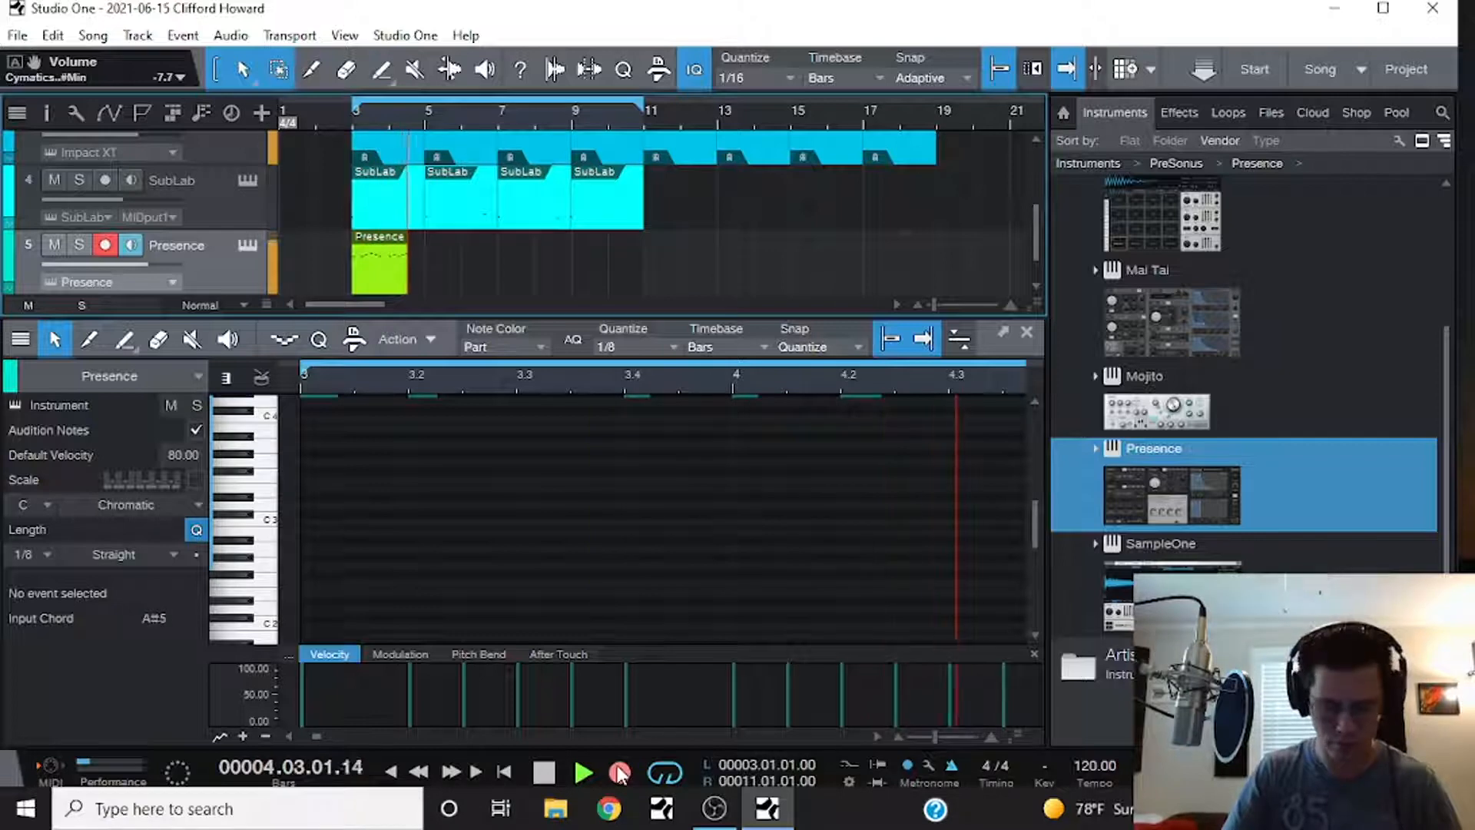
pyautogui.press('space')
# - Trim the recorded Presence event to end at bar 5 and duplicate it three times to fill up to bar 11
pyautogui.moveTo(457, 251); pyautogui.dragTo(424, 251)
pyautogui.press('d')
pyautogui.press('d')
pyautogui.press('d')
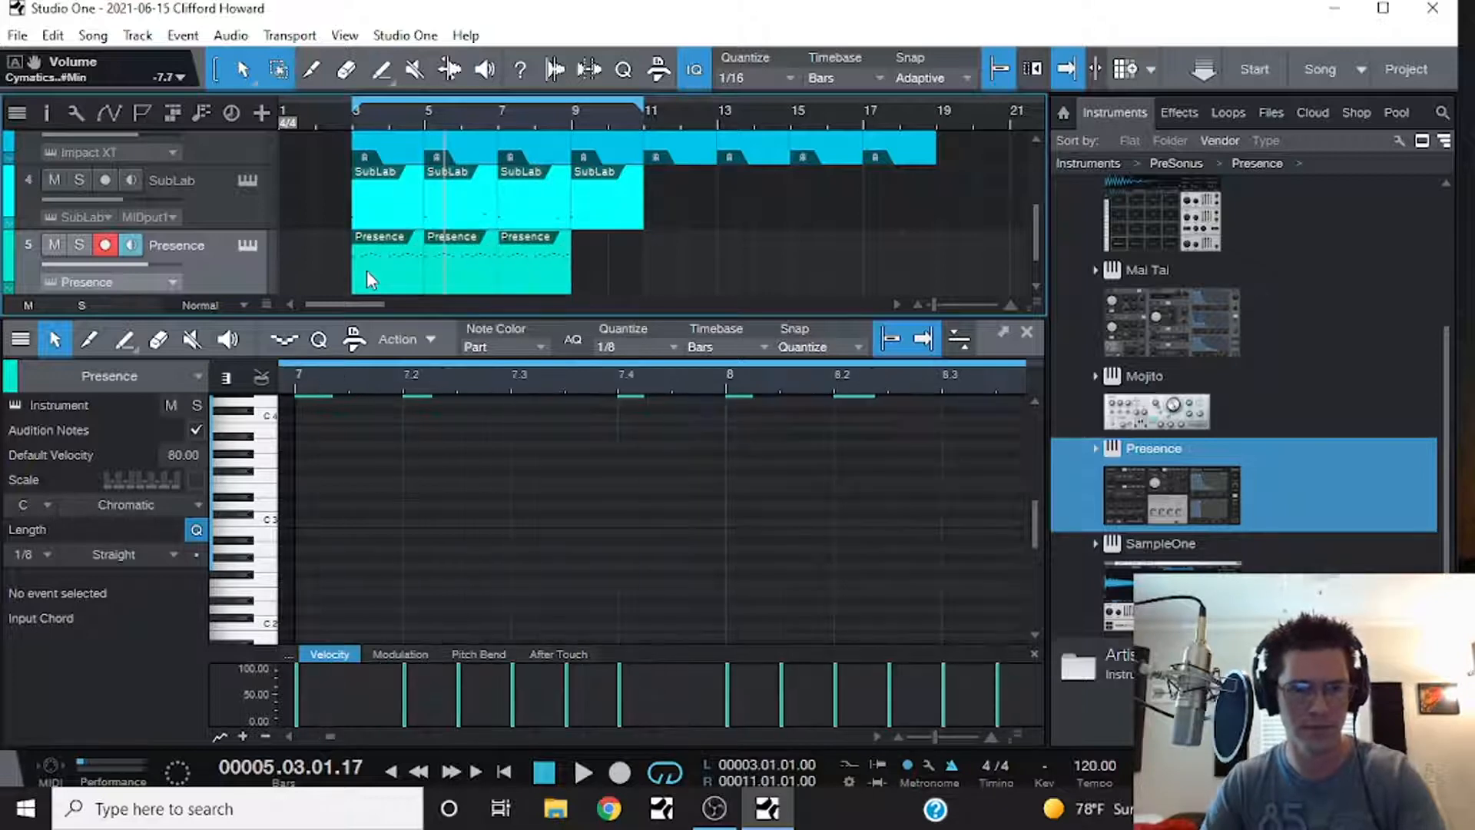
# - During playback, change the Presence preset to Violin Staccato
pyautogui.press('space')
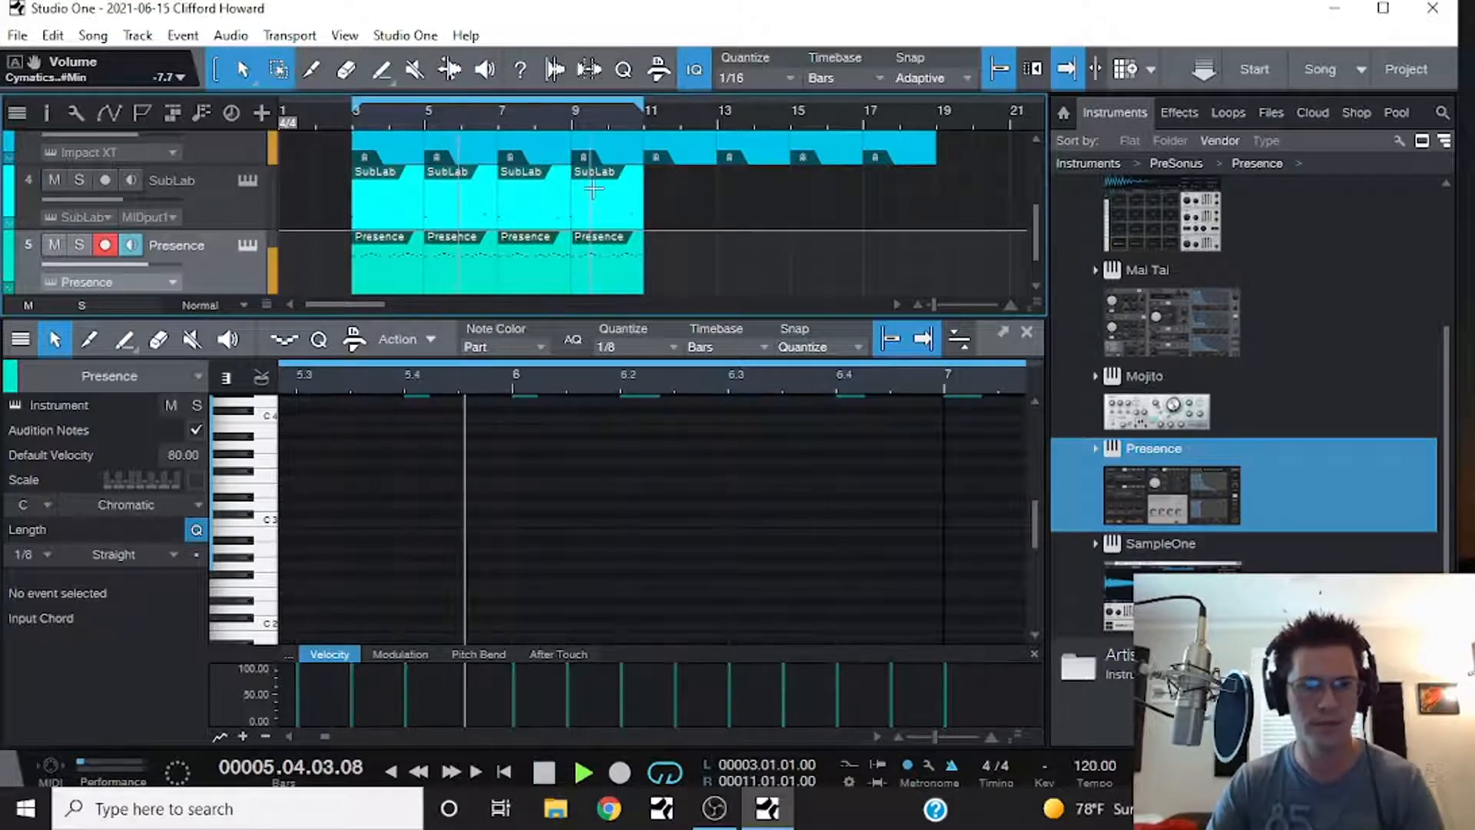
pyautogui.click(247, 246)
pyautogui.click(473, 57)
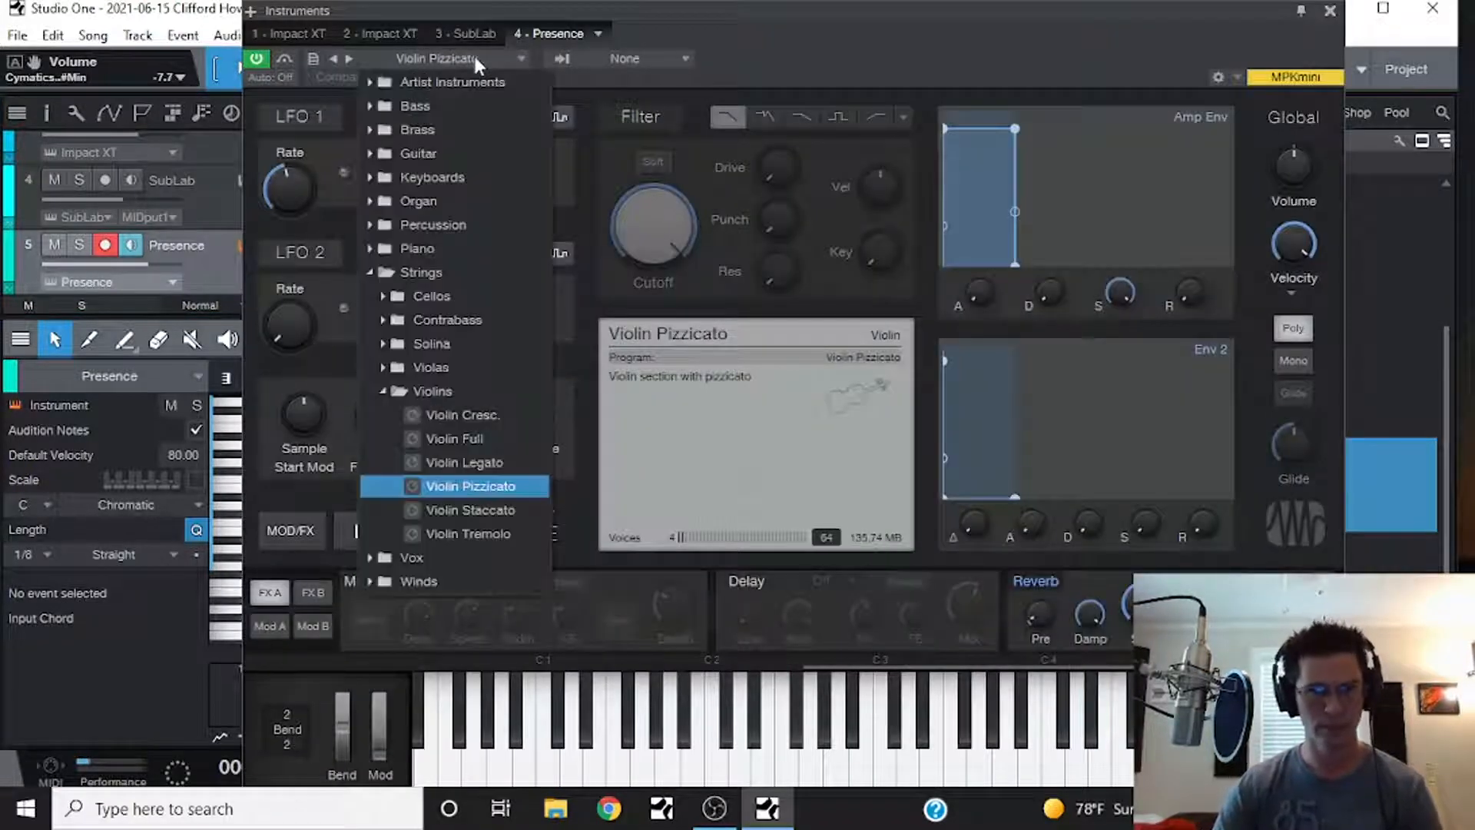
pyautogui.click(460, 510)
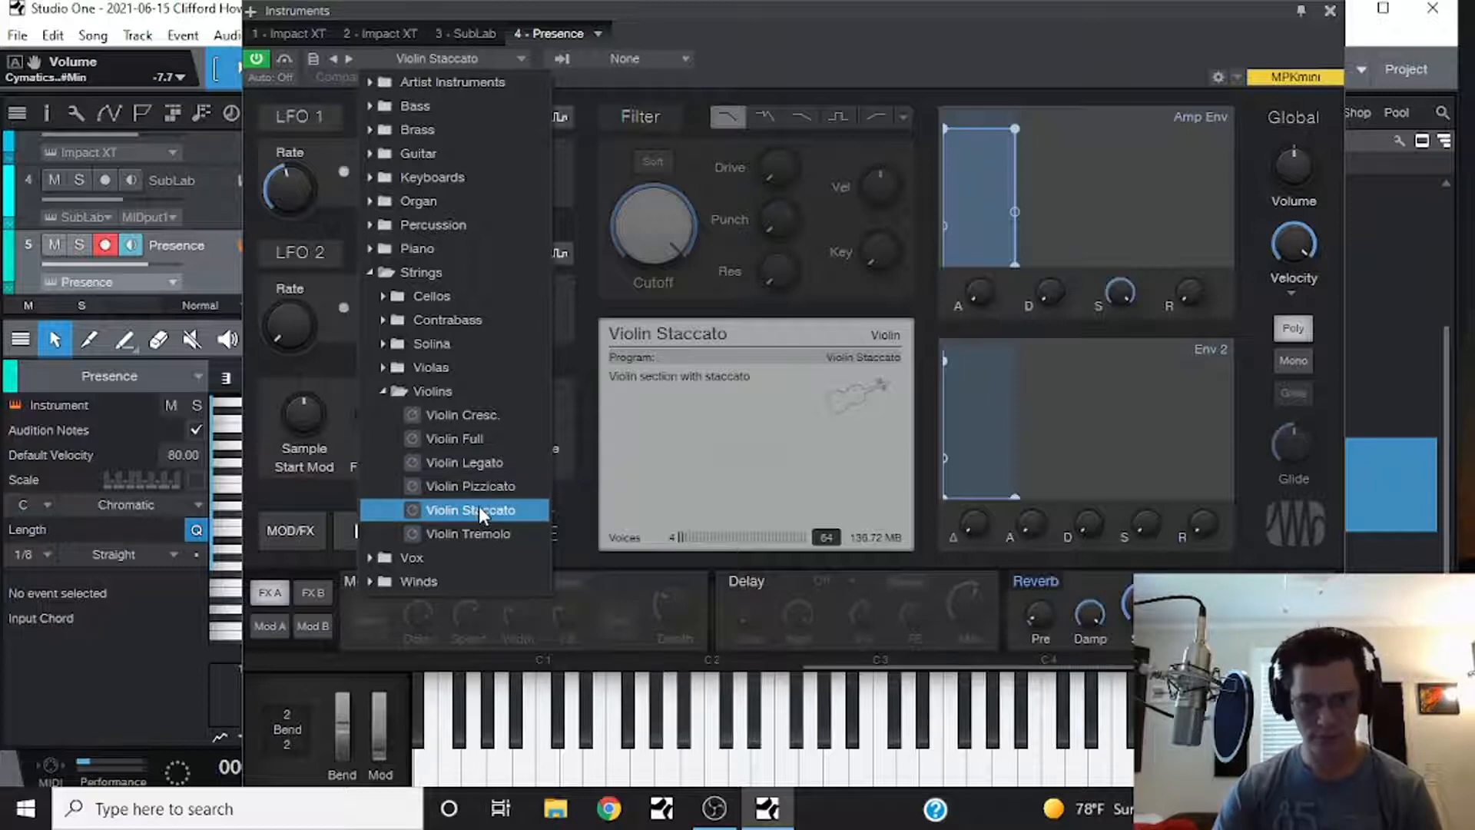
# - Close the Presence window, duplicate the Presence track and record a second violin part on the copy, starting from bar 3
pyautogui.click(1048, 13)
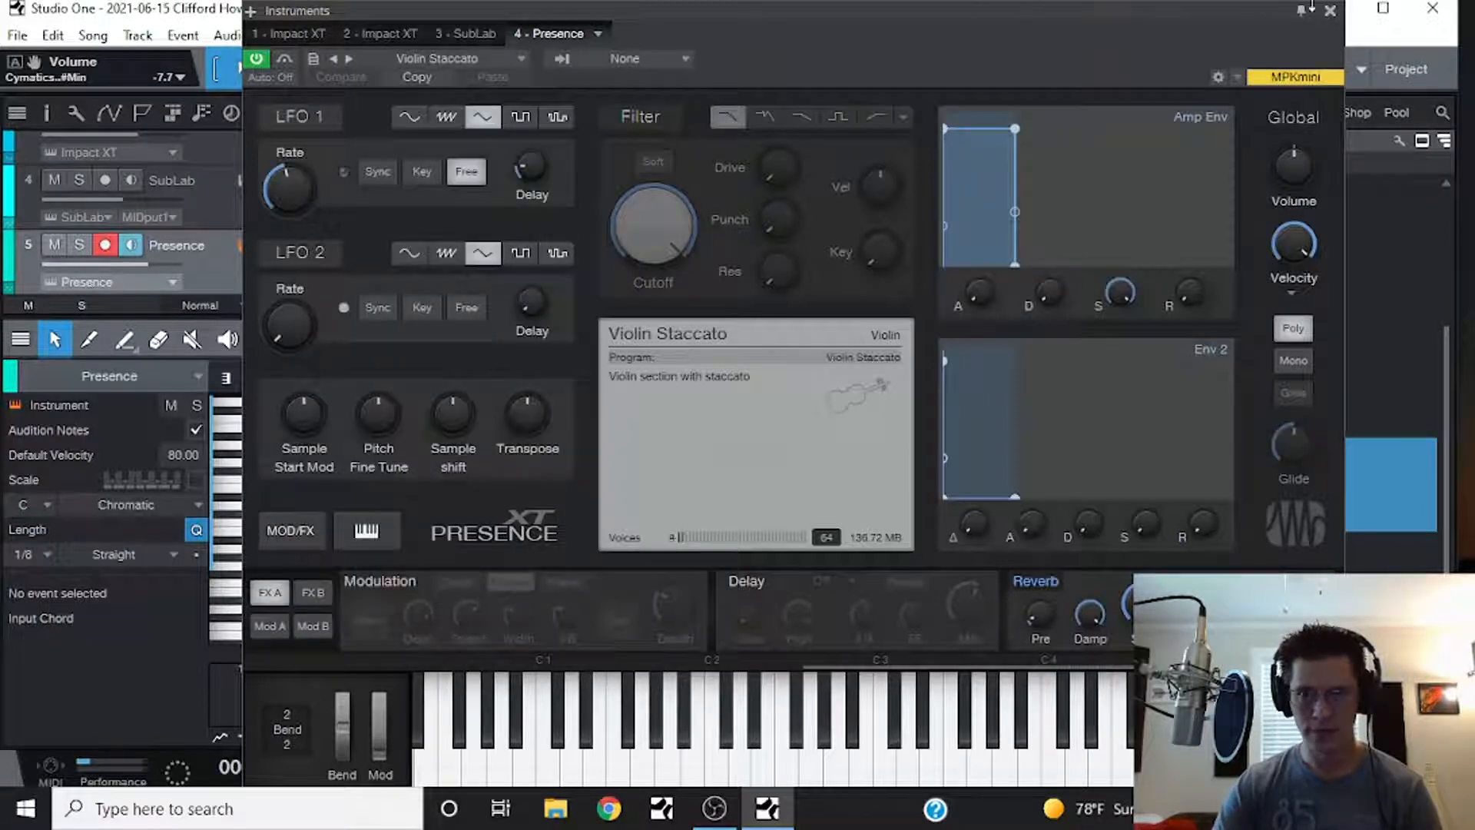
pyautogui.click(1330, 11)
pyautogui.scroll(-1, 254, 230)
pyautogui.rightClick(237, 223)
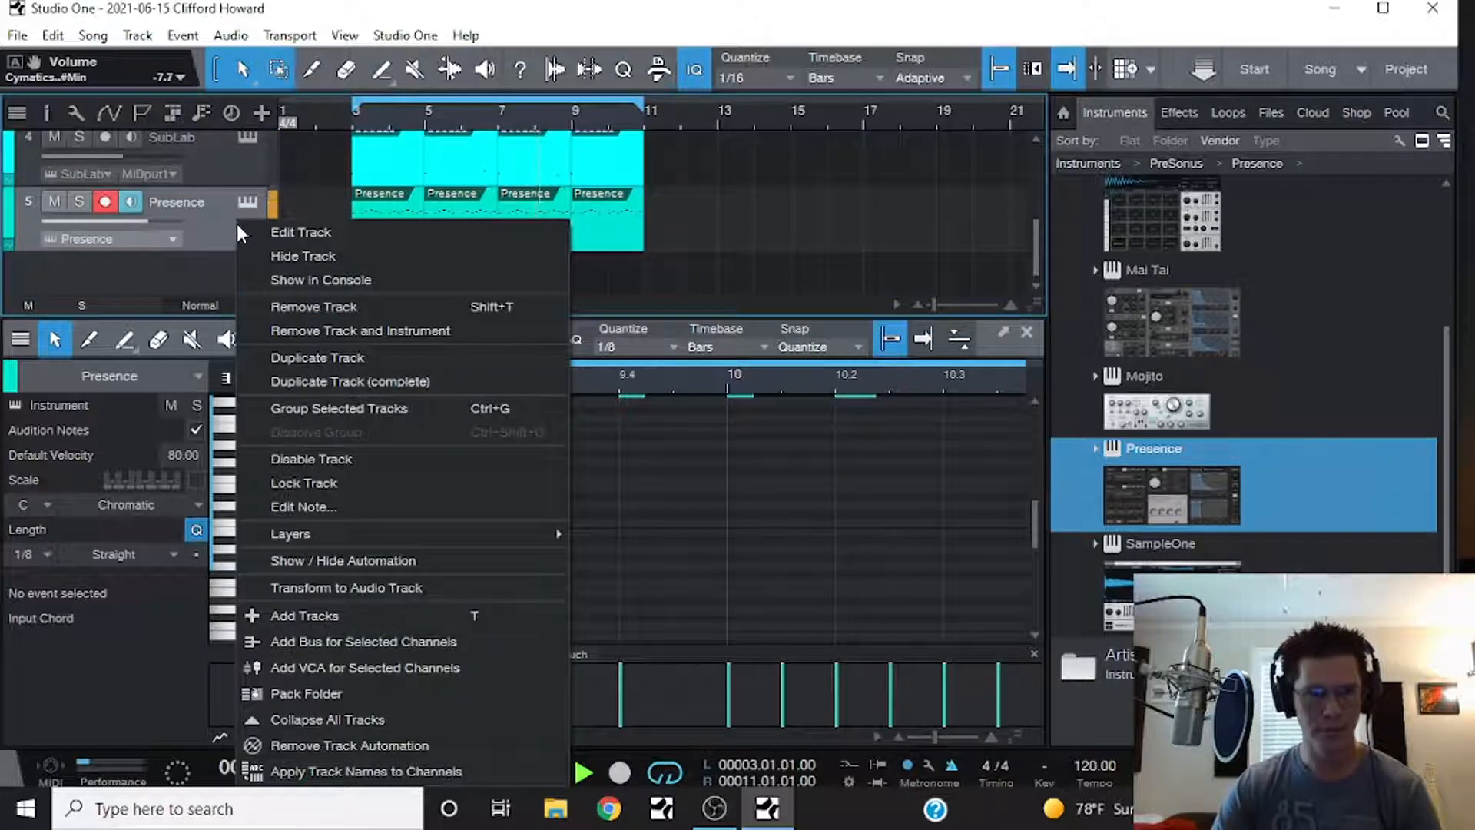
pyautogui.click(303, 361)
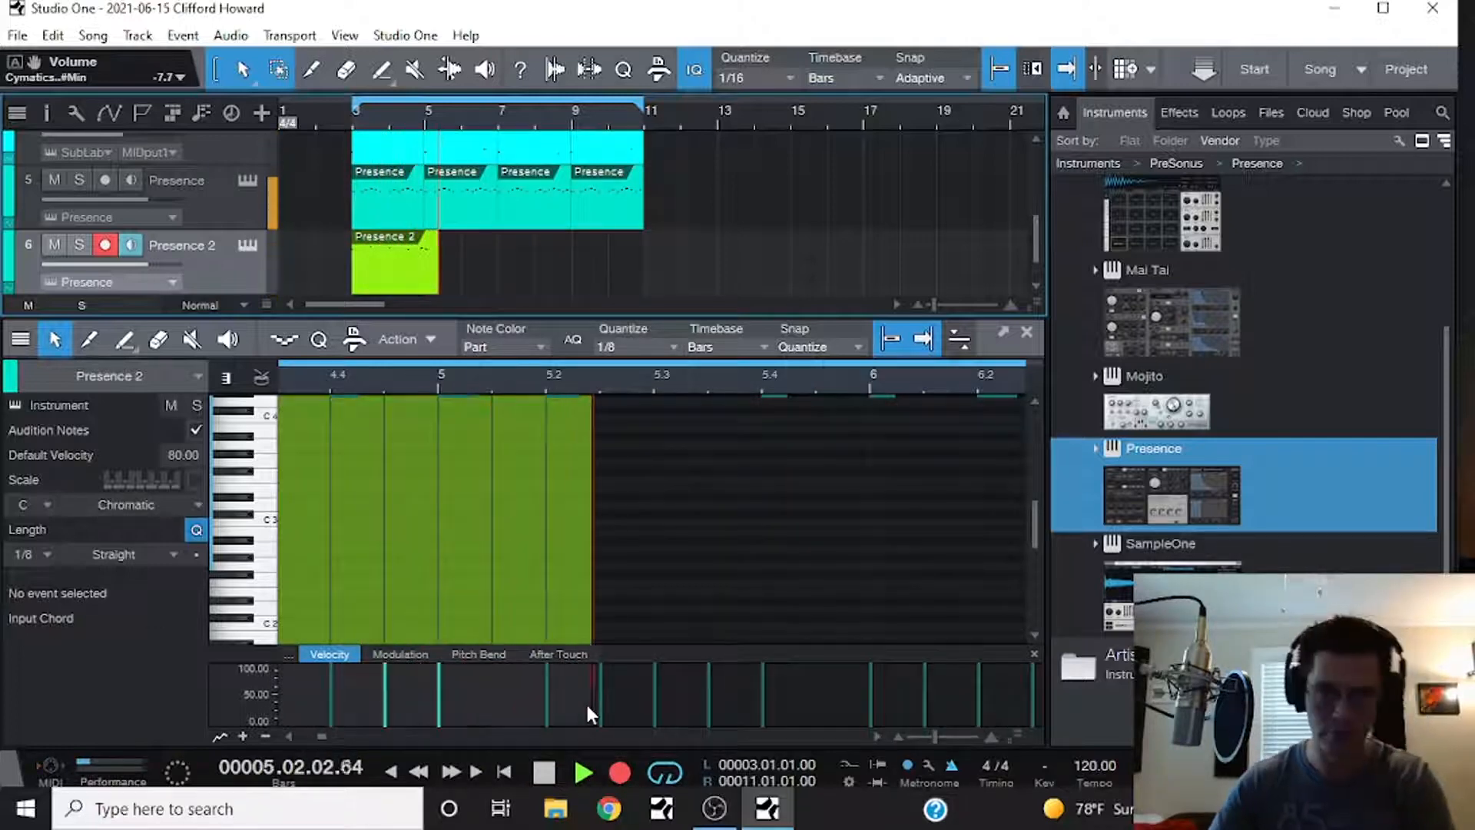
pyautogui.press('space')
# - Trim the recorded Presence 2 event to end at bar 5 and duplicate it three times to fill up to bar 11
pyautogui.moveTo(461, 259); pyautogui.dragTo(429, 263)
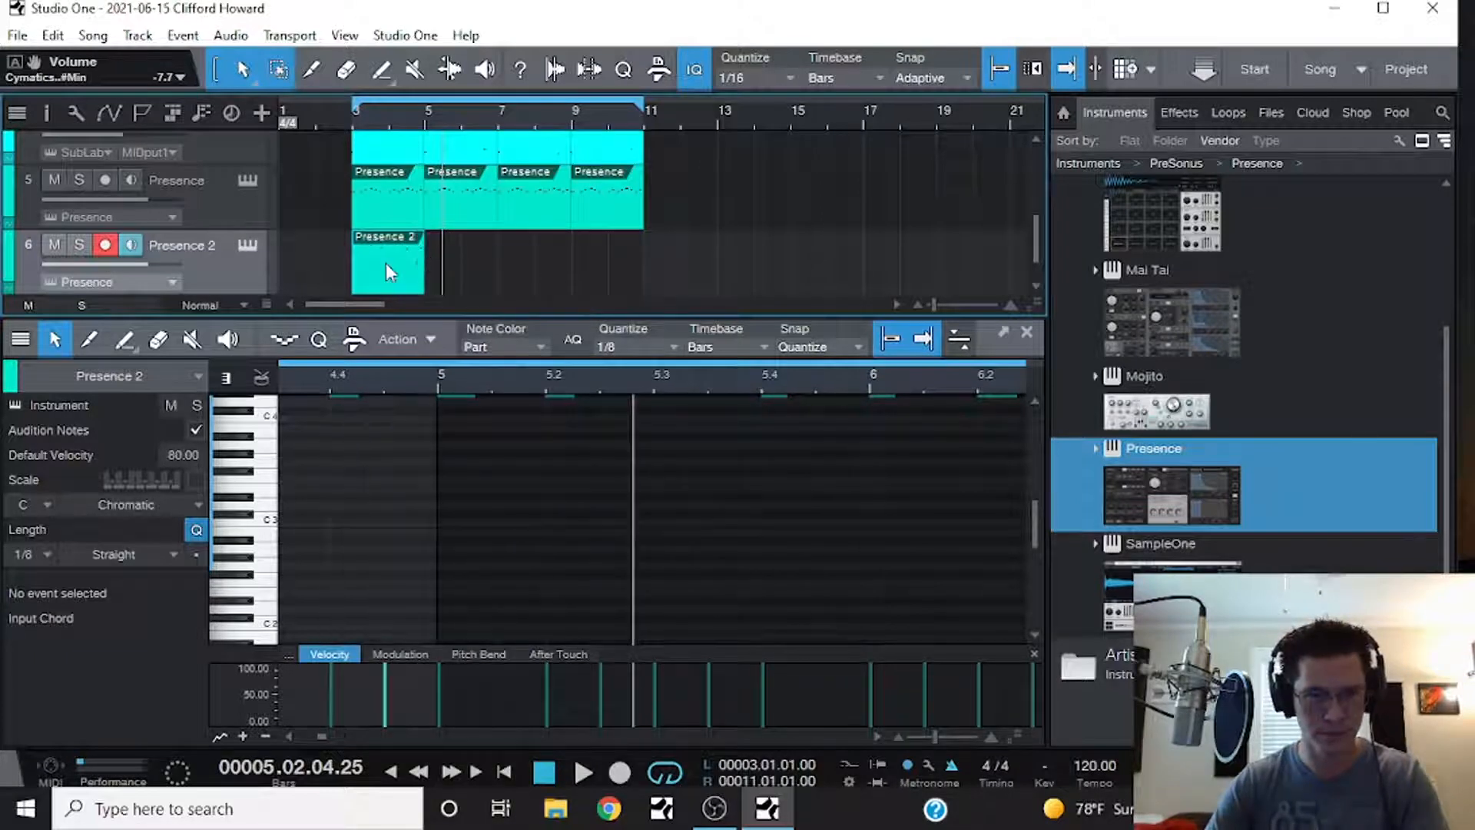
pyautogui.press('d')
pyautogui.press('d')
pyautogui.press('d')
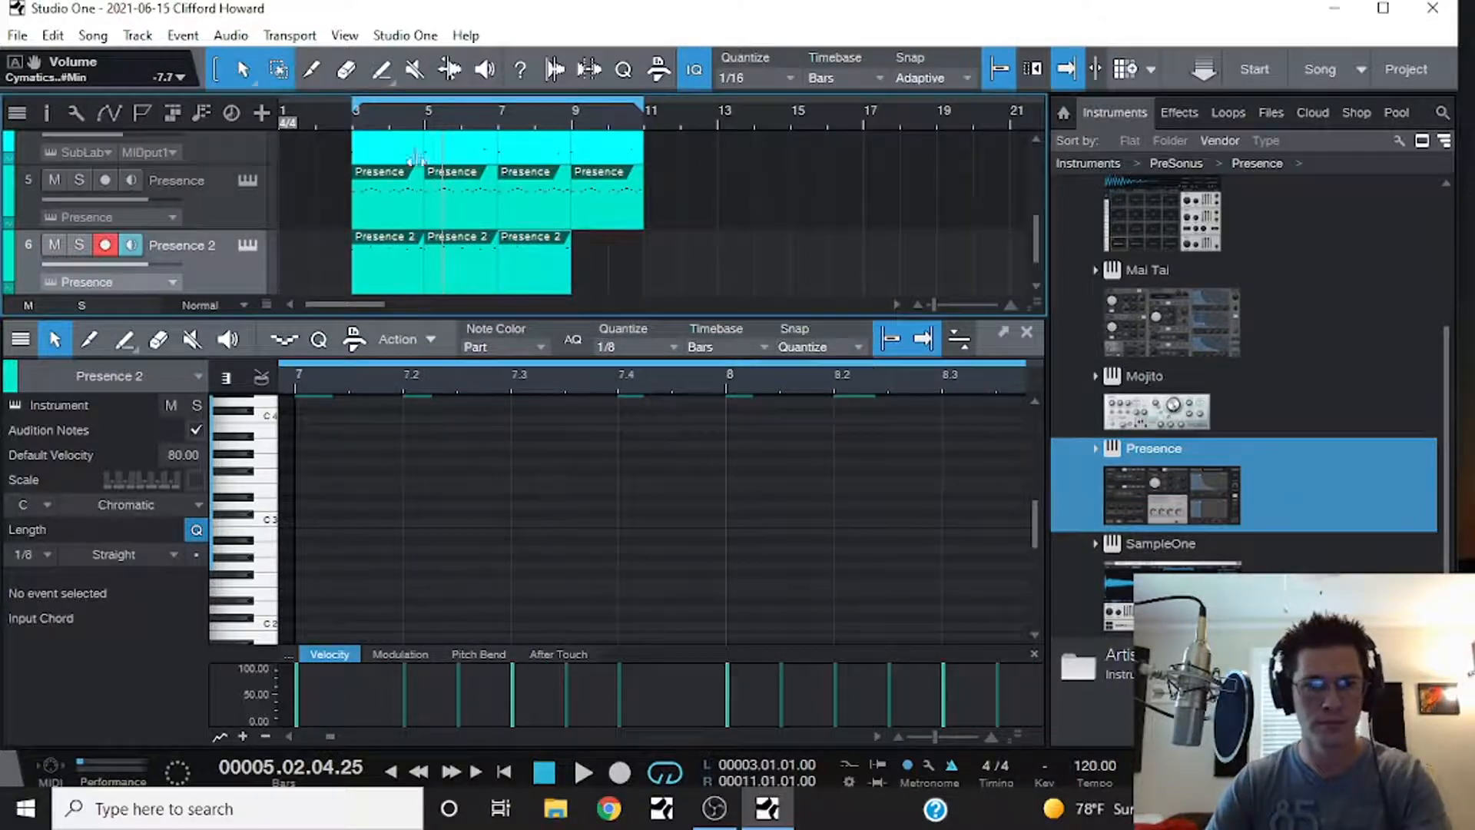
# - During playback from bar 3, show the mixer and set the Presence volume to -0.4 dB and the Main volume to -2.9 dB
pyautogui.click(344, 112)
pyautogui.press('space')
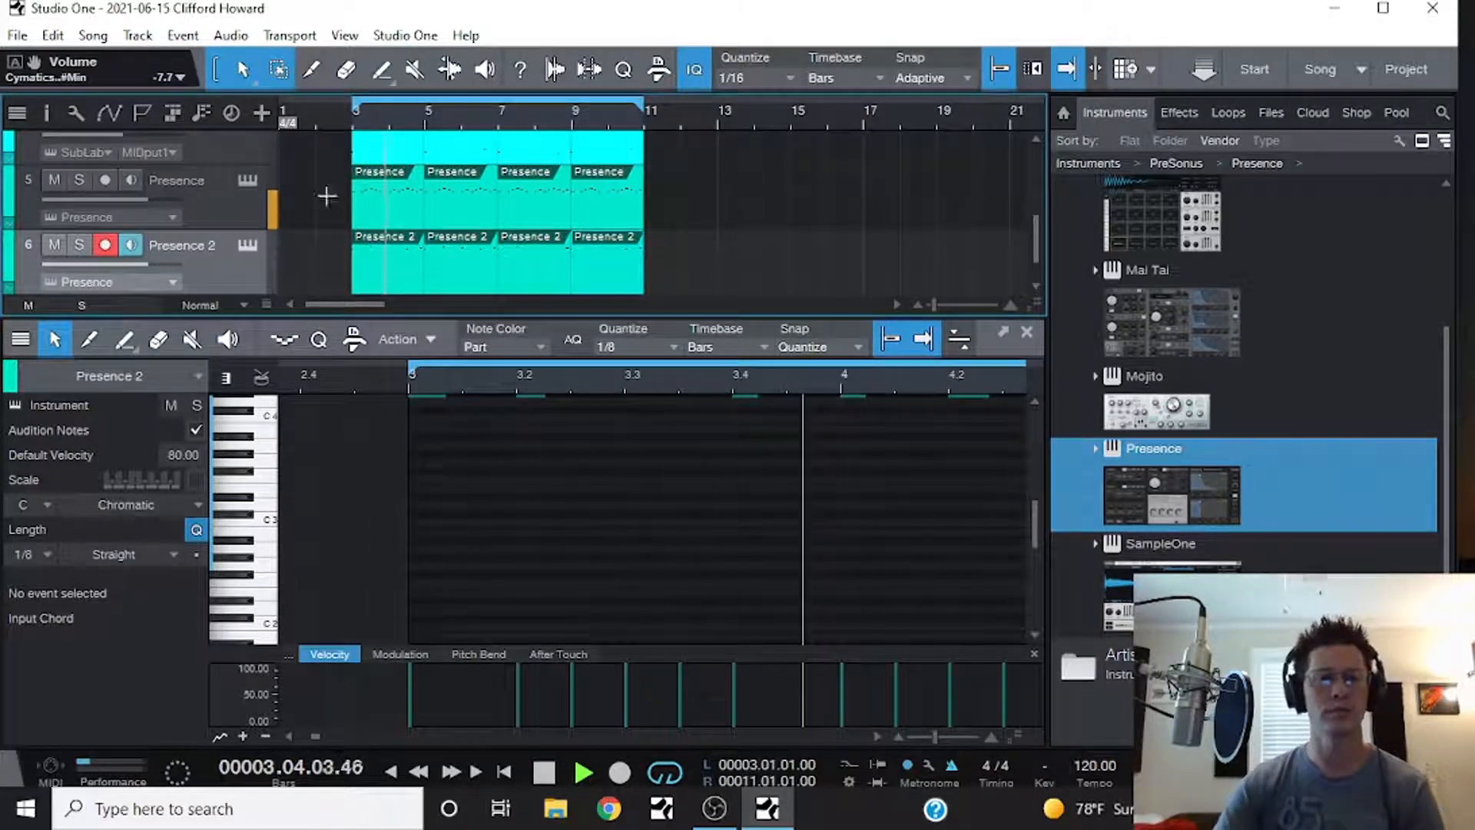
pyautogui.scroll(3, 326, 175)
pyautogui.scroll(1, 315, 183)
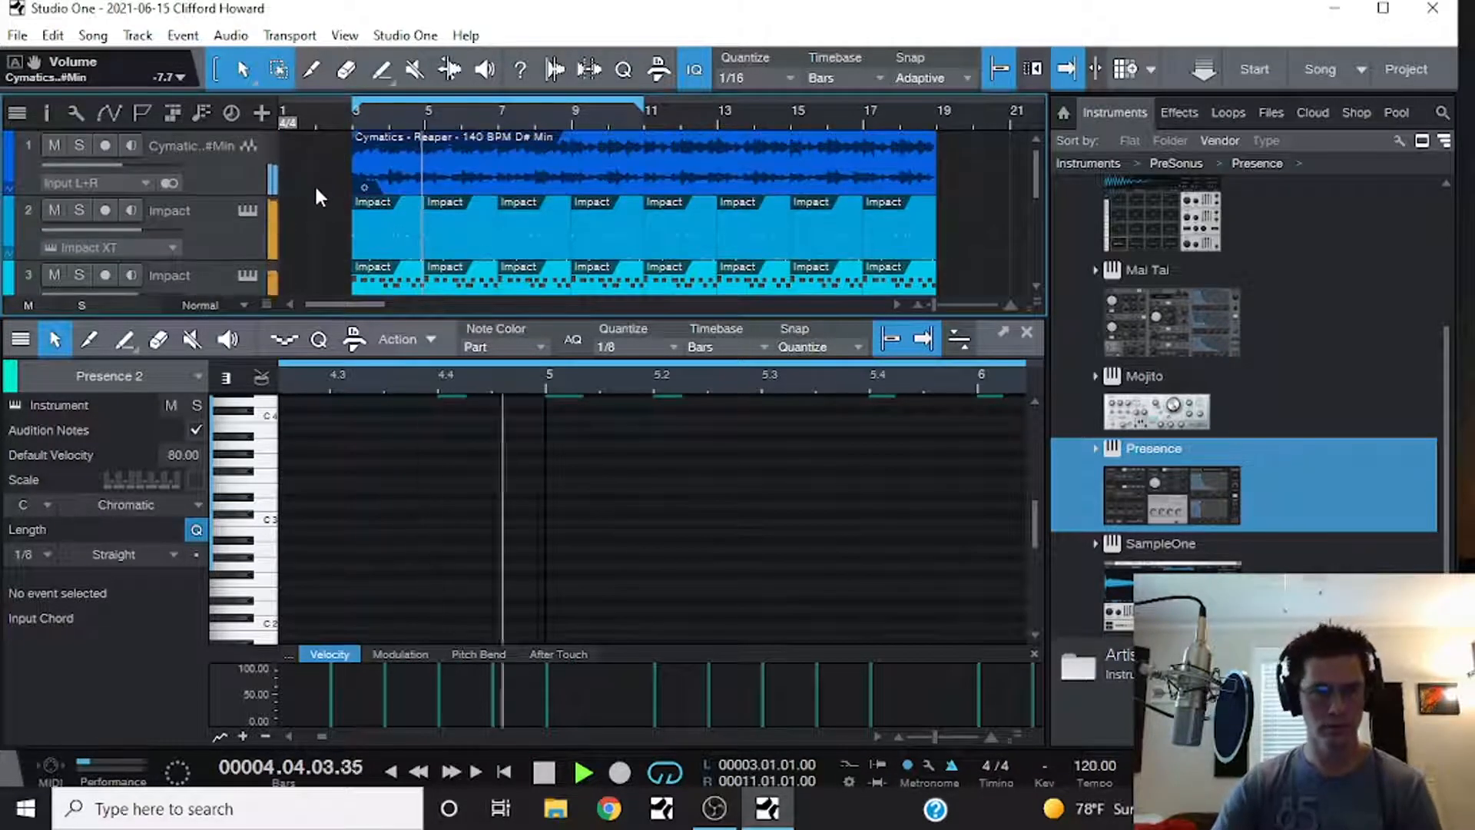
pyautogui.scroll(-4, 315, 182)
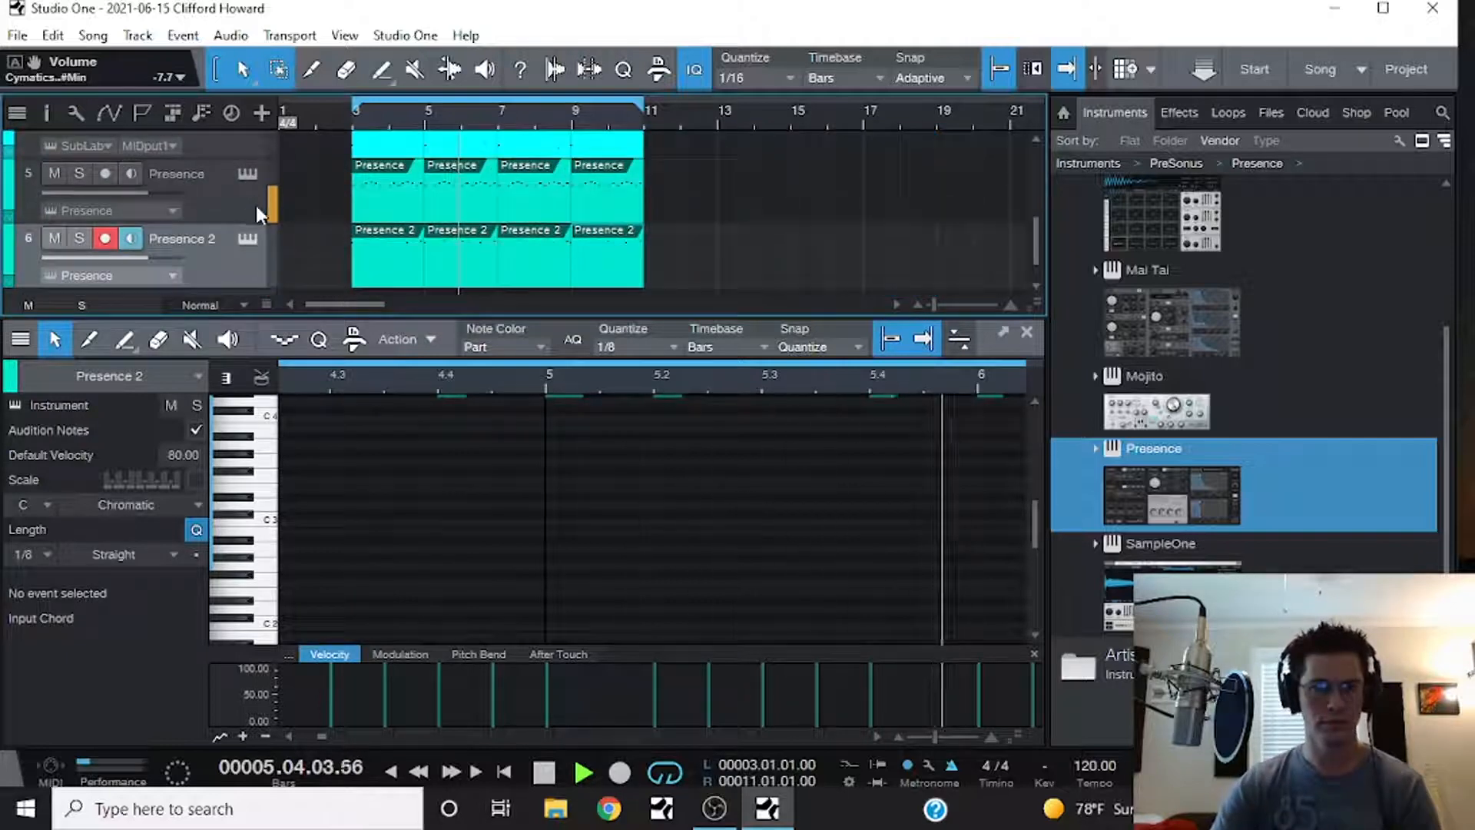
pyautogui.click(164, 197)
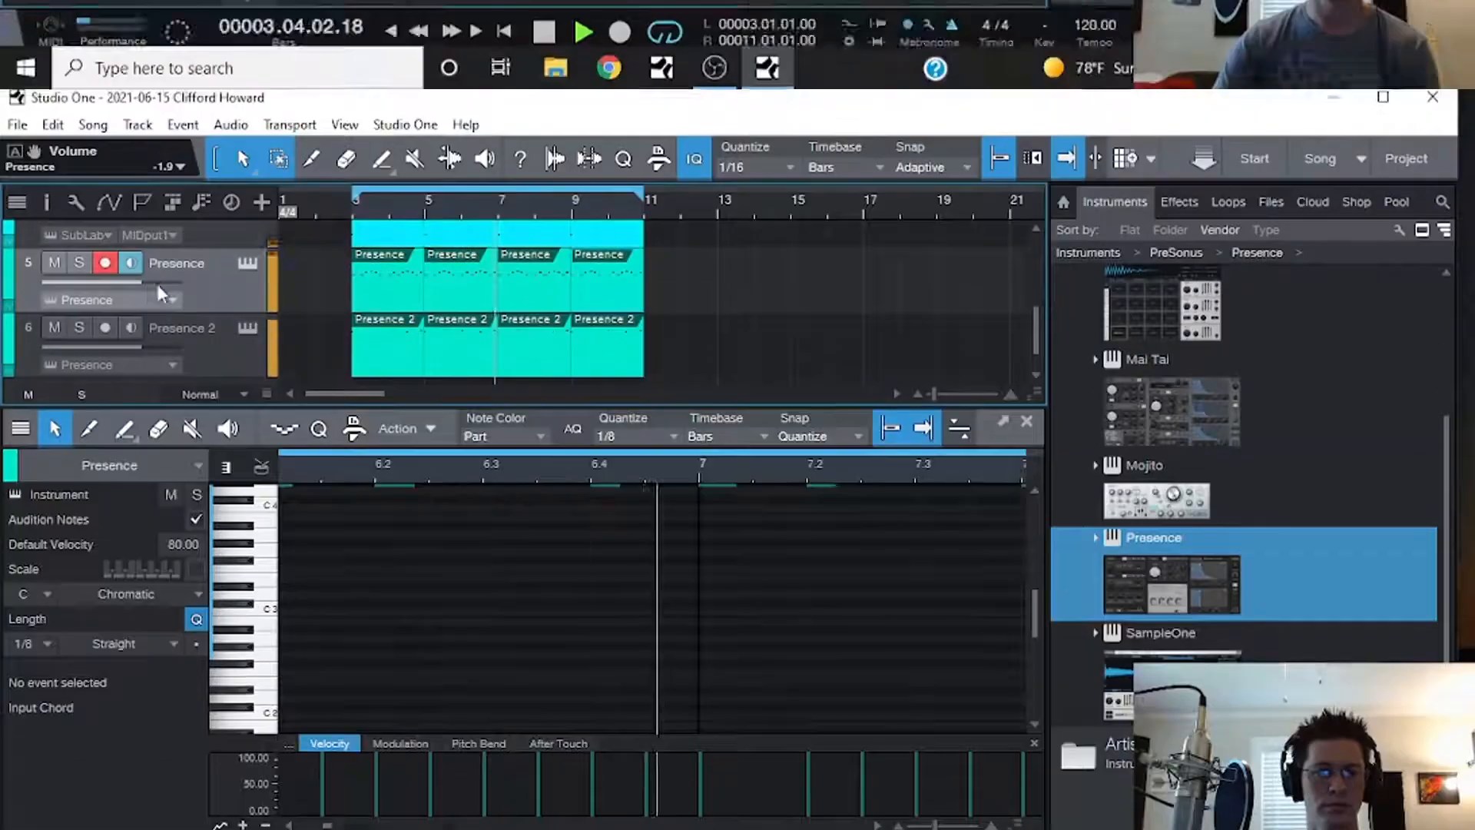
pyautogui.press('F3')
pyautogui.scroll(4, 771, 196)
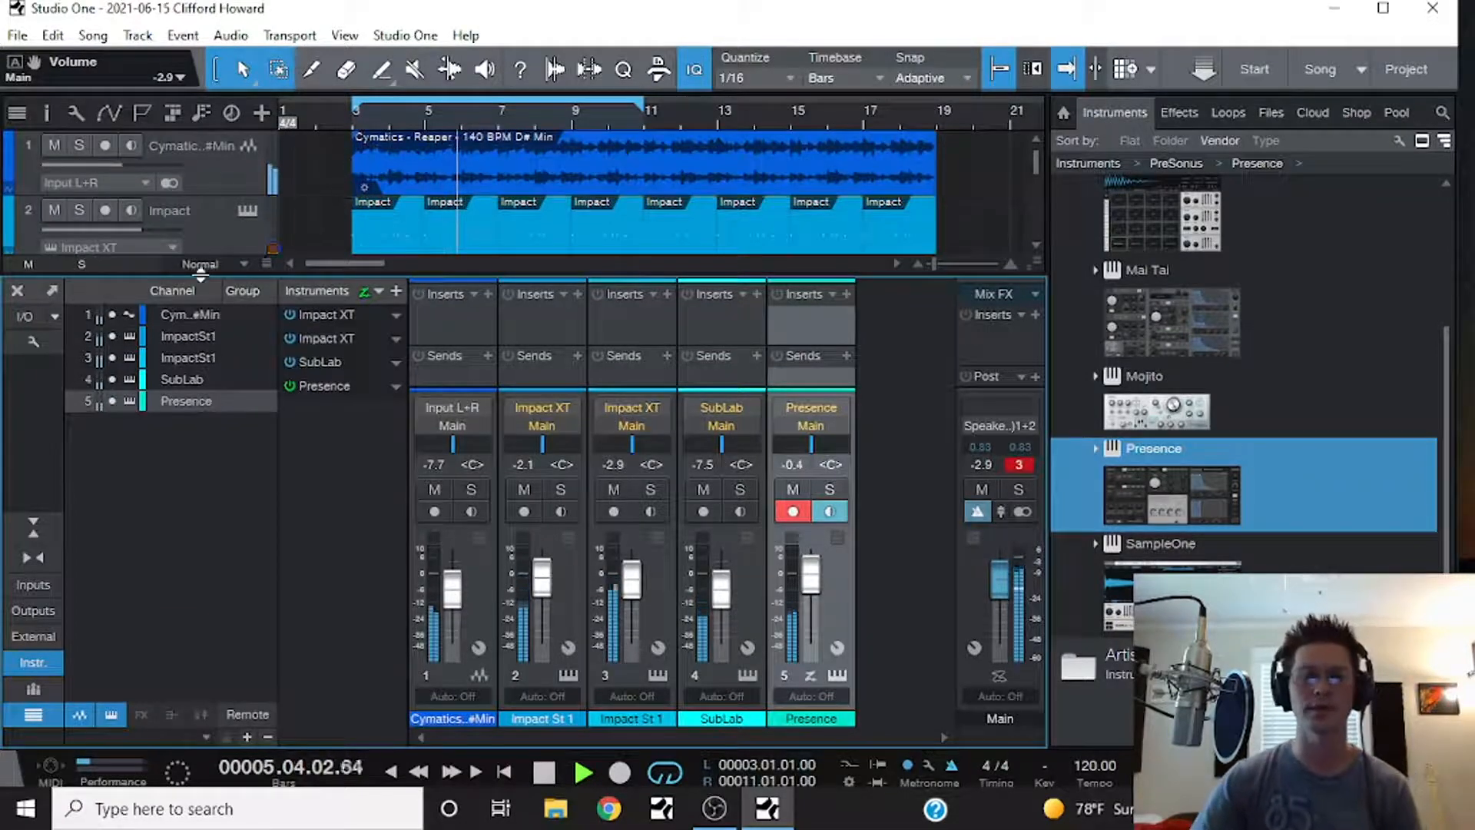
# - Mute the Cymatics loop during playback and audition the two violin tracks separately by muting Presence 2, then Presence instead
pyautogui.click(53, 143)
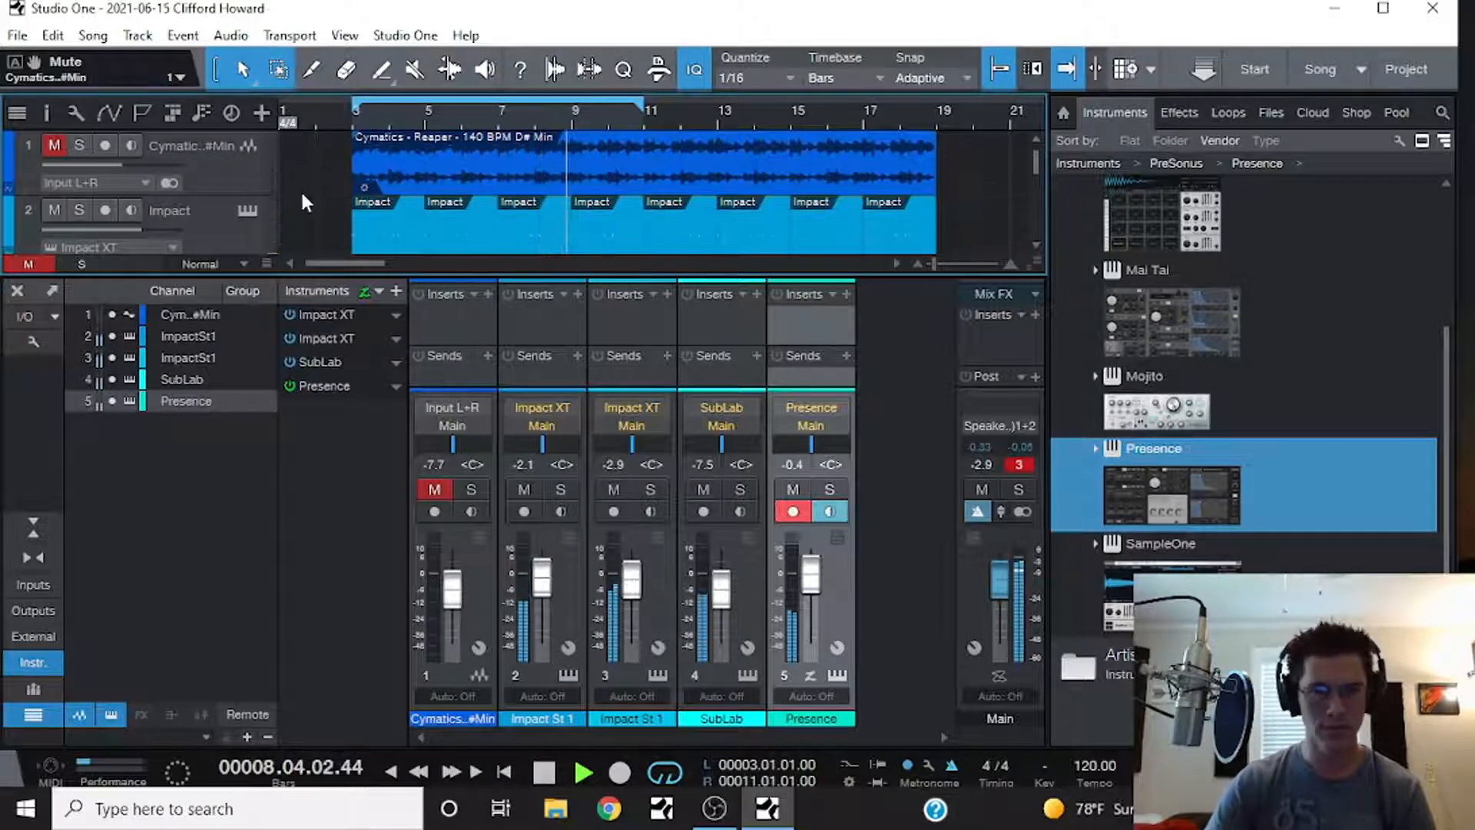
pyautogui.scroll(-5, 332, 177)
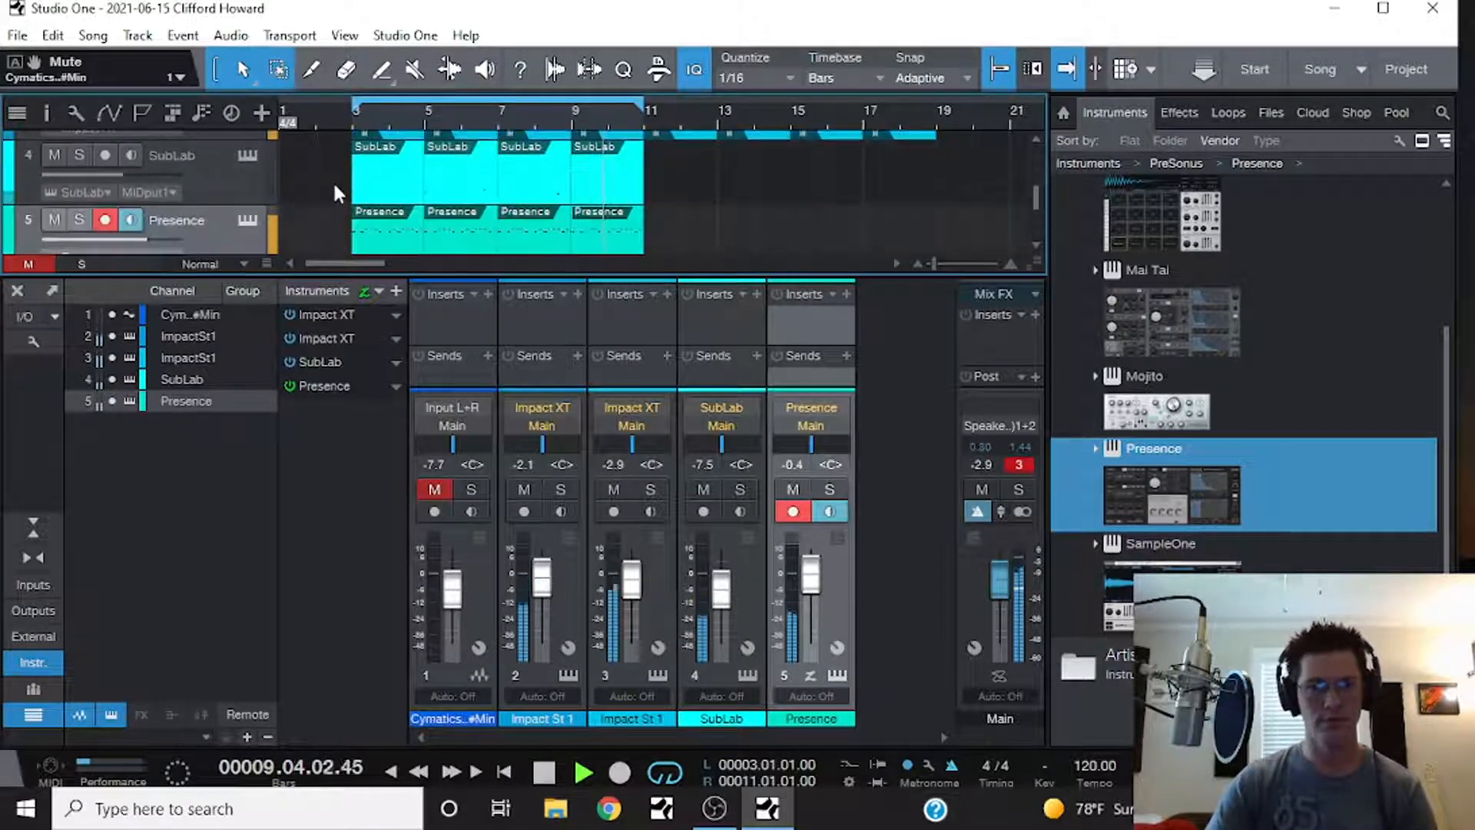
pyautogui.scroll(-2, 336, 196)
pyautogui.click(54, 162)
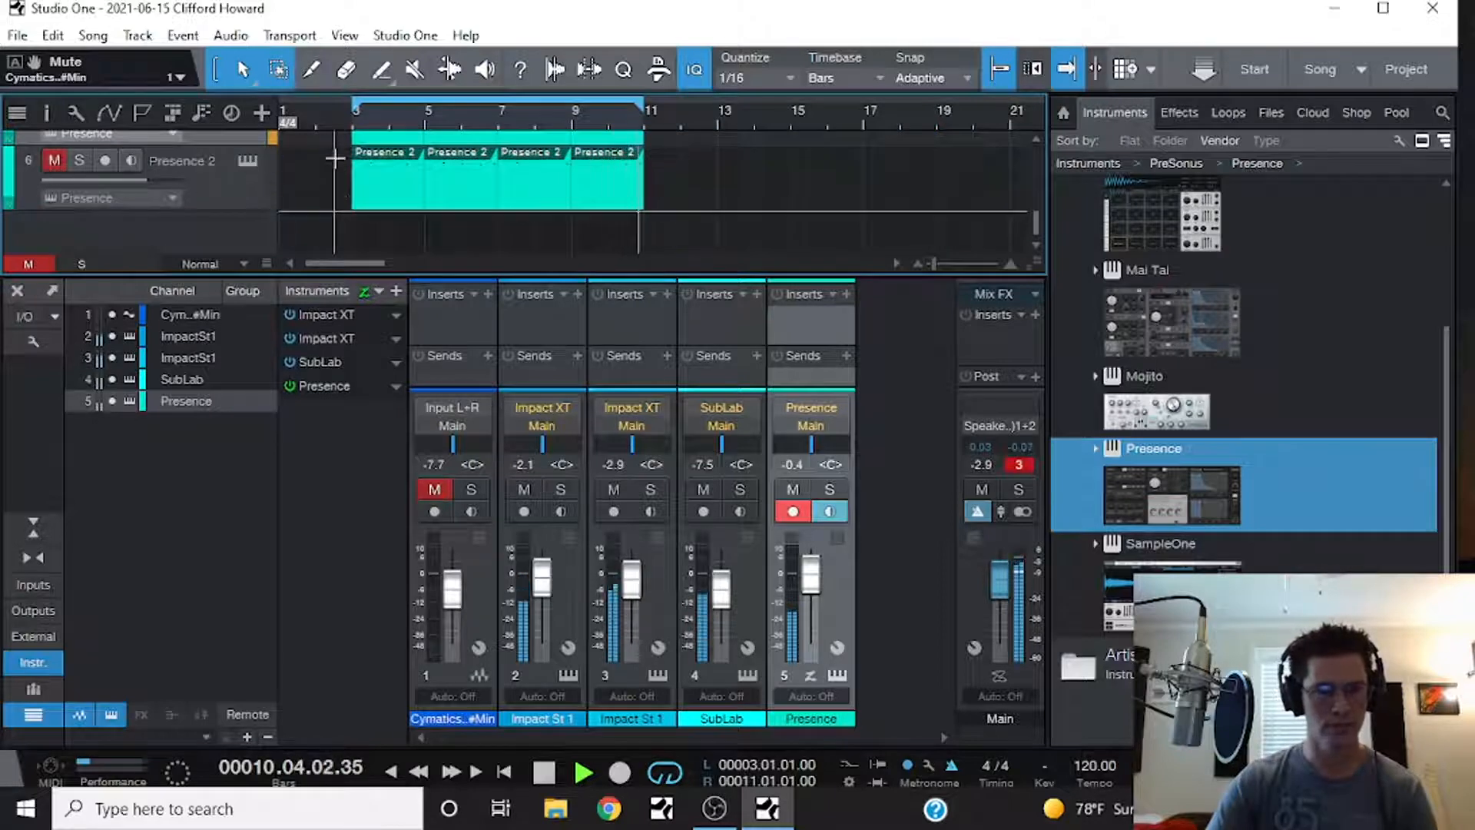
pyautogui.scroll(2, 332, 201)
pyautogui.scroll(1, 329, 200)
pyautogui.scroll(-2, 329, 199)
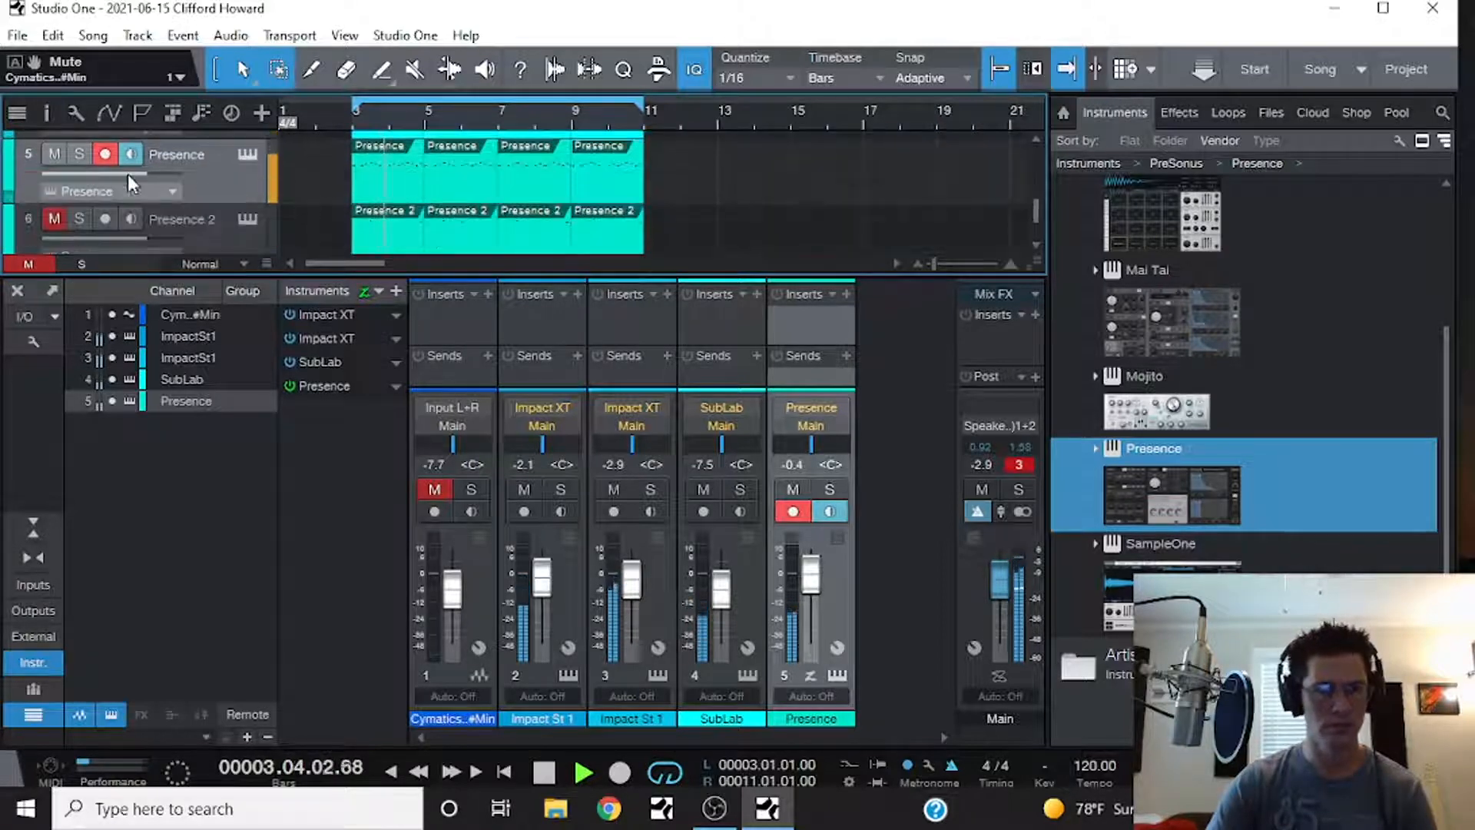
pyautogui.click(53, 222)
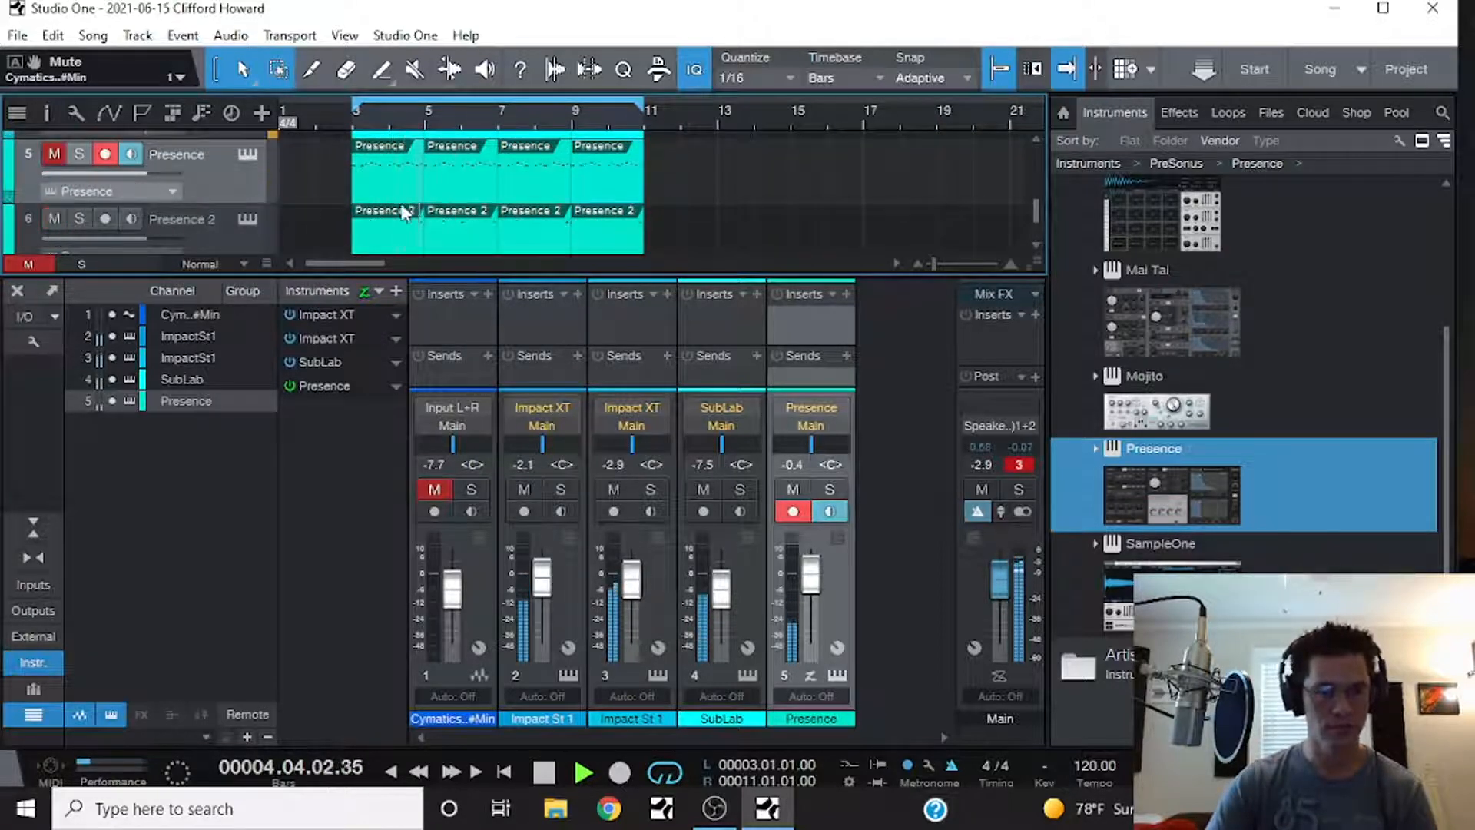
# - Unmute the Cymatics loop to hear it with Presence 2, then unmute the Presence track
pyautogui.scroll(4, 330, 180)
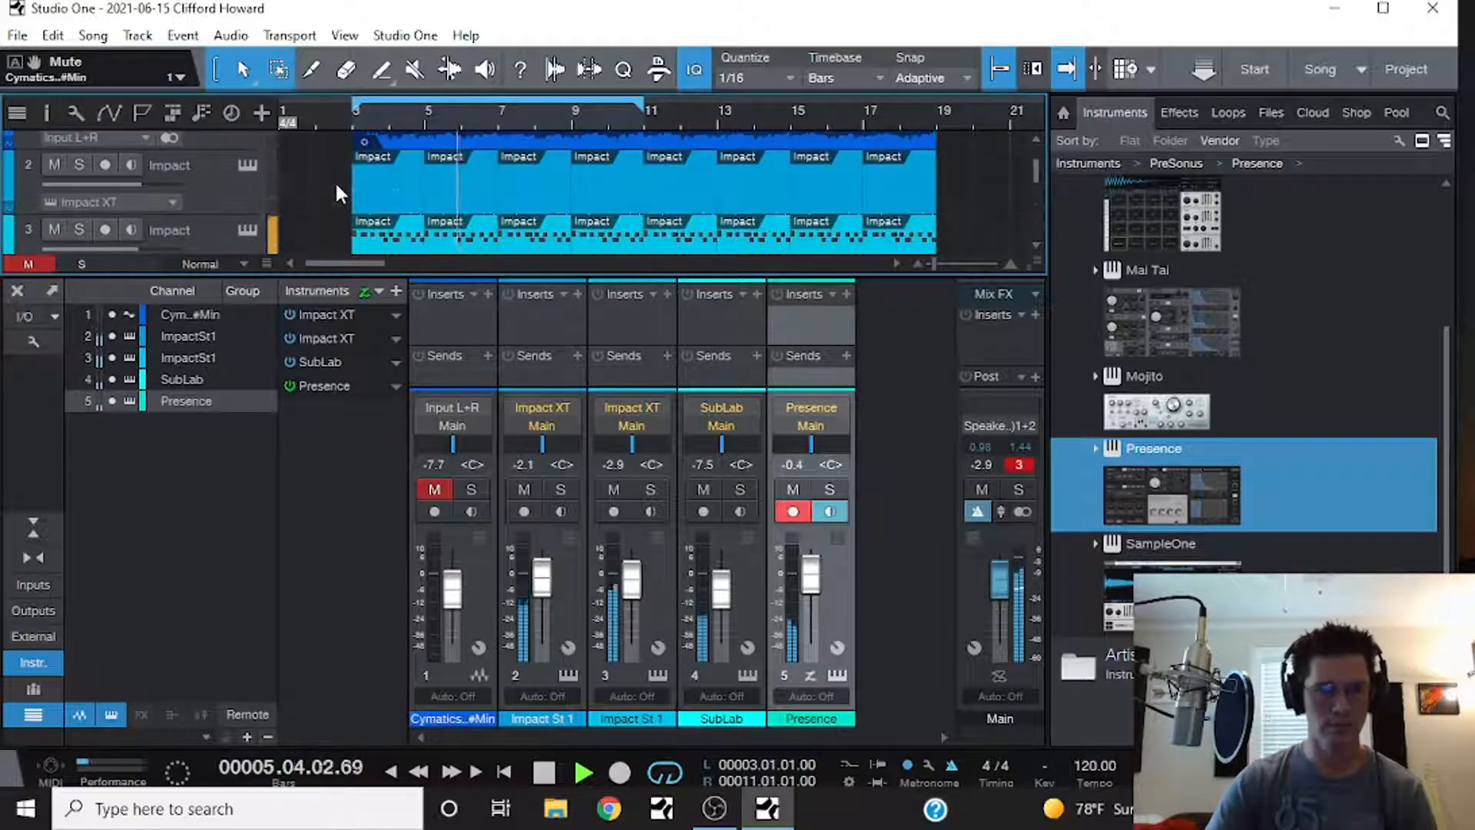
pyautogui.click(48, 146)
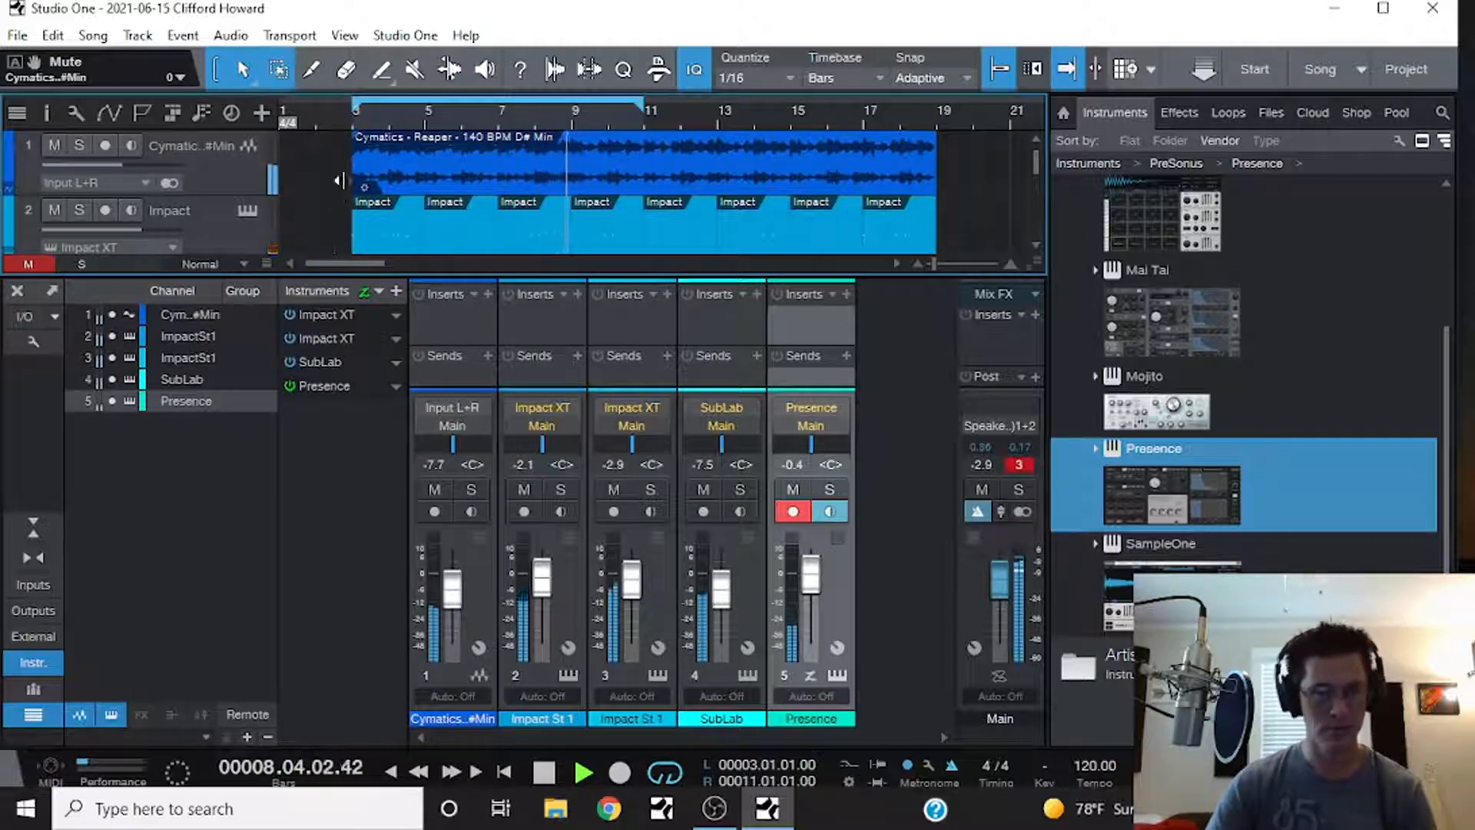
pyautogui.scroll(-4, 339, 181)
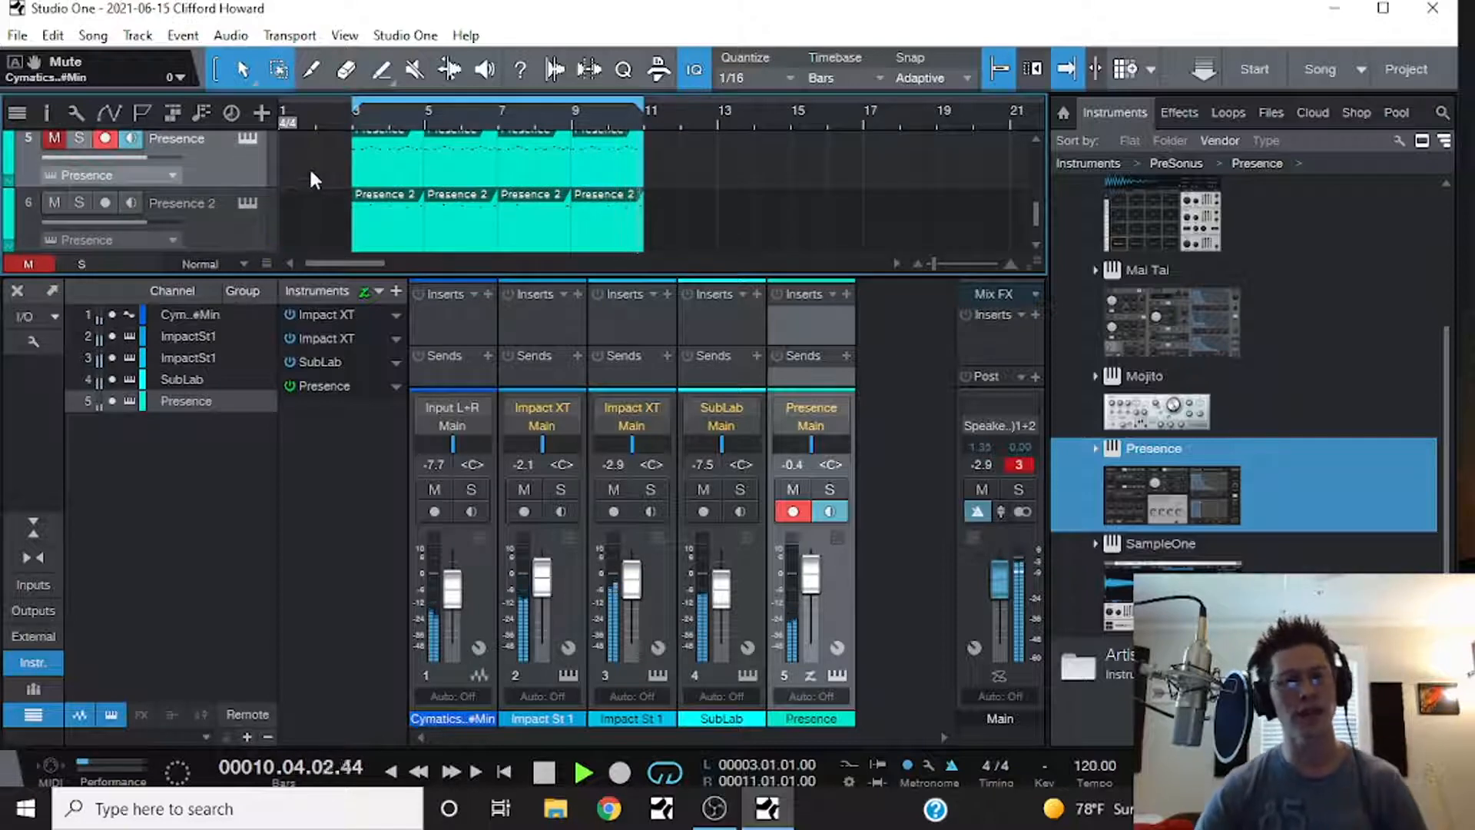
pyautogui.scroll(1, 307, 173)
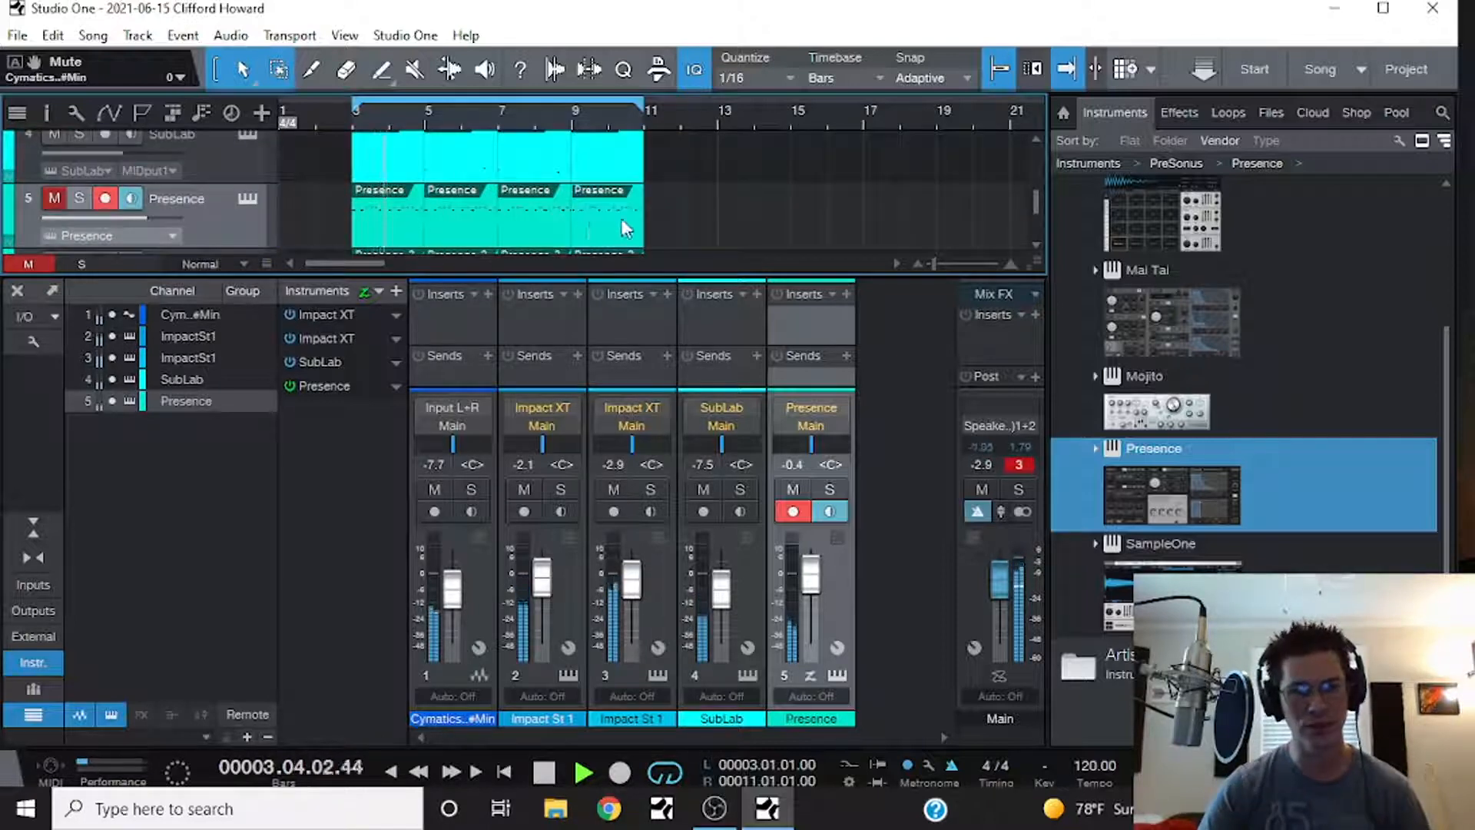
pyautogui.click(50, 198)
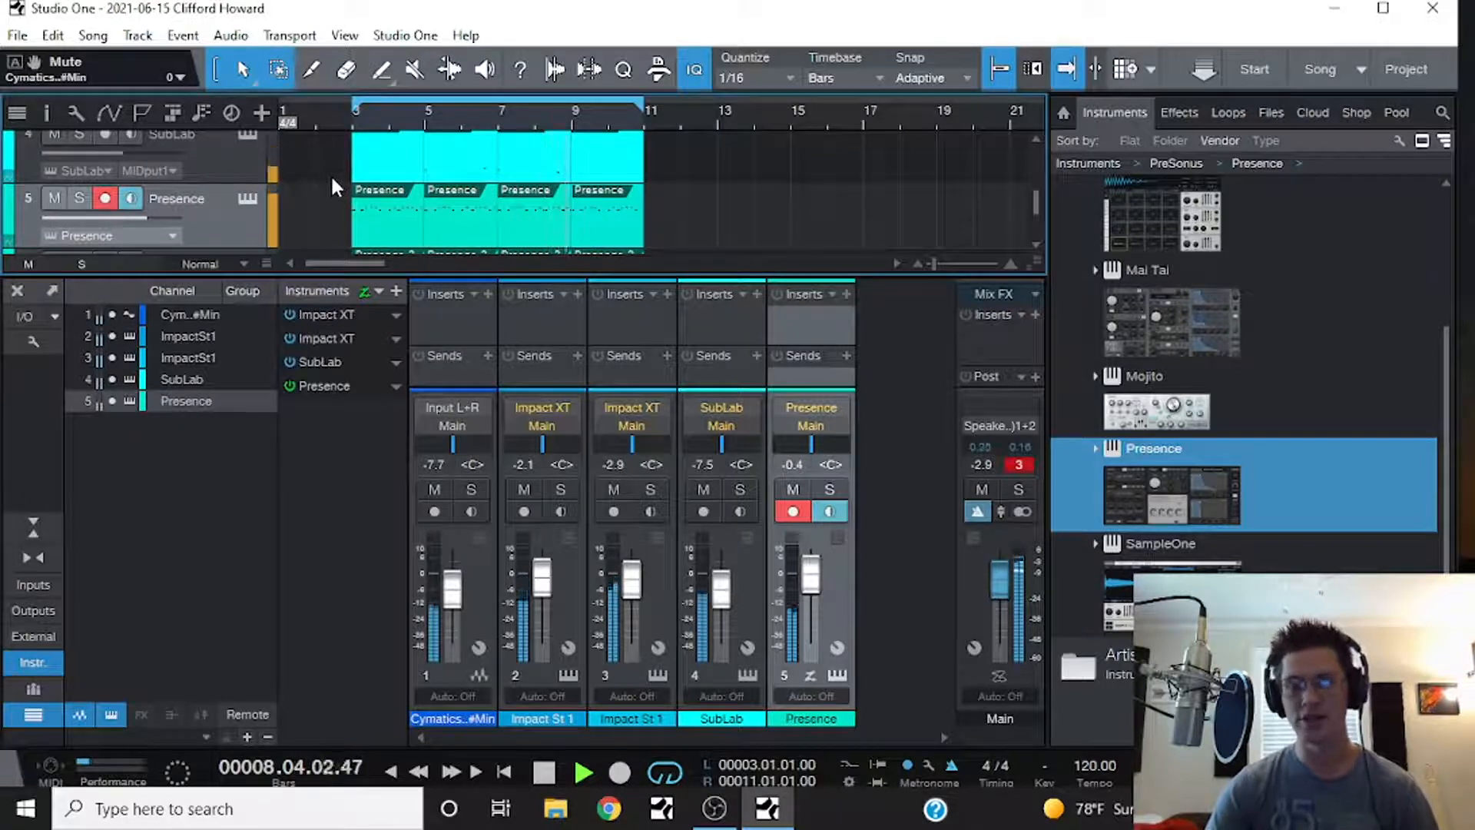
# - Erase the first two Presence events on track 5 so that part starts at bar 7
pyautogui.press('4')
pyautogui.click(465, 209)
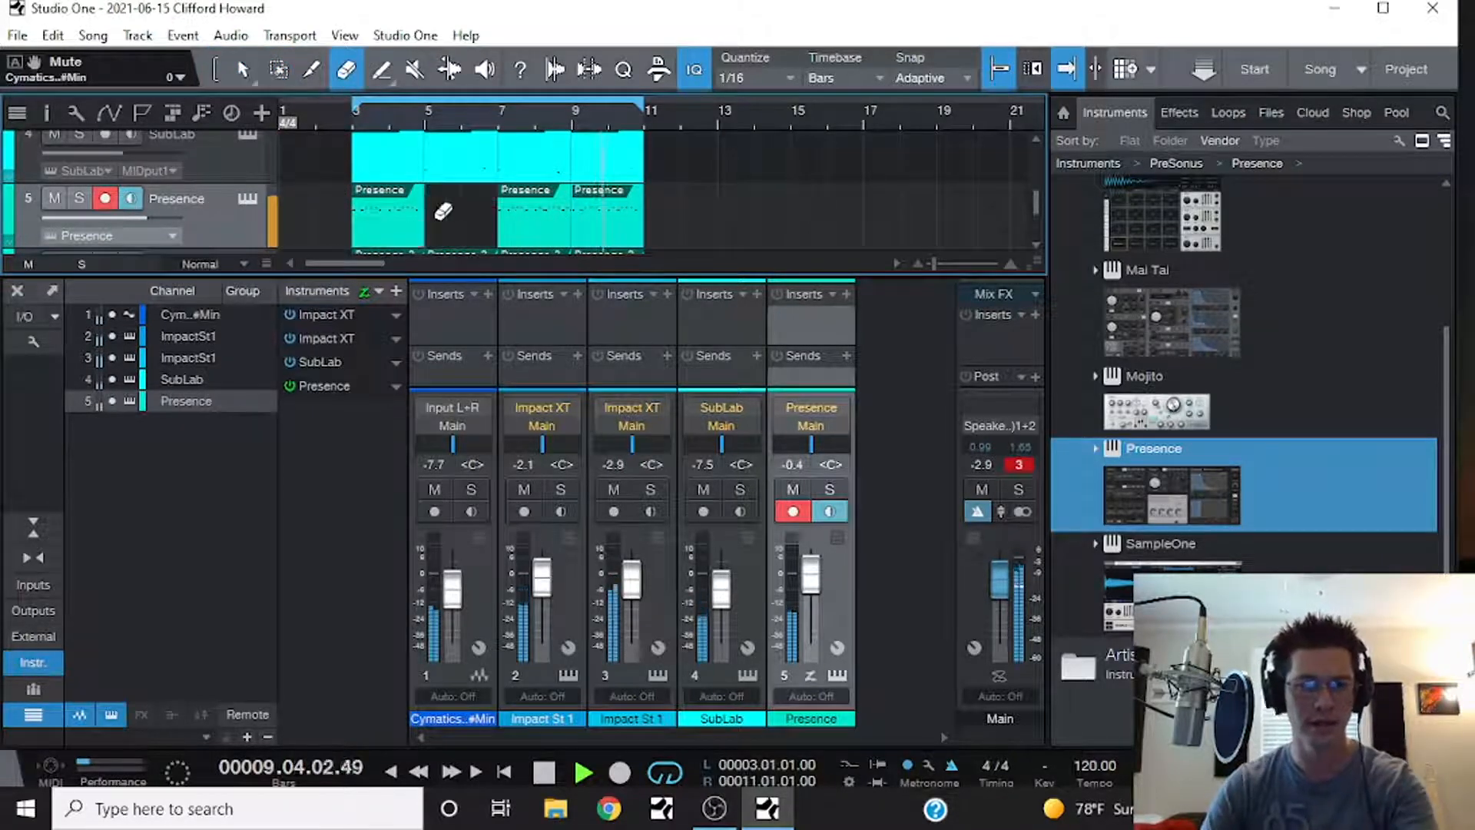
pyautogui.click(431, 209)
pyautogui.press('1')
# - Erase the first two Impact events on track 3 so that drum part starts at bar 7
pyautogui.scroll(2, 460, 229)
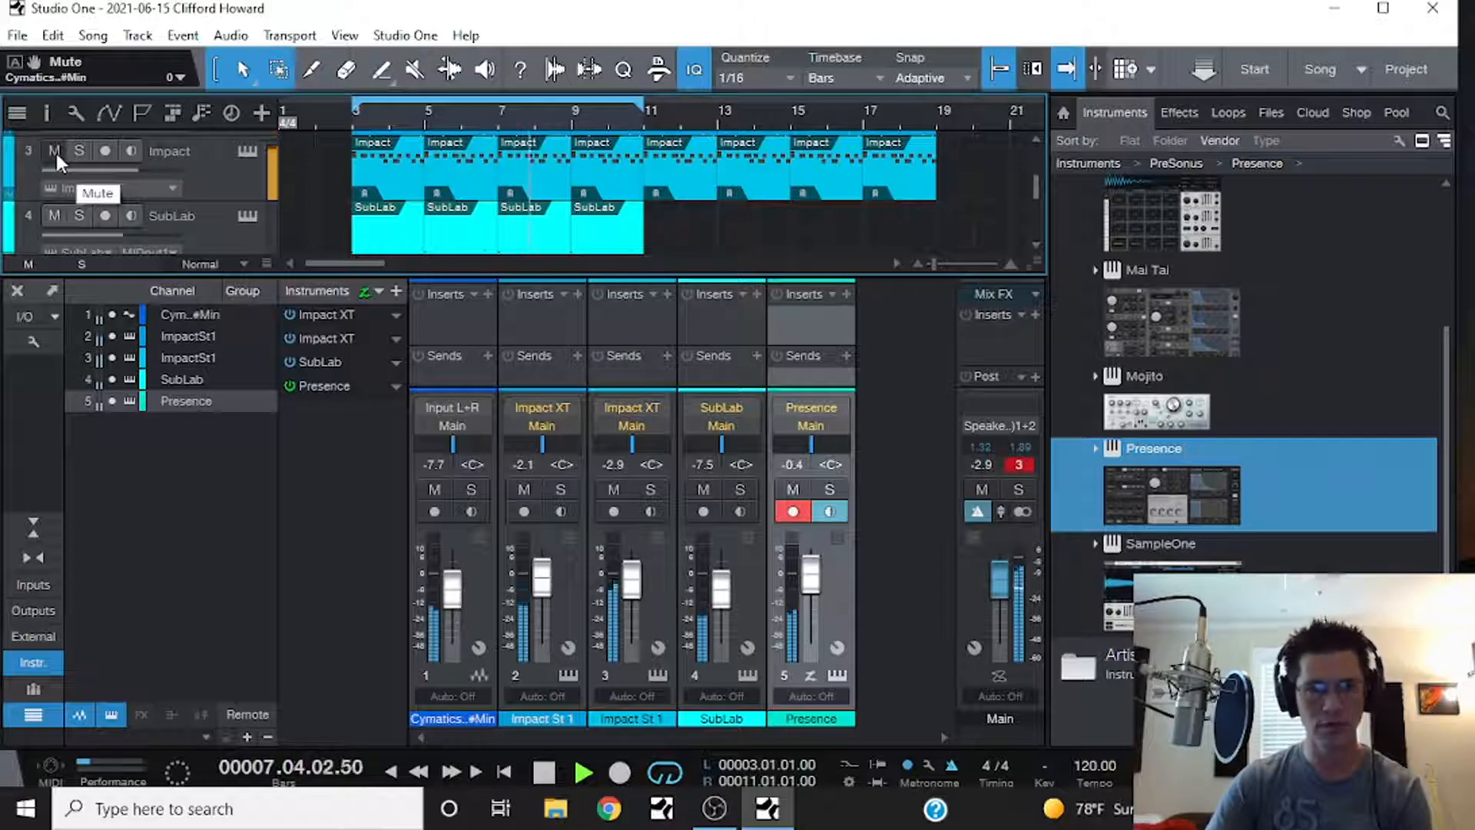
pyautogui.press('4')
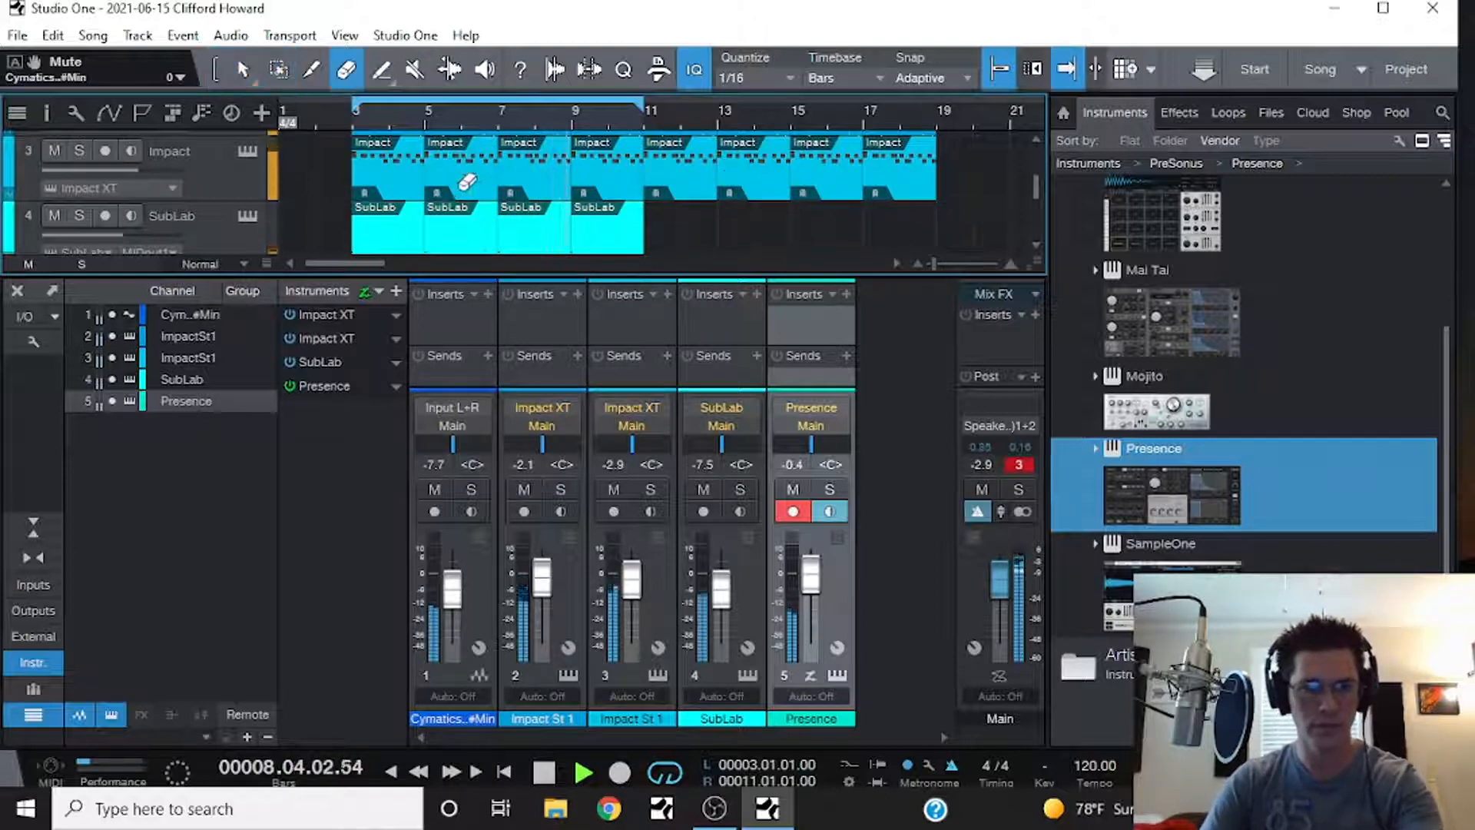
pyautogui.moveTo(465, 184); pyautogui.dragTo(408, 174)
pyautogui.press('1')
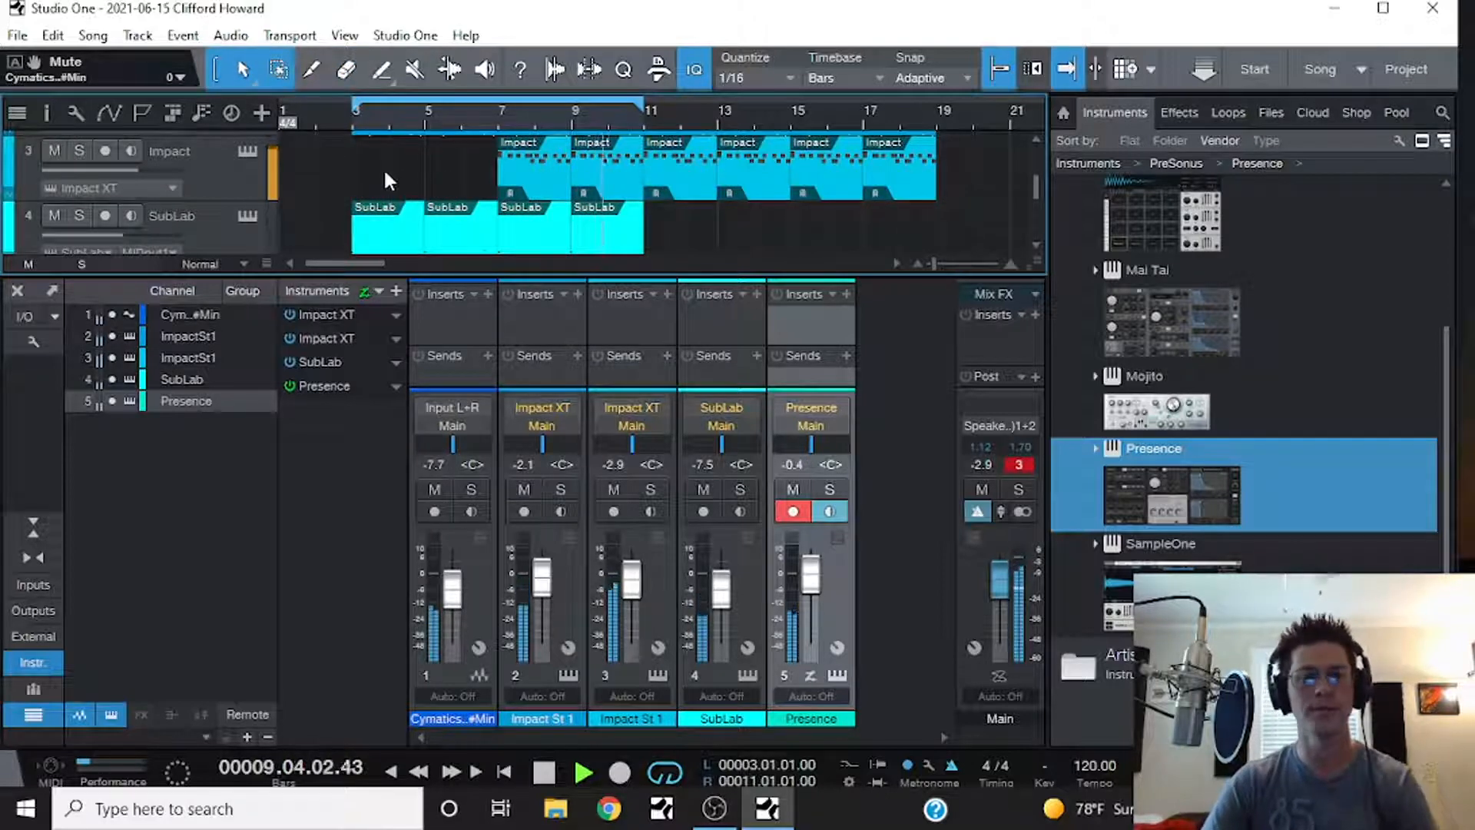
# - Close the mixer and compare the beat with and without the Cymatics loop by muting and unmuting its track
pyautogui.click(17, 290)
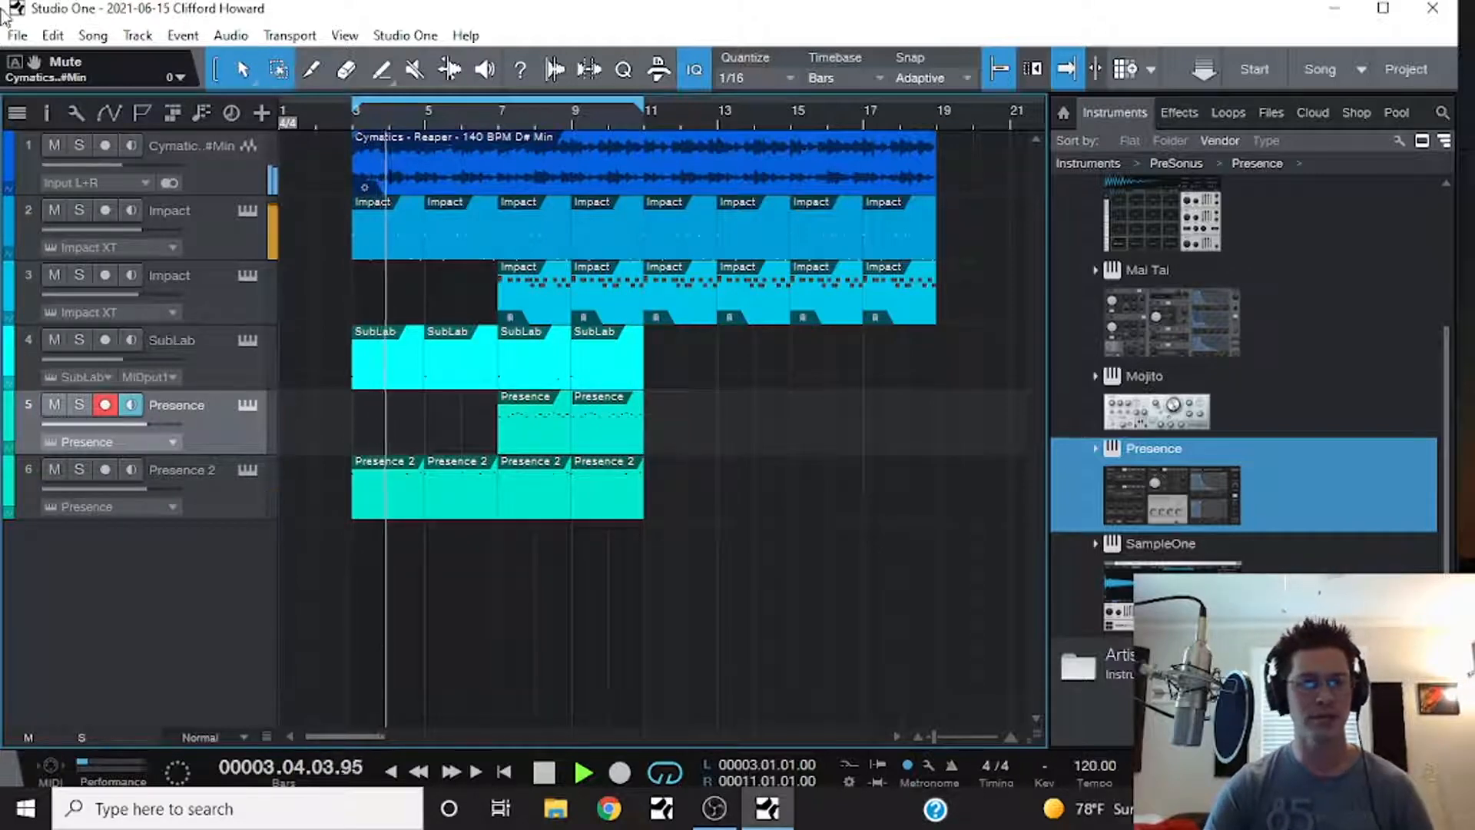
pyautogui.click(57, 144)
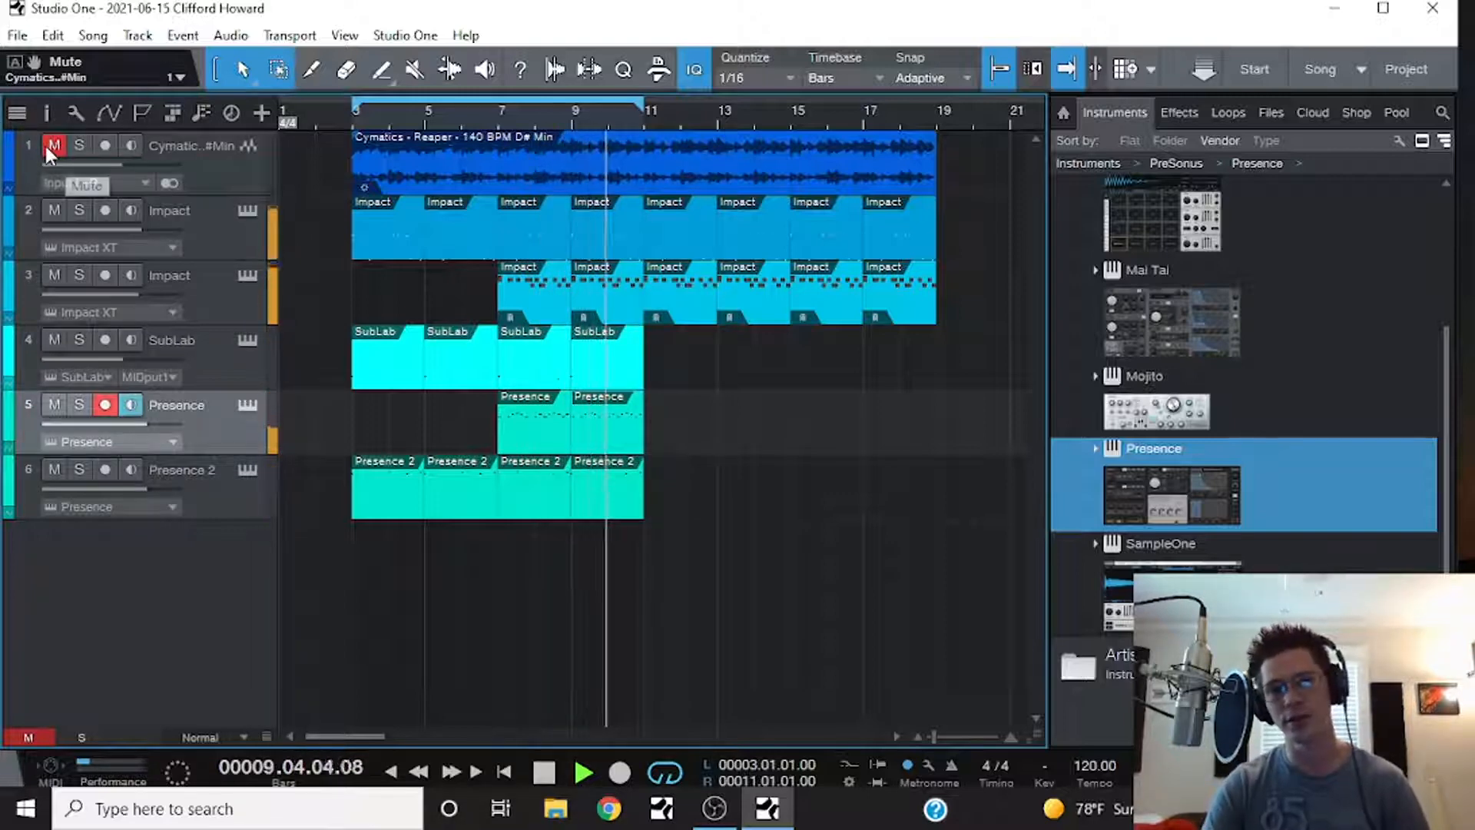
pyautogui.click(45, 146)
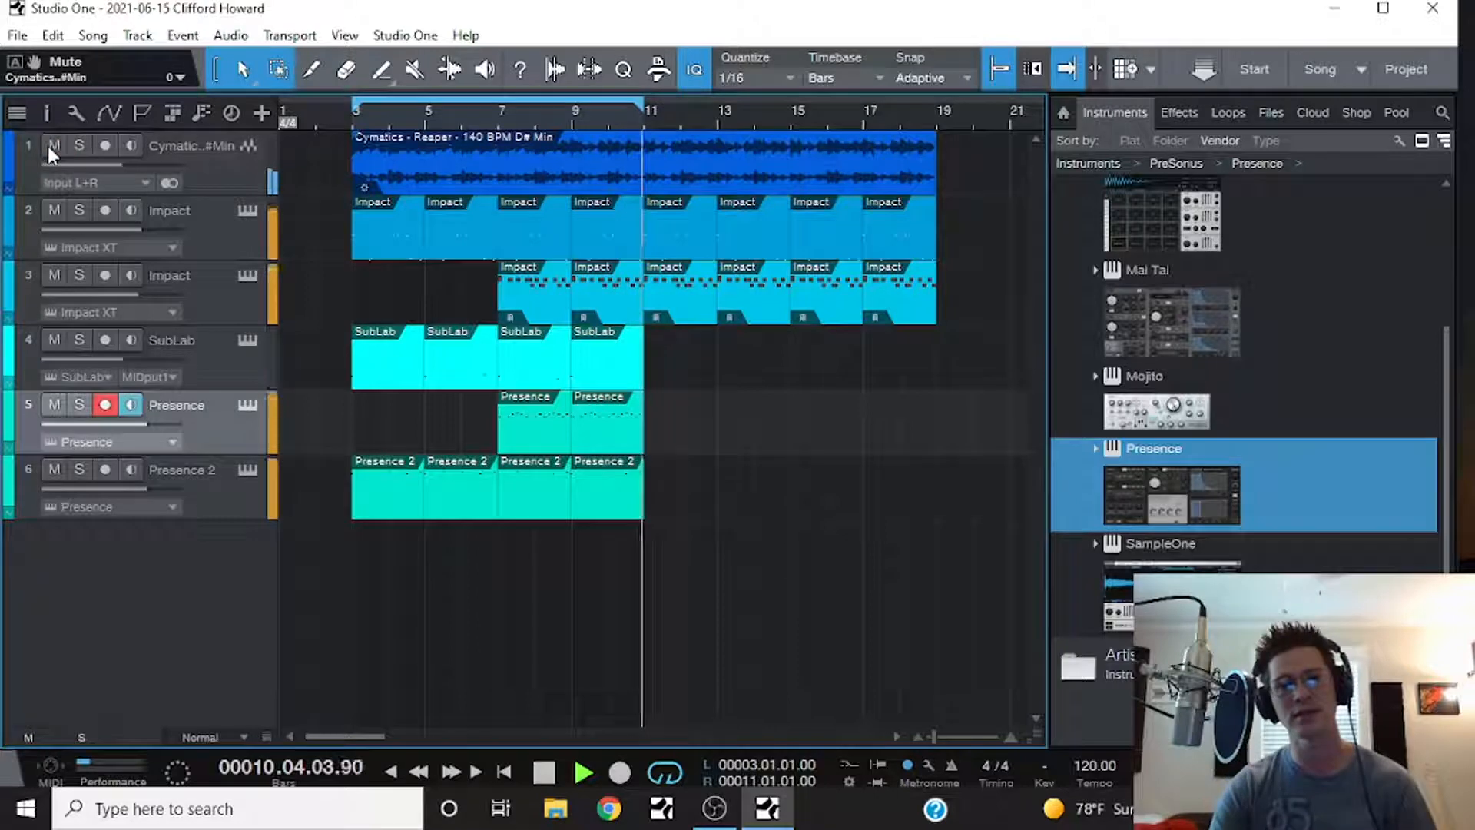